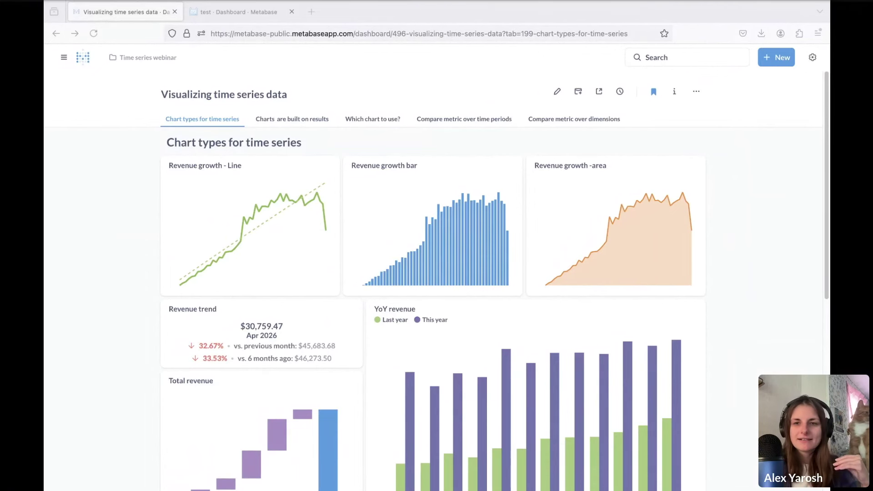
Look over the charts on the Visualizing time series data dashboard's Chart types for time series page.
{"action": "scroll", "coordinate": [120, 396], "scroll_direction": "down", "scroll_amount": 3}
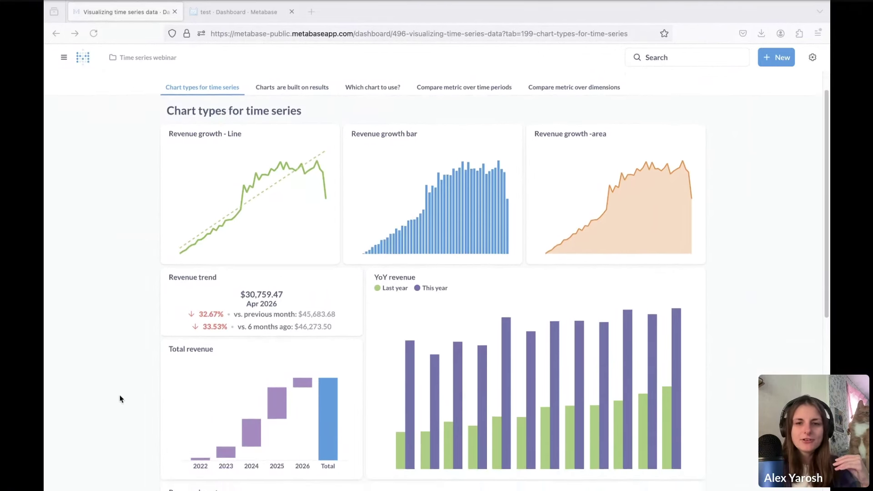
{"action": "scroll", "coordinate": [119, 394], "scroll_direction": "down", "scroll_amount": 4}
{"action": "scroll", "coordinate": [119, 395], "scroll_direction": "up", "scroll_amount": 6}
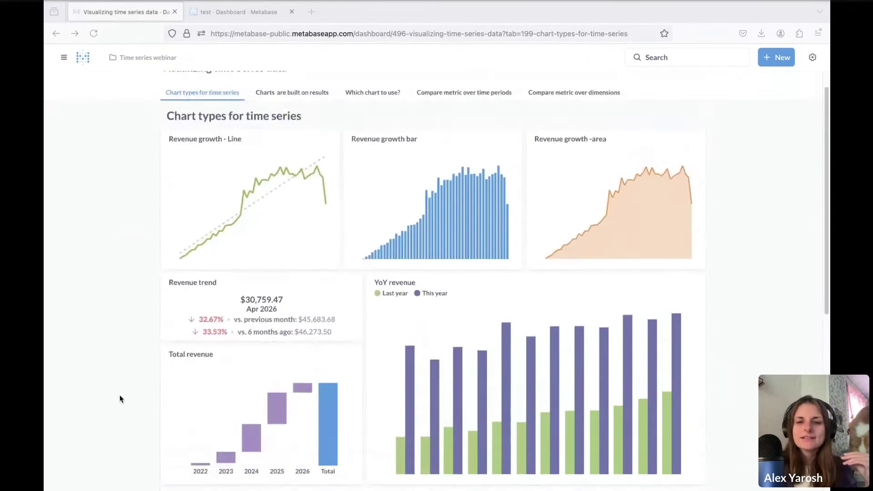
{"action": "scroll", "coordinate": [119, 395], "scroll_direction": "down", "scroll_amount": 2}
{"action": "scroll", "coordinate": [121, 394], "scroll_direction": "down", "scroll_amount": 4}
{"action": "scroll", "coordinate": [121, 394], "scroll_direction": "up", "scroll_amount": 6}
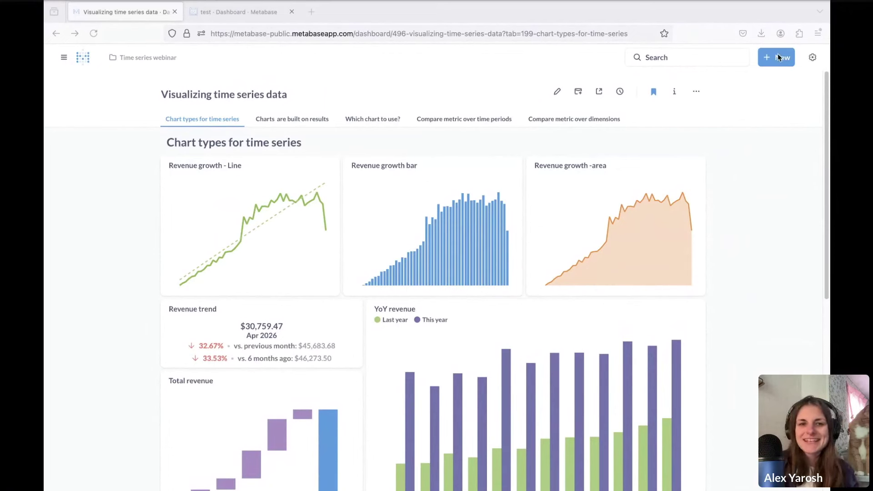
Start a new question that uses the Orders table of the Sample Database as its starting data.
{"action": "left_click", "coordinate": [763, 59]}
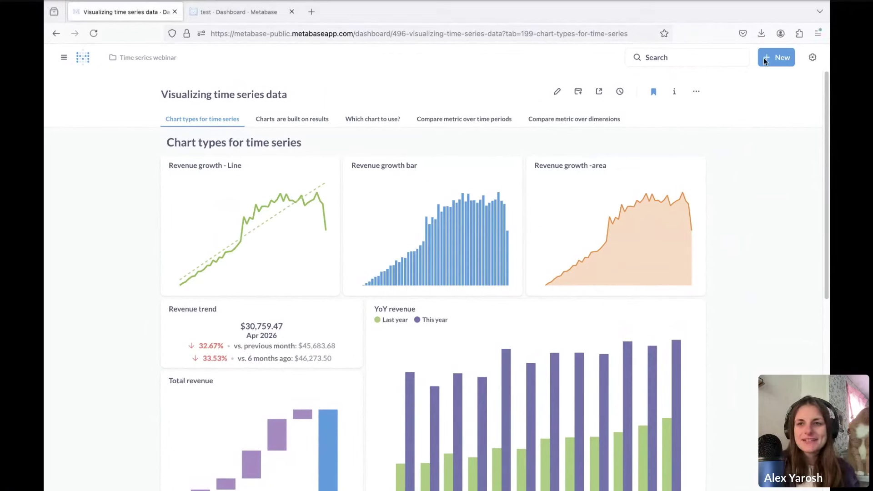
{"action": "left_click", "coordinate": [776, 59]}
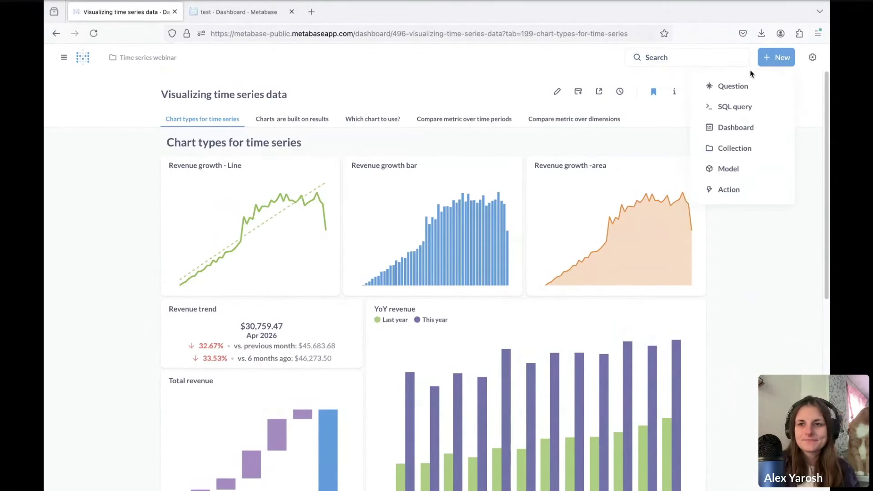
{"action": "left_click", "coordinate": [720, 91]}
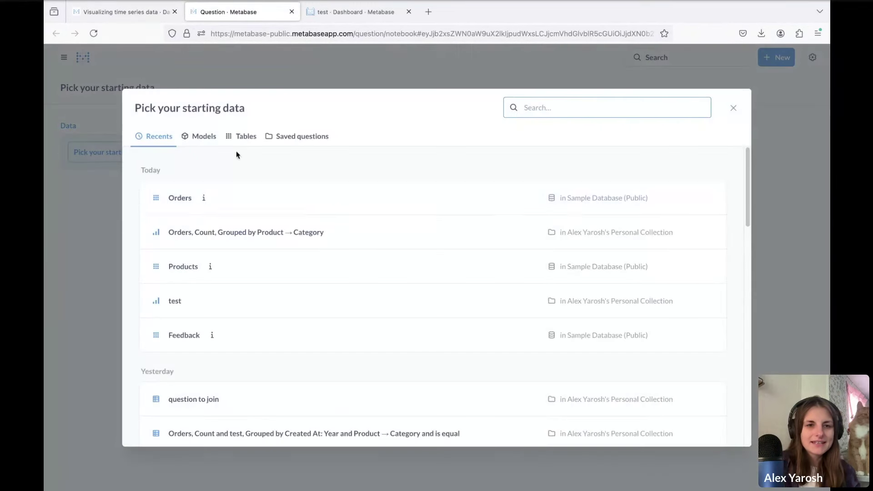
{"action": "left_click", "coordinate": [204, 203]}
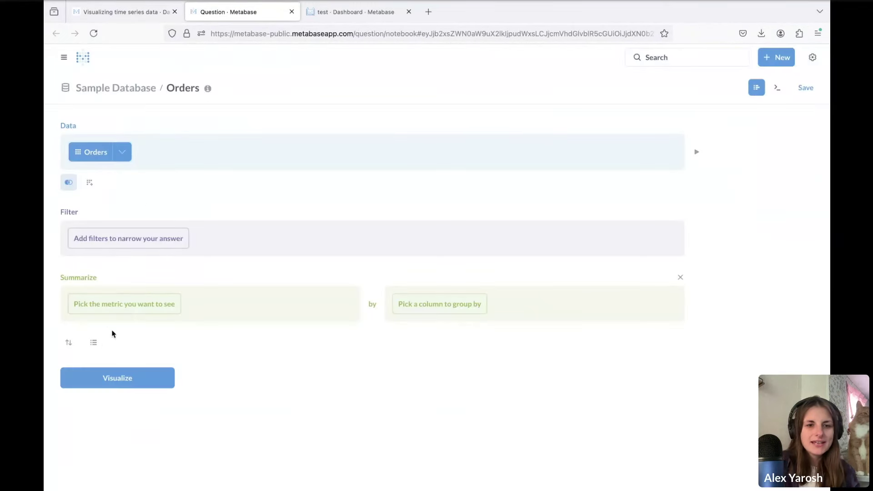
Summarize the orders by the sum of Total, grouped by Created At by month.
{"action": "left_click", "coordinate": [132, 305]}
{"action": "left_click", "coordinate": [113, 131]}
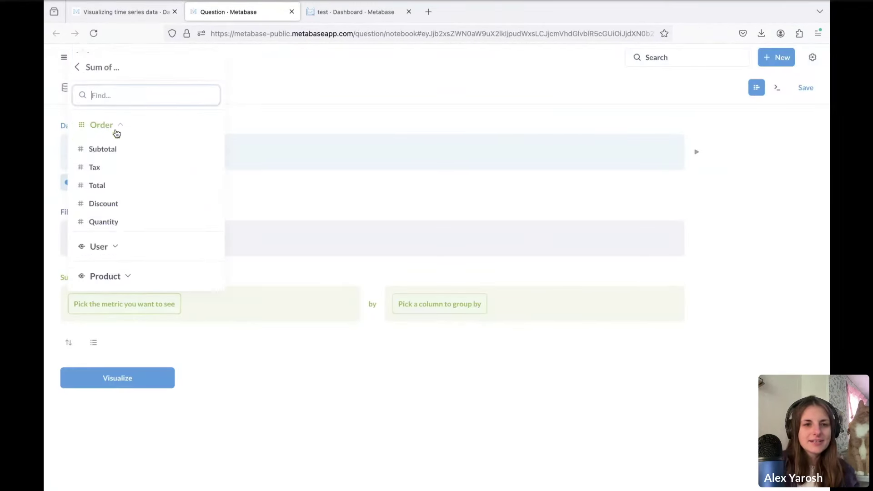
{"action": "left_click", "coordinate": [139, 188]}
{"action": "left_click", "coordinate": [436, 305]}
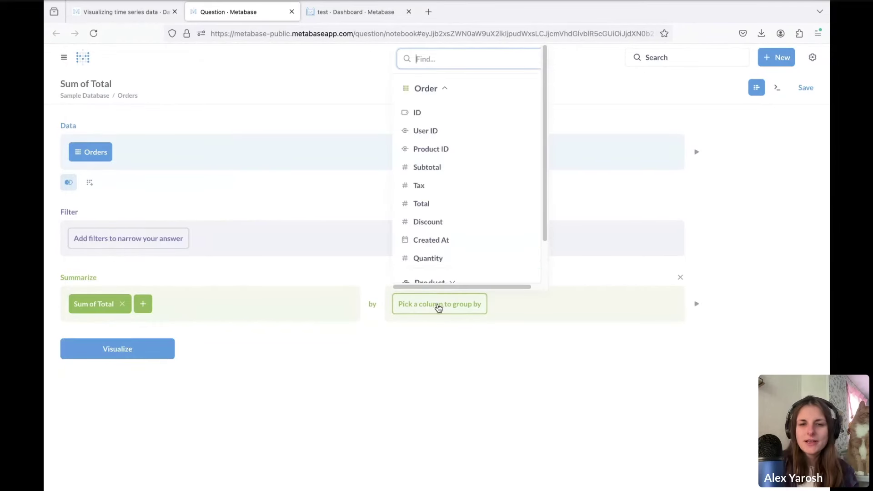
{"action": "left_click", "coordinate": [431, 240]}
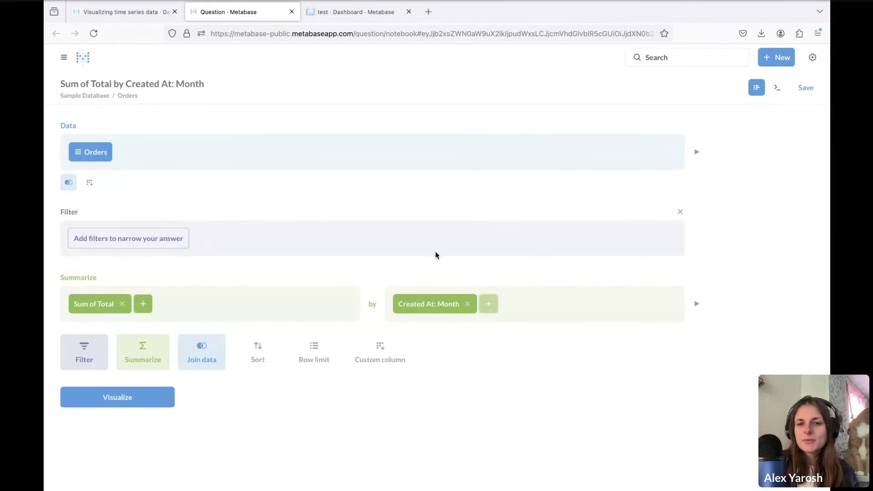
Change the time granularity of the Created At grouping to Year.
{"action": "left_click", "coordinate": [450, 308]}
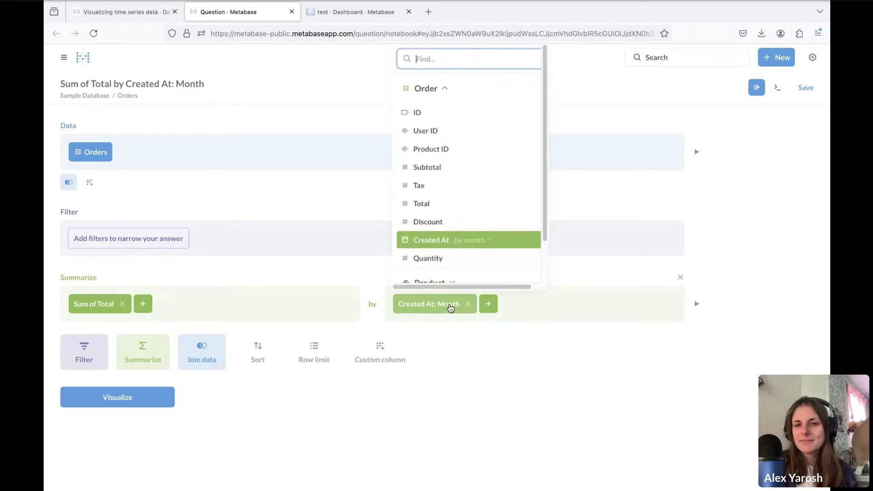
{"action": "left_click", "coordinate": [479, 245]}
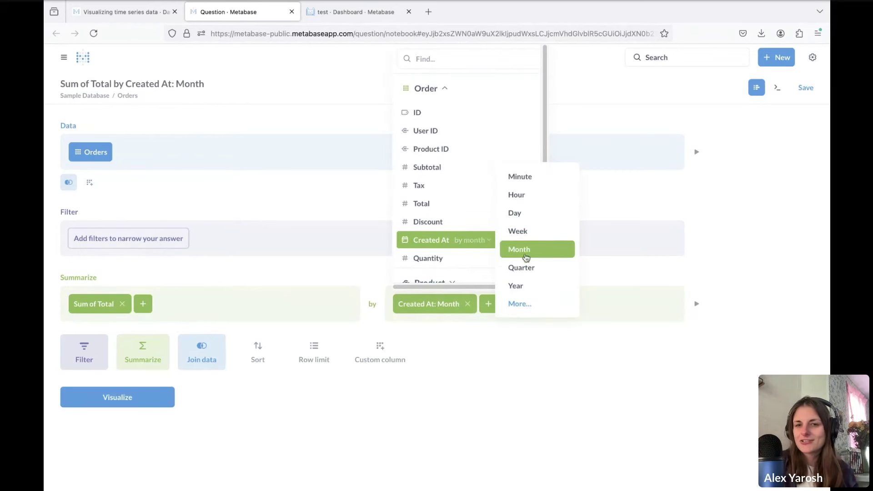
{"action": "left_click", "coordinate": [527, 285]}
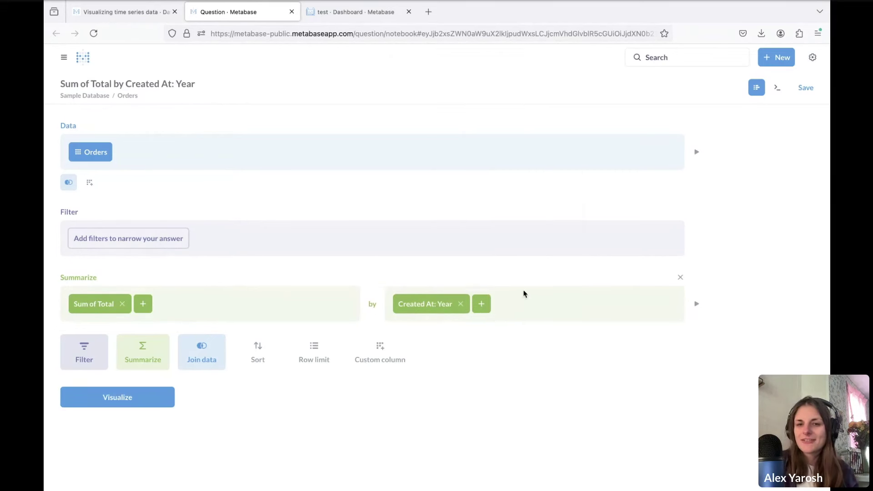
Set the time granularity of the Created At grouping back to Month.
{"action": "left_click", "coordinate": [454, 304]}
{"action": "left_click", "coordinate": [450, 241]}
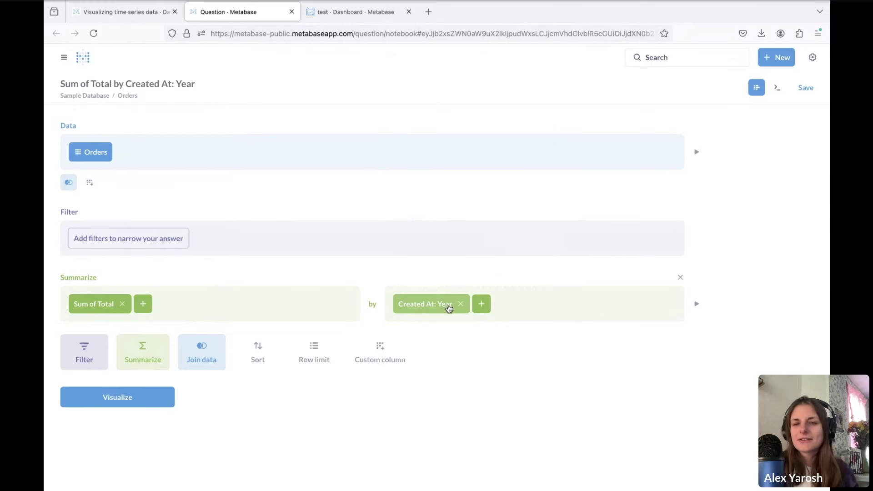
{"action": "left_click", "coordinate": [446, 306]}
{"action": "left_click", "coordinate": [472, 246]}
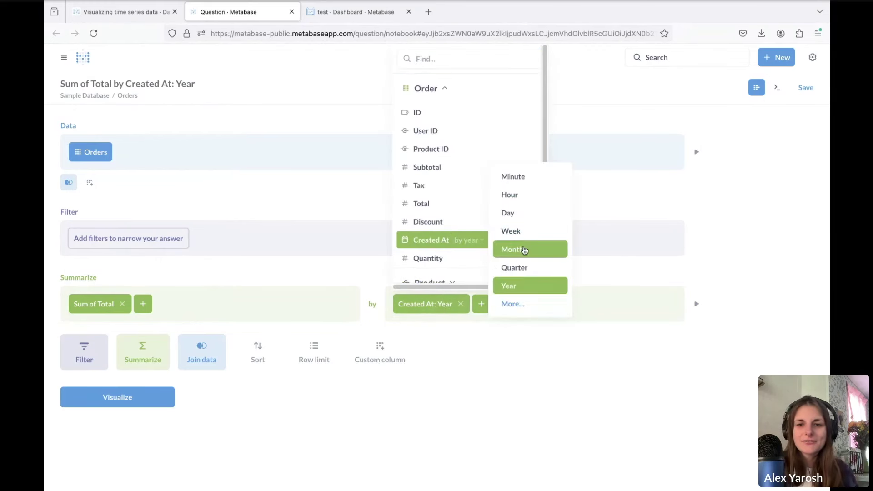
{"action": "left_click", "coordinate": [523, 250]}
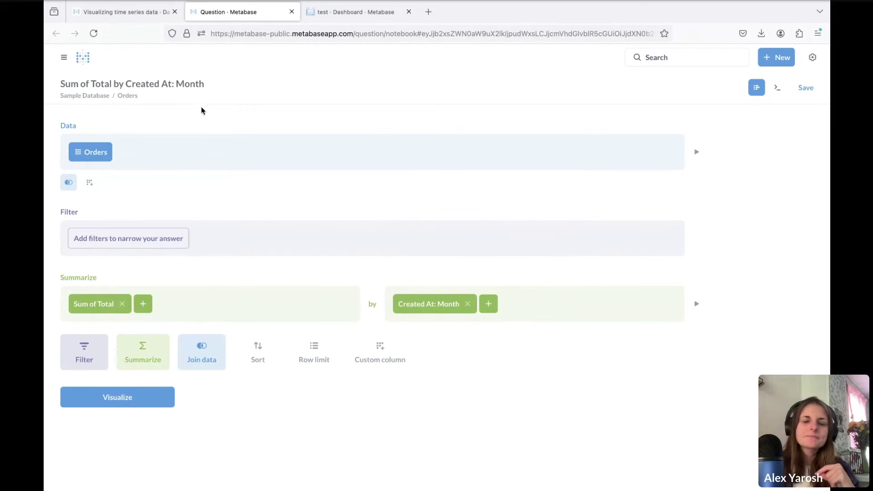
Revisit the Visualizing time series data dashboard, dismiss its open creation list, and return to the new question.
{"action": "left_click", "coordinate": [121, 12]}
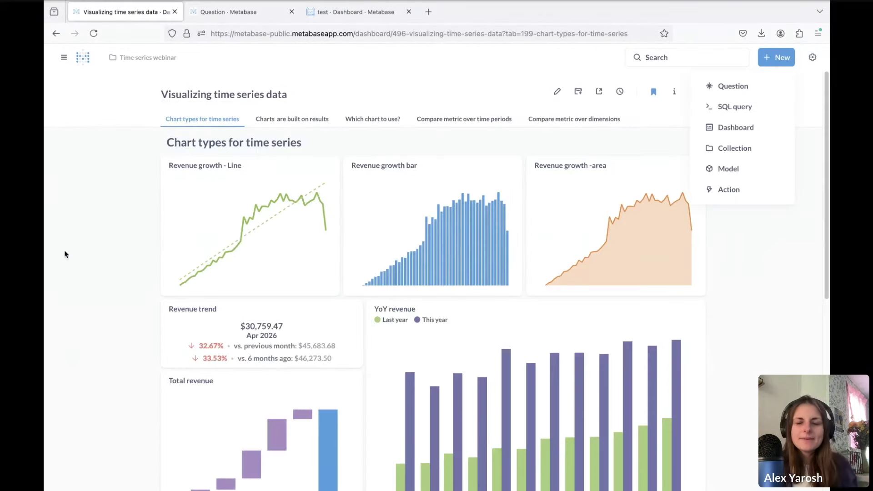
{"action": "key", "text": "Escape"}
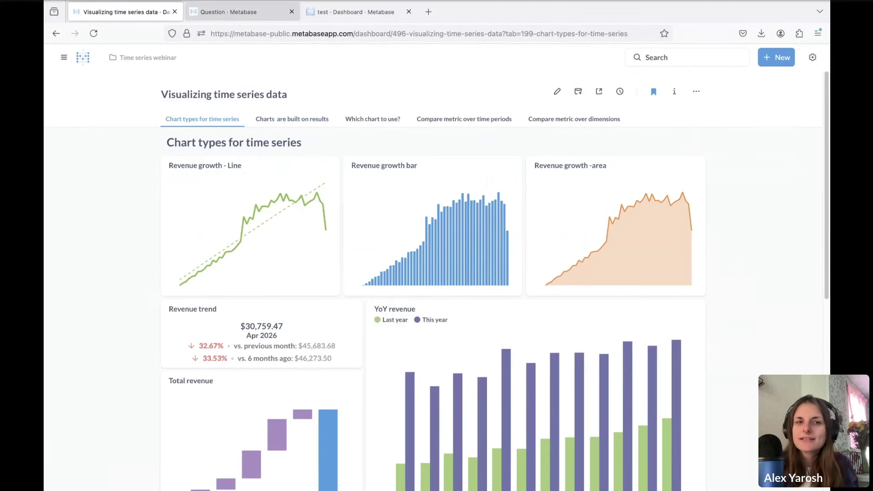
{"action": "left_click", "coordinate": [228, 12]}
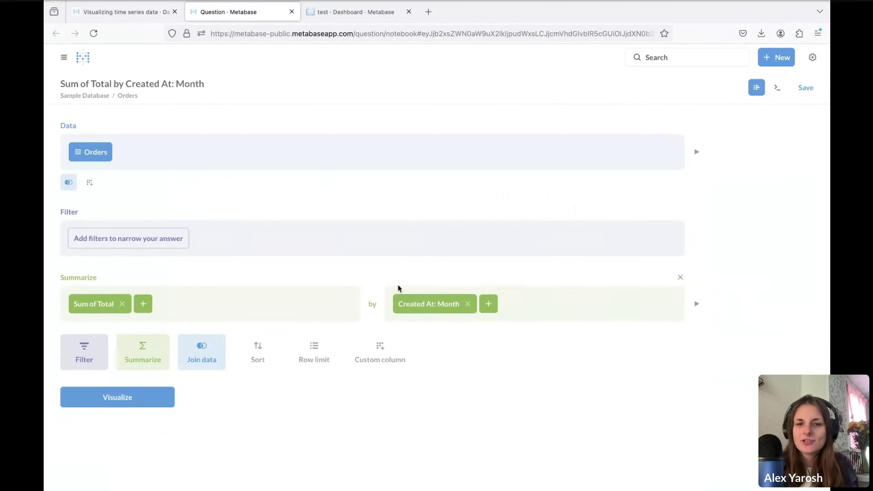
Visualize the monthly sum of Total and turn on the trend line in the chart's display settings.
{"action": "left_click", "coordinate": [109, 400]}
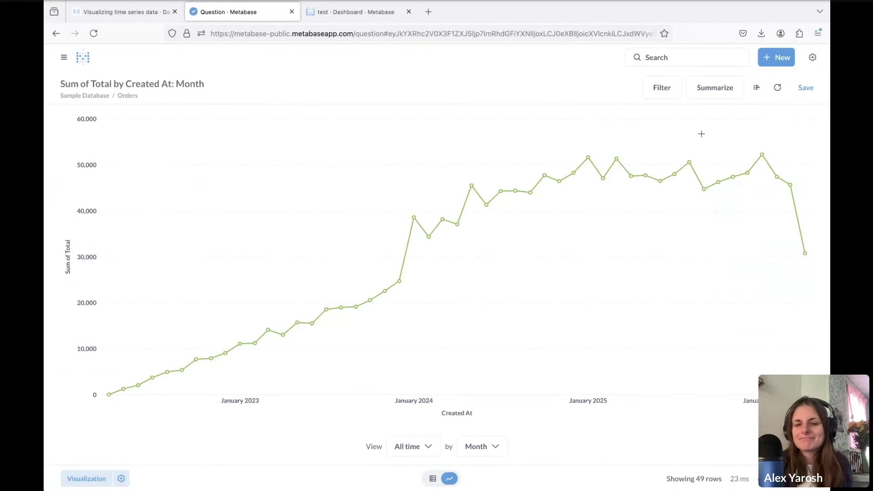
{"action": "left_click", "coordinate": [120, 479]}
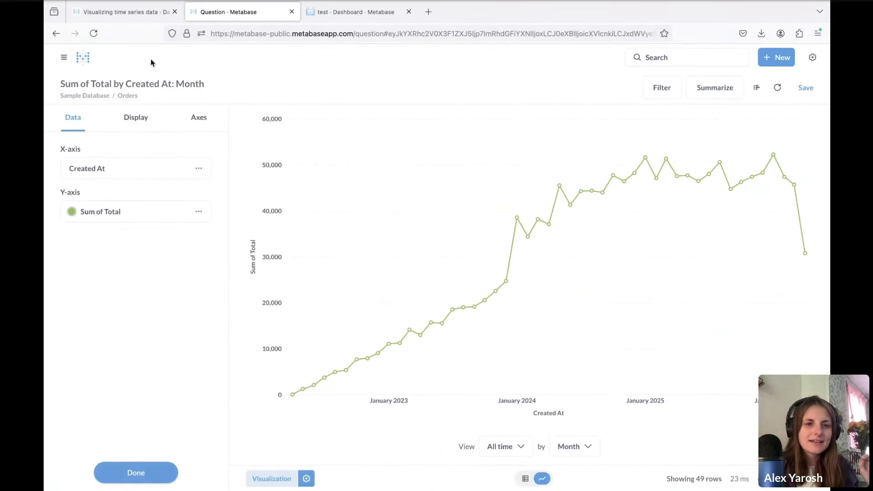
{"action": "left_click", "coordinate": [135, 124]}
{"action": "left_click", "coordinate": [202, 177]}
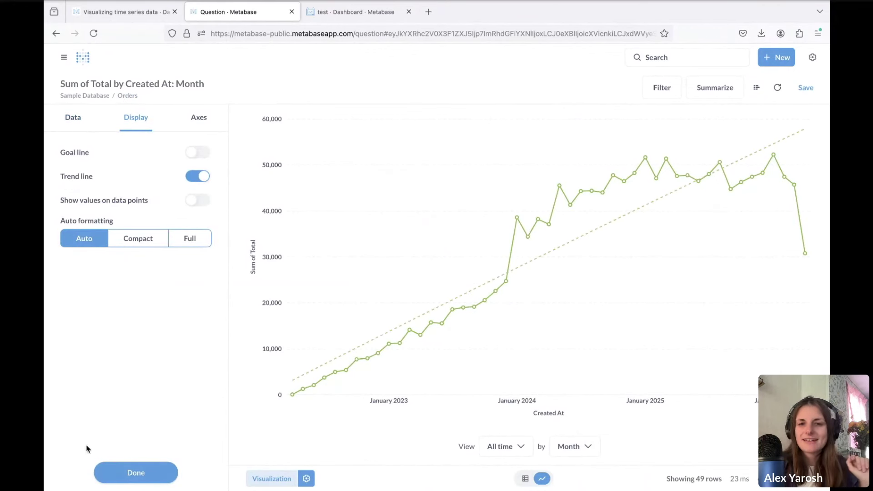
Examine the dashboard's line, bar and area charts, revenue trend, YoY revenue, Total revenue waterfall and Revenue by category pivot table.
{"action": "left_click", "coordinate": [120, 12]}
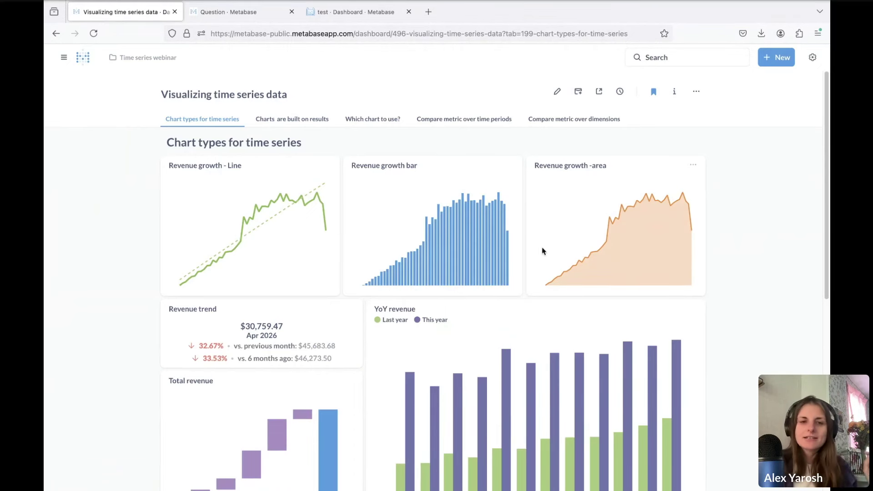
{"action": "scroll", "coordinate": [81, 286], "scroll_direction": "down", "scroll_amount": 2}
{"action": "scroll", "coordinate": [93, 270], "scroll_direction": "down", "scroll_amount": 2}
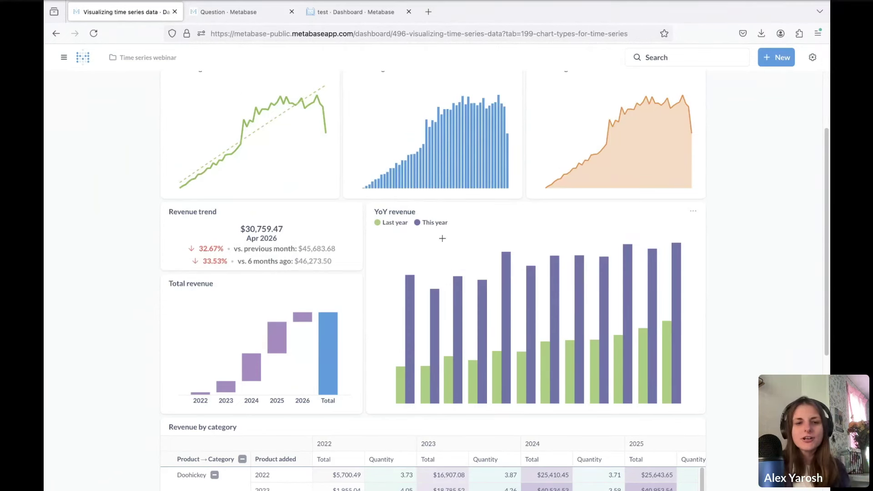
{"action": "mouse_move", "coordinate": [295, 323]}
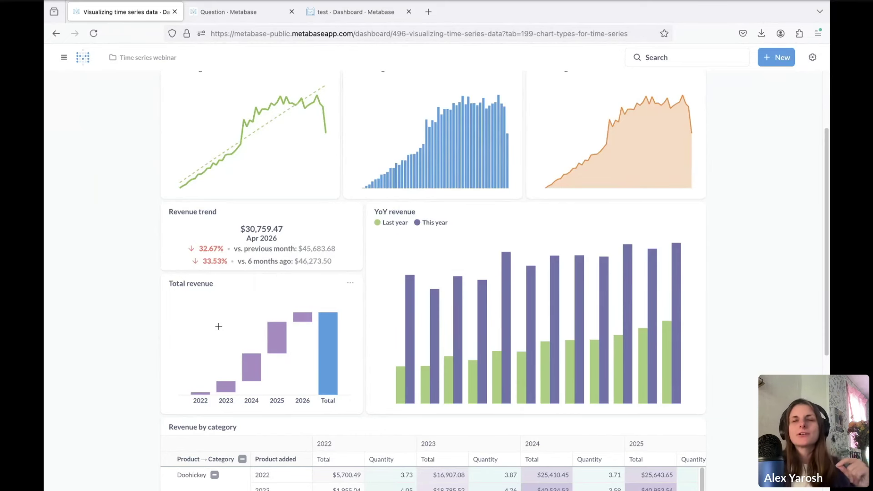
{"action": "scroll", "coordinate": [200, 309], "scroll_direction": "down", "scroll_amount": 5}
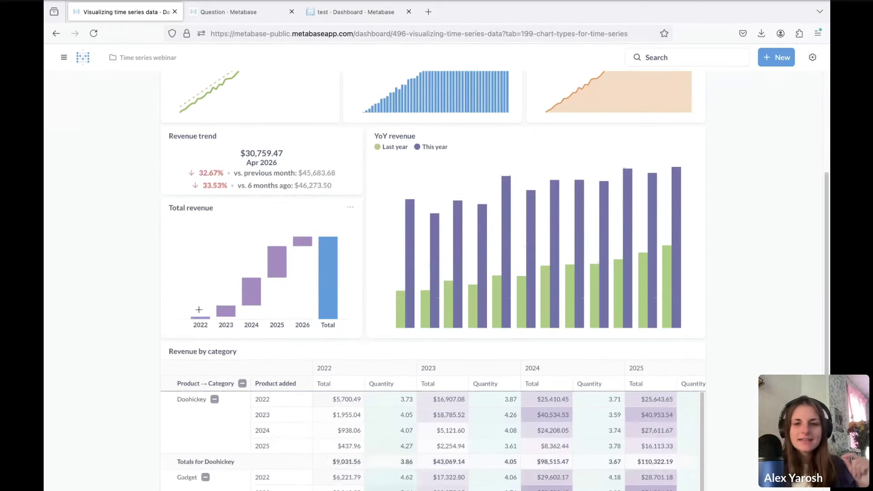
{"action": "scroll", "coordinate": [189, 315], "scroll_direction": "down", "scroll_amount": 2}
{"action": "scroll", "coordinate": [78, 346], "scroll_direction": "up", "scroll_amount": 4}
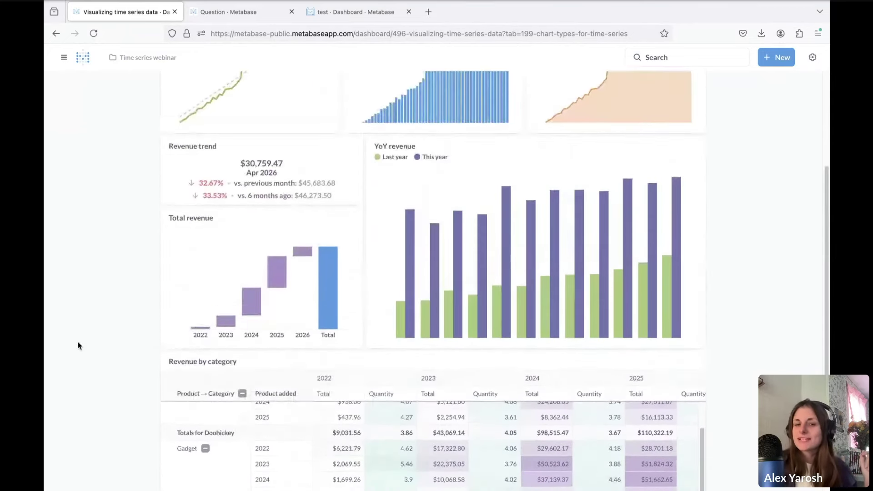
{"action": "scroll", "coordinate": [77, 347], "scroll_direction": "down", "scroll_amount": 4}
{"action": "scroll", "coordinate": [292, 347], "scroll_direction": "up", "scroll_amount": 2}
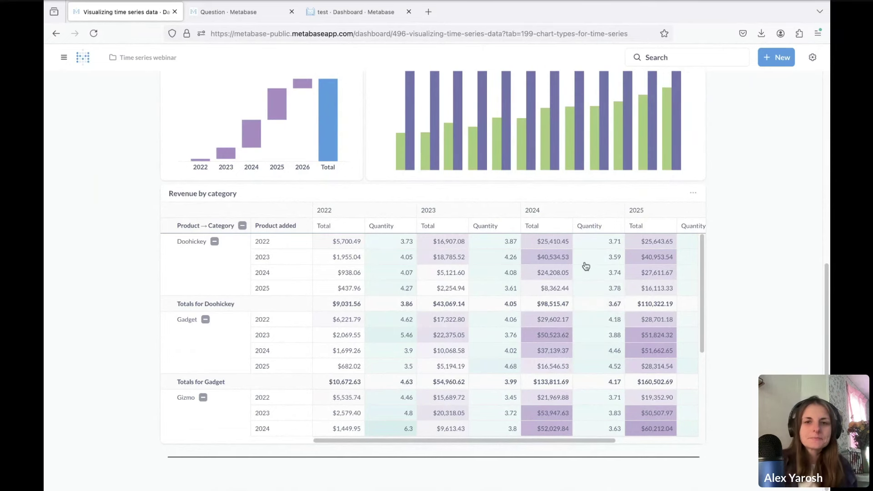
{"action": "scroll", "coordinate": [713, 269], "scroll_direction": "up", "scroll_amount": 6}
{"action": "scroll", "coordinate": [713, 269], "scroll_direction": "up", "scroll_amount": 1}
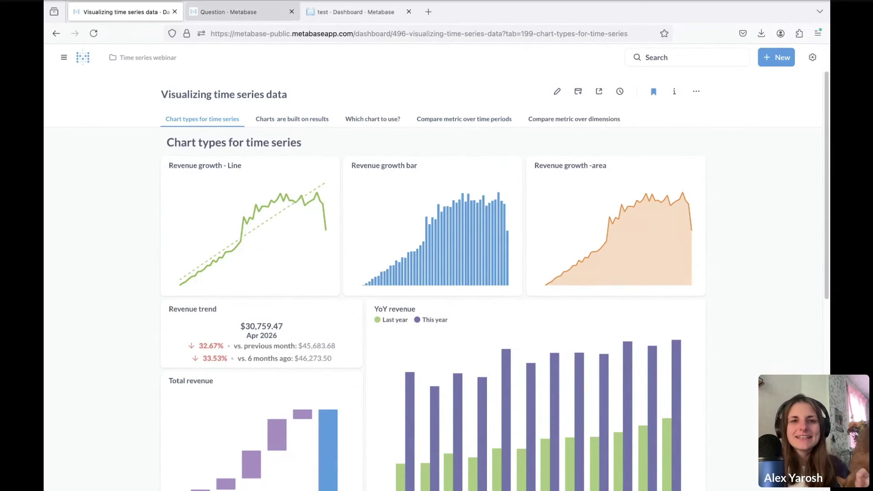
Return to the new question and compare its underlying results table with the line chart.
{"action": "left_click", "coordinate": [228, 12]}
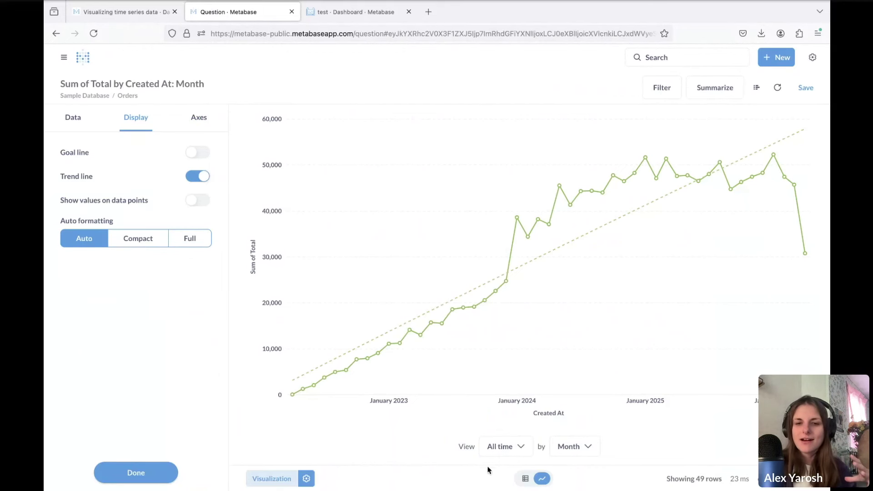
{"action": "left_click", "coordinate": [525, 478]}
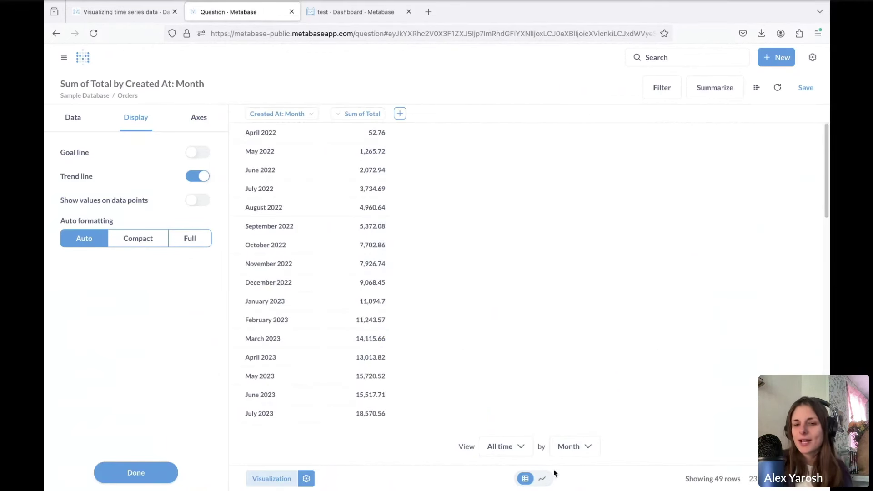
{"action": "left_click", "coordinate": [542, 479]}
{"action": "left_click", "coordinate": [524, 481]}
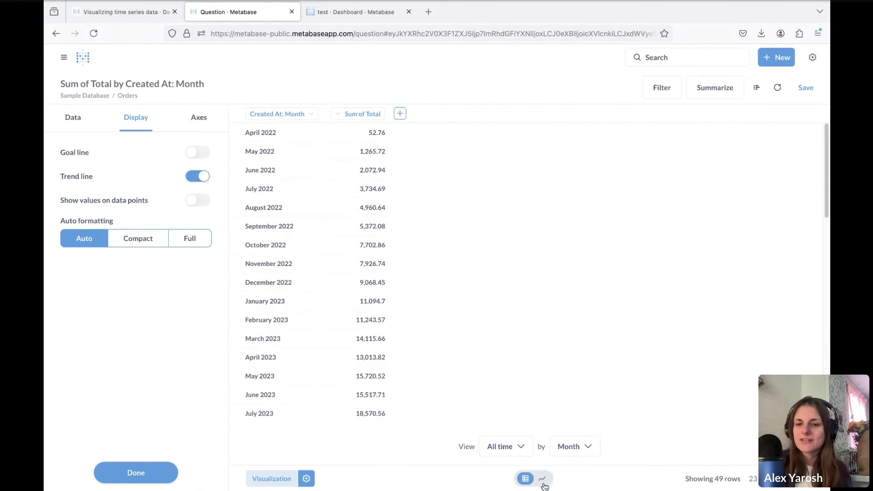
{"action": "left_click", "coordinate": [542, 481]}
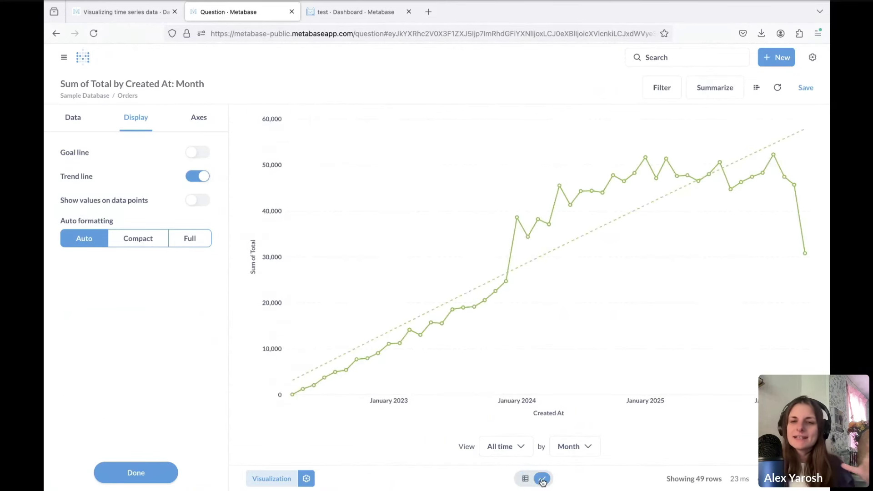
{"action": "left_click", "coordinate": [526, 478]}
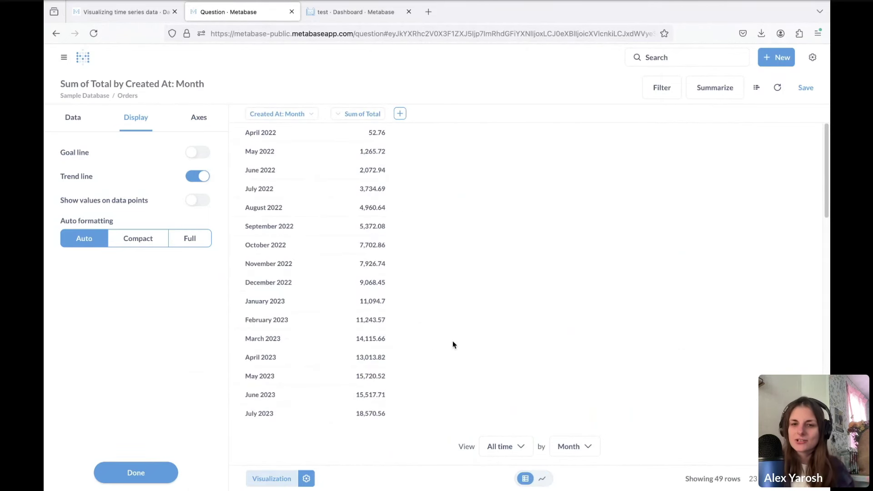
{"action": "left_click", "coordinate": [542, 478]}
Preview the monthly sum of Total as bar, area, trend and waterfall charts, checking the trend against the underlying results table.
{"action": "left_click", "coordinate": [271, 478]}
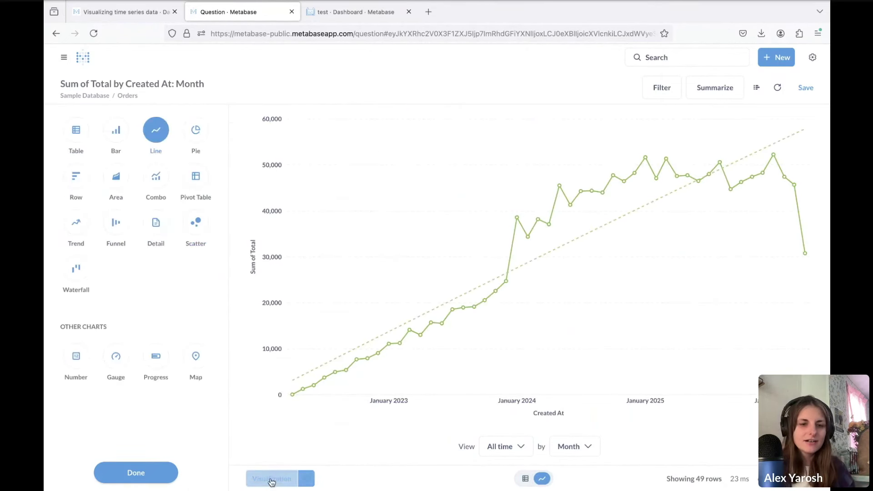
{"action": "left_click", "coordinate": [116, 132]}
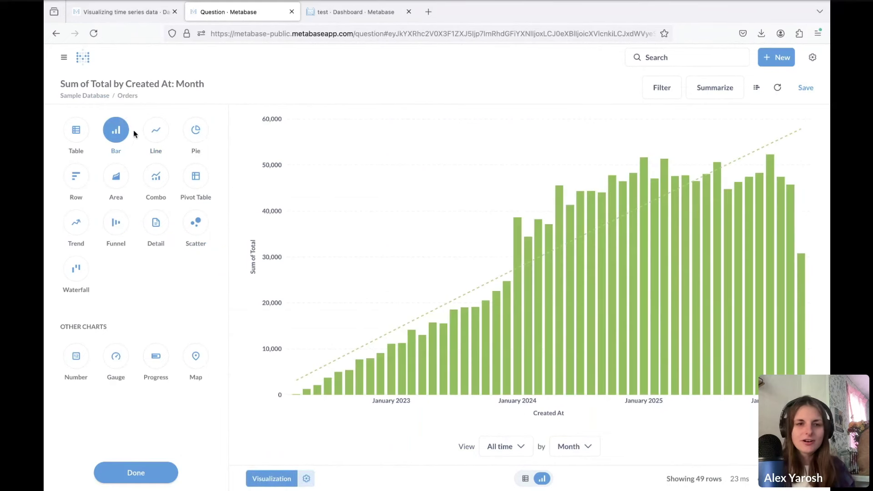
{"action": "left_click", "coordinate": [112, 188]}
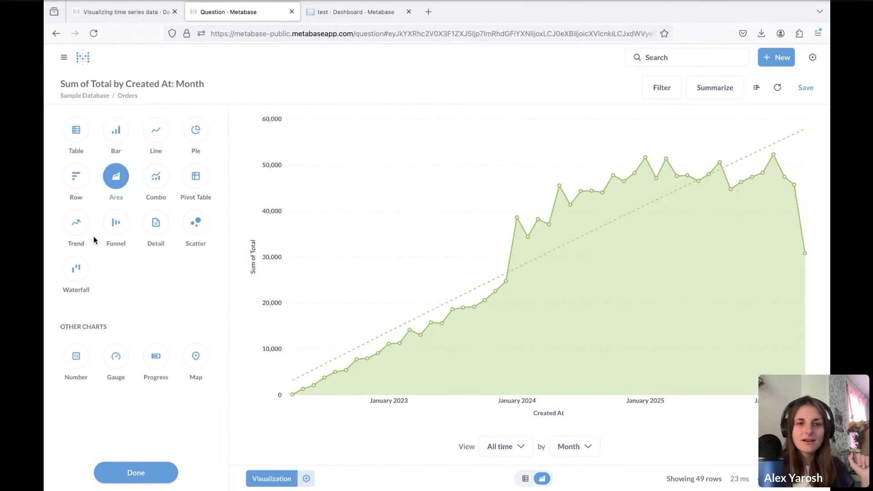
{"action": "left_click", "coordinate": [77, 231]}
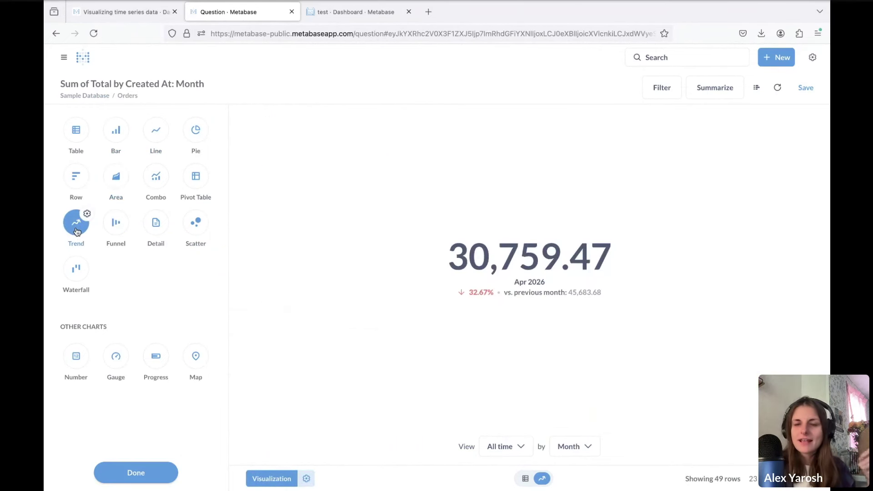
{"action": "left_click", "coordinate": [526, 478]}
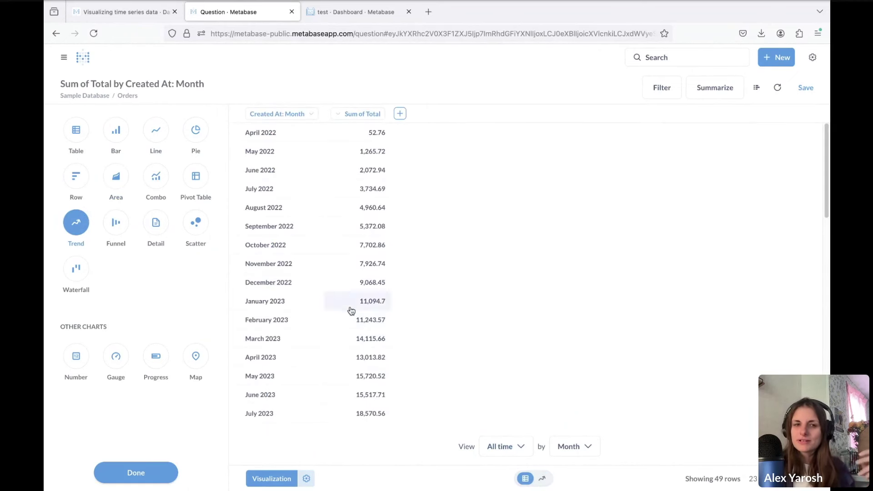
{"action": "left_click", "coordinate": [84, 275]}
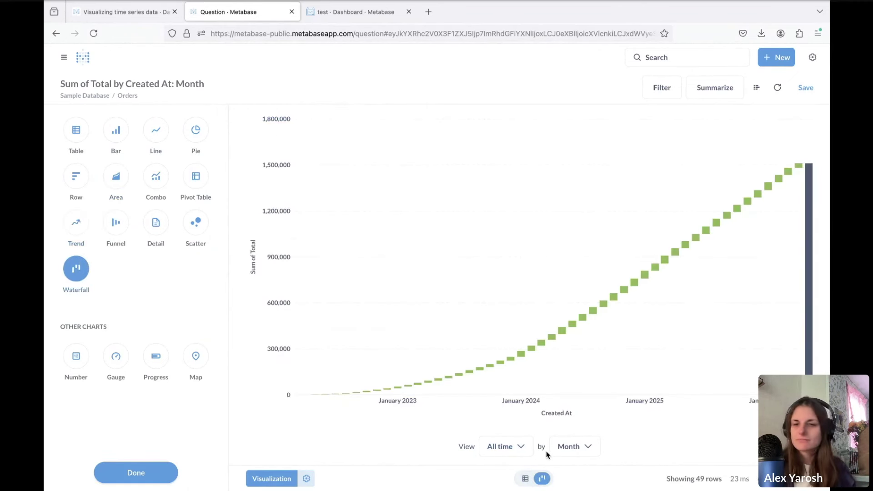
{"action": "left_click", "coordinate": [75, 228]}
{"action": "left_click", "coordinate": [525, 478]}
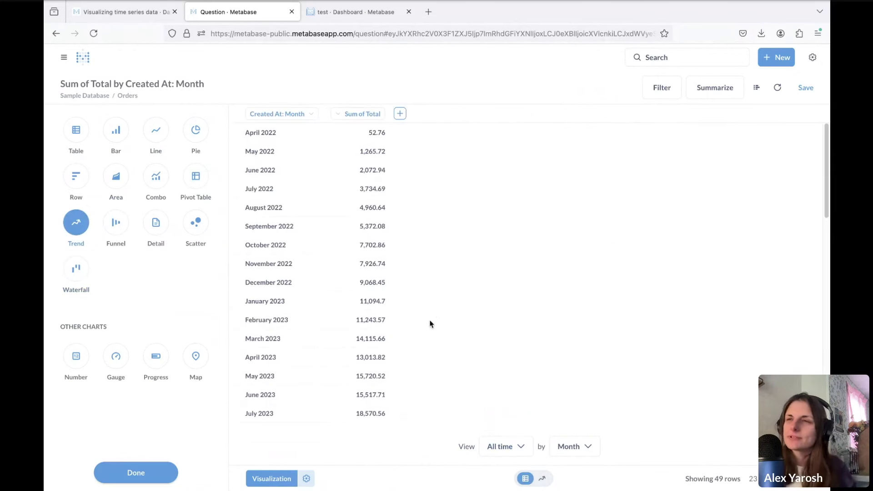
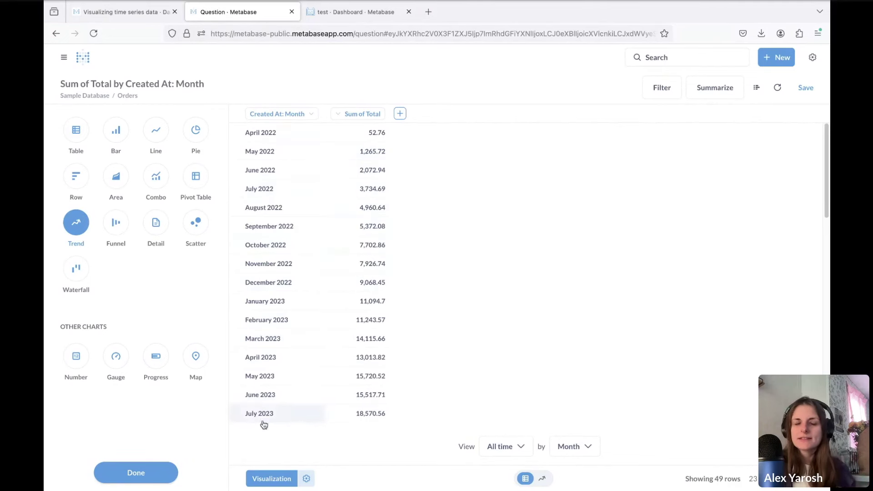
Compare the line chart and the waterfall chart with the monthly results table behind them.
{"action": "left_click", "coordinate": [156, 131]}
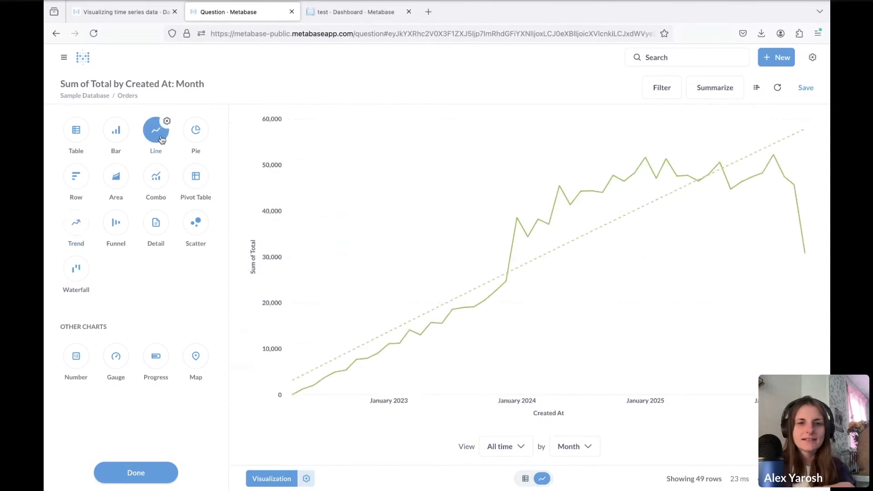
{"action": "left_click", "coordinate": [526, 479]}
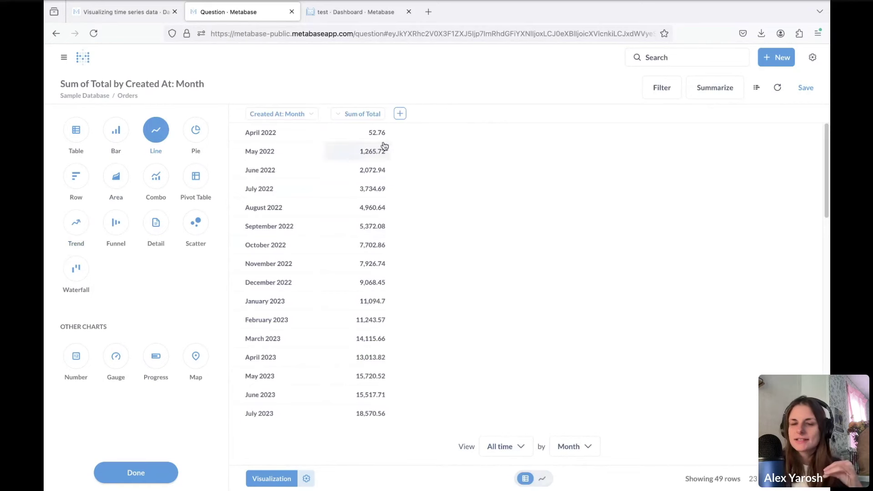
{"action": "left_click", "coordinate": [543, 479]}
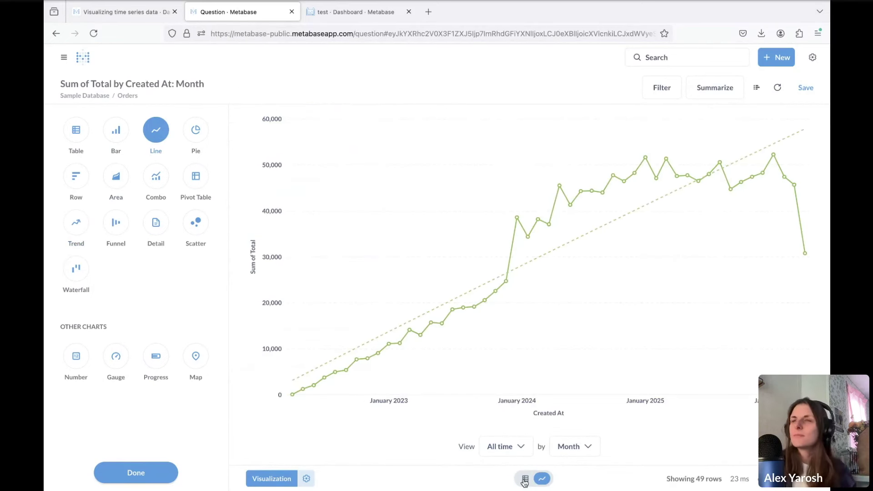
{"action": "left_click", "coordinate": [76, 269]}
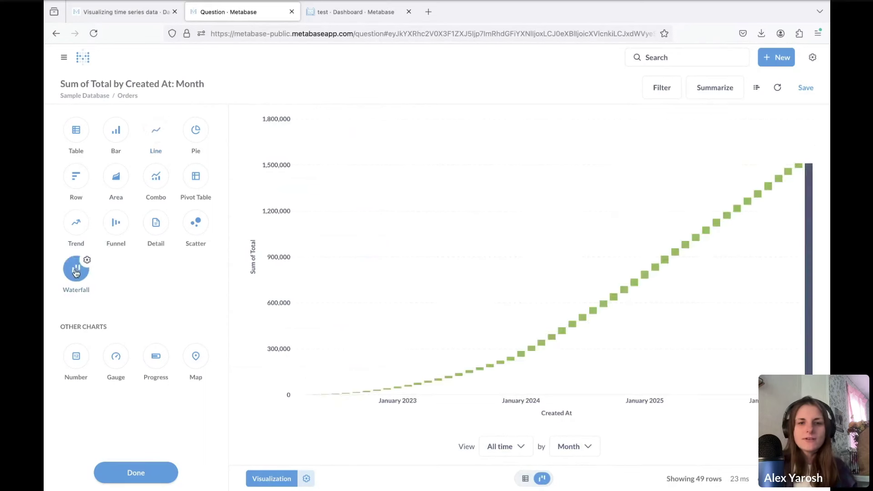
{"action": "left_click", "coordinate": [525, 479]}
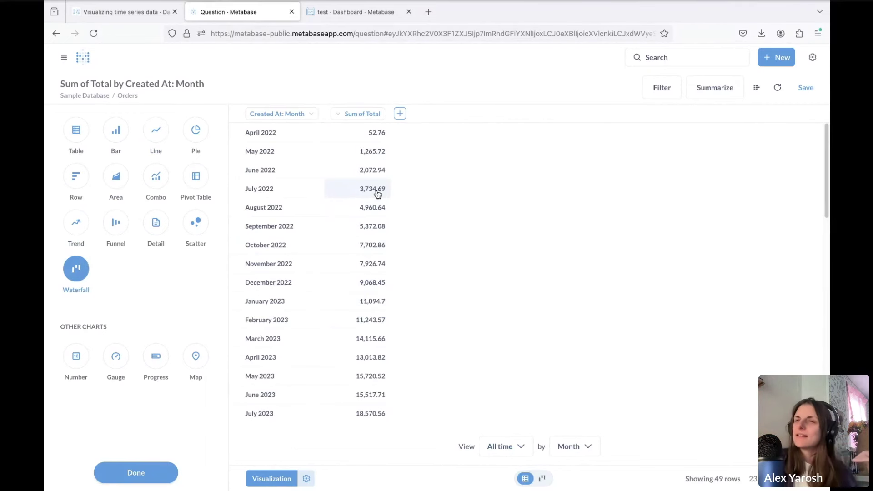
Show the monthly sum of Total as a Trend and compare it with the most recent months in the results table.
{"action": "left_click", "coordinate": [73, 223]}
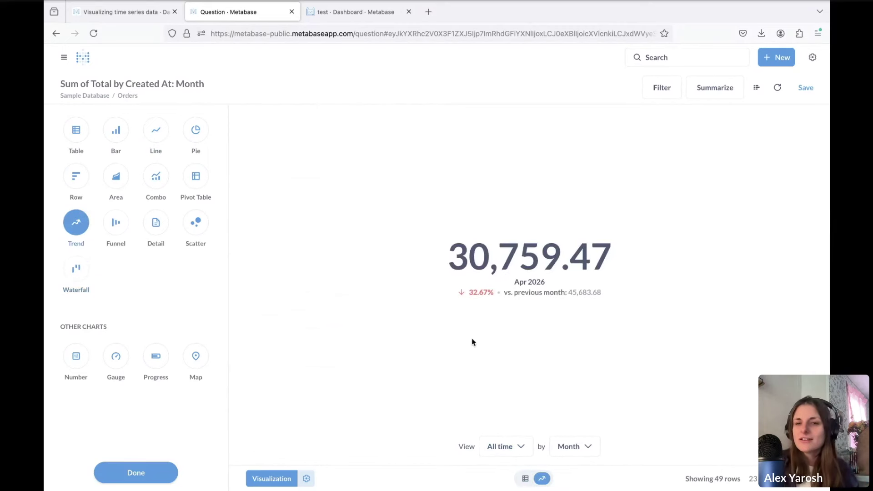
{"action": "left_click", "coordinate": [526, 479]}
{"action": "scroll", "coordinate": [323, 251], "scroll_direction": "down", "scroll_amount": 15}
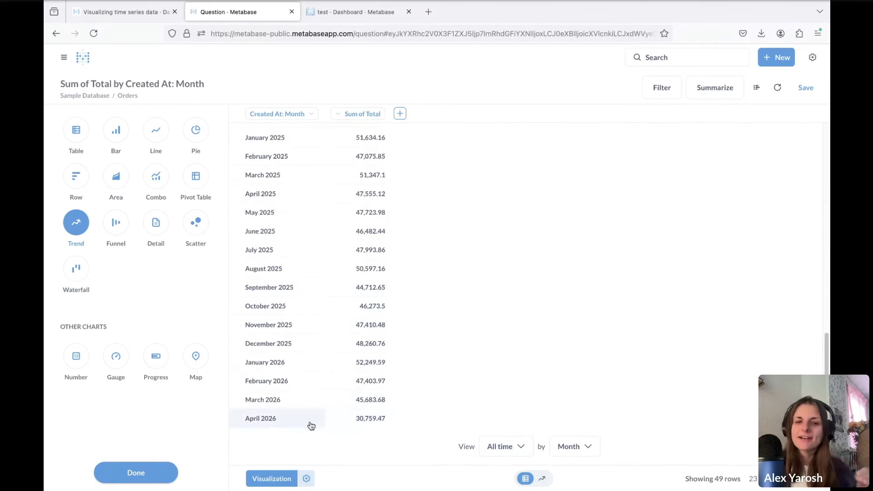
{"action": "left_click", "coordinate": [544, 479]}
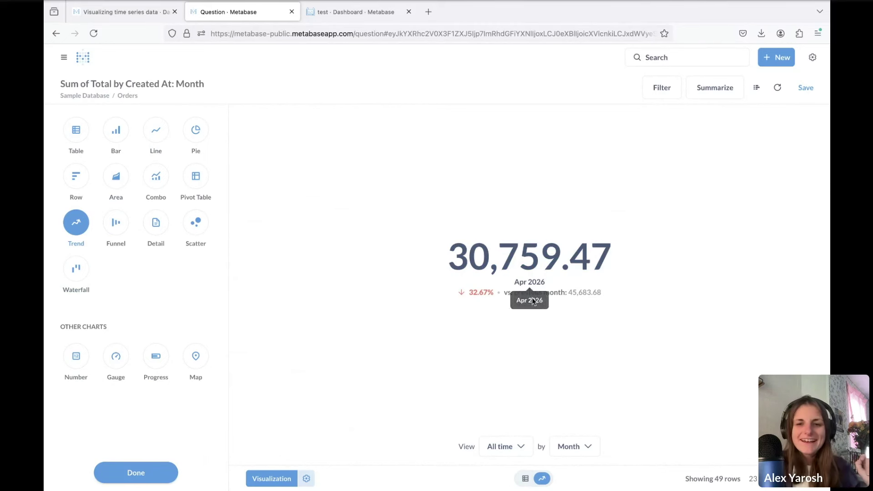
{"action": "left_click", "coordinate": [525, 479]}
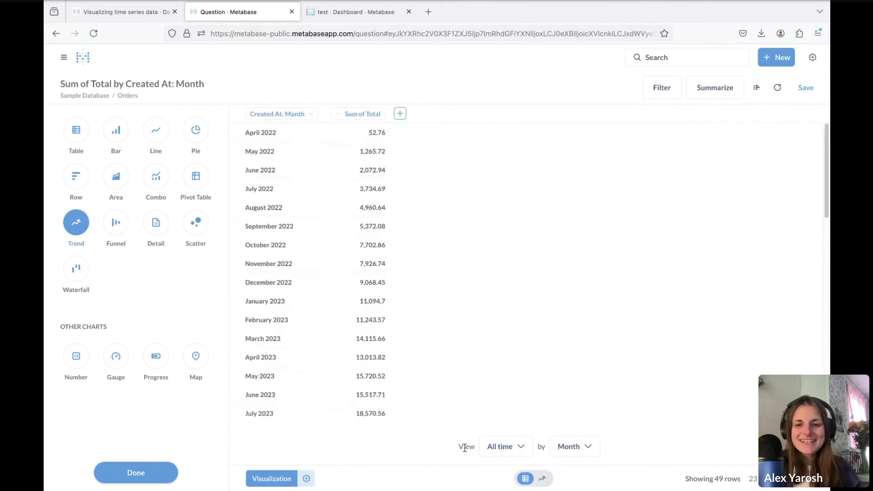
{"action": "scroll", "coordinate": [342, 419], "scroll_direction": "down", "scroll_amount": 5}
{"action": "scroll", "coordinate": [339, 409], "scroll_direction": "down", "scroll_amount": 5}
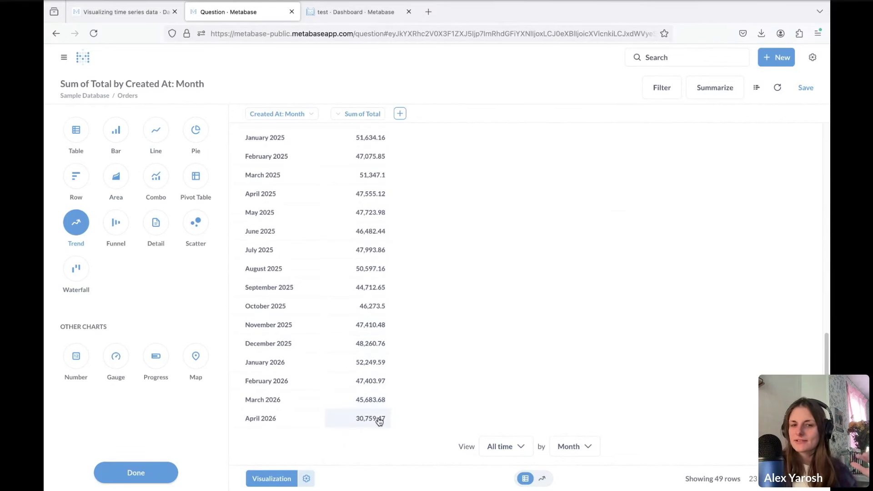
{"action": "left_click", "coordinate": [543, 479]}
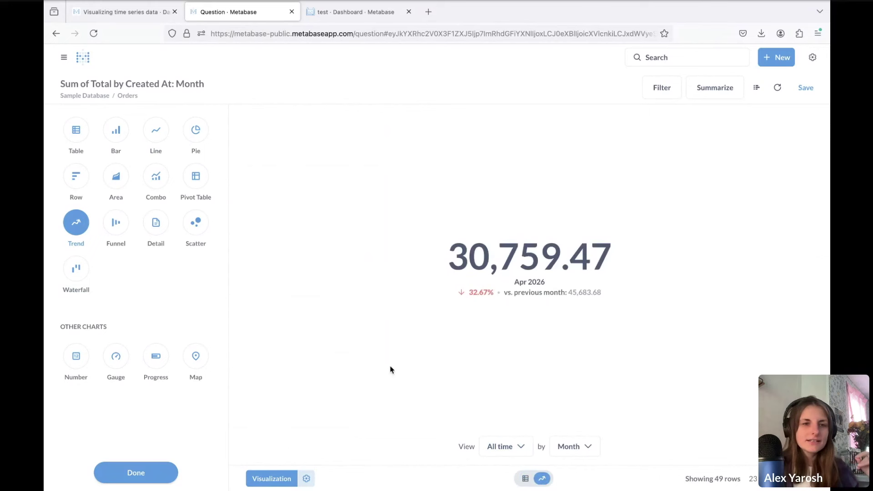
Set the trend's comparison to 2 months ago and add a second comparison to 6 months ago.
{"action": "left_click", "coordinate": [87, 212]}
{"action": "left_click", "coordinate": [109, 249]}
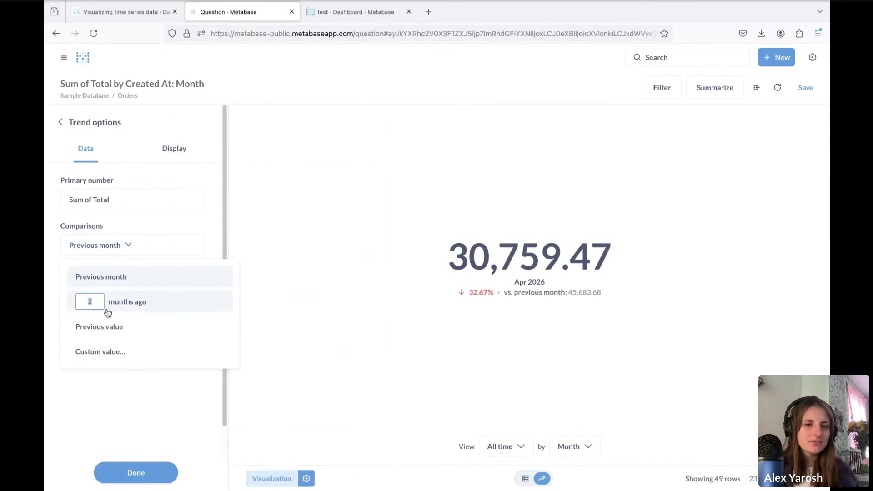
{"action": "left_click", "coordinate": [132, 302]}
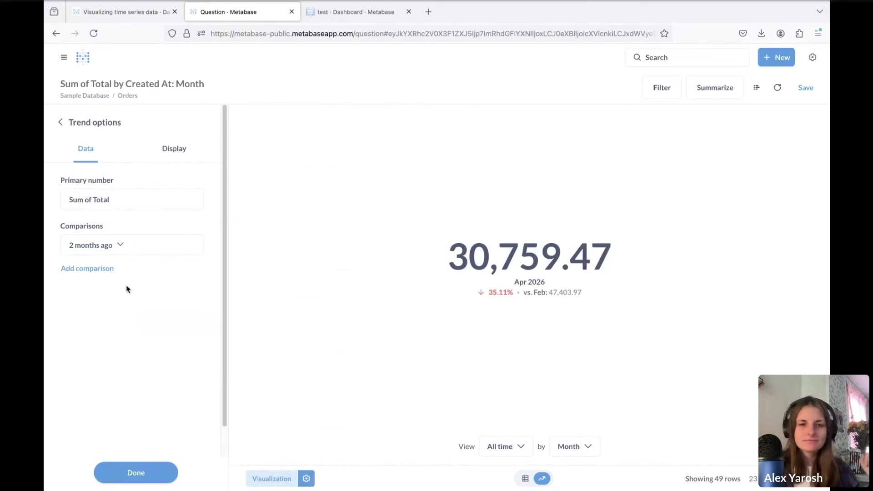
{"action": "left_click", "coordinate": [96, 271]}
{"action": "left_click", "coordinate": [93, 326]}
{"action": "type", "text": "6"}
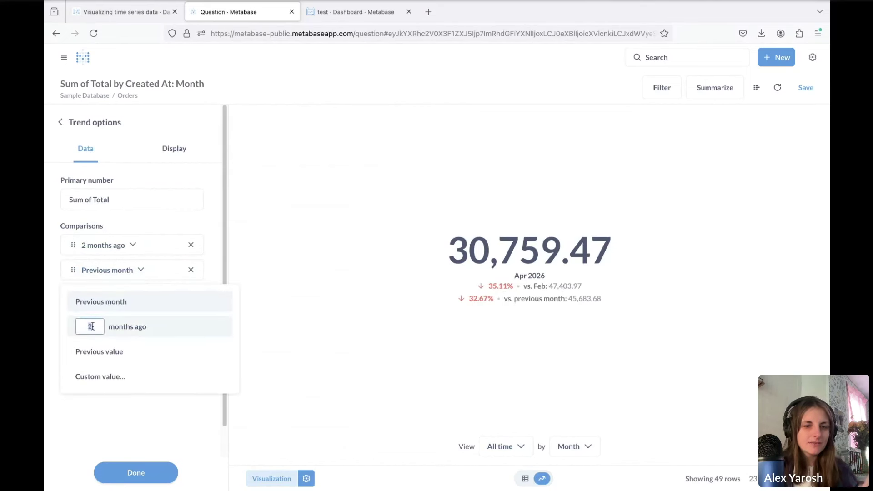
{"action": "left_click", "coordinate": [129, 329]}
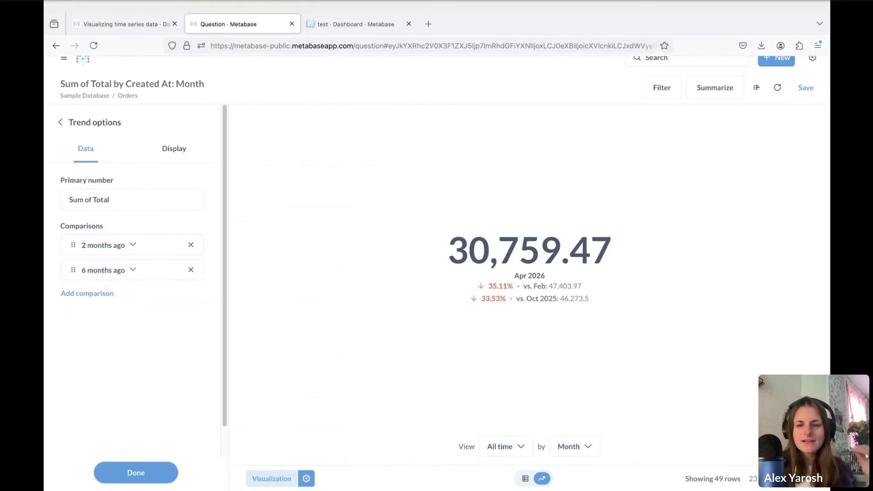
Check both trend comparisons against the latest rows of the monthly results table and return to the trend.
{"action": "left_click", "coordinate": [525, 478]}
{"action": "scroll", "coordinate": [385, 304], "scroll_direction": "down", "scroll_amount": 5}
{"action": "scroll", "coordinate": [387, 307], "scroll_direction": "down", "scroll_amount": 7}
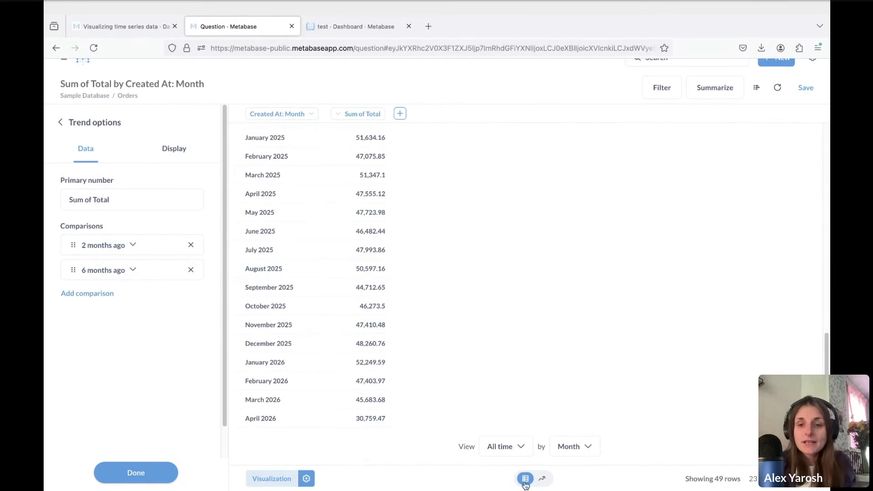
{"action": "left_click", "coordinate": [542, 478]}
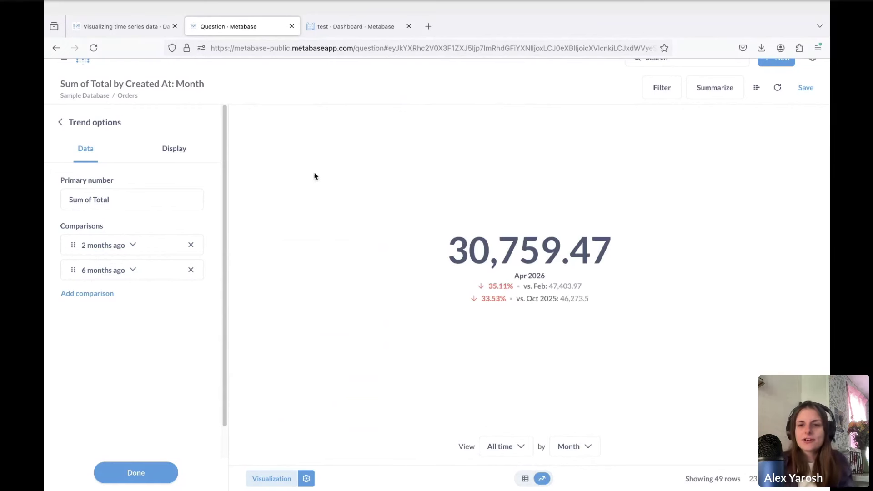
Change the Created At grouping to Week in the question's query and visualize the result.
{"action": "left_click", "coordinate": [756, 88]}
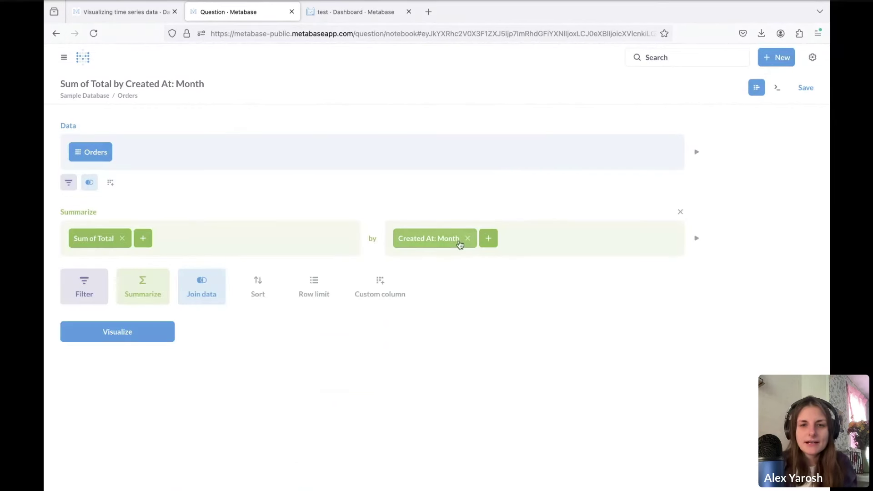
{"action": "left_click", "coordinate": [439, 241]}
{"action": "left_click", "coordinate": [482, 449]}
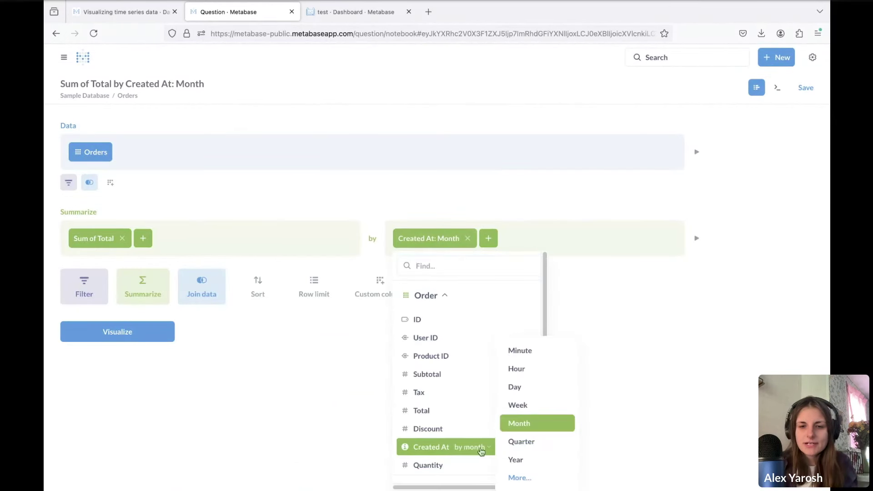
{"action": "left_click", "coordinate": [519, 409]}
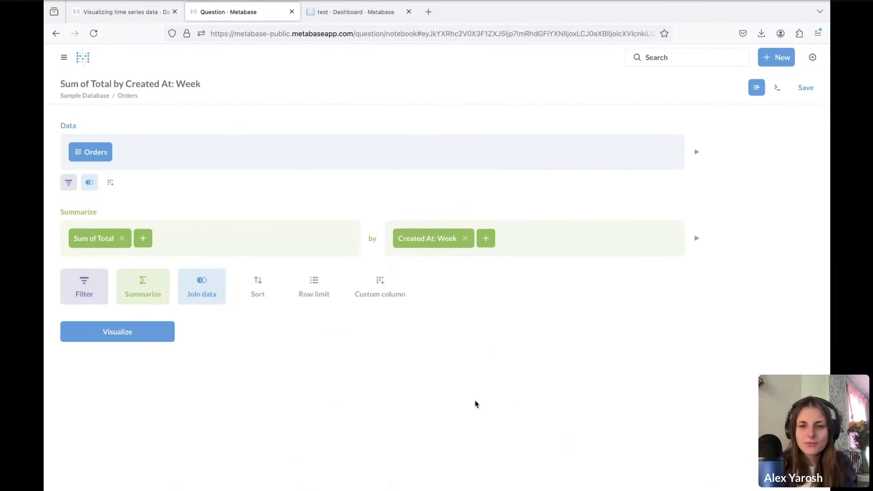
{"action": "left_click", "coordinate": [121, 332]}
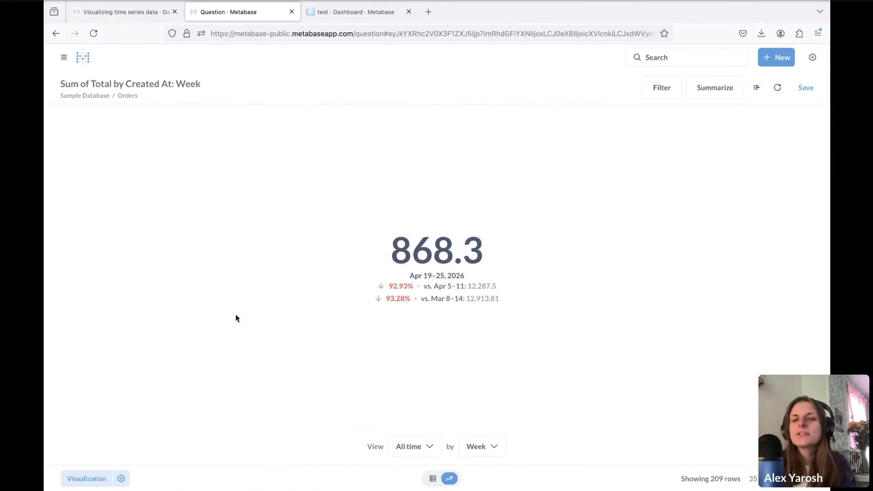
Examine the weekly trend's two comparison periods and the most recent weeks in the underlying results table.
{"action": "left_click_drag", "start_coordinate": [495, 287], "coordinate": [423, 292]}
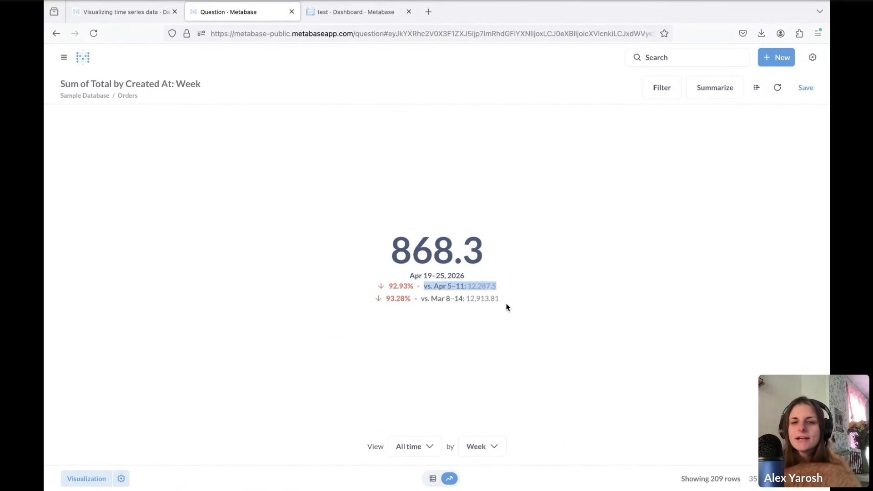
{"action": "left_click", "coordinate": [466, 298], "text": "shift"}
{"action": "left_click", "coordinate": [464, 299]}
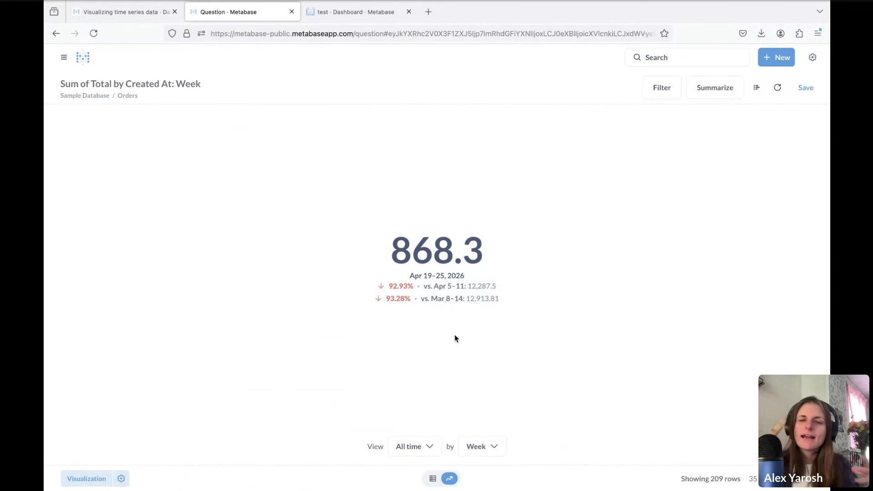
{"action": "left_click", "coordinate": [431, 477]}
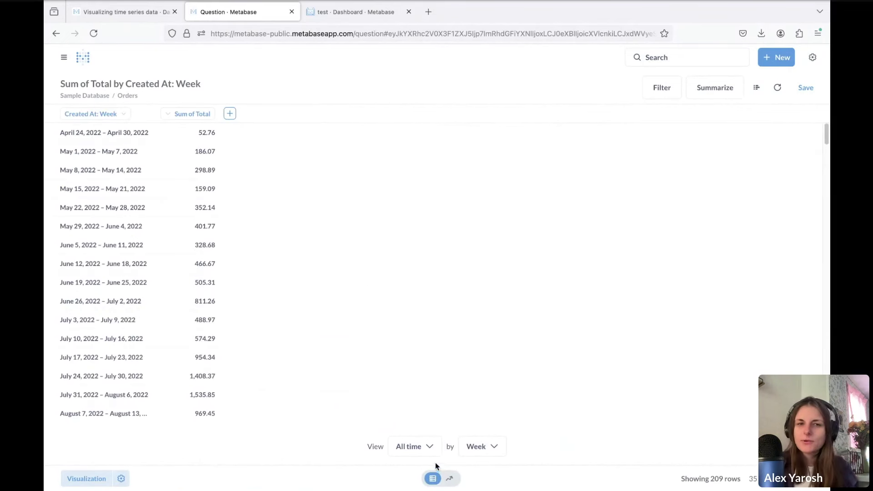
{"action": "left_click", "coordinate": [455, 480]}
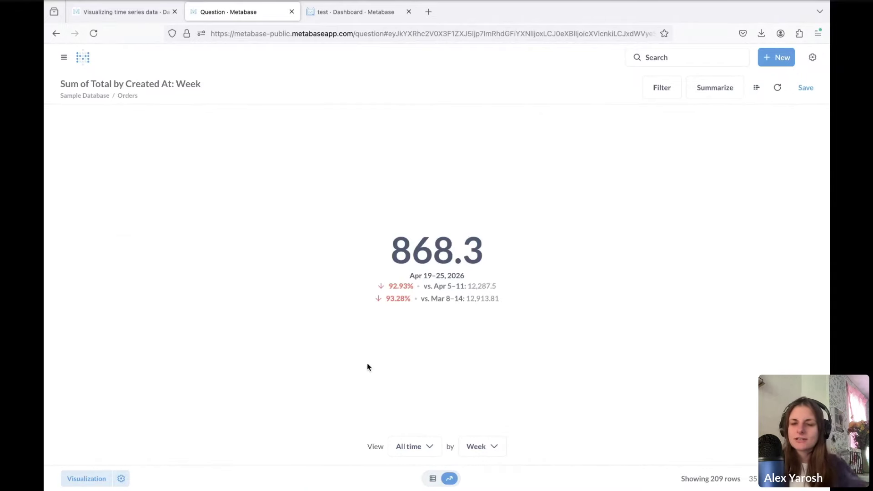
{"action": "left_click", "coordinate": [432, 478]}
{"action": "scroll", "coordinate": [202, 364], "scroll_direction": "down", "scroll_amount": 20}
{"action": "scroll", "coordinate": [205, 397], "scroll_direction": "down", "scroll_amount": 20}
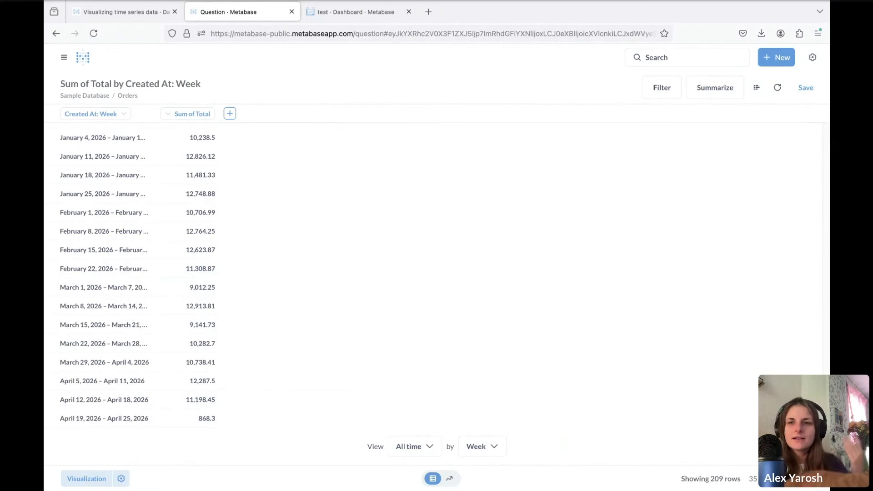
Open the weekly question's query editor and check which Metabase version is in use.
{"action": "left_click", "coordinate": [757, 87]}
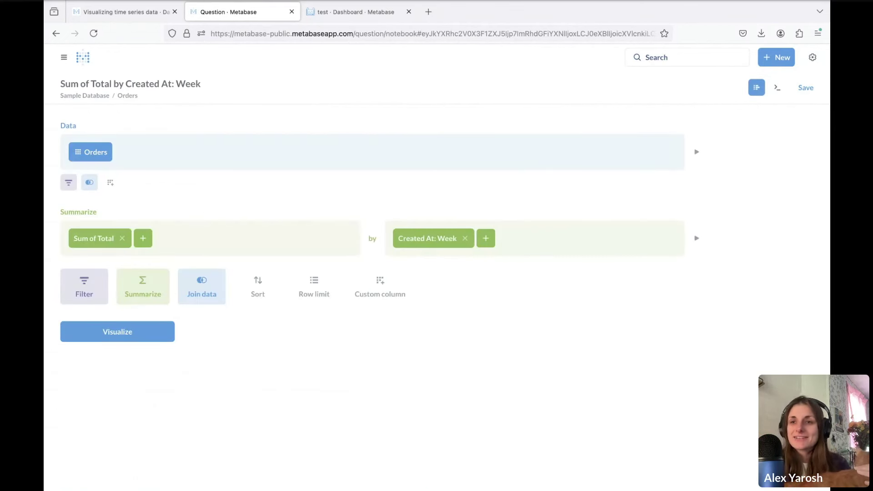
{"action": "left_click", "coordinate": [812, 58]}
{"action": "left_click", "coordinate": [764, 130]}
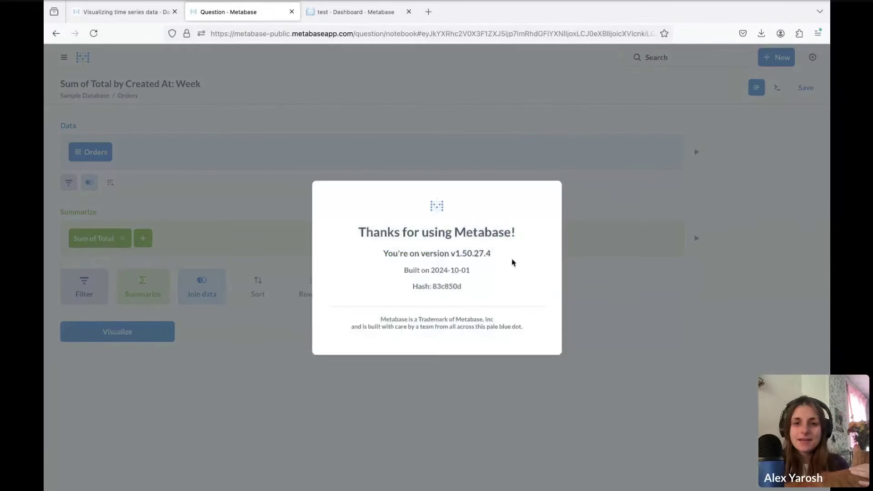
{"action": "left_click", "coordinate": [633, 182]}
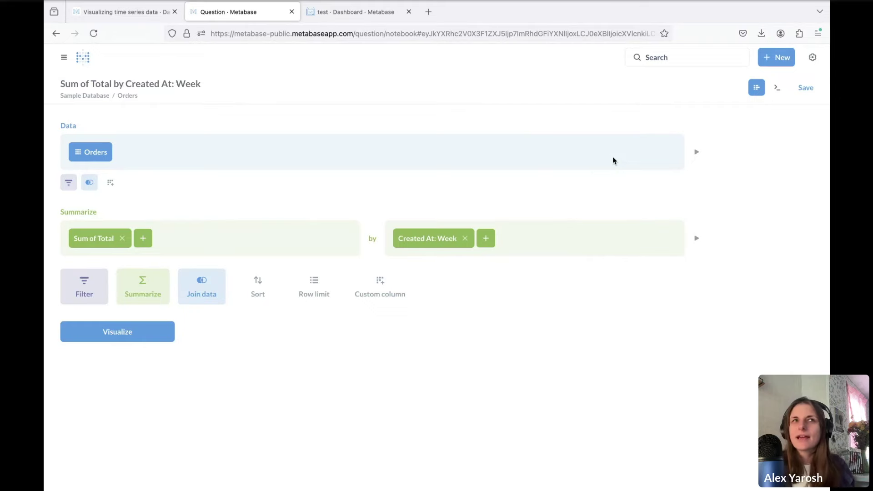
Review the chart types on the time series dashboard, including YoY revenue, and open its "Charts are built on results" section.
{"action": "left_click", "coordinate": [125, 11]}
{"action": "scroll", "coordinate": [450, 369], "scroll_direction": "down", "scroll_amount": 1}
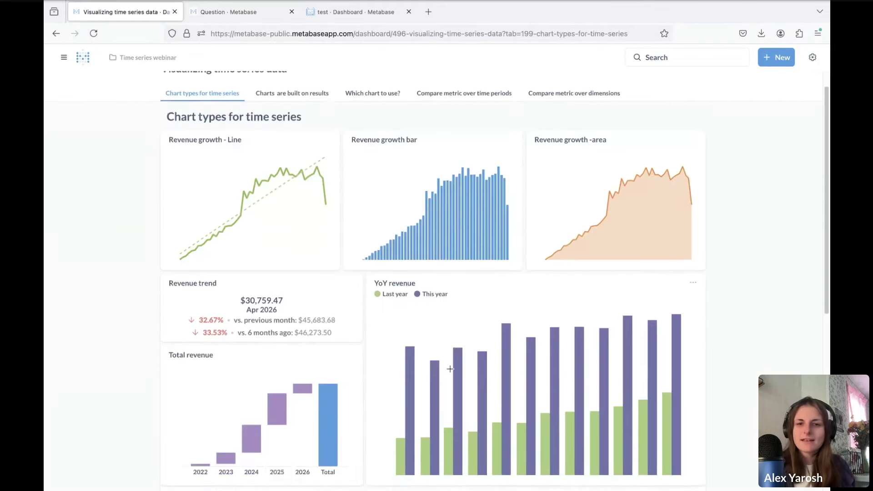
{"action": "scroll", "coordinate": [450, 369], "scroll_direction": "down", "scroll_amount": 3}
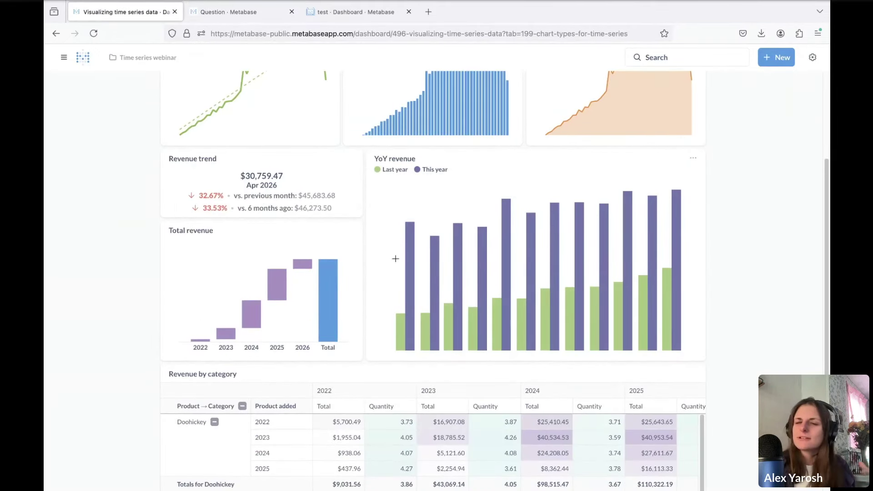
{"action": "mouse_move", "coordinate": [553, 267]}
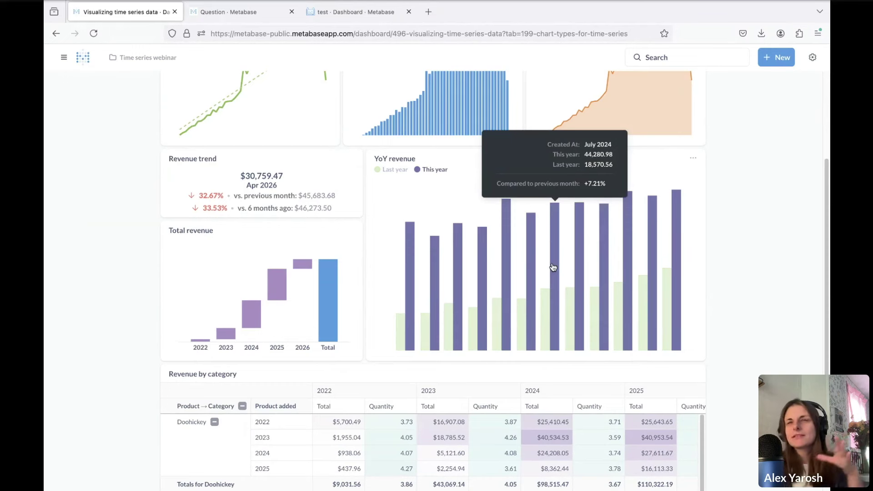
{"action": "scroll", "coordinate": [613, 219], "scroll_direction": "up", "scroll_amount": 4}
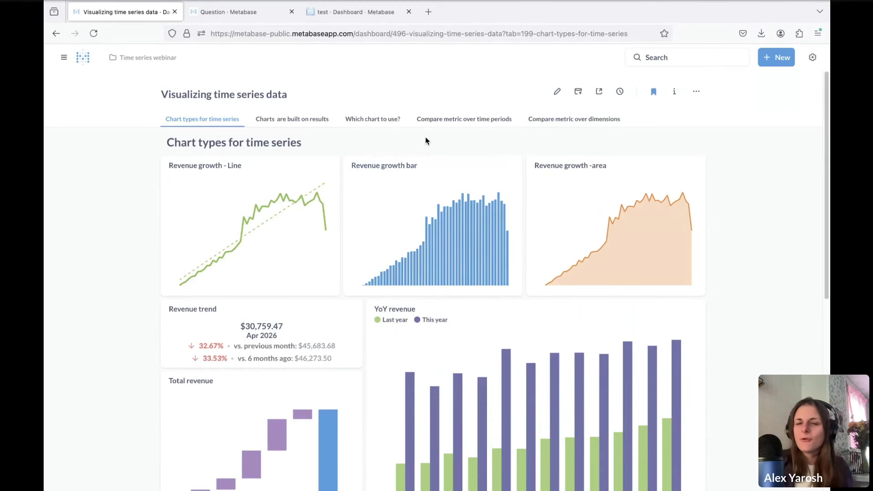
{"action": "left_click", "coordinate": [288, 119]}
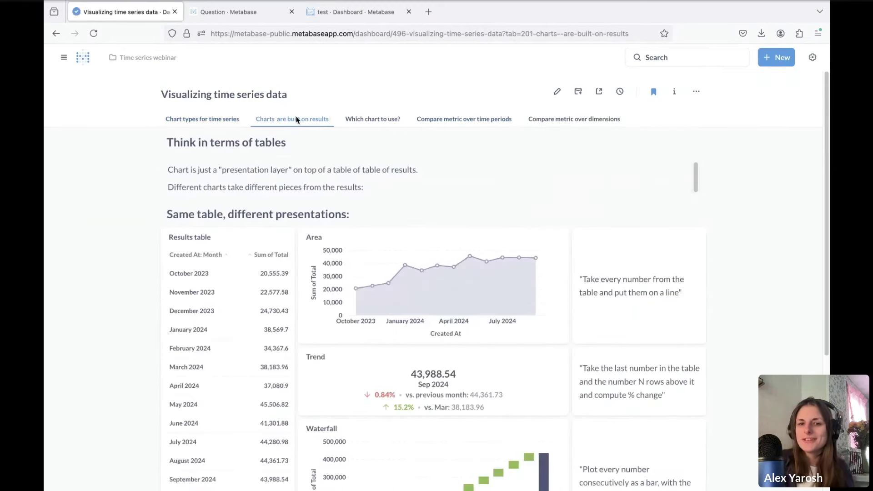
Change the question's Created At grouping to Month, visualize the trend and mark its date label.
{"action": "left_click", "coordinate": [229, 12]}
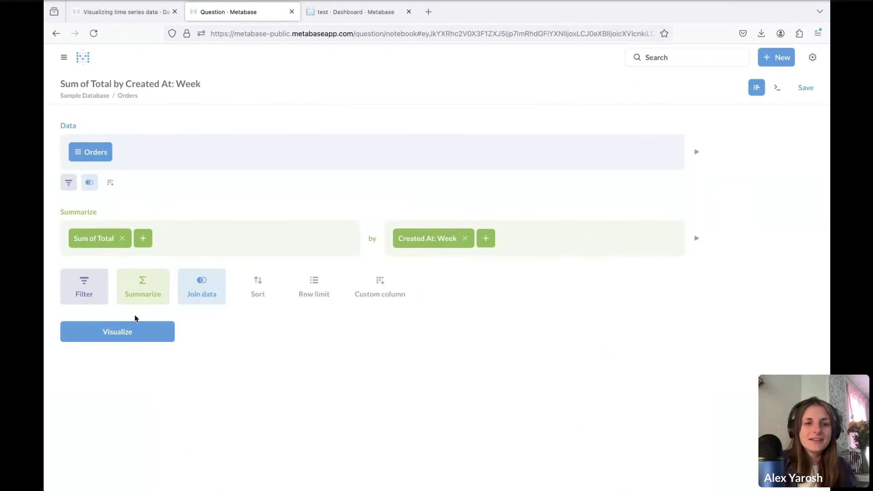
{"action": "left_click", "coordinate": [132, 333]}
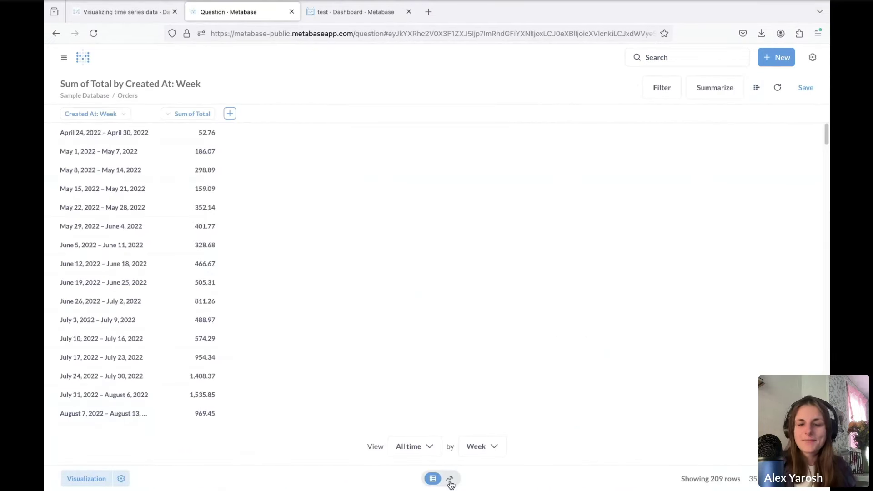
{"action": "left_click", "coordinate": [451, 481]}
{"action": "left_click", "coordinate": [756, 87]}
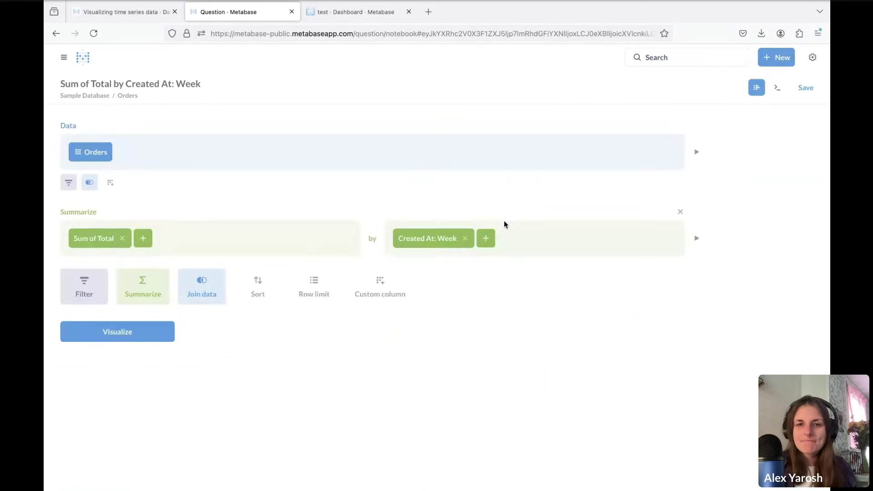
{"action": "left_click", "coordinate": [448, 239]}
{"action": "left_click", "coordinate": [471, 447]}
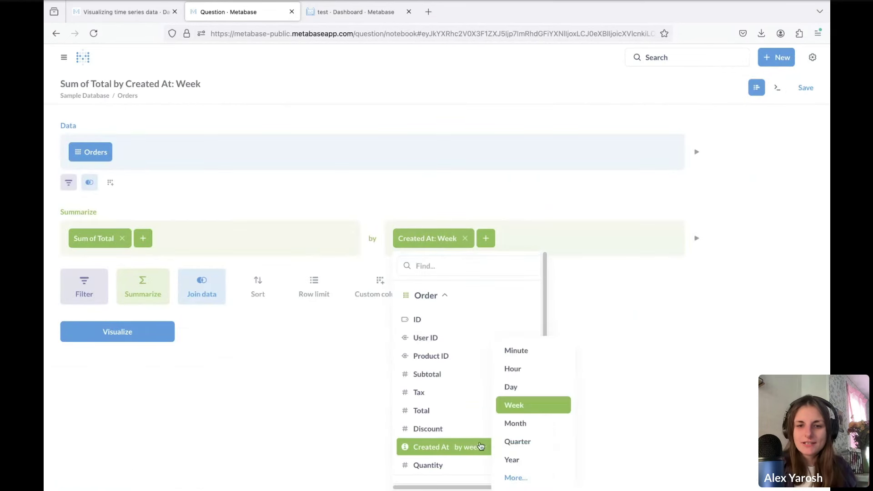
{"action": "left_click", "coordinate": [512, 423]}
{"action": "left_click", "coordinate": [103, 337]}
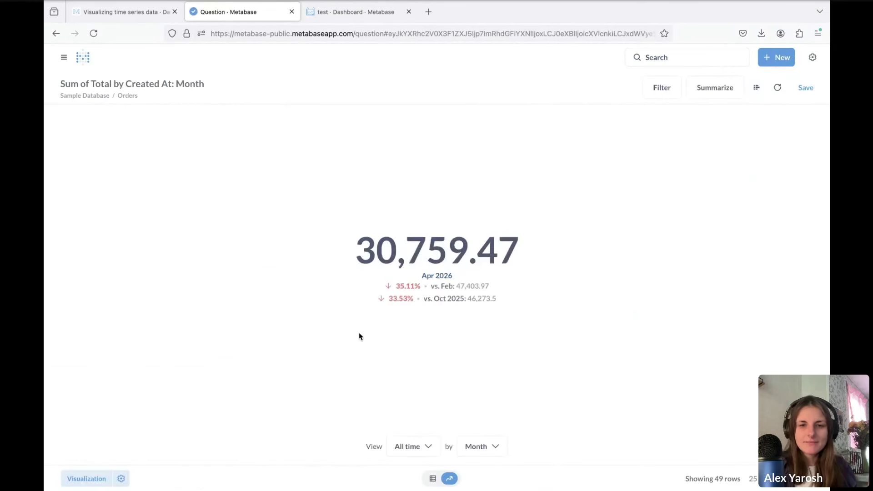
{"action": "left_click_drag", "start_coordinate": [456, 276], "coordinate": [422, 286]}
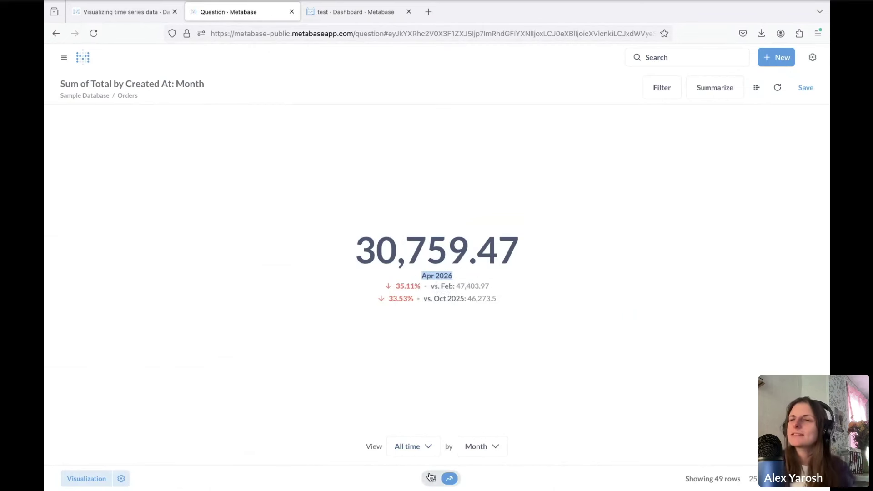
{"action": "left_click_drag", "start_coordinate": [460, 275], "coordinate": [421, 283]}
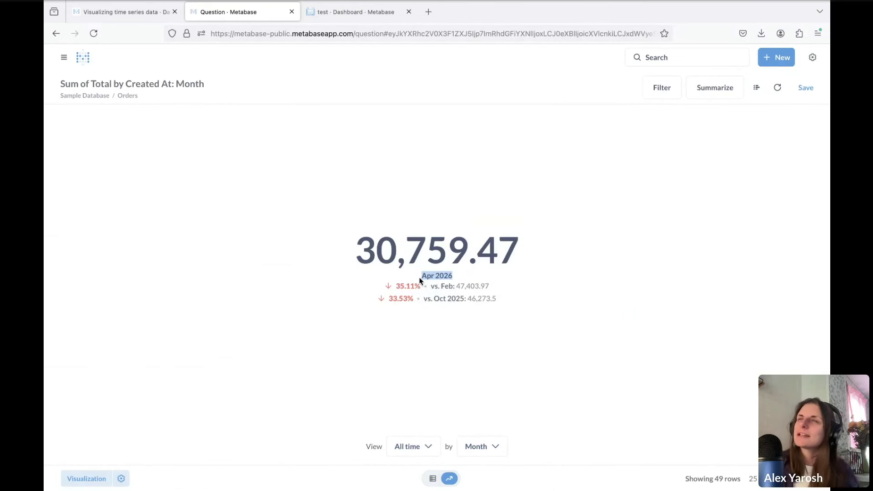
Filter the summarized results to Created At in the previous month and check the trend's comparisons.
{"action": "left_click", "coordinate": [757, 86]}
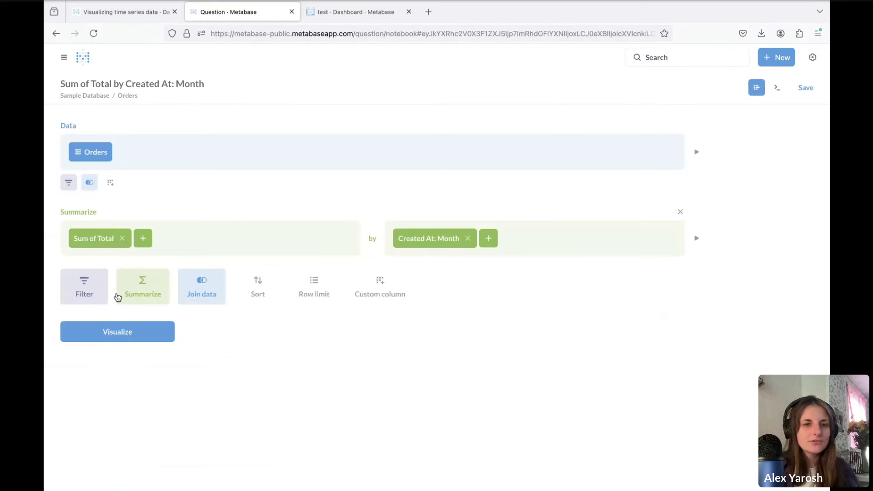
{"action": "left_click", "coordinate": [102, 298]}
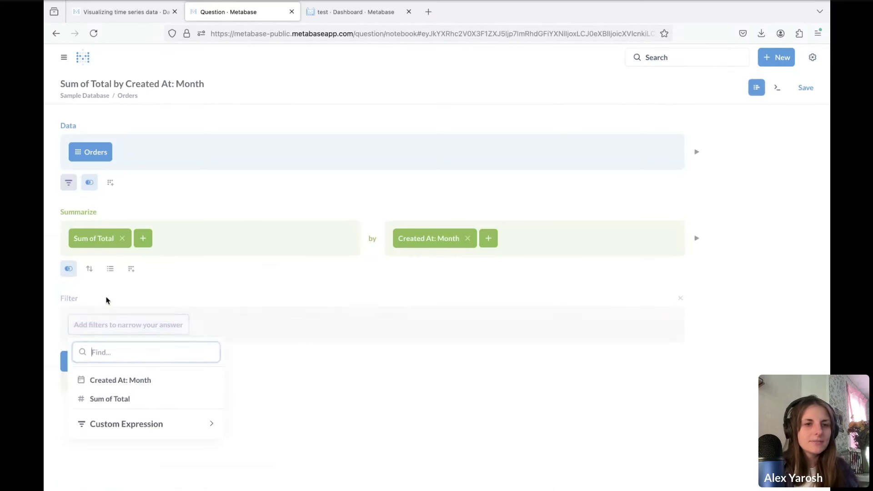
{"action": "left_click", "coordinate": [140, 379]}
{"action": "scroll", "coordinate": [126, 401], "scroll_direction": "down", "scroll_amount": 5}
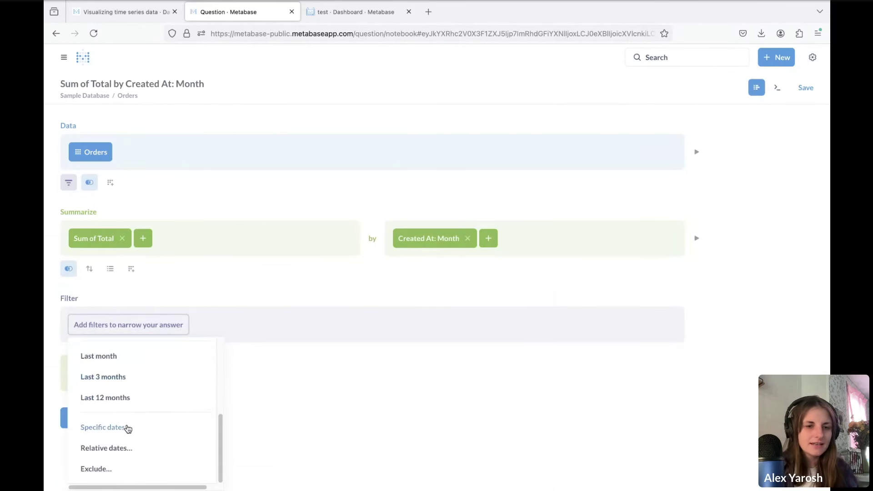
{"action": "scroll", "coordinate": [123, 409], "scroll_direction": "up", "scroll_amount": 1}
{"action": "left_click", "coordinate": [105, 376]}
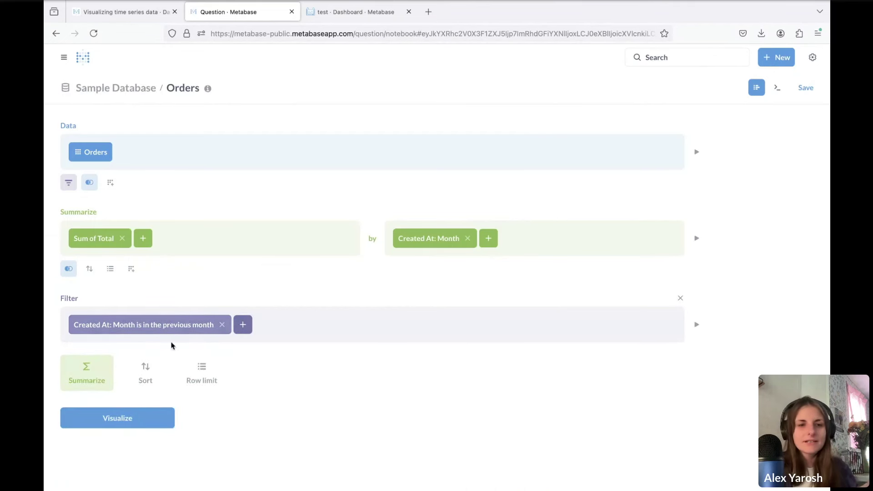
{"action": "left_click", "coordinate": [135, 423]}
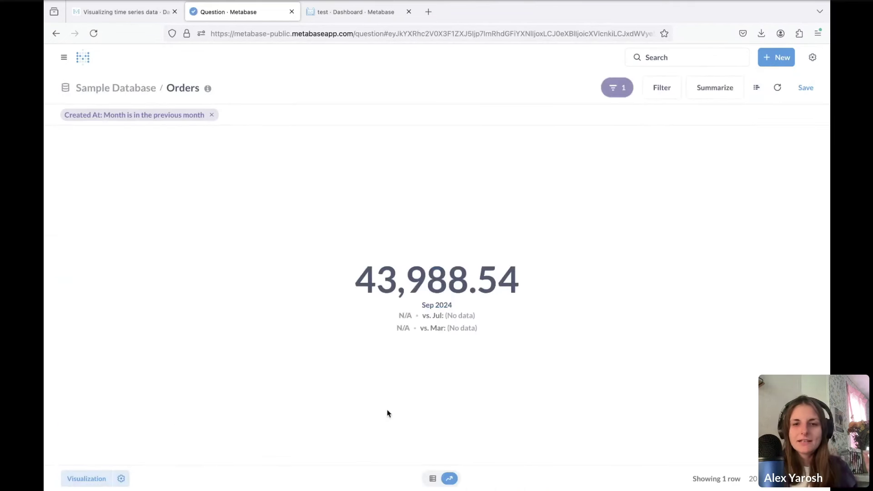
{"action": "left_click_drag", "start_coordinate": [453, 305], "coordinate": [495, 337]}
{"action": "left_click", "coordinate": [495, 337]}
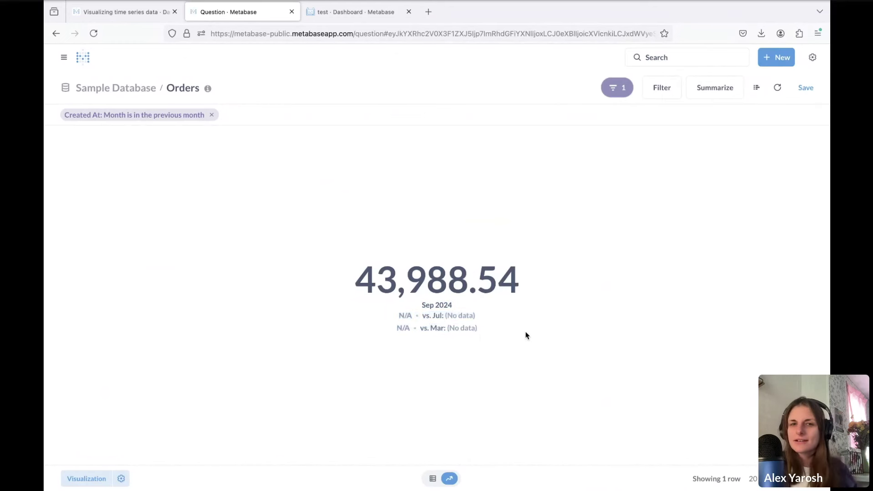
Preview the rows returned by the previous-month filter in the query and remove that filter.
{"action": "left_click", "coordinate": [756, 88]}
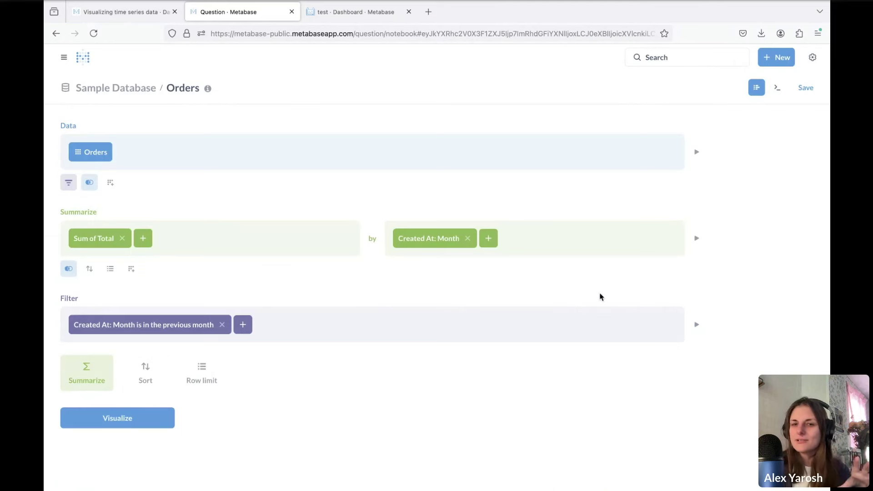
{"action": "left_click", "coordinate": [696, 325]}
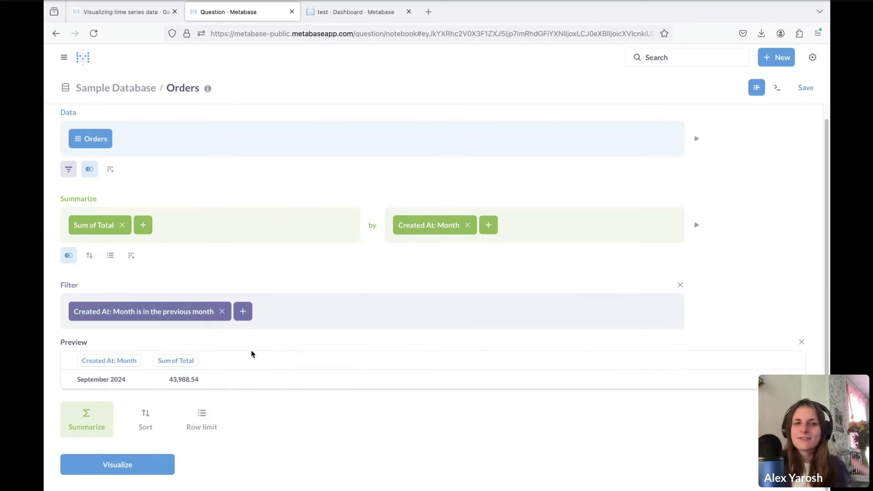
{"action": "left_click", "coordinate": [121, 12]}
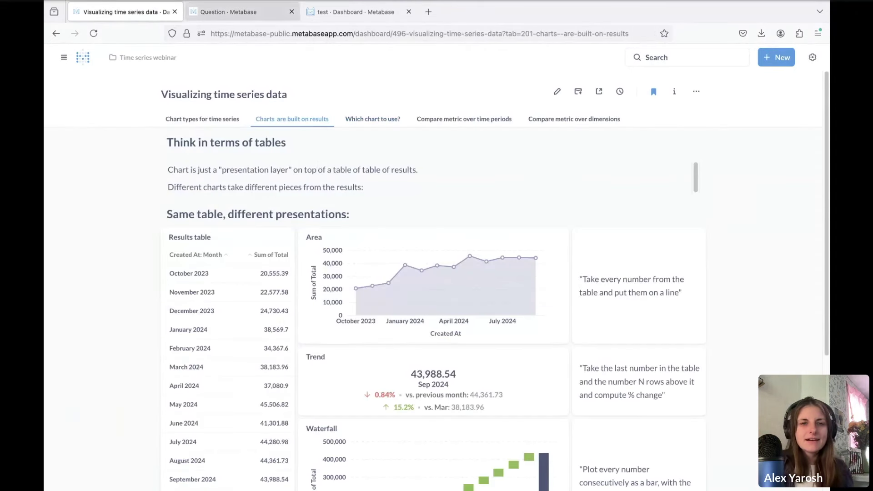
{"action": "left_click", "coordinate": [229, 12]}
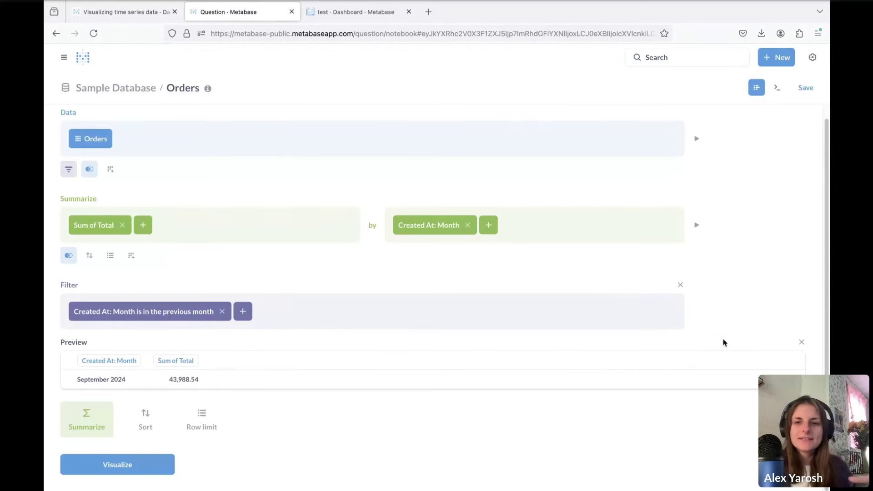
{"action": "left_click", "coordinate": [680, 286]}
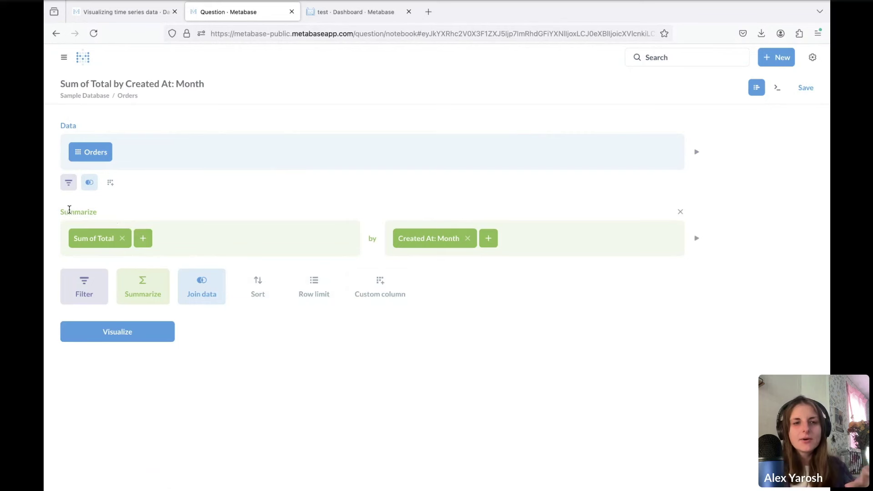
Add the product's Category as a second grouping alongside Created At: Month in the query's summary.
{"action": "left_click_drag", "start_coordinate": [59, 213], "coordinate": [99, 214]}
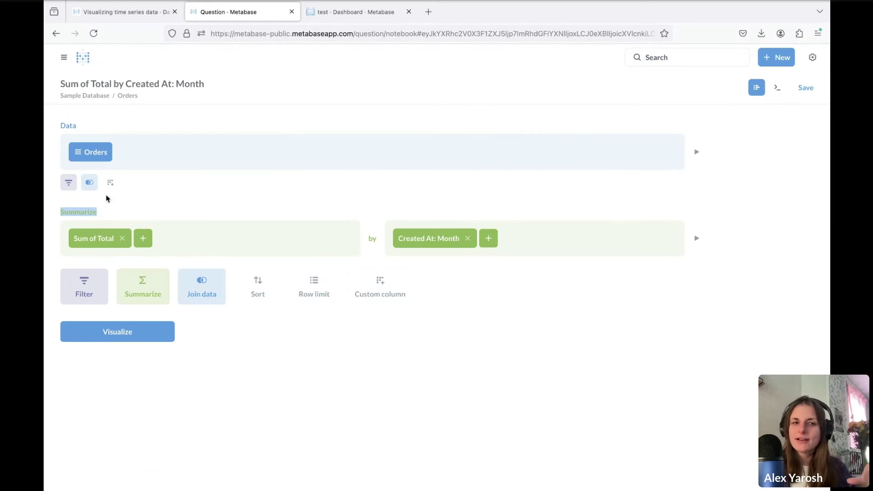
{"action": "left_click", "coordinate": [142, 238]}
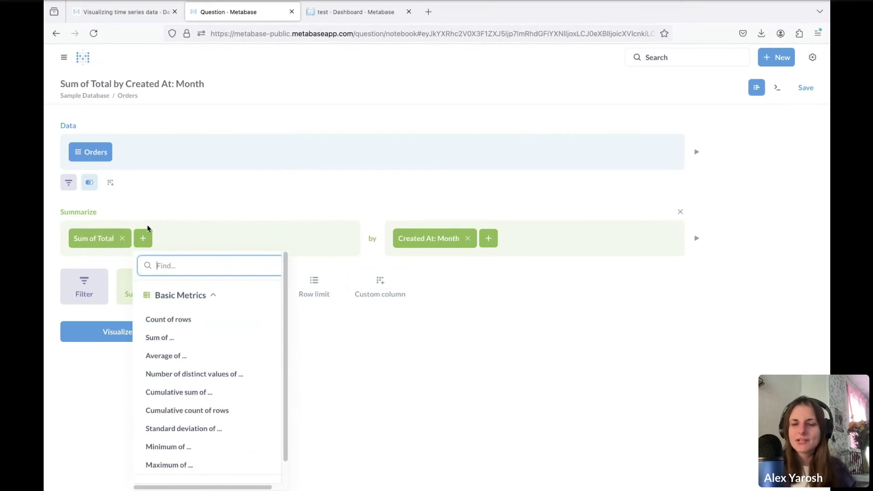
{"action": "left_click", "coordinate": [476, 204]}
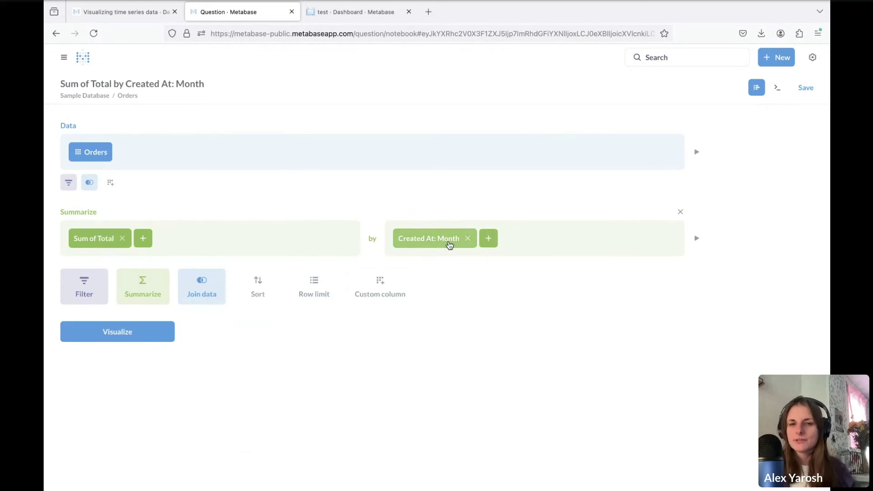
{"action": "left_click", "coordinate": [489, 238]}
{"action": "scroll", "coordinate": [522, 446], "scroll_direction": "down", "scroll_amount": 2}
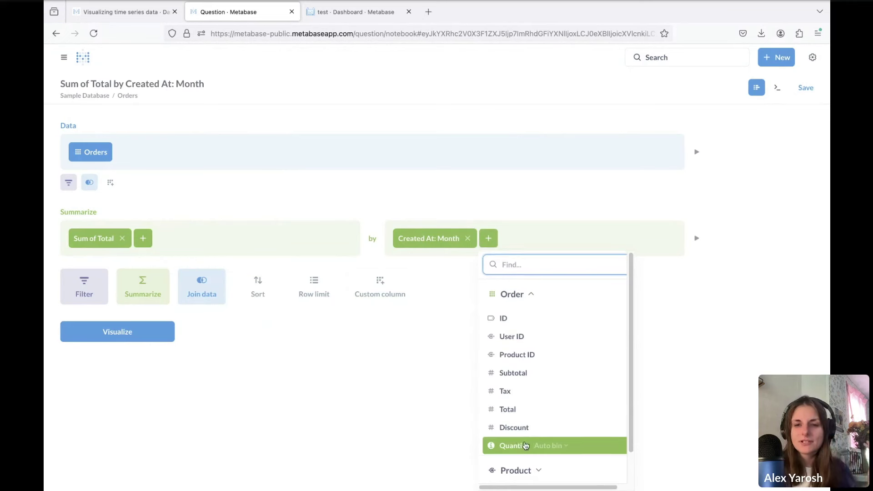
{"action": "left_click", "coordinate": [522, 442]}
{"action": "left_click", "coordinate": [514, 371]}
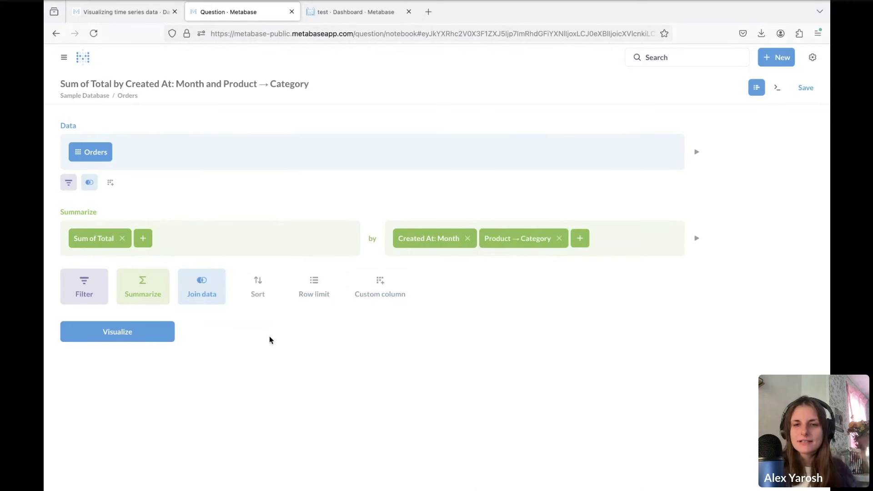
Try adding a Count of rows metric next to Sum of Total and remove it again.
{"action": "left_click", "coordinate": [142, 237]}
{"action": "left_click", "coordinate": [167, 319]}
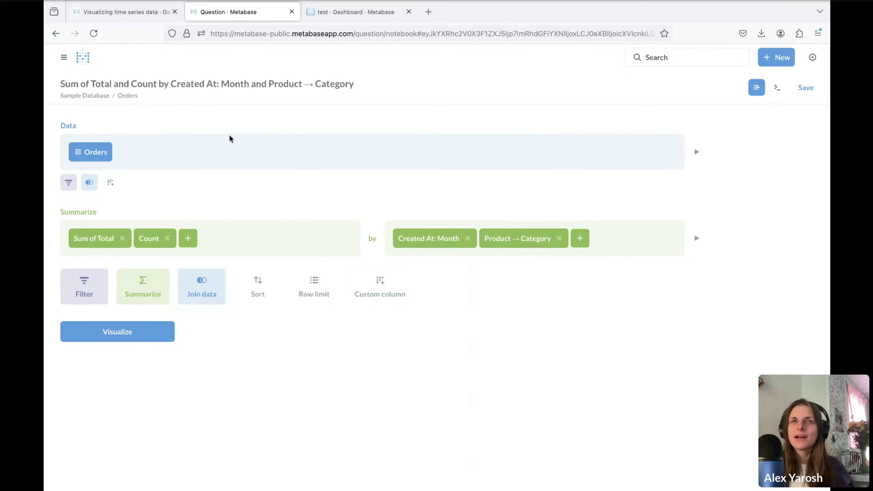
{"action": "left_click", "coordinate": [168, 239]}
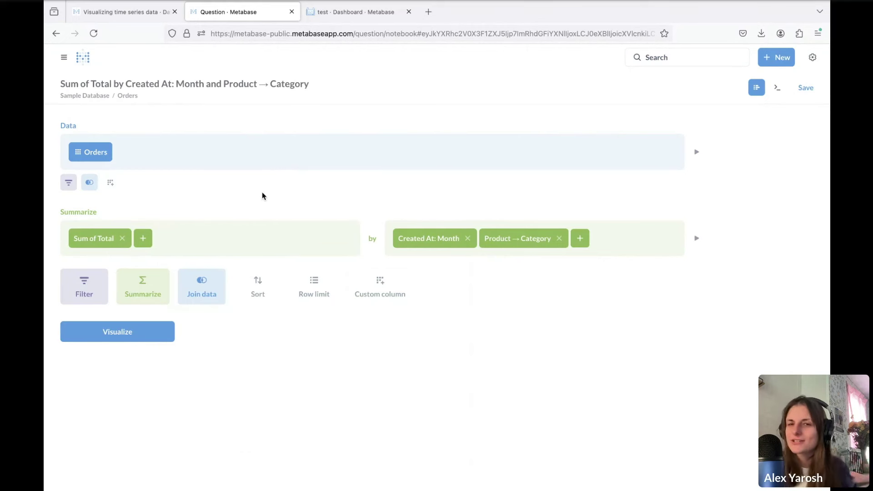
{"action": "left_click", "coordinate": [143, 238]}
{"action": "left_click", "coordinate": [205, 184]}
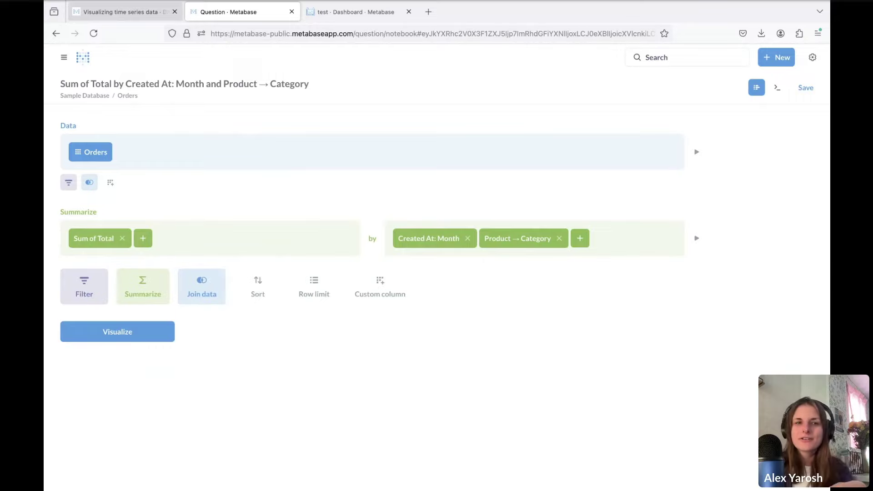
Return to the time series dashboard and open its "Which chart to use?" section.
{"action": "key", "text": "ctrl+shift+Tab"}
{"action": "scroll", "coordinate": [224, 296], "scroll_direction": "down", "scroll_amount": 5}
{"action": "scroll", "coordinate": [282, 290], "scroll_direction": "up", "scroll_amount": 5}
{"action": "left_click", "coordinate": [377, 119]}
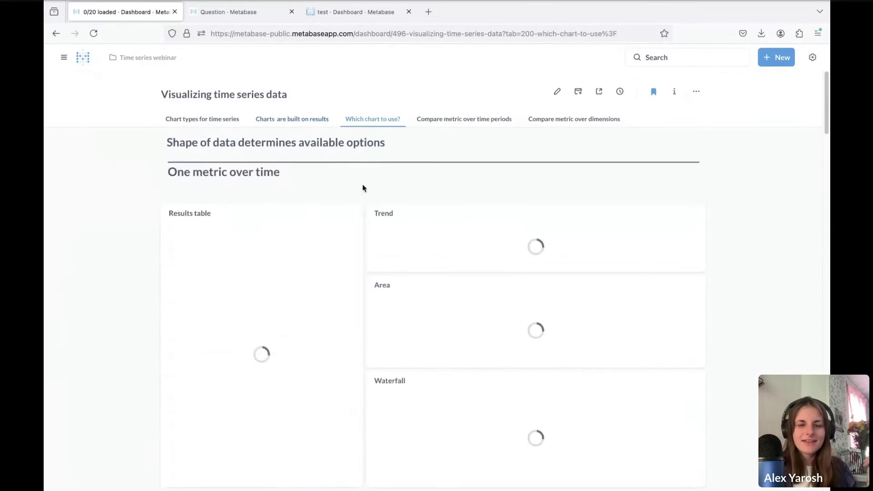
Examine the dashboard's result tables and matching charts for one metric, multiple metrics, and one metric with a breakout.
{"action": "scroll", "coordinate": [363, 188], "scroll_direction": "down", "scroll_amount": 15}
{"action": "scroll", "coordinate": [363, 219], "scroll_direction": "up", "scroll_amount": 15}
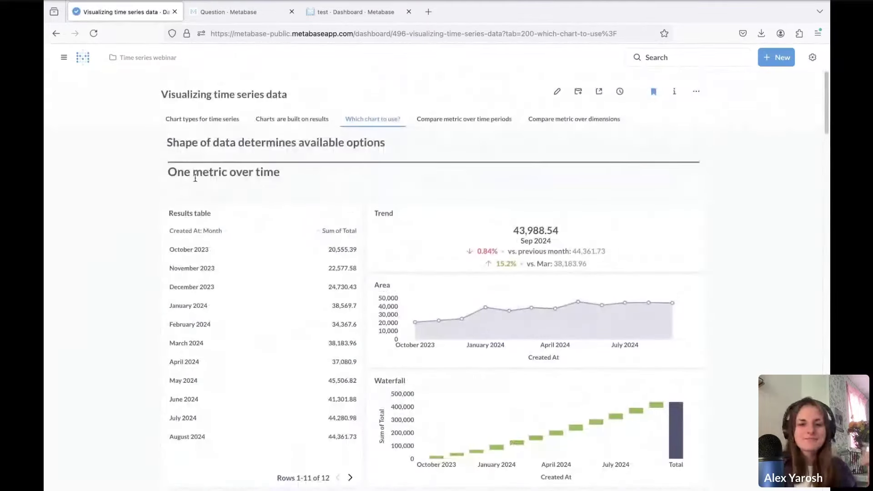
{"action": "scroll", "coordinate": [199, 186], "scroll_direction": "down", "scroll_amount": 10}
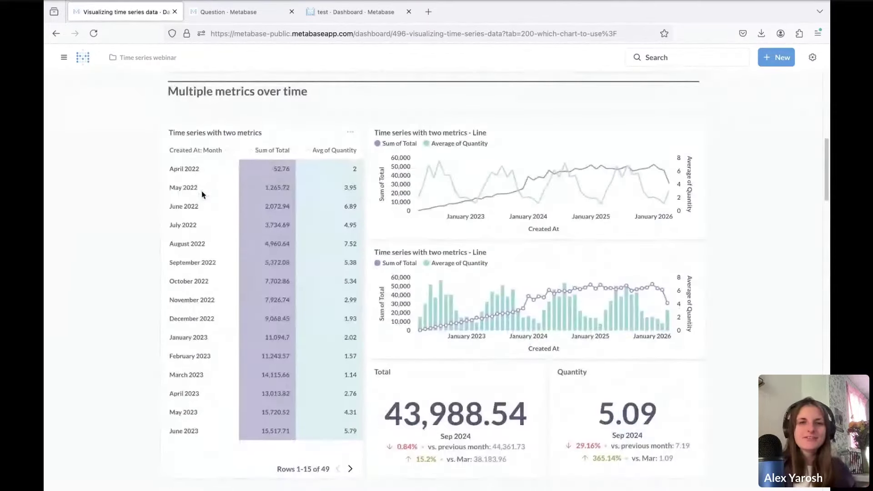
{"action": "scroll", "coordinate": [203, 190], "scroll_direction": "down", "scroll_amount": 6}
{"action": "scroll", "coordinate": [203, 190], "scroll_direction": "up", "scroll_amount": 7}
{"action": "scroll", "coordinate": [205, 195], "scroll_direction": "down", "scroll_amount": 11}
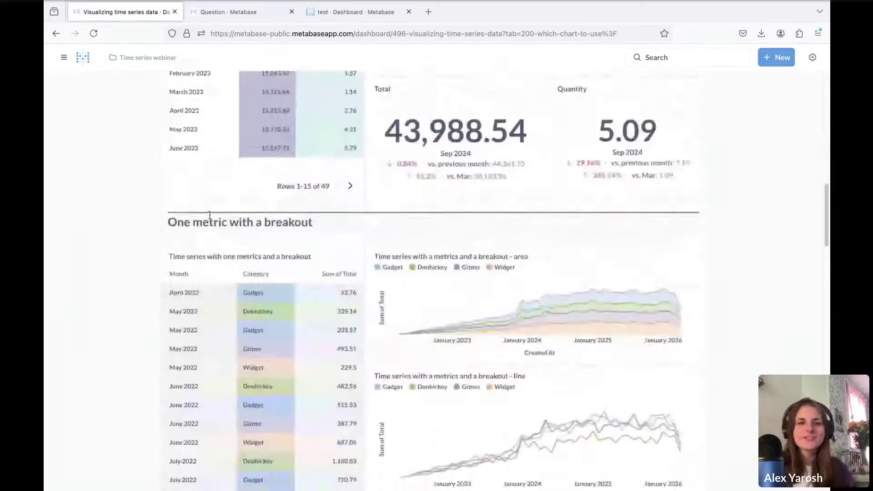
{"action": "scroll", "coordinate": [209, 215], "scroll_direction": "down", "scroll_amount": 5}
{"action": "scroll", "coordinate": [215, 217], "scroll_direction": "up", "scroll_amount": 1}
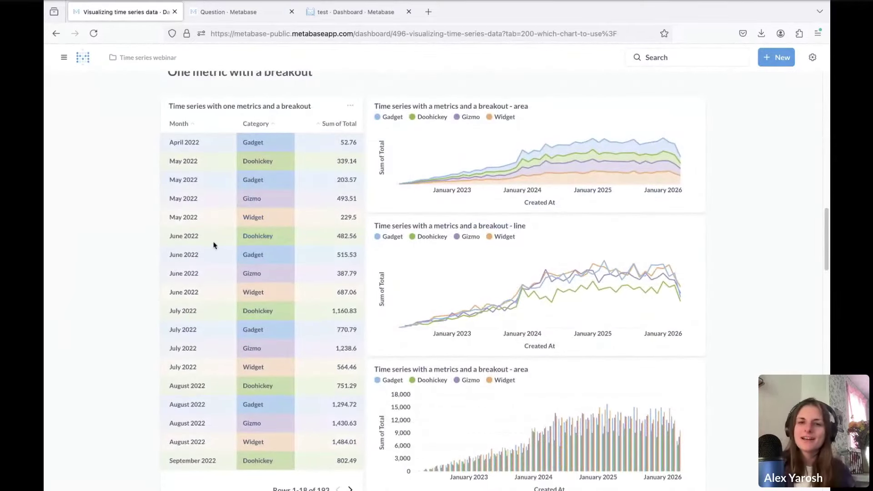
{"action": "scroll", "coordinate": [216, 247], "scroll_direction": "up", "scroll_amount": 6}
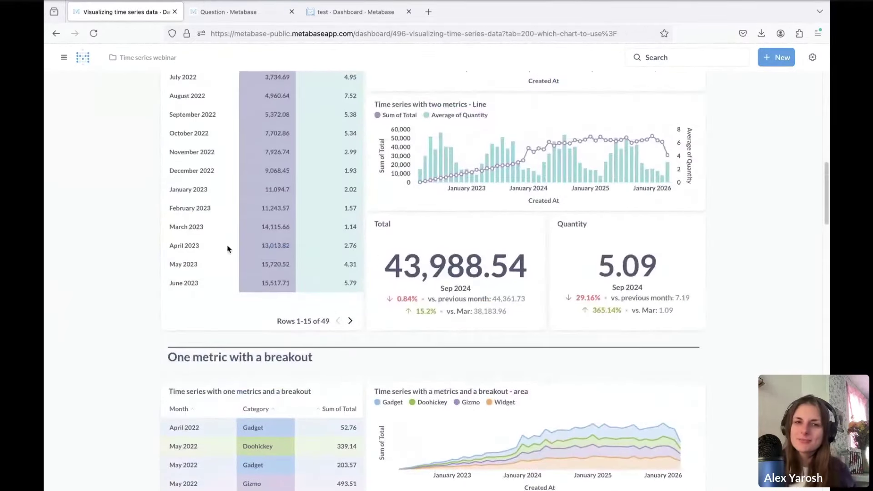
{"action": "scroll", "coordinate": [227, 245], "scroll_direction": "up", "scroll_amount": 10}
{"action": "scroll", "coordinate": [234, 239], "scroll_direction": "down", "scroll_amount": 8}
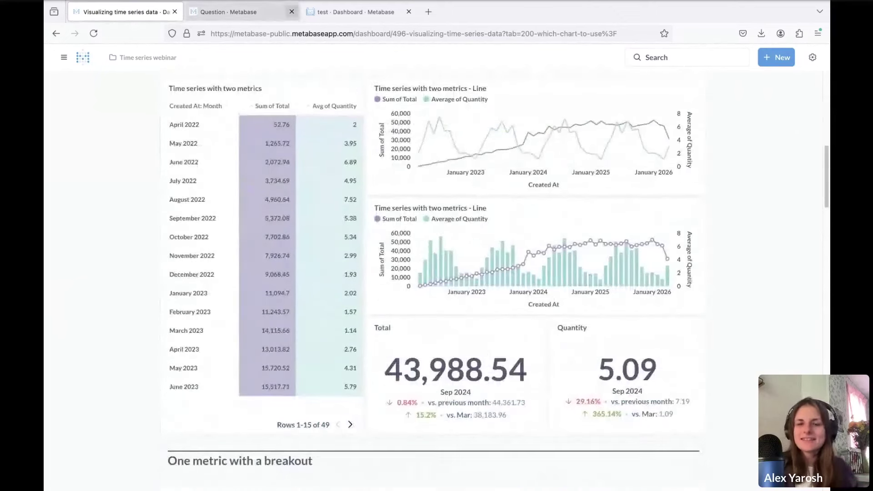
In the question's summary, add a Count of rows metric beside Sum of Total and remove the Product → Category grouping.
{"action": "left_click", "coordinate": [284, 12]}
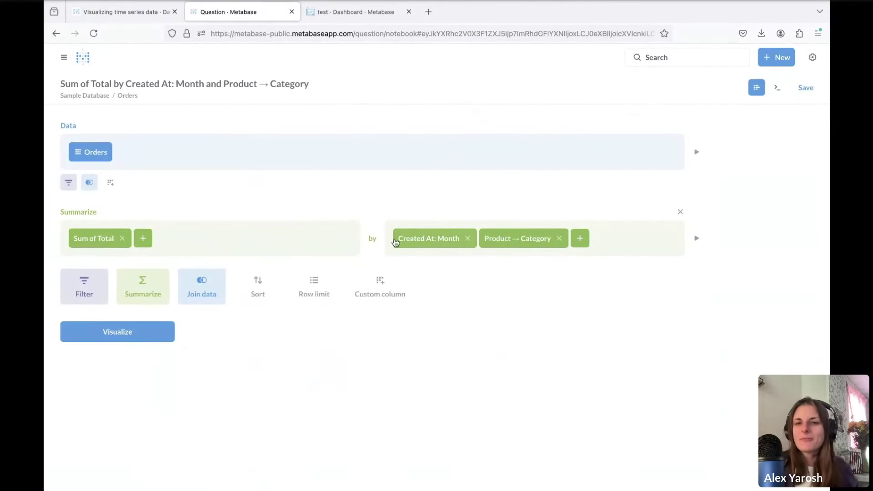
{"action": "left_click", "coordinate": [143, 238]}
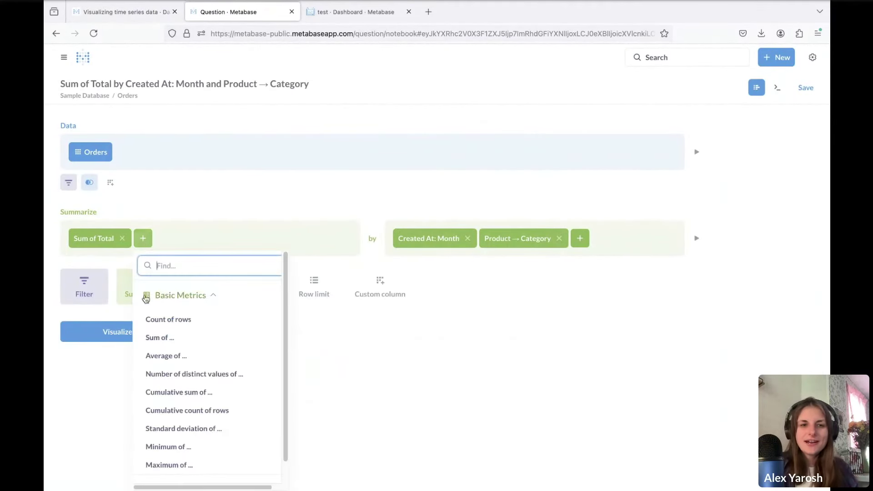
{"action": "left_click", "coordinate": [159, 320]}
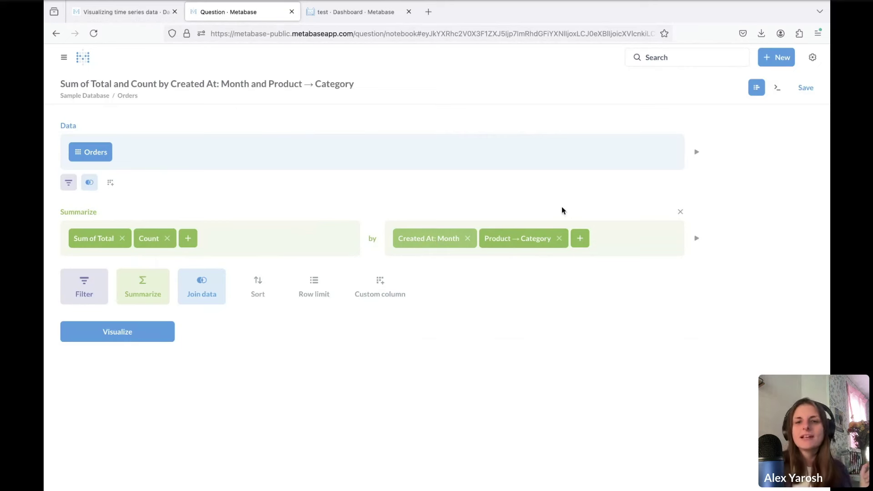
{"action": "left_click", "coordinate": [561, 240]}
{"action": "left_click", "coordinate": [560, 240]}
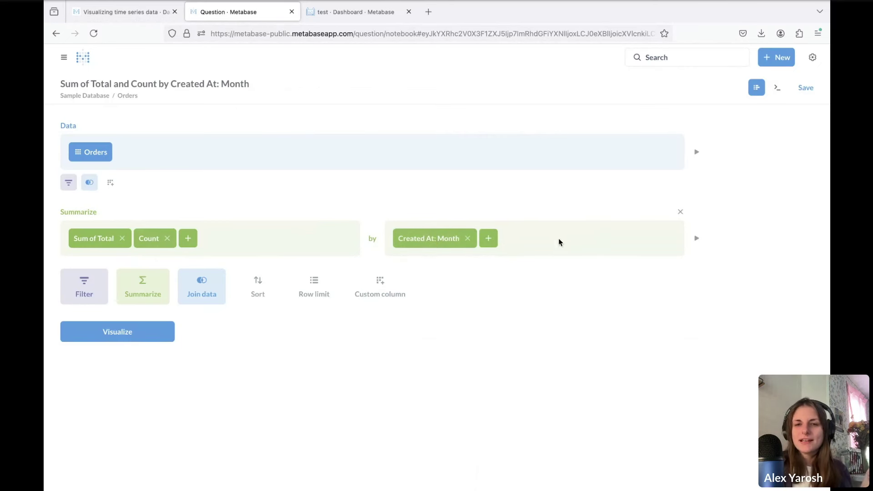
Visualize the two monthly metrics as a line chart and switch the visualization to a bar chart.
{"action": "left_click", "coordinate": [111, 332]}
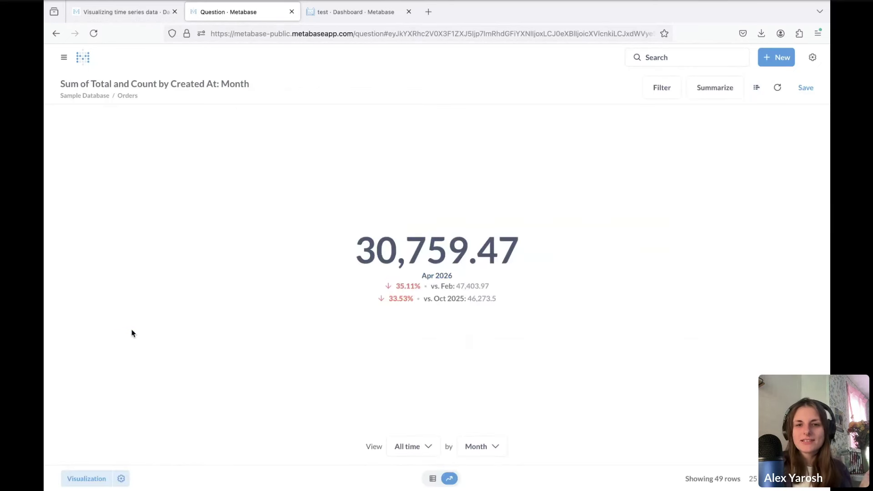
{"action": "left_click", "coordinate": [109, 477]}
{"action": "left_click", "coordinate": [157, 132]}
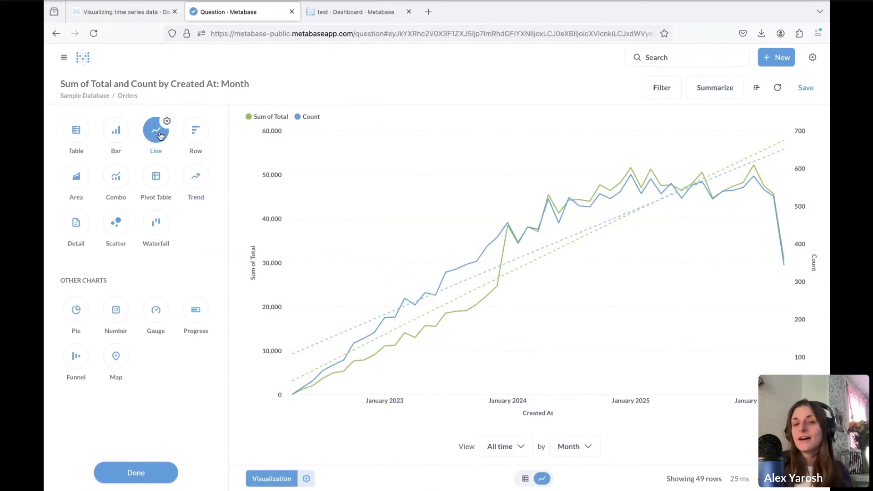
{"action": "left_click", "coordinate": [119, 140]}
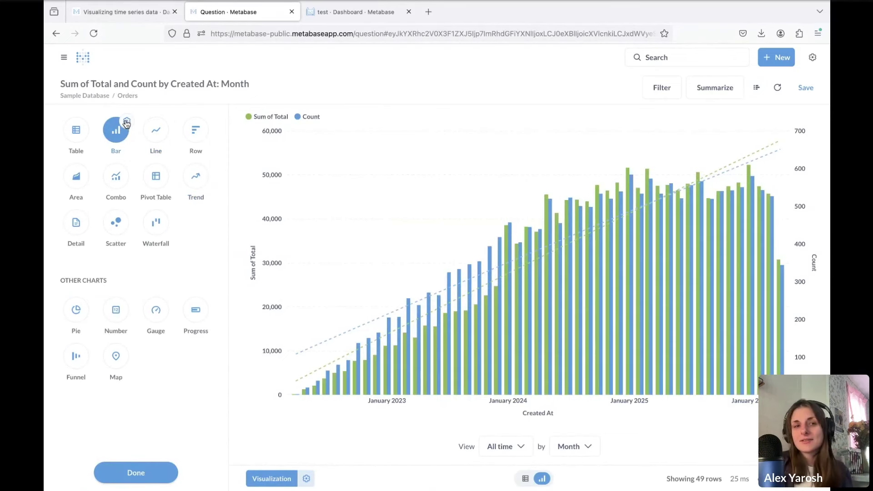
Set the bar chart's stacking to Stack and on to Stack - 100%, and return to the query editor.
{"action": "left_click", "coordinate": [127, 124]}
{"action": "left_click", "coordinate": [132, 149]}
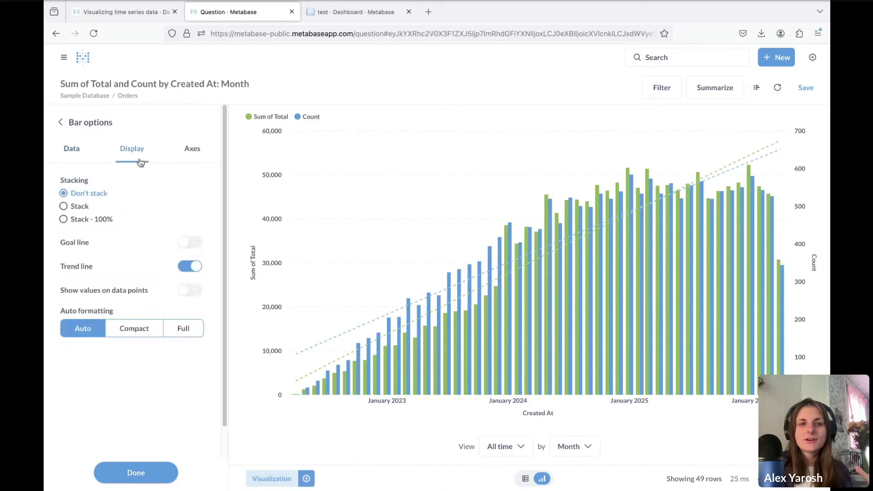
{"action": "left_click", "coordinate": [86, 210]}
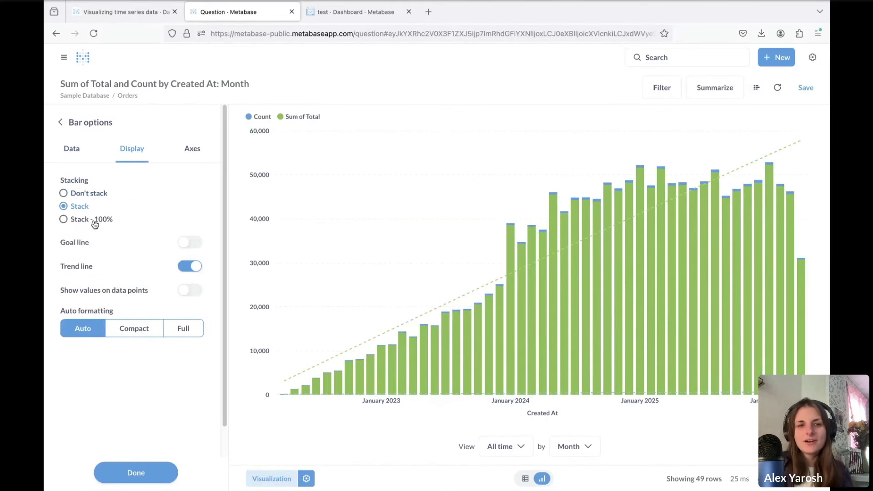
{"action": "left_click", "coordinate": [96, 220]}
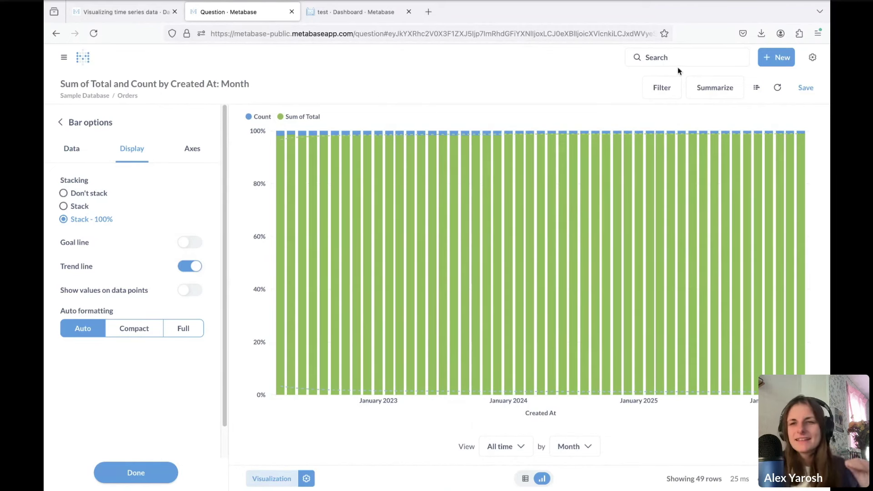
{"action": "left_click", "coordinate": [756, 87]}
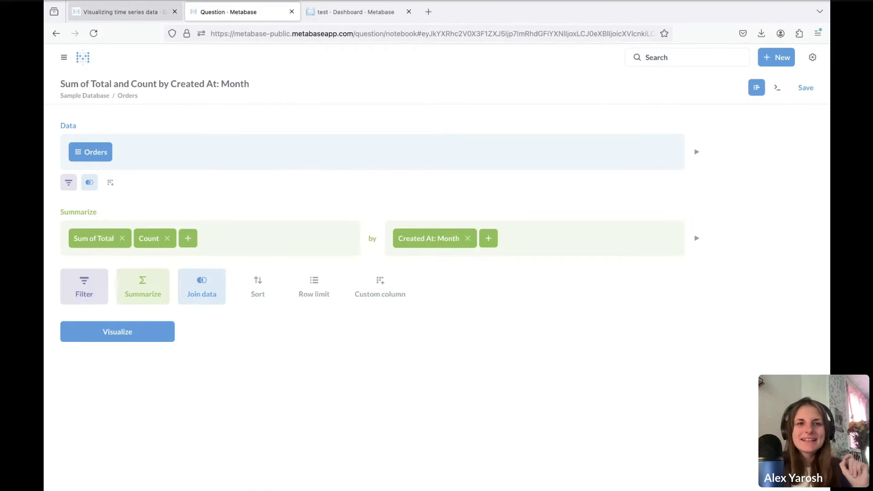
Return to the time series dashboard and examine the two-metric line and combo charts of Sum of Total and Average of Quantity.
{"action": "left_click", "coordinate": [116, 12]}
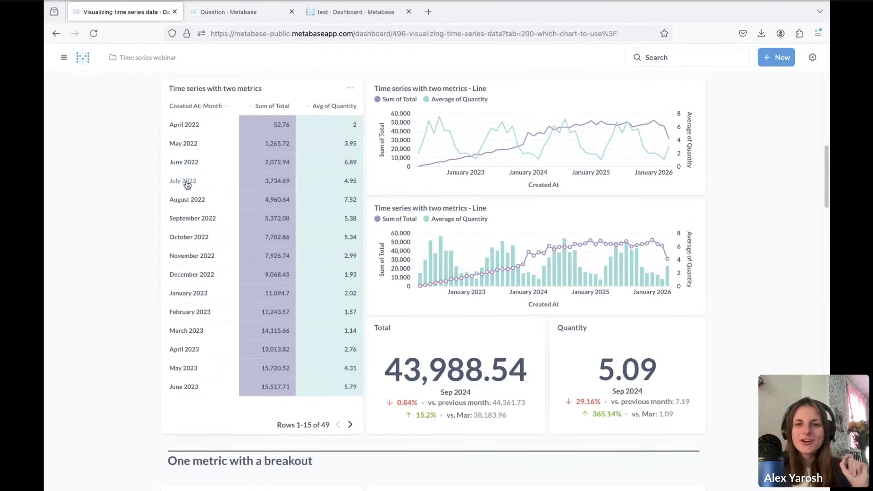
{"action": "scroll", "coordinate": [187, 184], "scroll_direction": "up", "scroll_amount": 1}
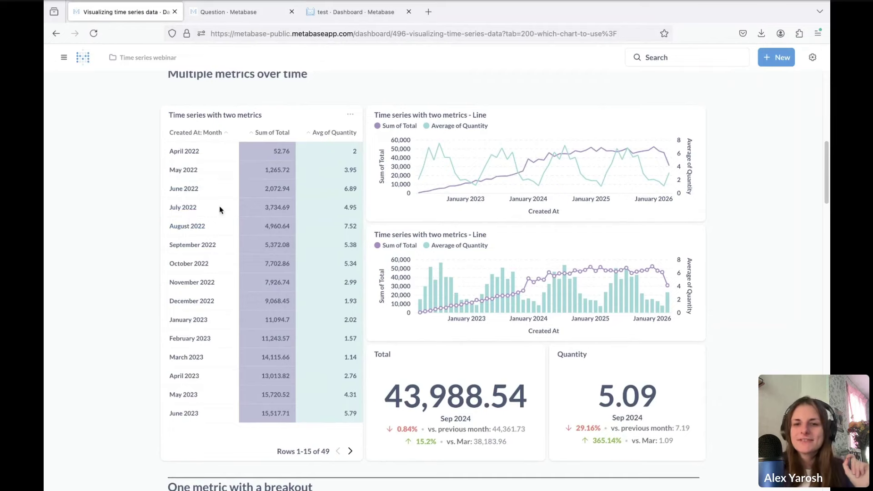
{"action": "scroll", "coordinate": [218, 207], "scroll_direction": "up", "scroll_amount": 6}
{"action": "scroll", "coordinate": [219, 206], "scroll_direction": "down", "scroll_amount": 5}
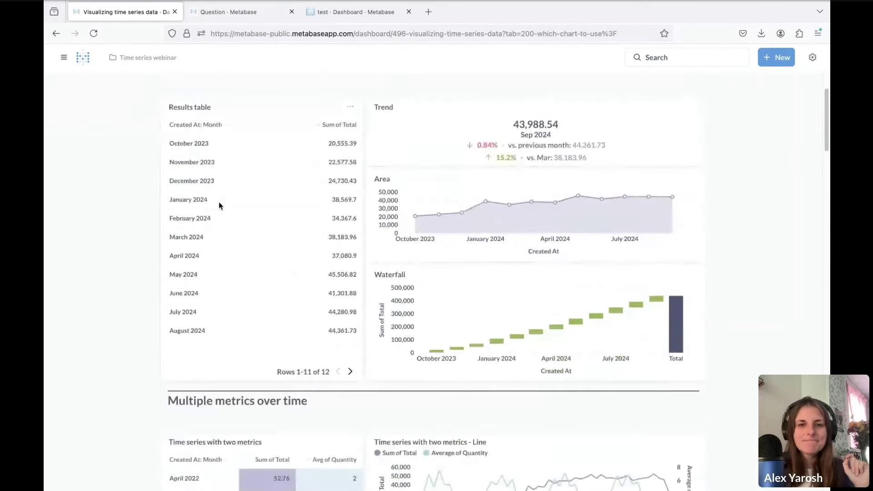
{"action": "scroll", "coordinate": [219, 205], "scroll_direction": "down", "scroll_amount": 4}
{"action": "scroll", "coordinate": [219, 206], "scroll_direction": "up", "scroll_amount": 2}
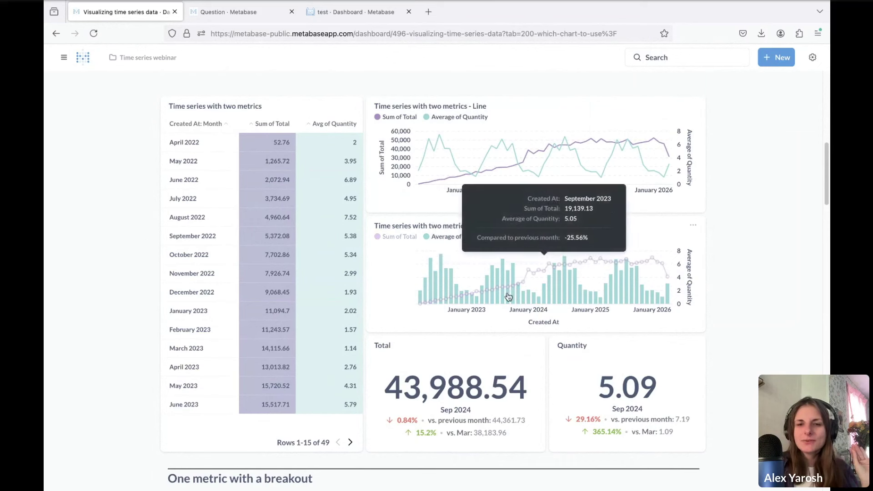
{"action": "mouse_move", "coordinate": [502, 298]}
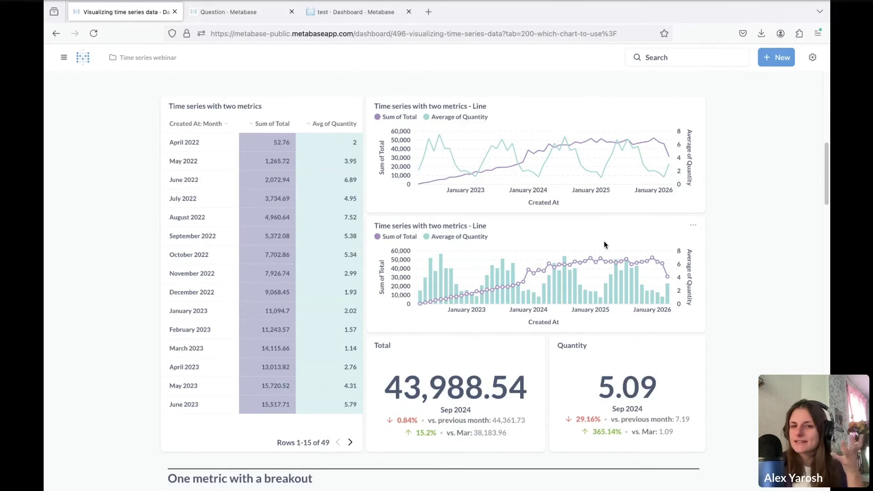
{"action": "mouse_move", "coordinate": [441, 276]}
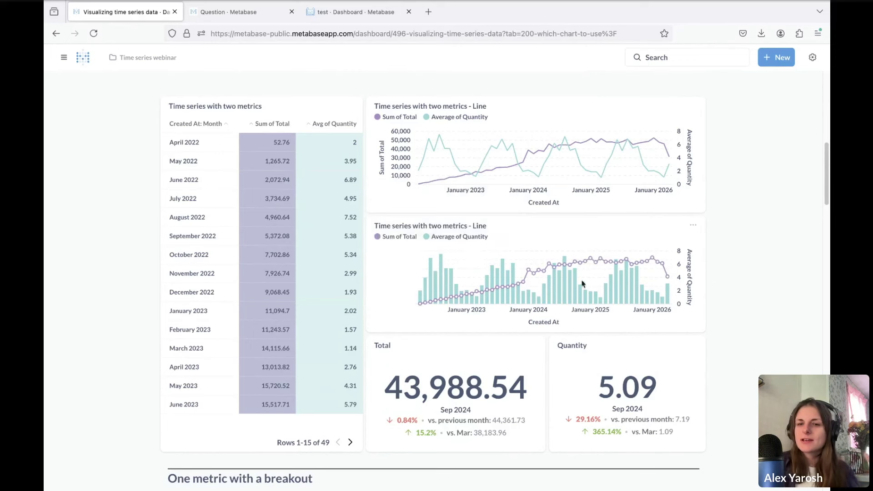
{"action": "mouse_move", "coordinate": [611, 286]}
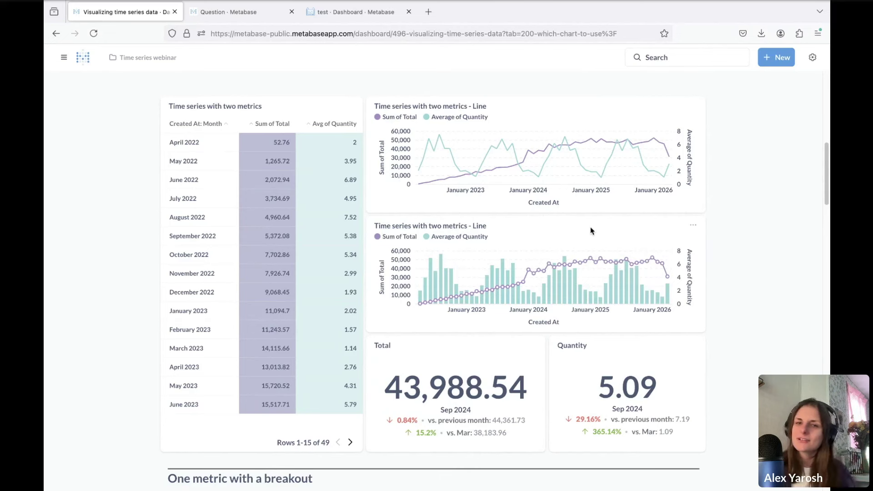
{"action": "mouse_move", "coordinate": [511, 146]}
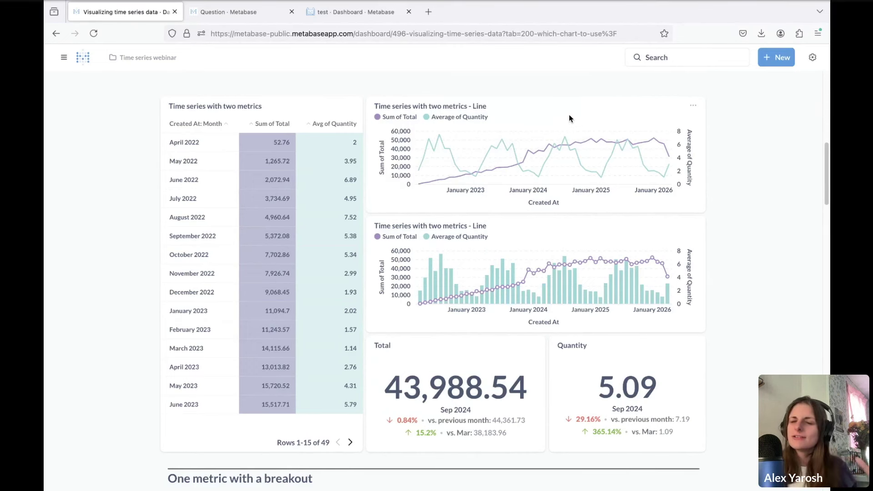
Examine the dashboard section that matches chart types to purposes such as current state, evolution, magnitude, proportion and accumulation.
{"action": "scroll", "coordinate": [569, 119], "scroll_direction": "down", "scroll_amount": 15}
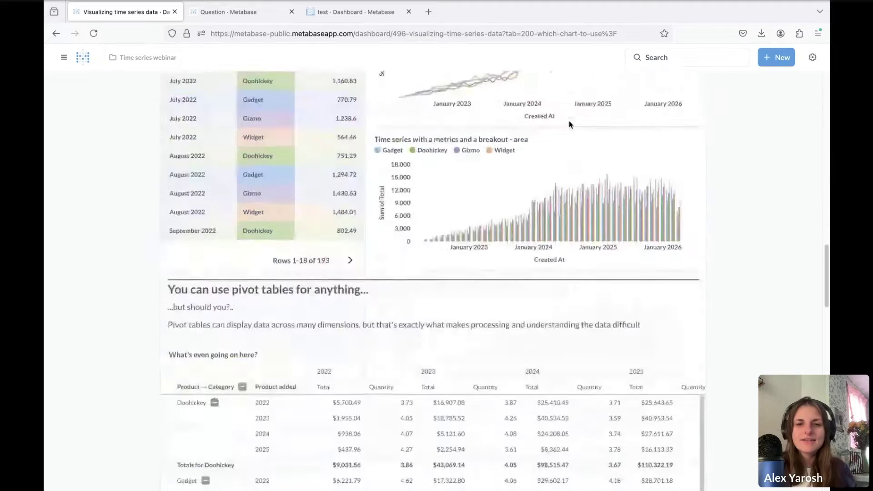
{"action": "scroll", "coordinate": [569, 121], "scroll_direction": "down", "scroll_amount": 20}
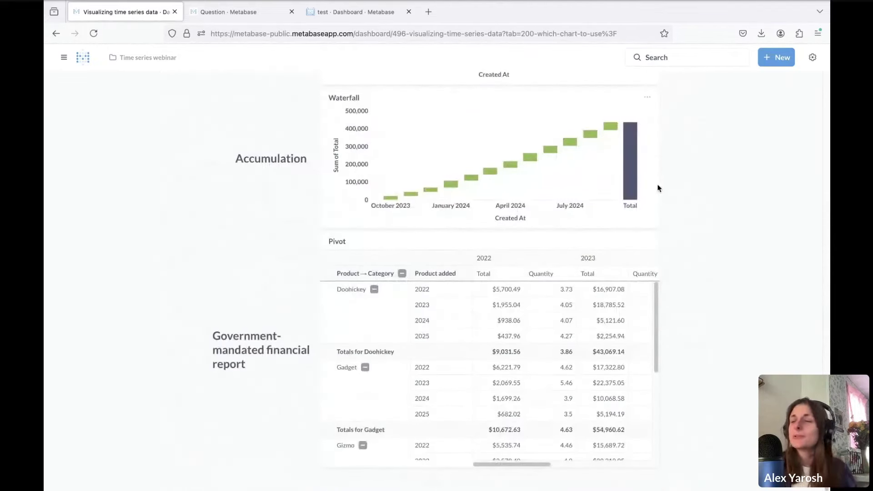
{"action": "scroll", "coordinate": [655, 189], "scroll_direction": "up", "scroll_amount": 12}
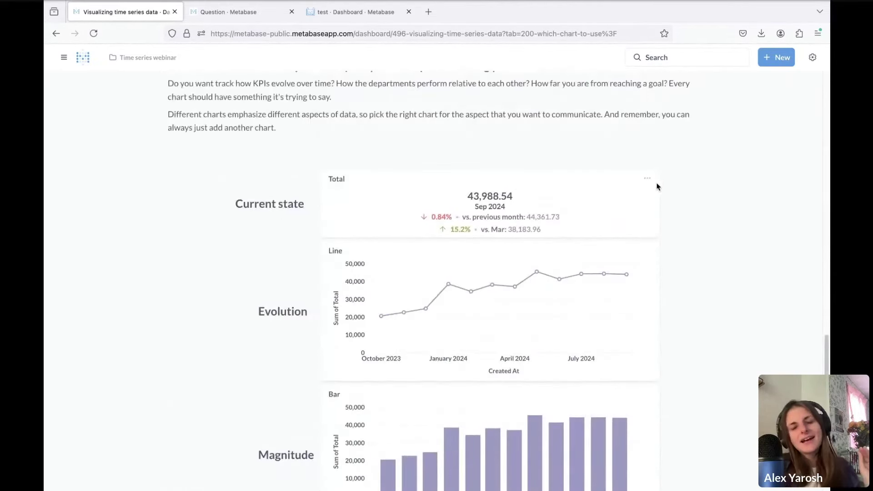
{"action": "scroll", "coordinate": [656, 187], "scroll_direction": "down", "scroll_amount": 3}
{"action": "scroll", "coordinate": [657, 186], "scroll_direction": "up", "scroll_amount": 1}
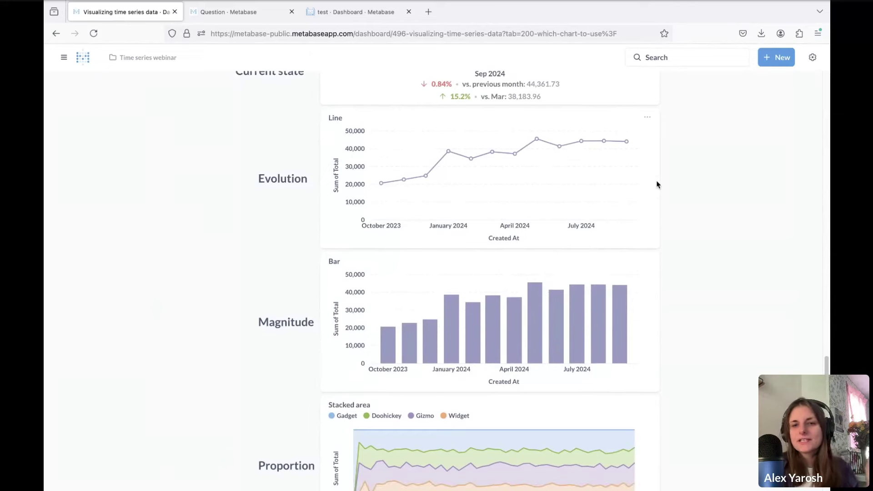
{"action": "scroll", "coordinate": [656, 186], "scroll_direction": "down", "scroll_amount": 4}
{"action": "scroll", "coordinate": [657, 187], "scroll_direction": "down", "scroll_amount": 4}
{"action": "scroll", "coordinate": [655, 186], "scroll_direction": "up", "scroll_amount": 6}
{"action": "scroll", "coordinate": [657, 186], "scroll_direction": "up", "scroll_amount": 3}
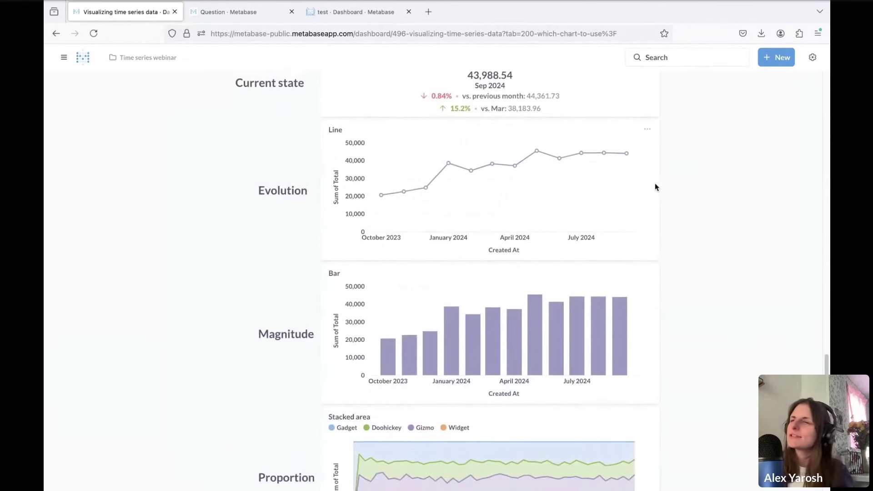
{"action": "scroll", "coordinate": [655, 186], "scroll_direction": "up", "scroll_amount": 1}
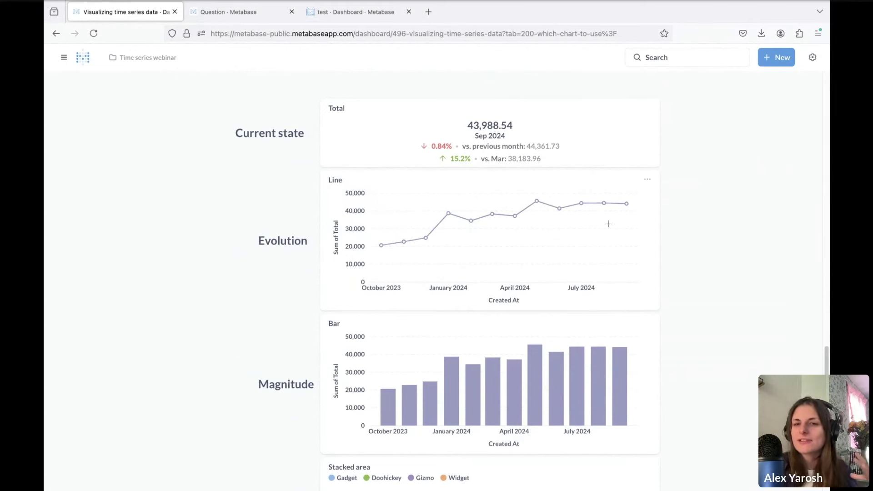
{"action": "mouse_move", "coordinate": [447, 362]}
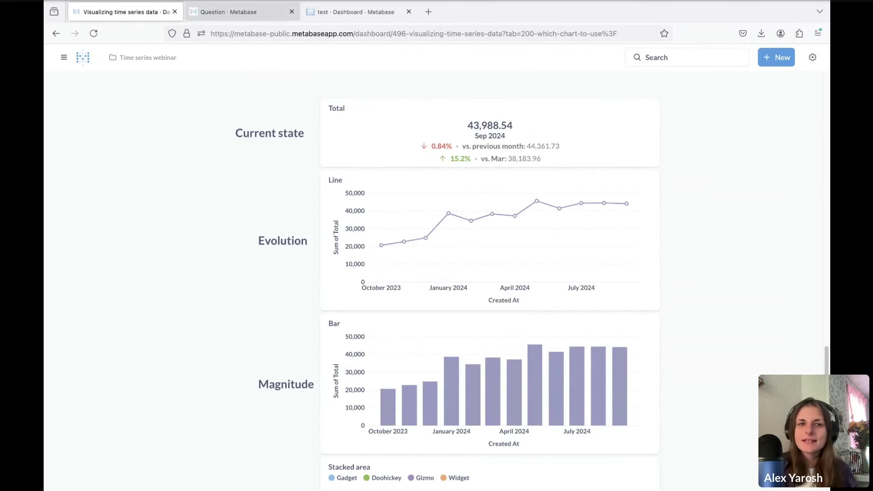
Switch back to the question, remove the Count metric from its summary and visualize the monthly Sum of Total as a trend.
{"action": "left_click", "coordinate": [228, 12]}
{"action": "left_click", "coordinate": [163, 245]}
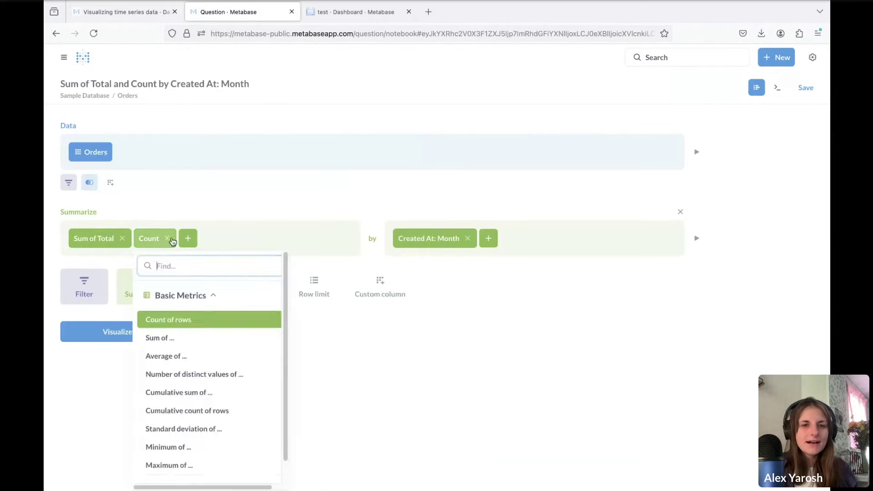
{"action": "left_click", "coordinate": [167, 238]}
{"action": "left_click", "coordinate": [115, 331]}
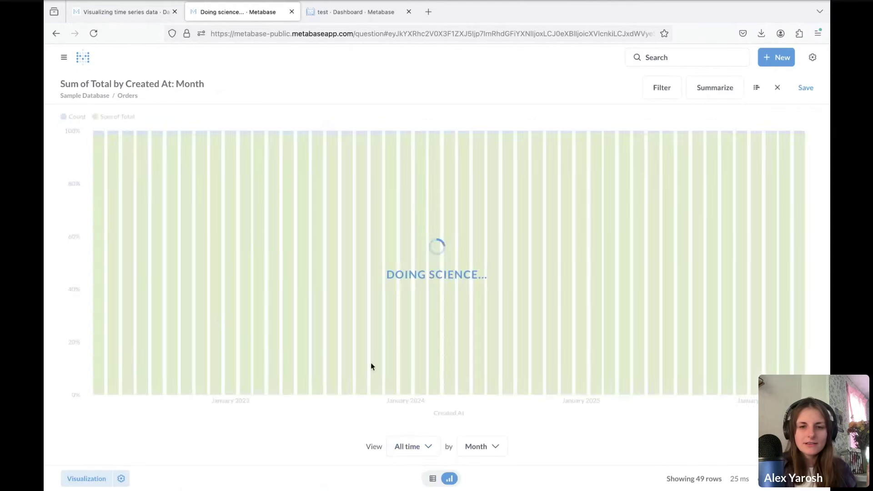
{"action": "left_click", "coordinate": [100, 476]}
{"action": "left_click", "coordinate": [76, 222]}
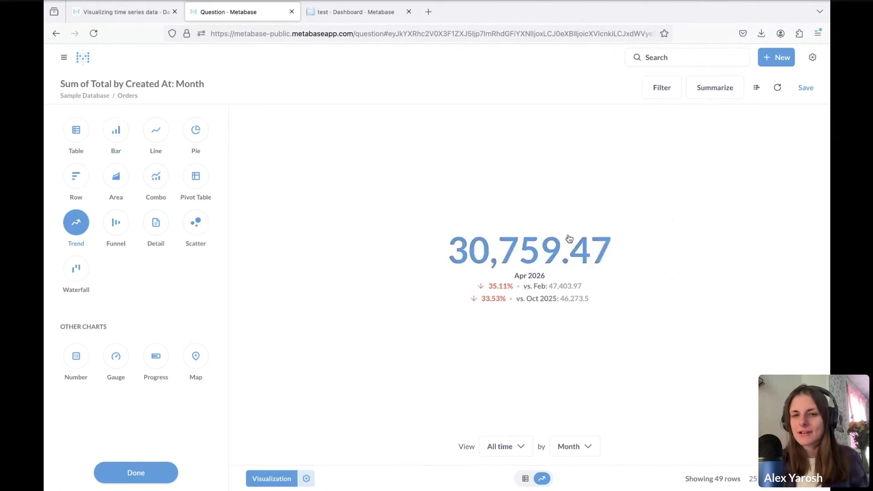
Examine the trend's comparison periods, compare them with a line chart of monthly Sum of Total, and return to the trend.
{"action": "left_click_drag", "start_coordinate": [493, 284], "coordinate": [528, 301]}
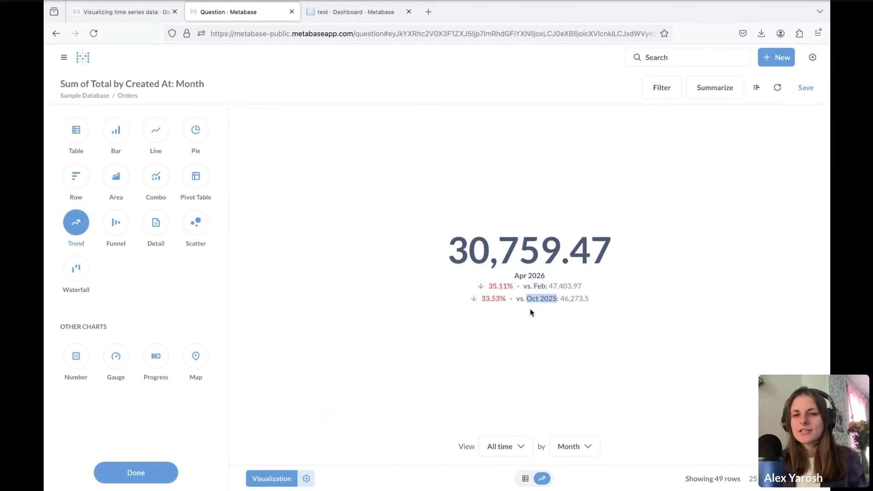
{"action": "left_click", "coordinate": [539, 316]}
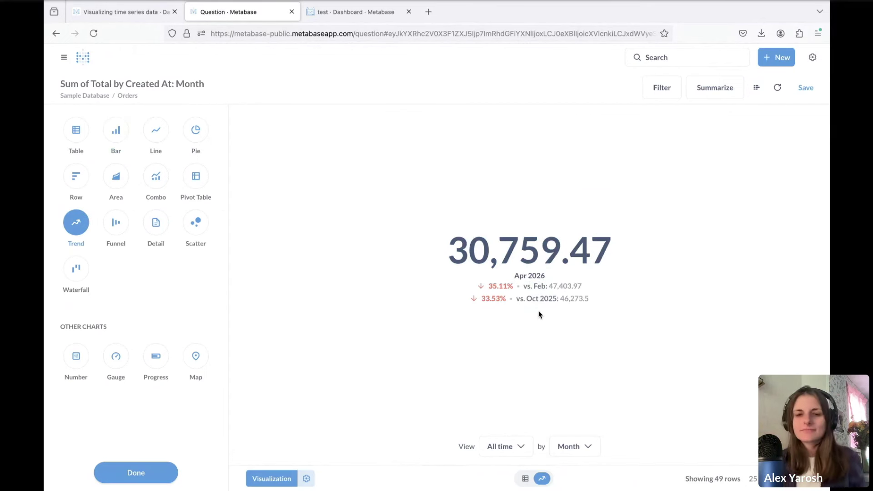
{"action": "left_click", "coordinate": [159, 133]}
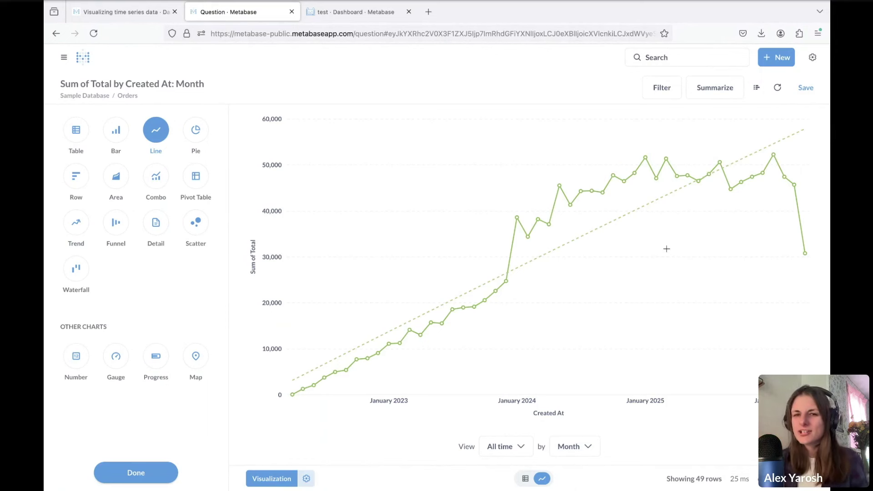
{"action": "mouse_move", "coordinate": [776, 157]}
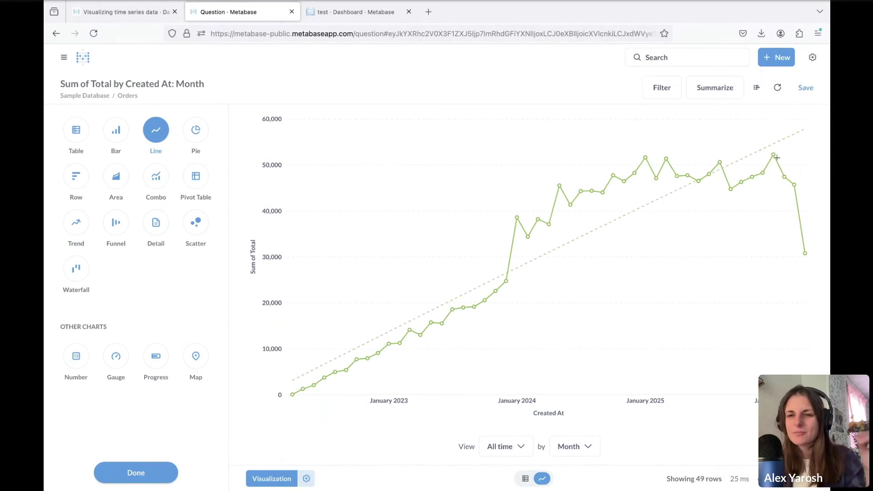
{"action": "mouse_move", "coordinate": [731, 193]}
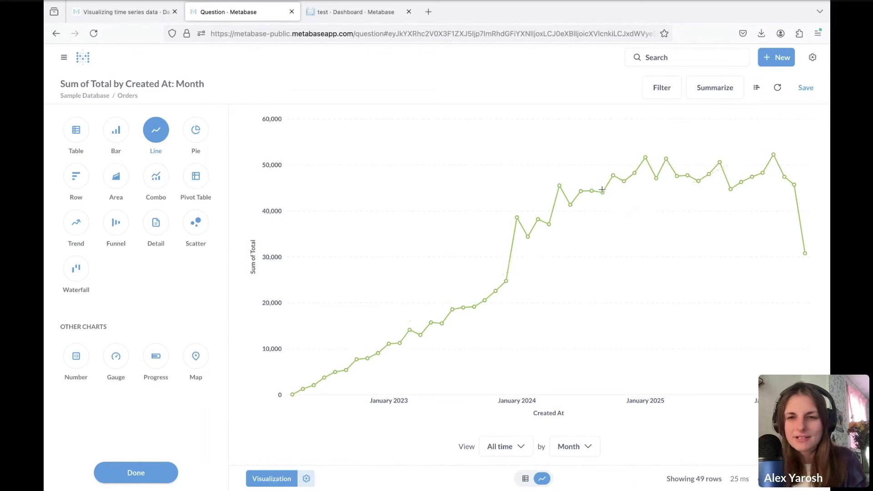
{"action": "mouse_move", "coordinate": [604, 194]}
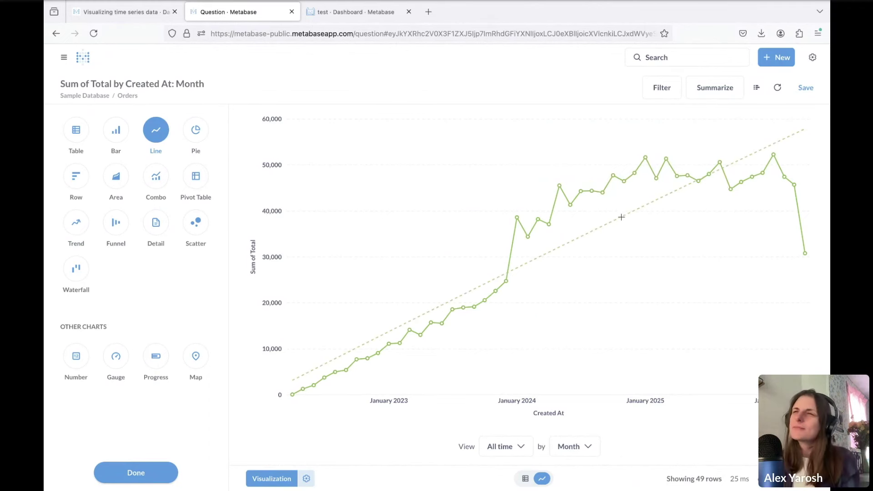
{"action": "left_click", "coordinate": [76, 222]}
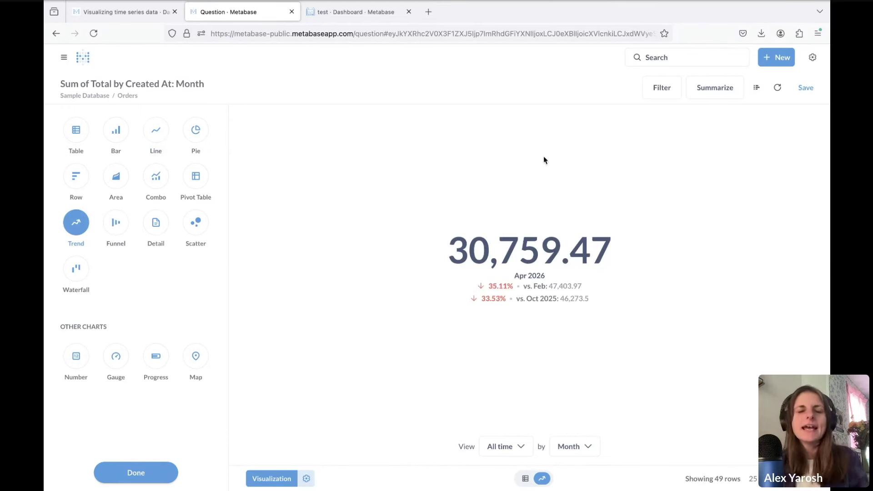
Return to the query editor and start a custom expression metric alongside Sum of Total in the summary.
{"action": "left_click", "coordinate": [754, 94]}
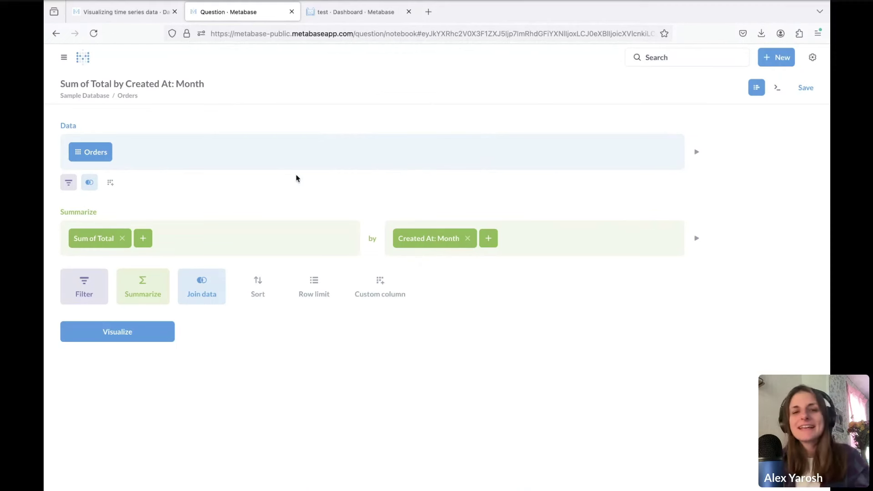
{"action": "left_click", "coordinate": [143, 242]}
{"action": "scroll", "coordinate": [192, 428], "scroll_direction": "down", "scroll_amount": 1}
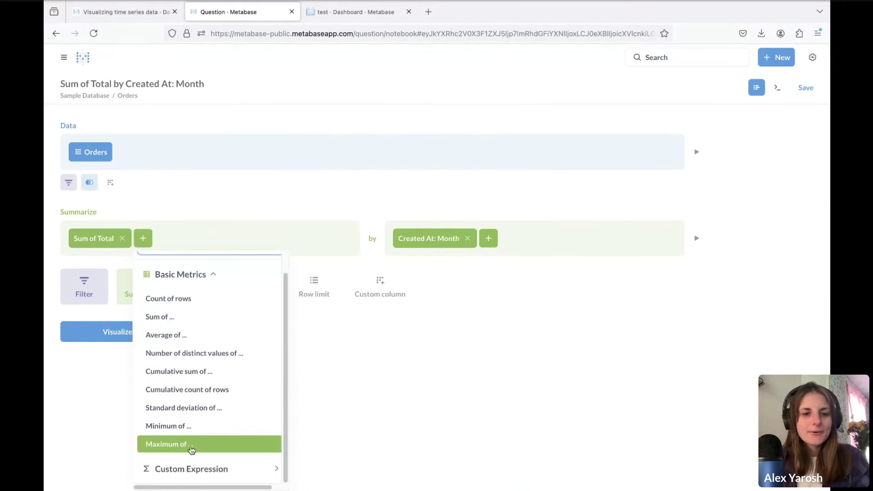
{"action": "left_click", "coordinate": [181, 468]}
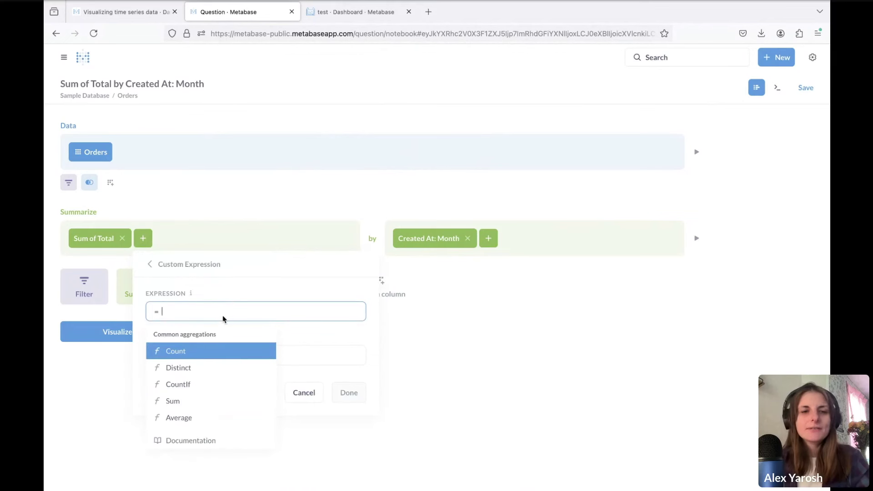
{"action": "left_click", "coordinate": [235, 307]}
{"action": "left_click", "coordinate": [234, 307]}
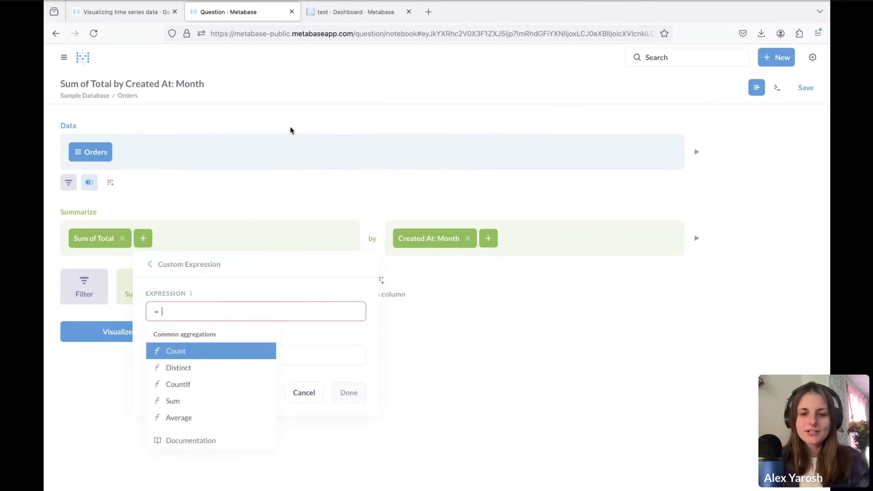
Enter the expression Offset(Sum([Total]), -1) for the custom metric.
{"action": "type", "text": "Offset"}
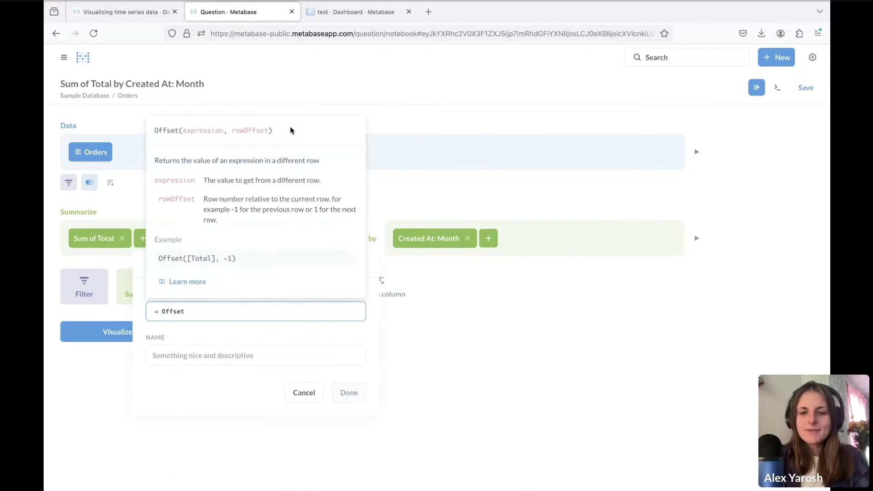
{"action": "type", "text": "("}
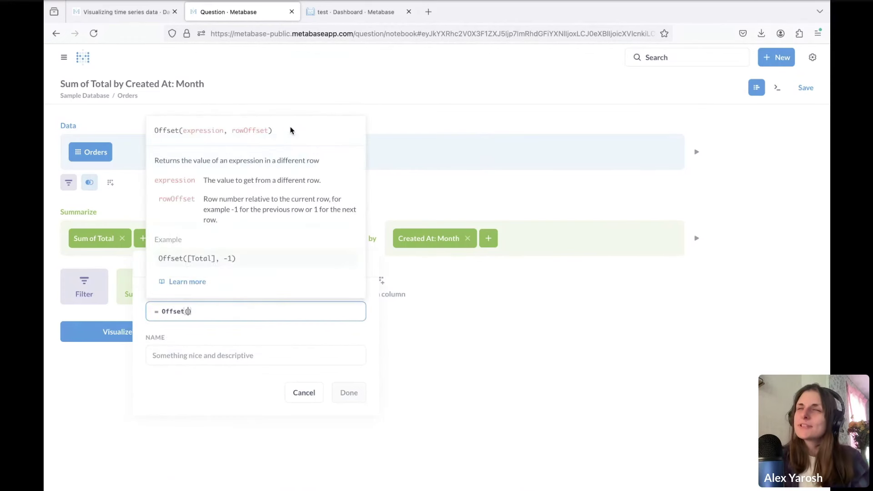
{"action": "type", "text": "Sum([tot"}
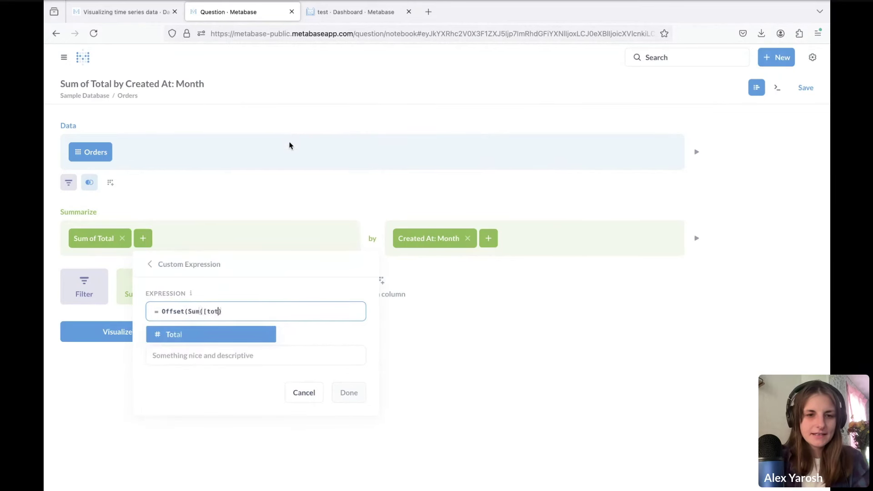
{"action": "left_click", "coordinate": [255, 334]}
{"action": "type", "text": ", 1-1)"}
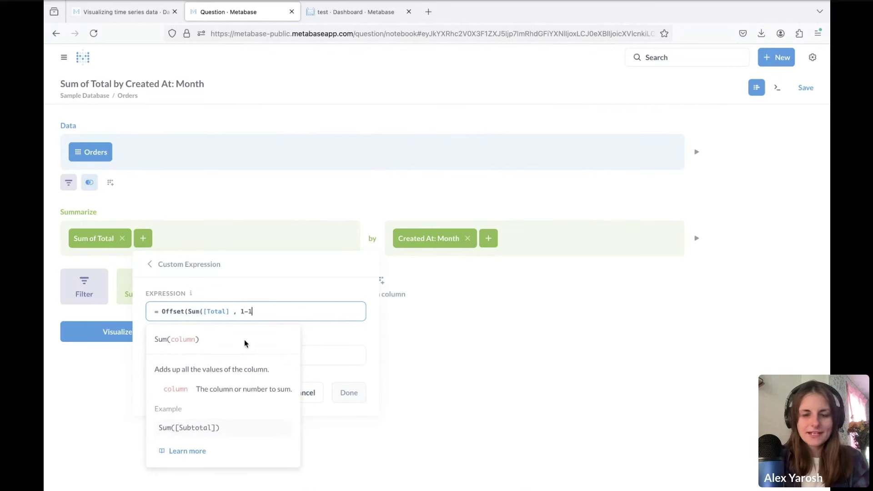
{"action": "key", "text": "BackSpace"}
{"action": "key", "text": "BackSpace"}
{"action": "key", "text": "BackSpace"}
{"action": "key", "text": "BackSpace"}
{"action": "type", "text": "-1"}
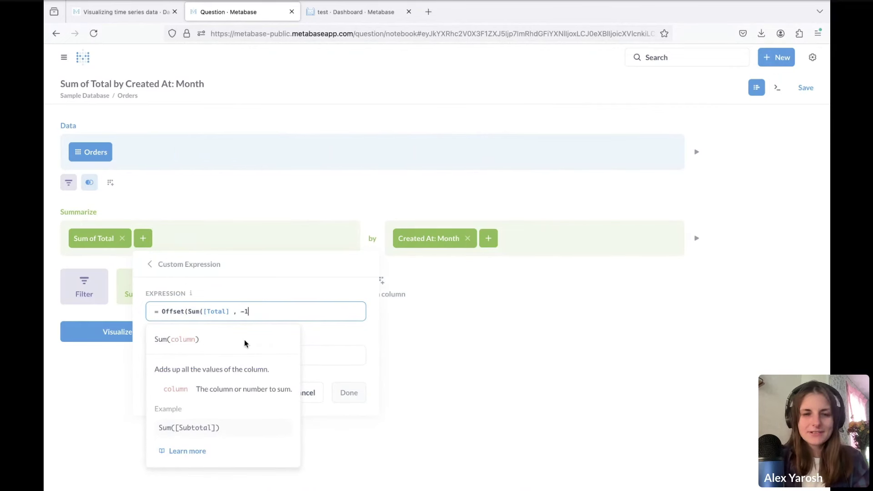
{"action": "type", "text": ")"}
{"action": "left_click", "coordinate": [231, 362]}
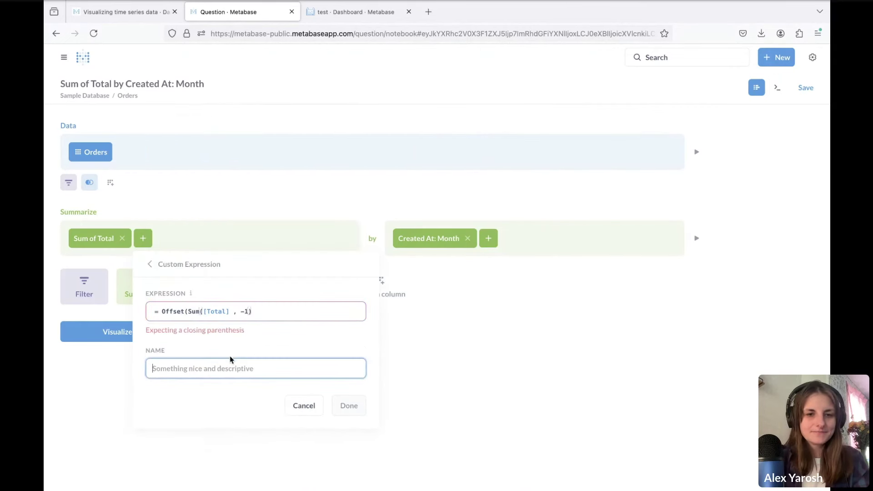
{"action": "left_click", "coordinate": [232, 311]}
{"action": "type", "text": ")"}
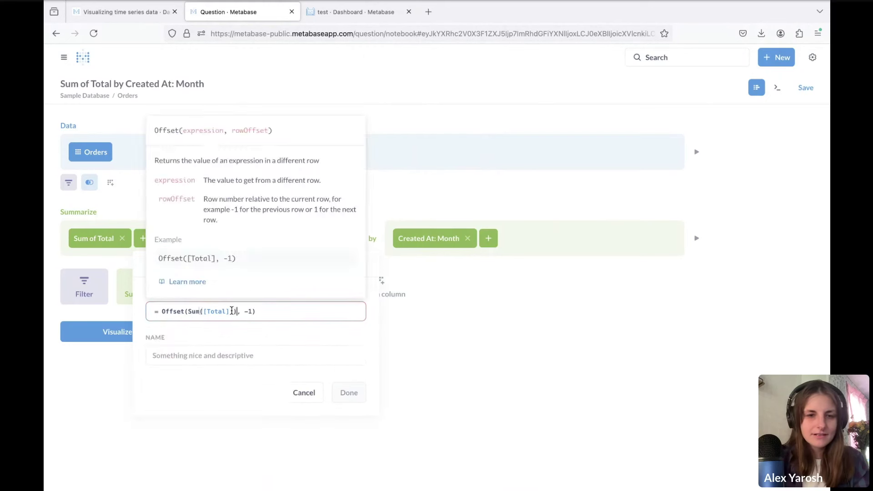
Name the custom metric Offset -1, add it to the summary and preview the summarized monthly results.
{"action": "left_click", "coordinate": [252, 356]}
{"action": "type", "text": "Offset -1"}
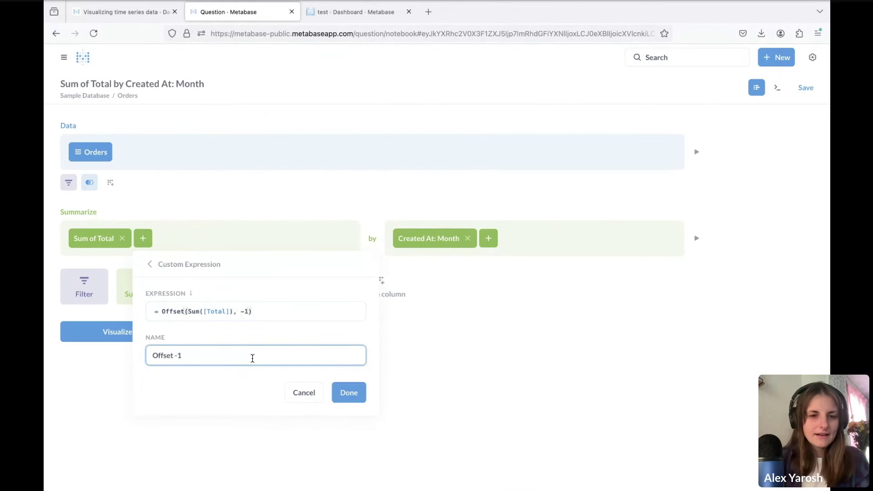
{"action": "left_click", "coordinate": [349, 393]}
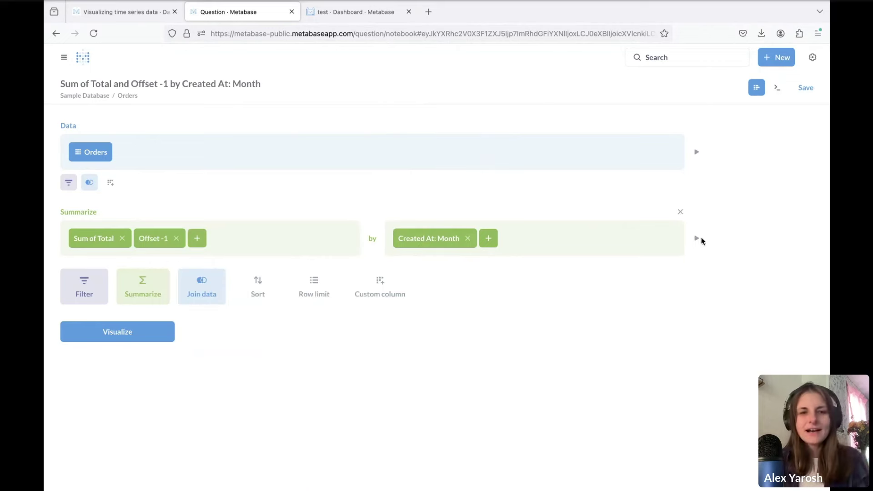
{"action": "left_click", "coordinate": [697, 239]}
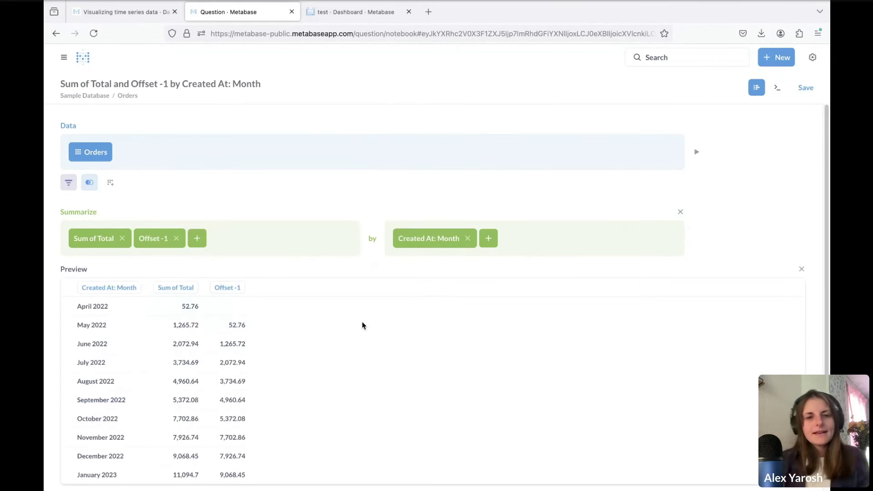
{"action": "scroll", "coordinate": [362, 326], "scroll_direction": "down", "scroll_amount": 2}
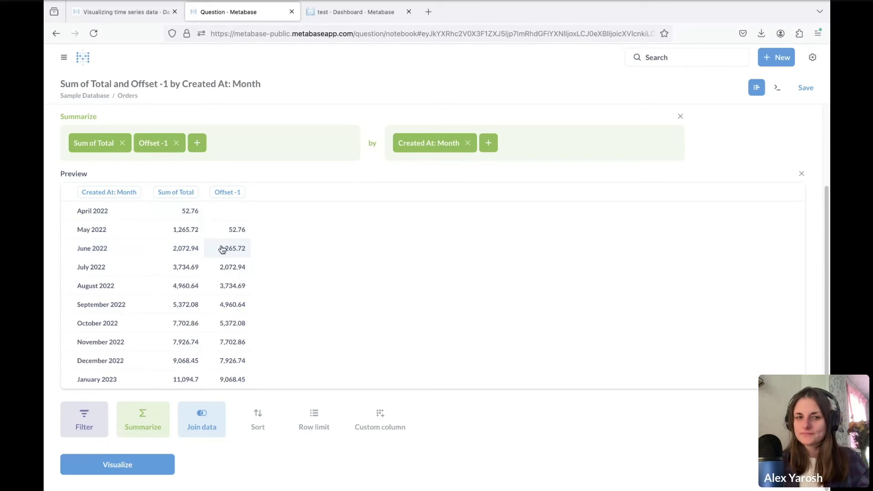
Review the Offset -1 expression, highlighting its Sum([Total]) argument, and close it without changes.
{"action": "left_click", "coordinate": [166, 149]}
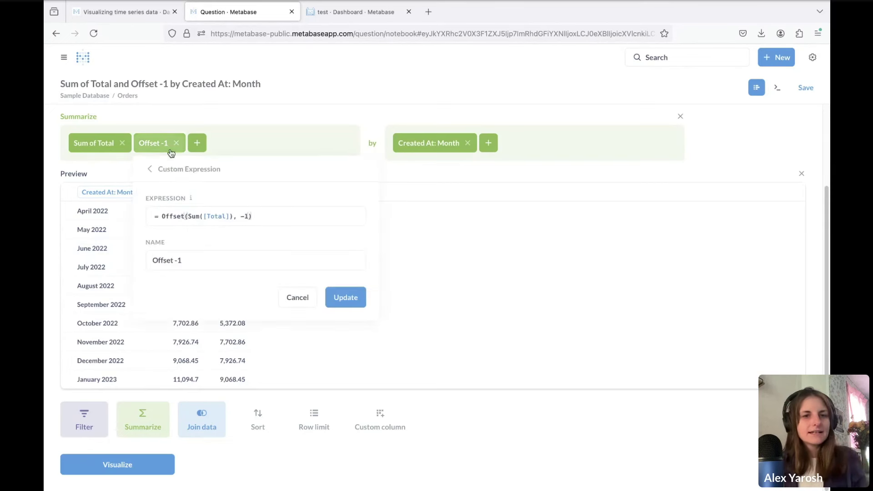
{"action": "left_click_drag", "start_coordinate": [188, 217], "coordinate": [230, 217]}
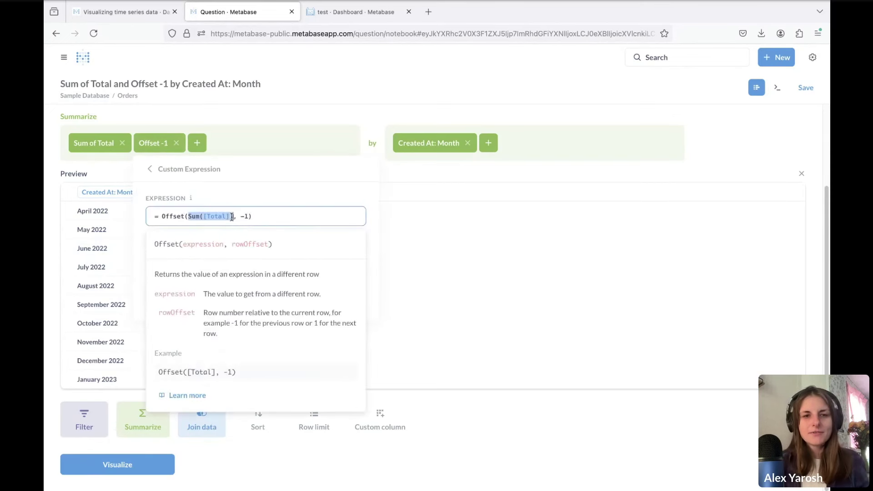
{"action": "left_click", "coordinate": [247, 218]}
{"action": "left_click", "coordinate": [260, 217]}
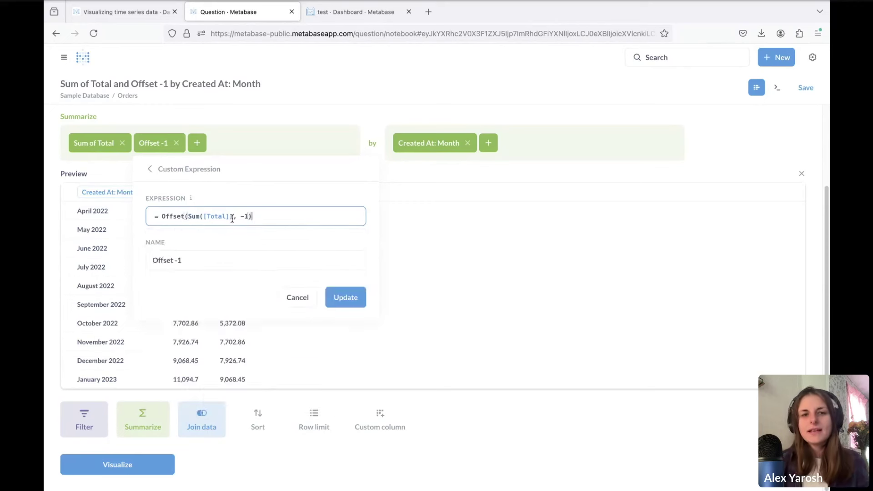
{"action": "left_click_drag", "start_coordinate": [229, 217], "coordinate": [188, 216]}
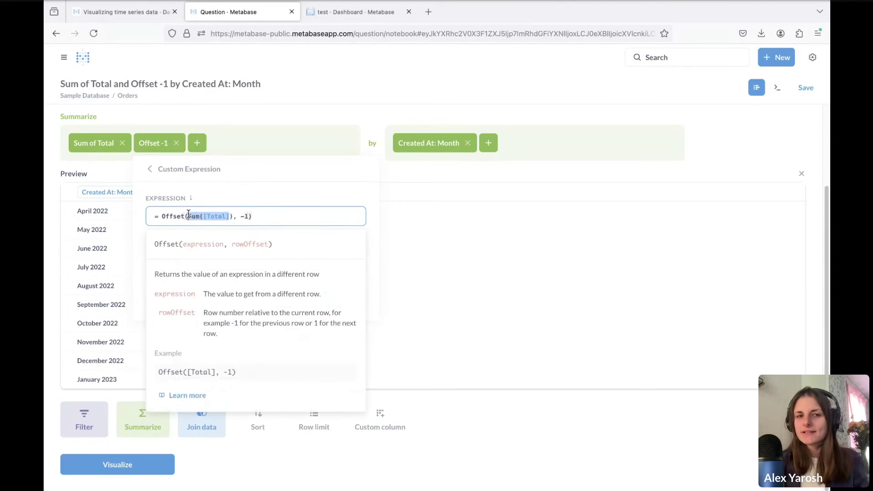
{"action": "key", "text": "Escape"}
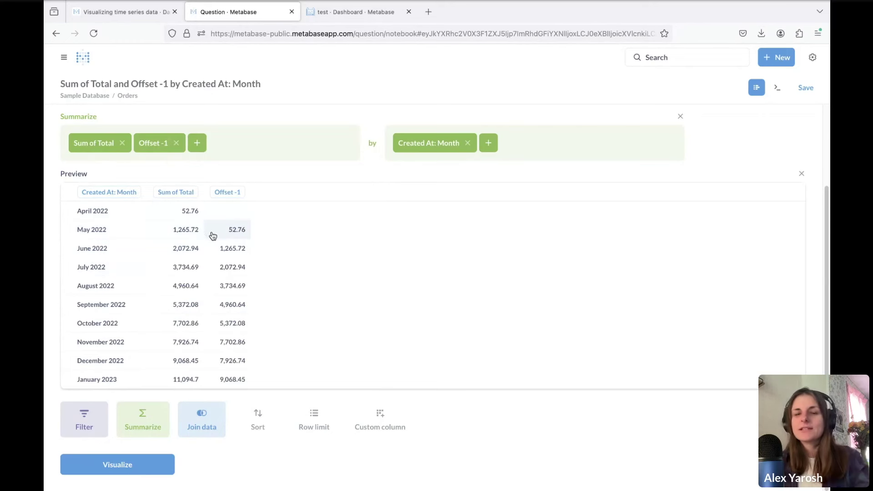
Change the custom metric's row offset to -12, rename it Offset -12 and refresh the summary preview.
{"action": "left_click", "coordinate": [167, 147]}
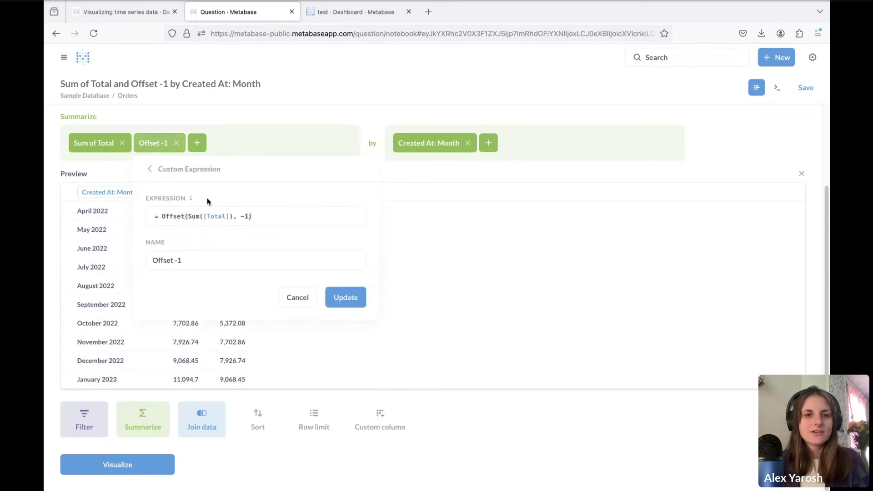
{"action": "left_click", "coordinate": [249, 216]}
{"action": "type", "text": "2"}
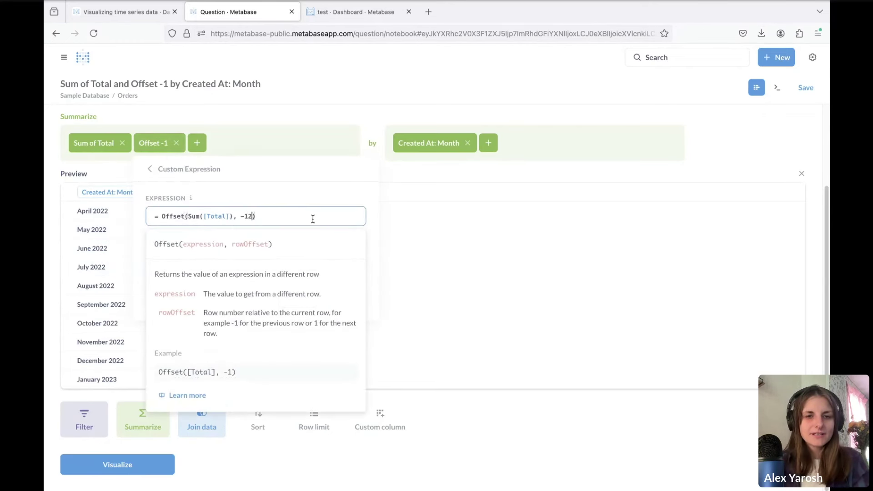
{"action": "left_click", "coordinate": [243, 260]}
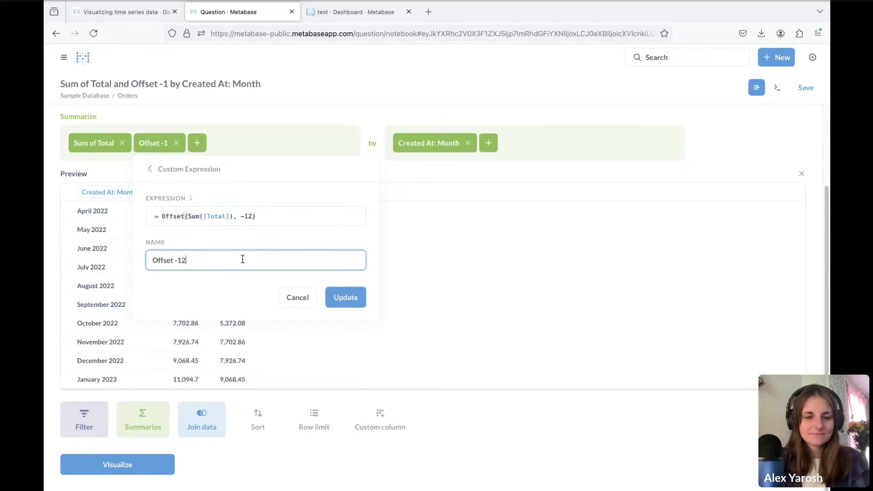
{"action": "type", "text": "2"}
{"action": "left_click", "coordinate": [355, 296]}
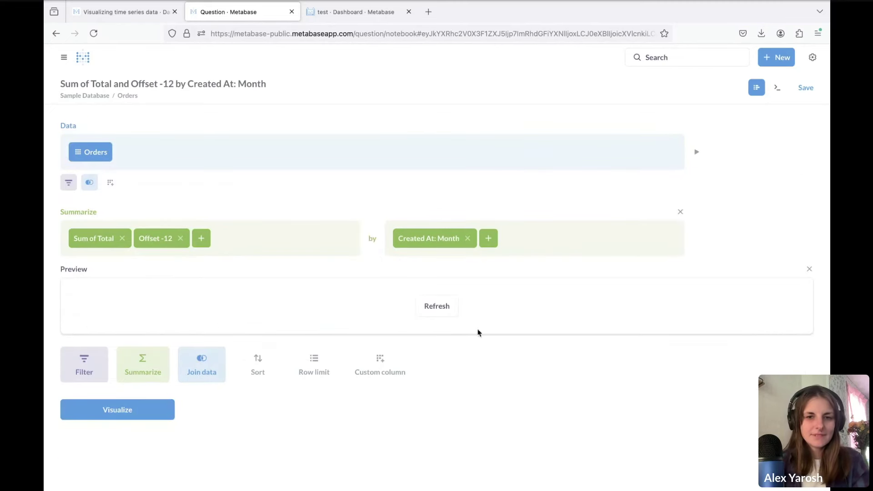
{"action": "left_click", "coordinate": [446, 307]}
{"action": "scroll", "coordinate": [137, 400], "scroll_direction": "down", "scroll_amount": 3}
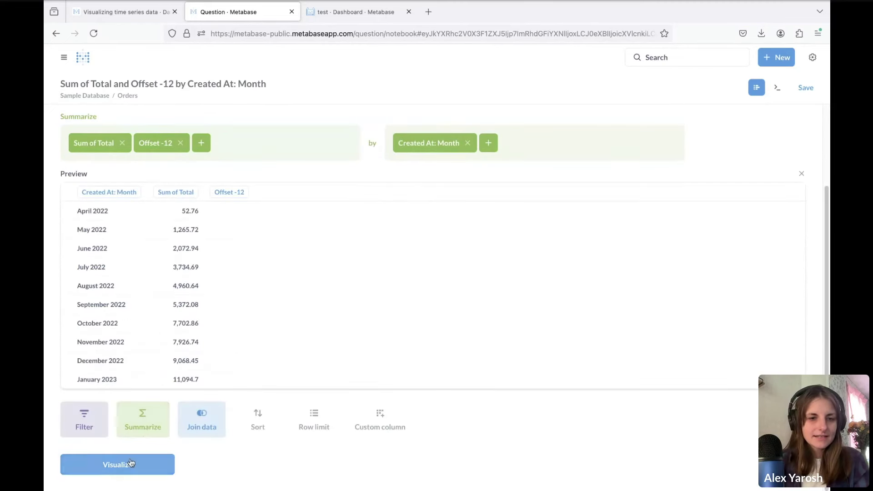
Visualize the monthly Sum of Total and Offset -12 results as a line chart.
{"action": "left_click", "coordinate": [131, 463]}
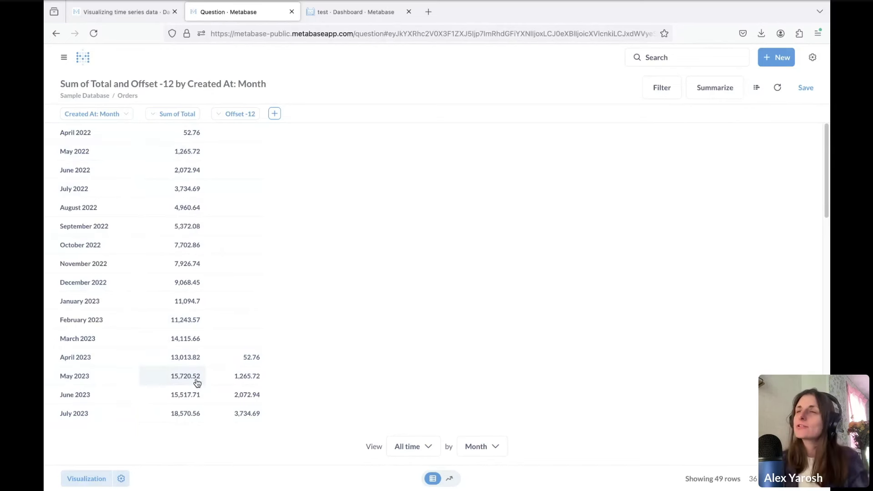
{"action": "left_click", "coordinate": [97, 477]}
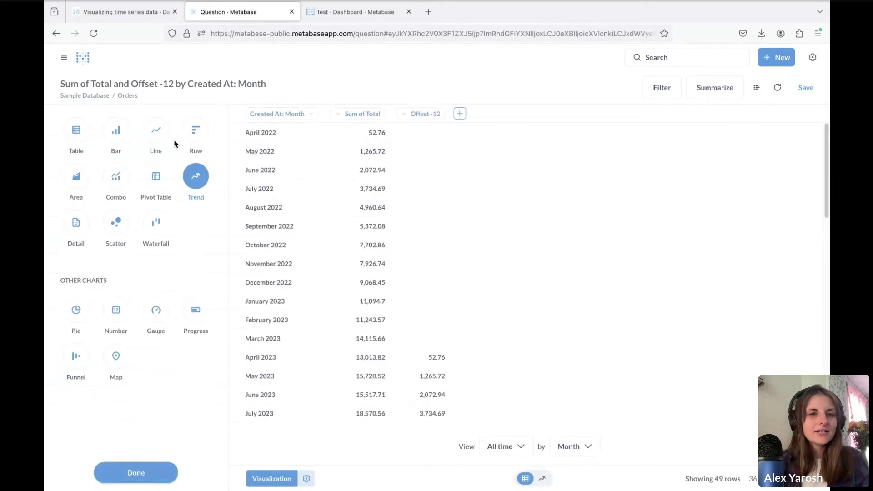
{"action": "left_click", "coordinate": [160, 134]}
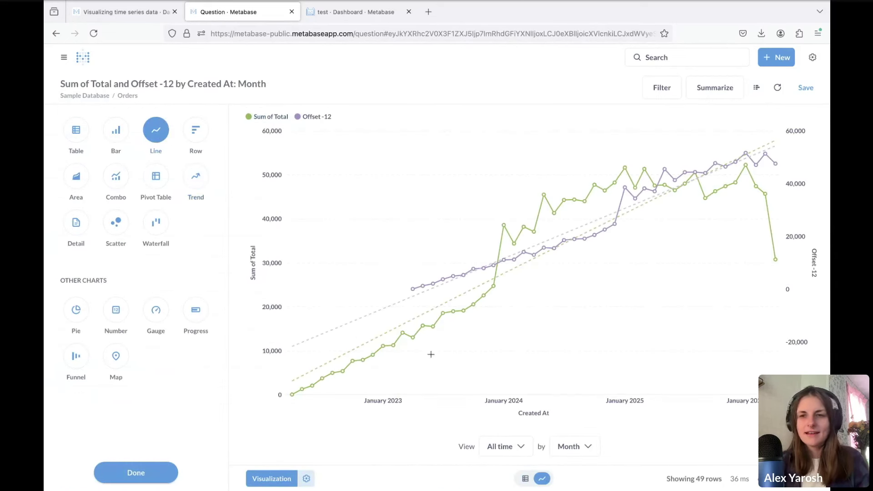
Turn off the trend line and the split y-axis for the line chart.
{"action": "left_click", "coordinate": [164, 129]}
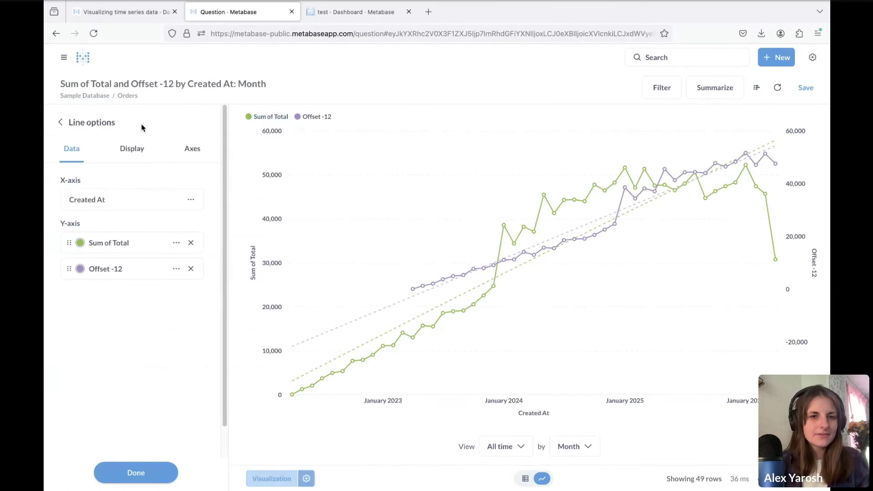
{"action": "left_click", "coordinate": [130, 148]}
{"action": "left_click", "coordinate": [190, 208]}
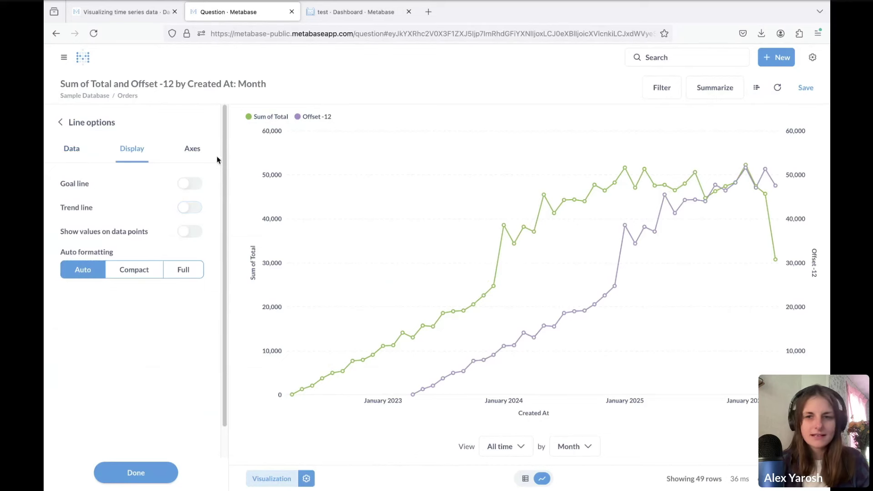
{"action": "left_click", "coordinate": [191, 152]}
{"action": "scroll", "coordinate": [184, 391], "scroll_direction": "down", "scroll_amount": 3}
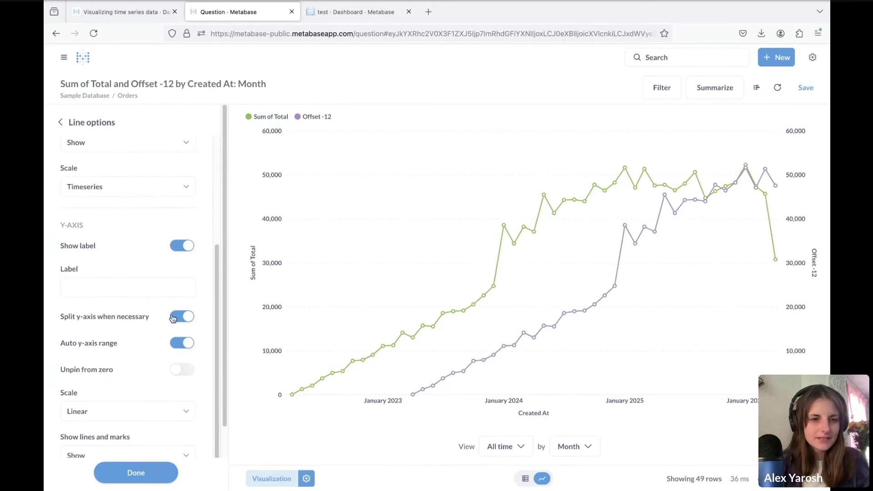
{"action": "left_click", "coordinate": [180, 316]}
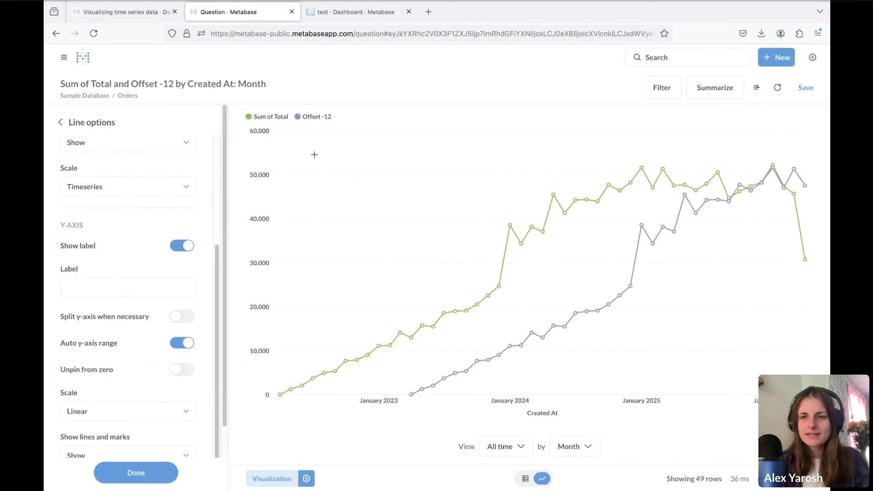
{"action": "left_click", "coordinate": [91, 122]}
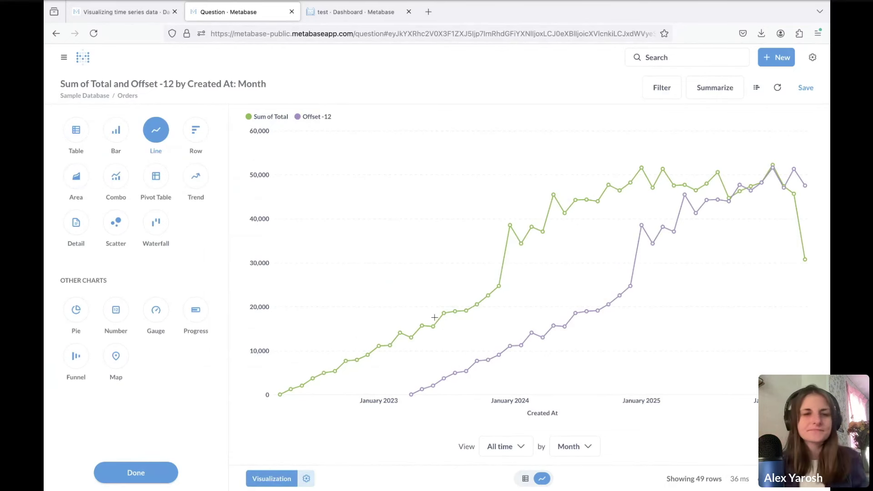
Filter the summarized results to Created At: Month in the next 1 year and visualize them.
{"action": "left_click", "coordinate": [756, 88]}
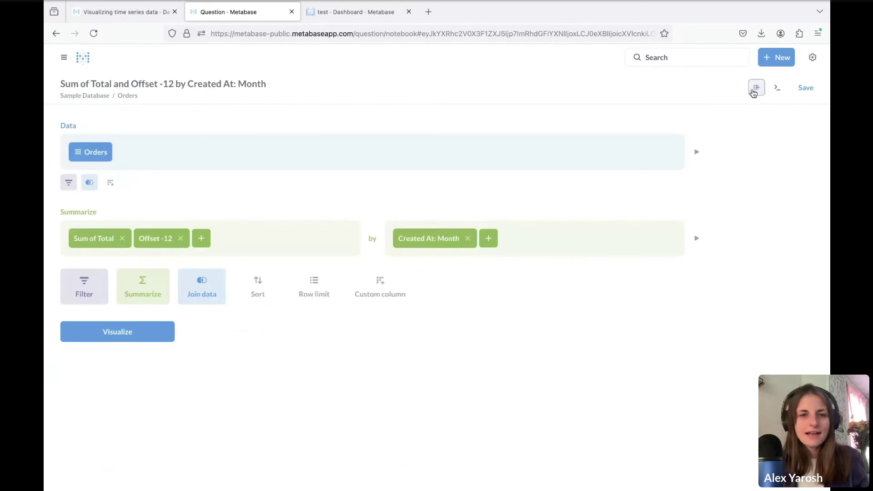
{"action": "left_click", "coordinate": [65, 301]}
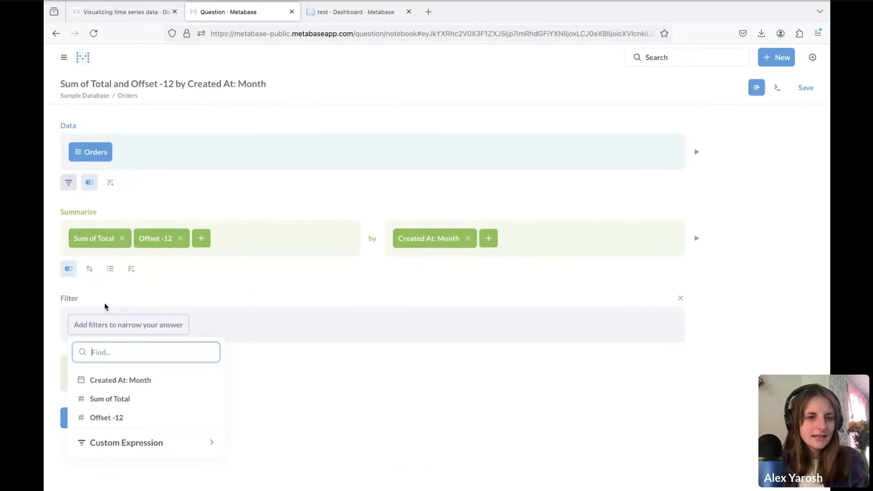
{"action": "left_click", "coordinate": [136, 380]}
{"action": "scroll", "coordinate": [116, 386], "scroll_direction": "down", "scroll_amount": 3}
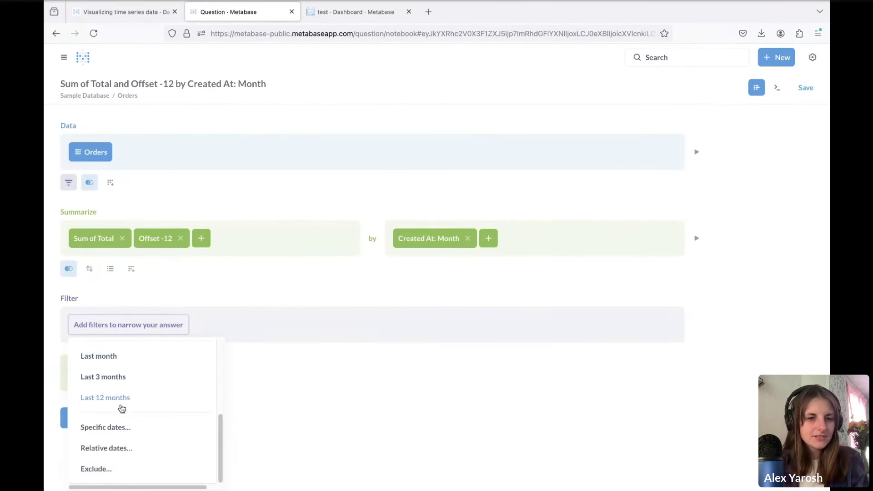
{"action": "left_click", "coordinate": [120, 451]}
{"action": "left_click", "coordinate": [158, 349]}
{"action": "double_click", "coordinate": [86, 378]}
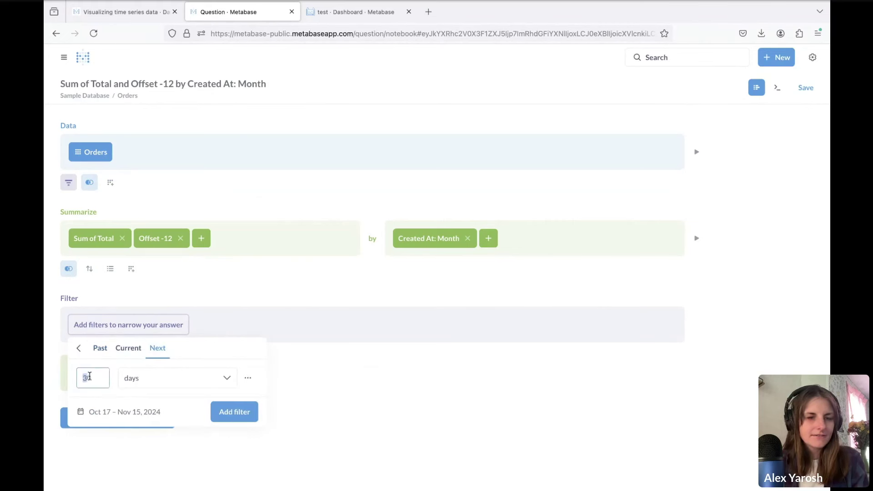
{"action": "type", "text": "1"}
{"action": "left_click", "coordinate": [164, 384]}
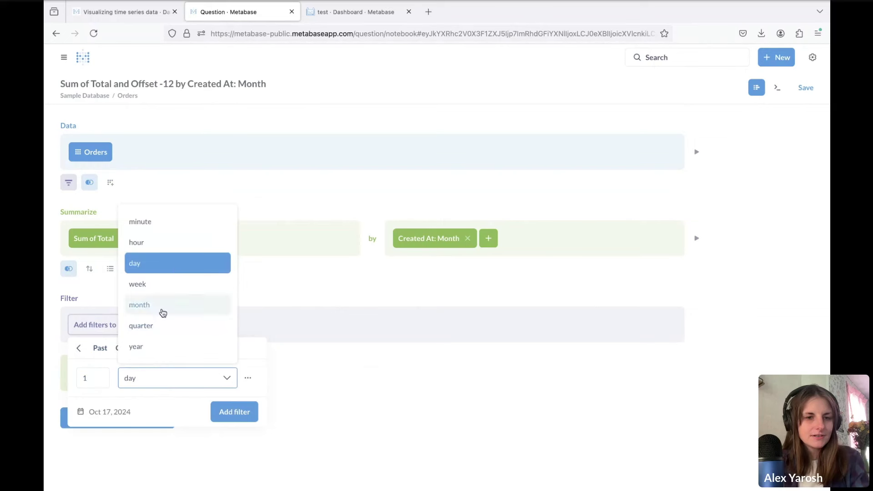
{"action": "left_click", "coordinate": [166, 345]}
{"action": "left_click", "coordinate": [257, 413]}
{"action": "key", "text": "super+Return"}
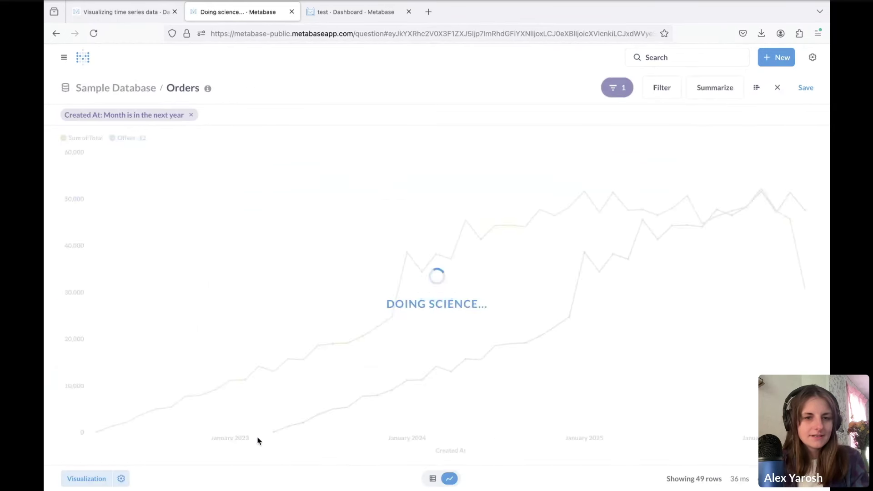
{"action": "left_click", "coordinate": [121, 479]}
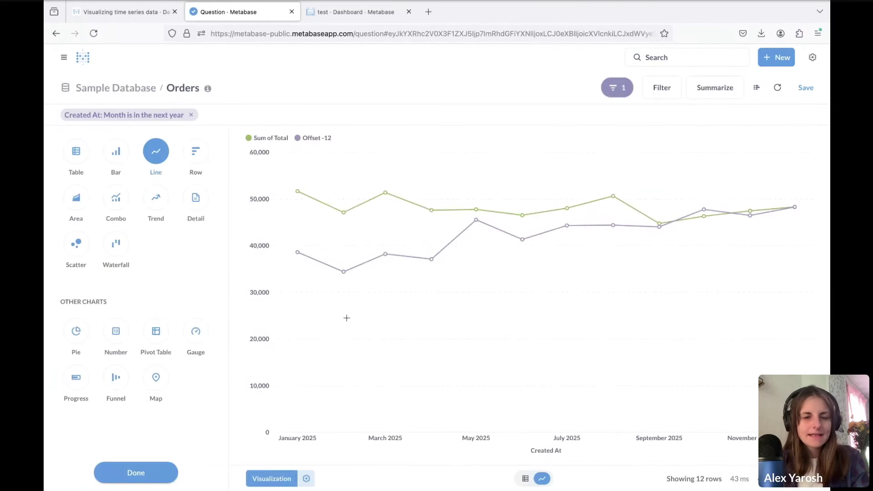
Preview the filtered monthly results, compare Sum of Total with Offset -12, and return to the chart.
{"action": "left_click", "coordinate": [756, 87]}
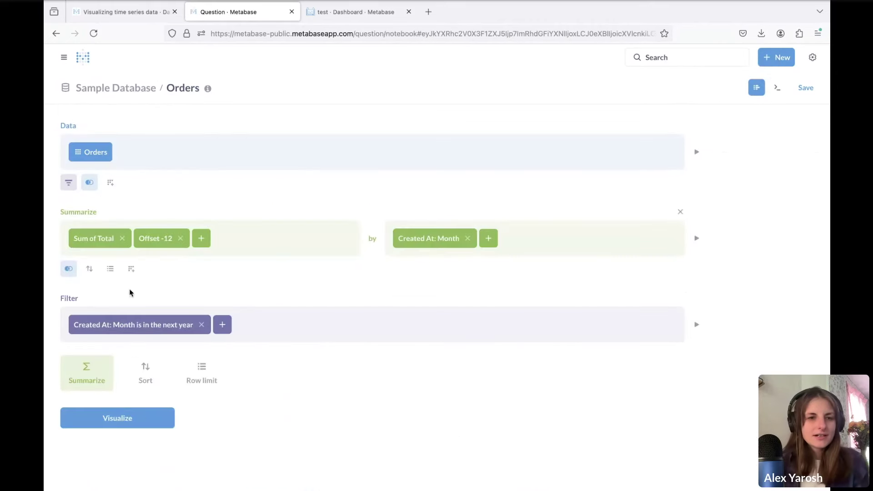
{"action": "left_click", "coordinate": [101, 239]}
{"action": "left_click", "coordinate": [508, 279]}
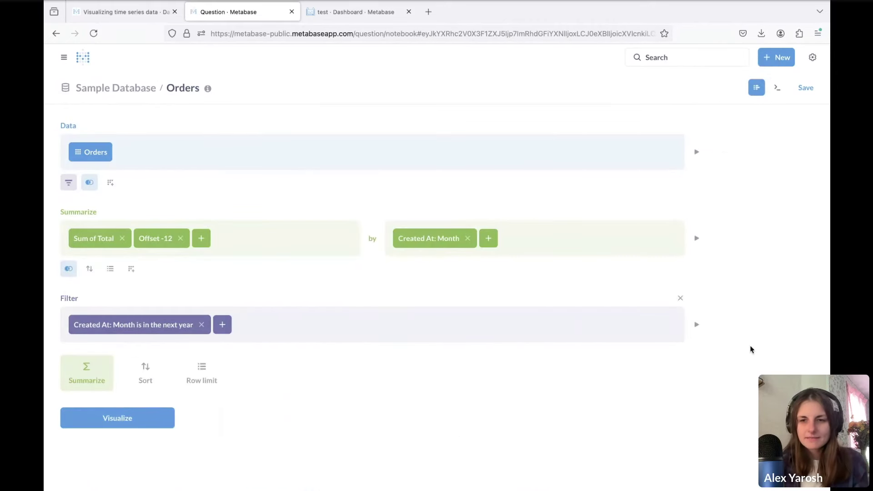
{"action": "left_click", "coordinate": [696, 325]}
{"action": "scroll", "coordinate": [235, 398], "scroll_direction": "down", "scroll_amount": 3}
{"action": "scroll", "coordinate": [234, 398], "scroll_direction": "down", "scroll_amount": 2}
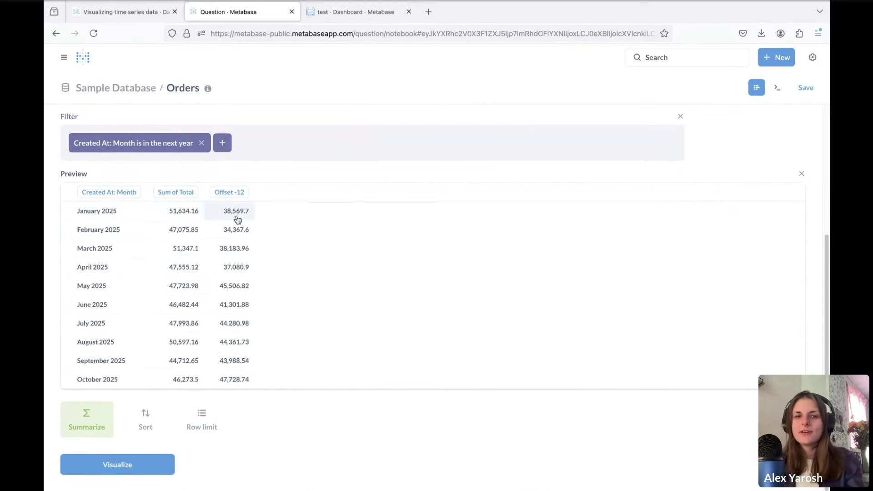
{"action": "left_click", "coordinate": [155, 464]}
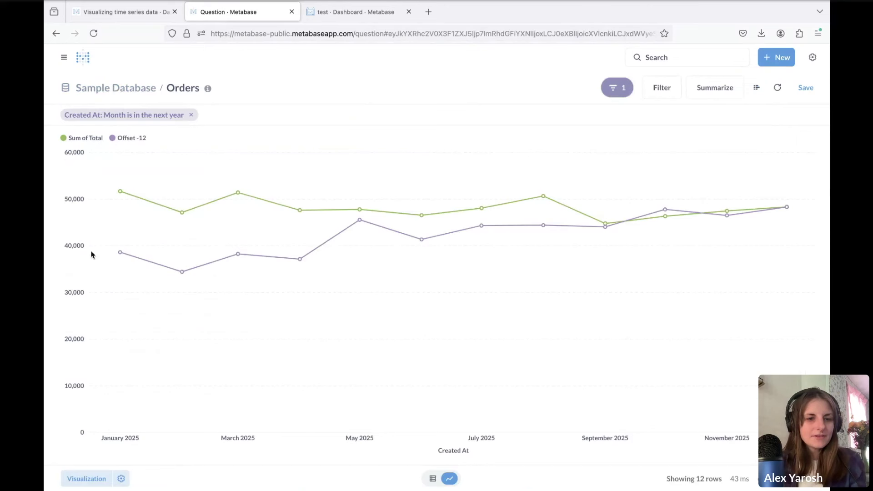
Rename the Sum of Total series as 2025 in the chart settings.
{"action": "left_click", "coordinate": [122, 478]}
{"action": "left_click", "coordinate": [185, 234]}
{"action": "left_click", "coordinate": [285, 130]}
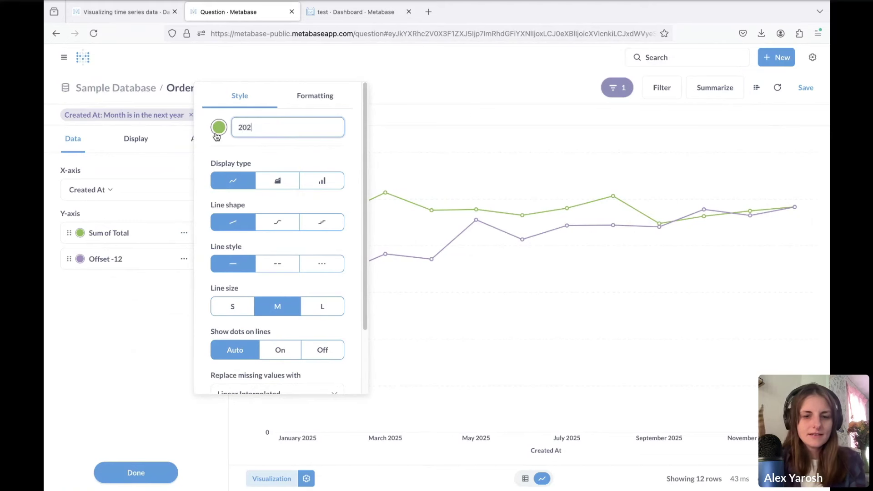
{"action": "left_click", "coordinate": [132, 347]}
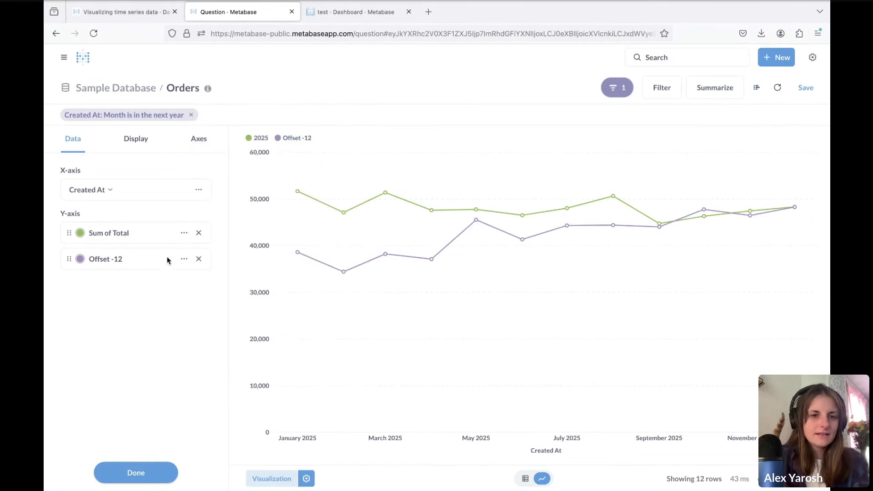
Rename the Offset -12 series as 2024 and place it before the Sum of Total series.
{"action": "left_click", "coordinate": [185, 259]}
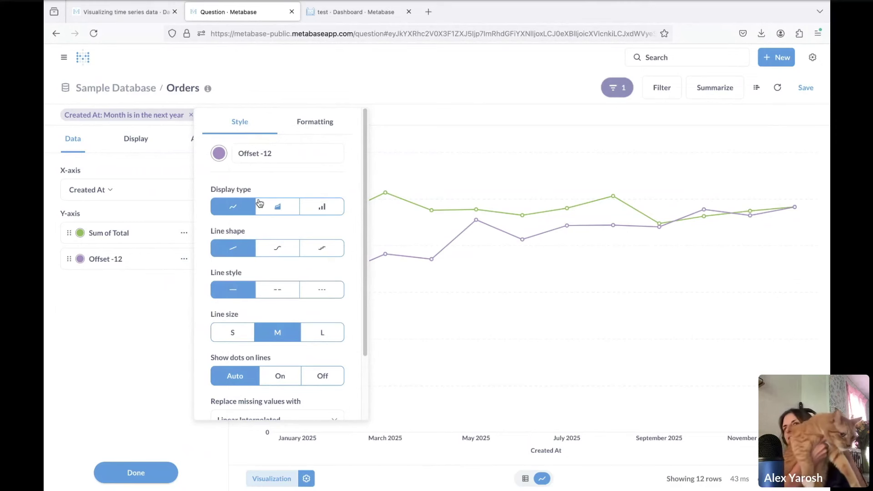
{"action": "left_click", "coordinate": [301, 155]}
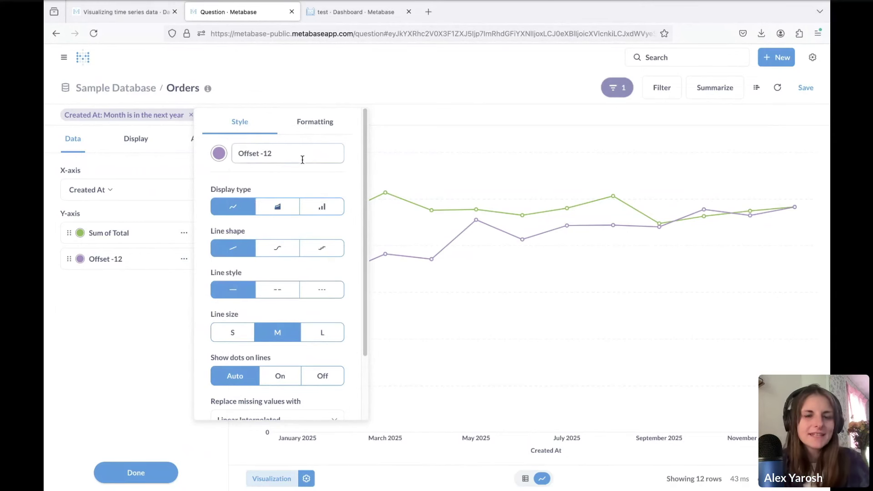
{"action": "left_click_drag", "start_coordinate": [291, 153], "coordinate": [235, 154]}
{"action": "type", "text": "2024"}
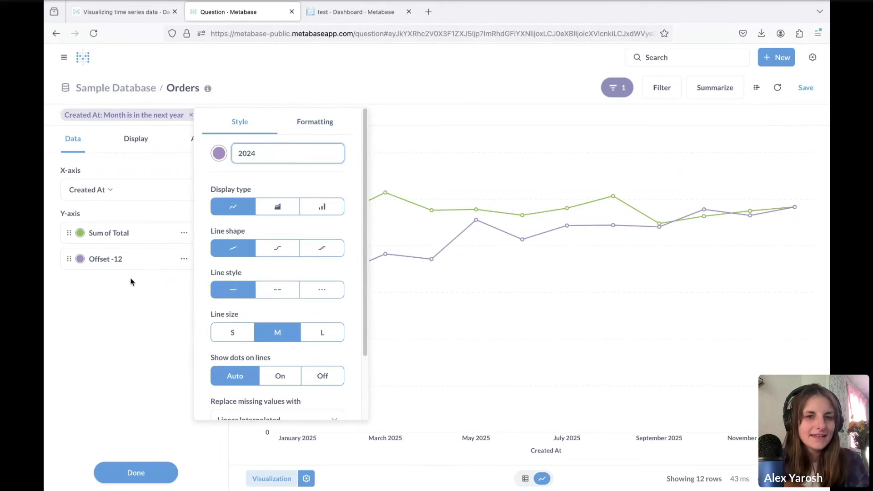
{"action": "left_click", "coordinate": [129, 310]}
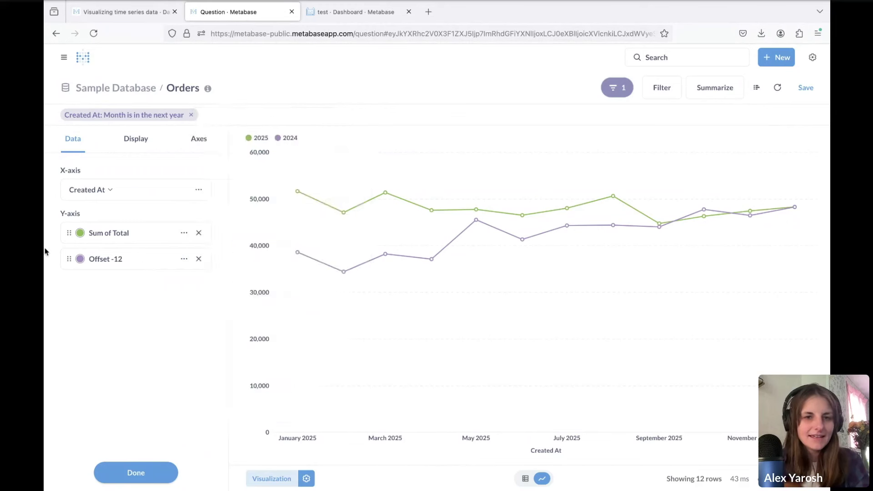
{"action": "left_click_drag", "start_coordinate": [69, 259], "coordinate": [72, 235]}
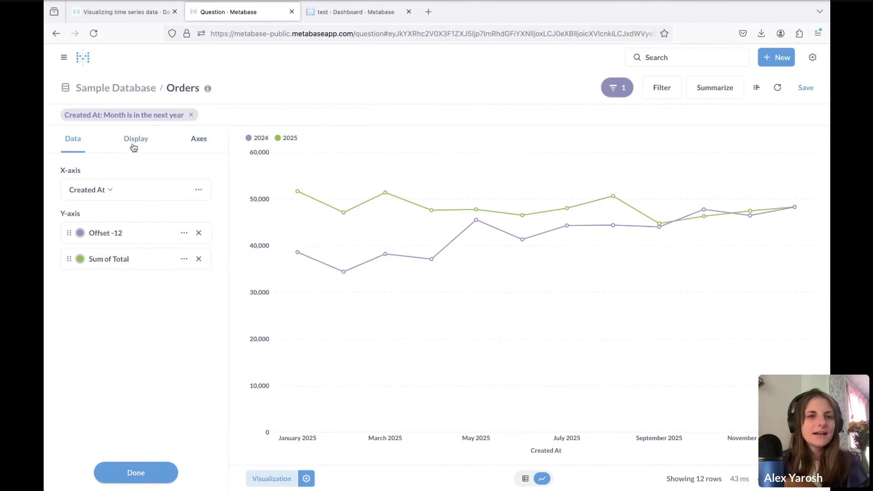
Change the visualization to a bar chart and set its stacking to Don't stack.
{"action": "left_click", "coordinate": [272, 477]}
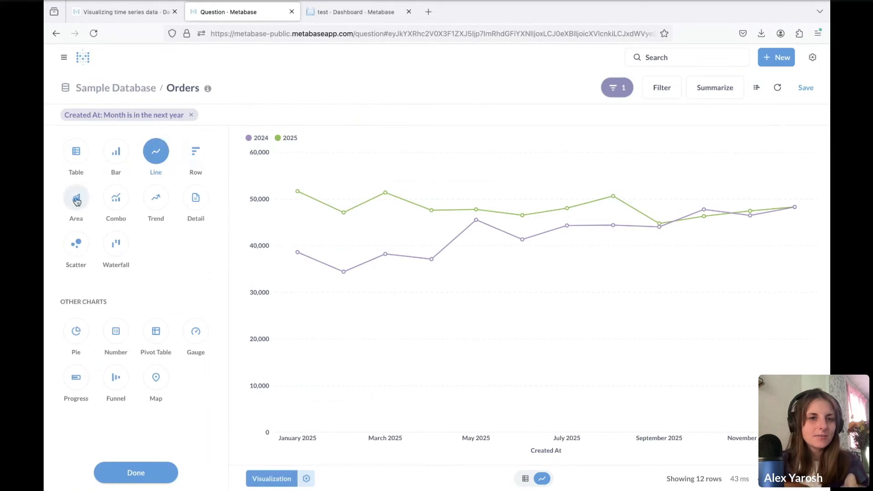
{"action": "left_click", "coordinate": [116, 152]}
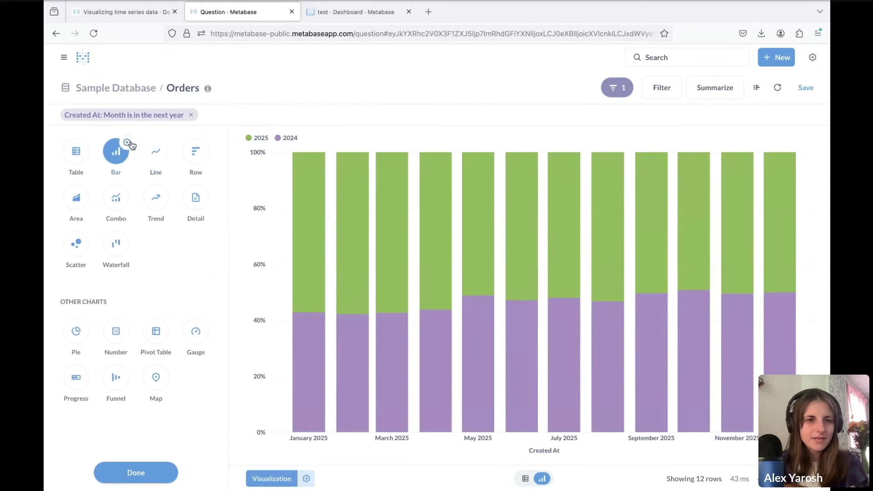
{"action": "left_click", "coordinate": [125, 144]}
{"action": "left_click", "coordinate": [131, 171]}
{"action": "left_click", "coordinate": [85, 214]}
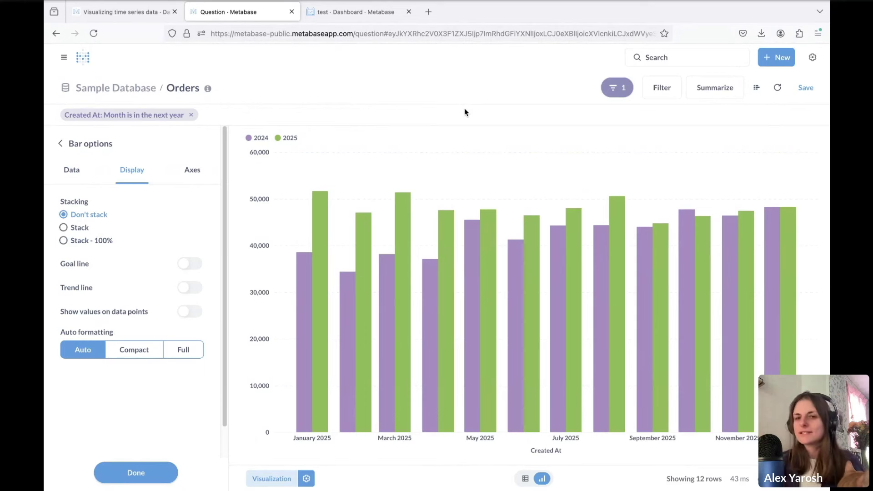
Copy the Offset -12 metric's expression and rename the metric as 2024.
{"action": "left_click", "coordinate": [757, 87]}
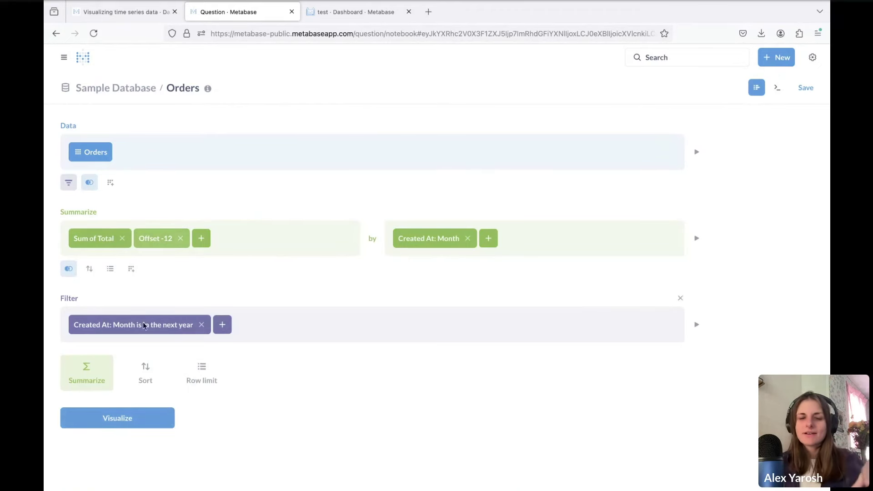
{"action": "left_click", "coordinate": [141, 421]}
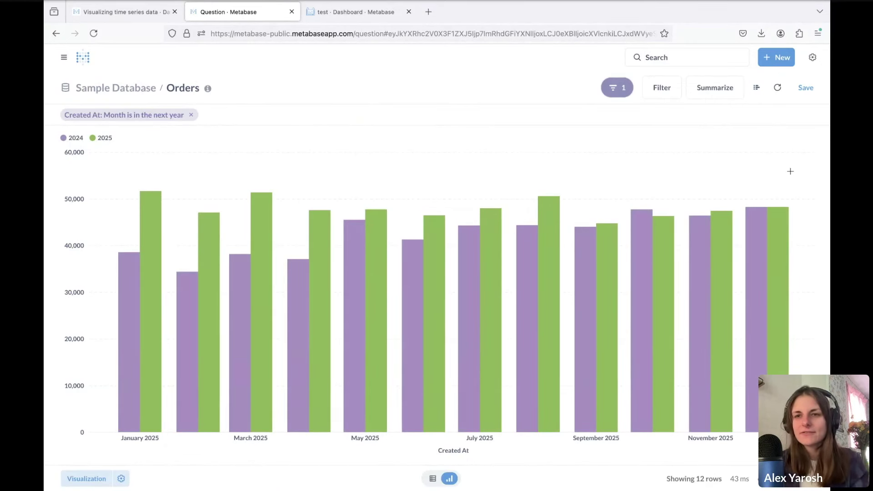
{"action": "left_click", "coordinate": [756, 87]}
{"action": "left_click", "coordinate": [201, 238]}
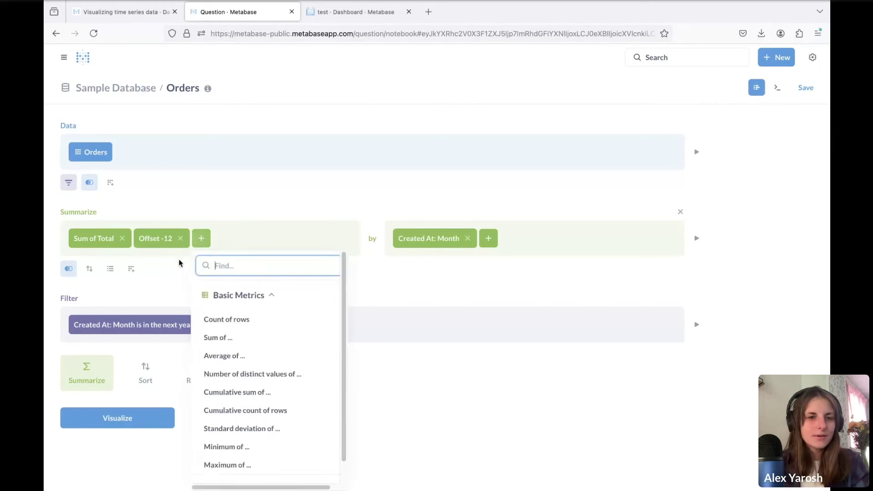
{"action": "left_click", "coordinate": [166, 245]}
{"action": "left_click_drag", "start_coordinate": [270, 308], "coordinate": [147, 310]}
{"action": "key", "text": "super+c"}
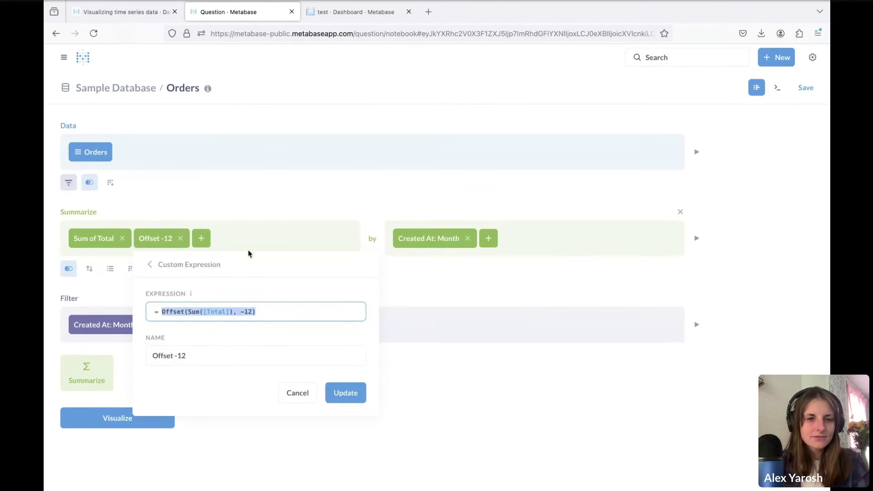
{"action": "left_click_drag", "start_coordinate": [202, 355], "coordinate": [134, 355]}
{"action": "type", "text": "20"}
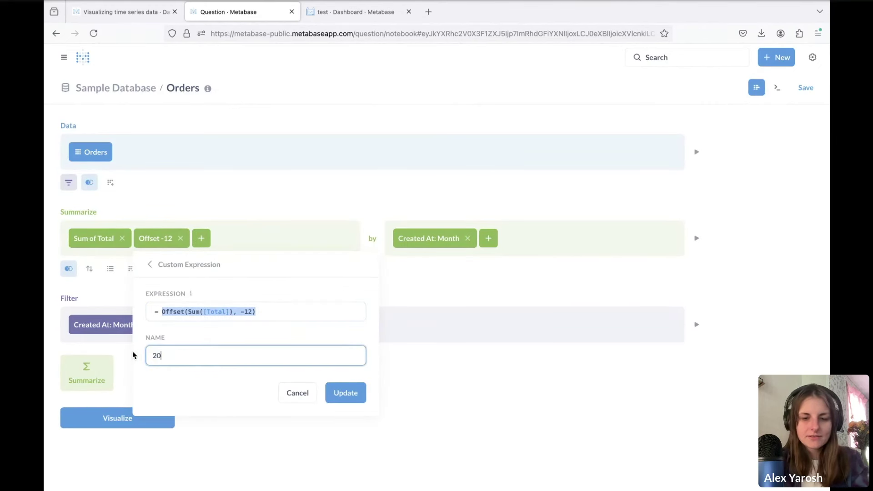
{"action": "type", "text": "24"}
{"action": "left_click", "coordinate": [347, 392]}
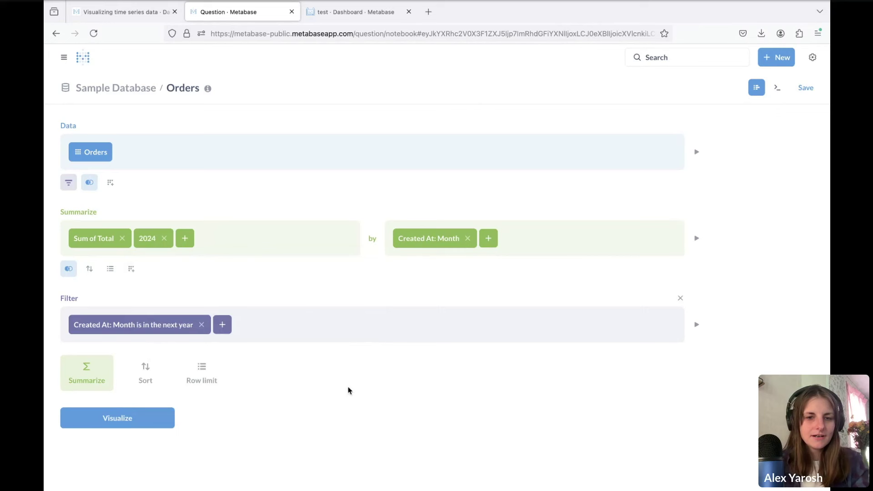
Add a custom metric named 2023 with the expression Offset(Sum([Total]), -24) and visualize the results.
{"action": "left_click", "coordinate": [185, 238]}
{"action": "scroll", "coordinate": [230, 464], "scroll_direction": "down", "scroll_amount": 1}
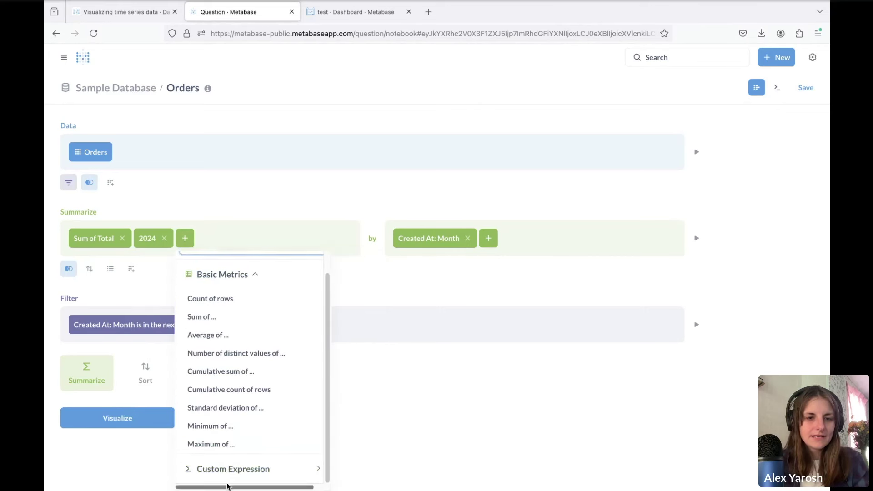
{"action": "left_click", "coordinate": [241, 468]}
{"action": "key", "text": "super+v"}
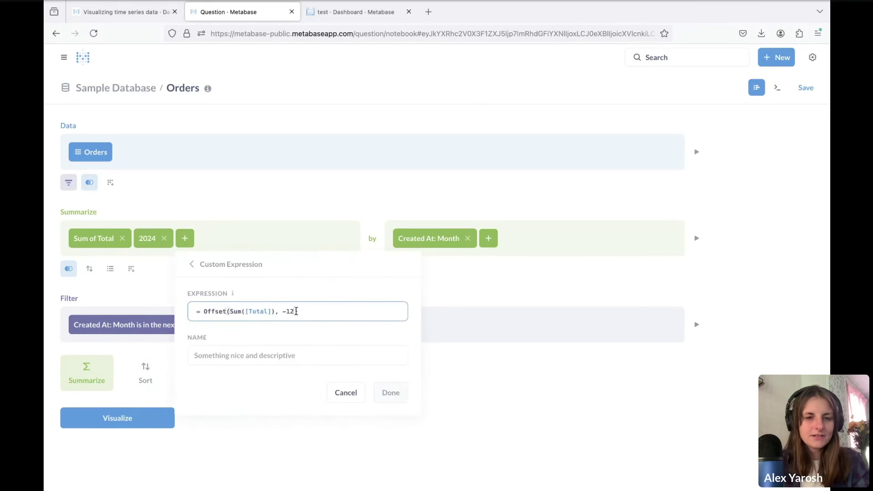
{"action": "key", "text": "Left"}
{"action": "key", "text": "BackSpace"}
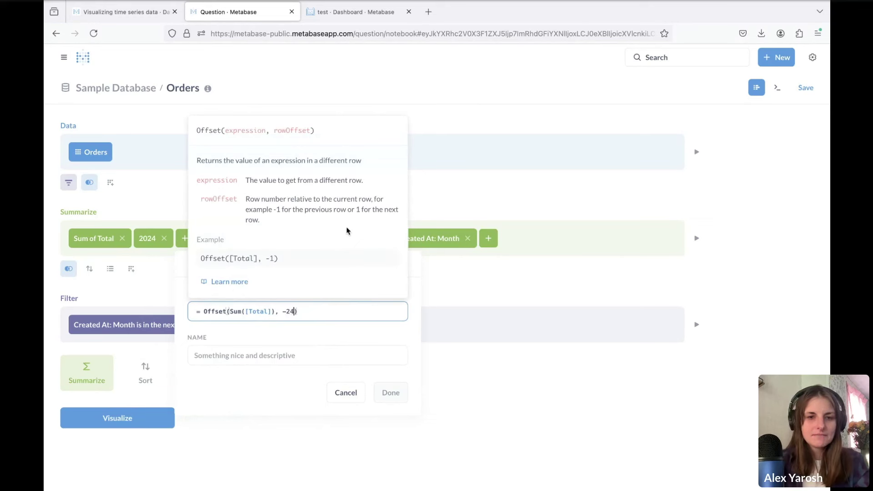
{"action": "left_click", "coordinate": [262, 362]}
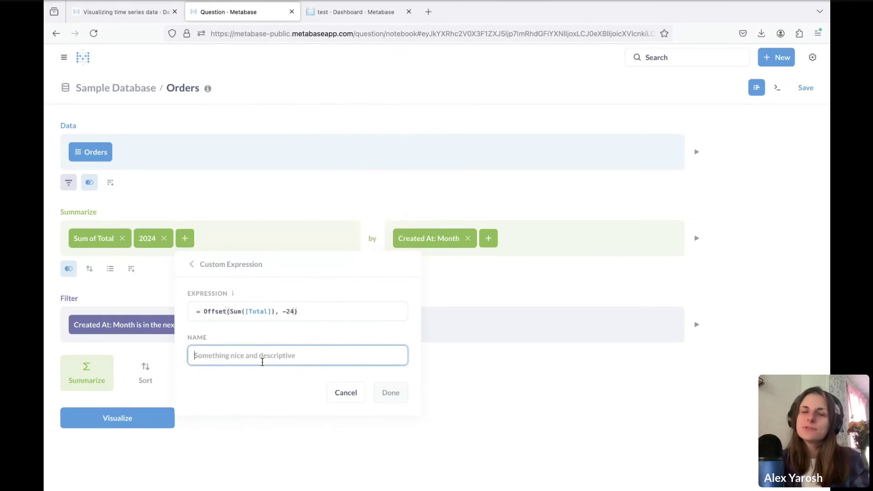
{"action": "type", "text": "2023"}
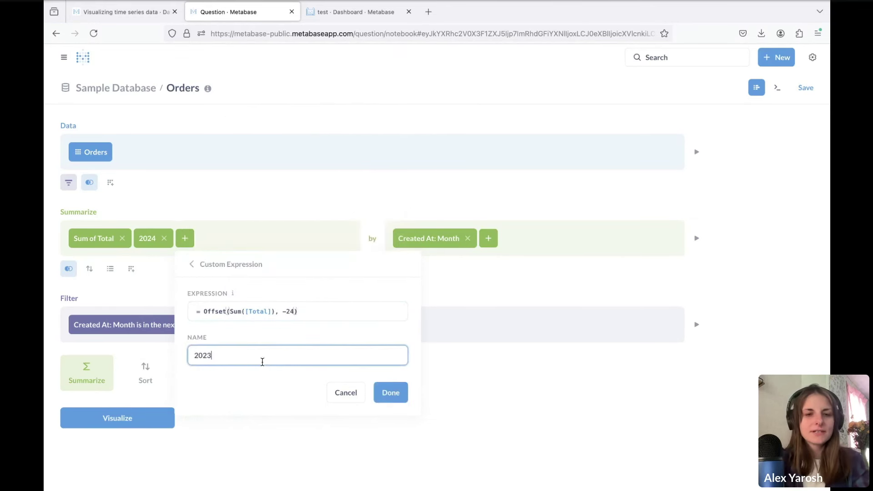
{"action": "left_click", "coordinate": [390, 399]}
{"action": "left_click", "coordinate": [136, 417]}
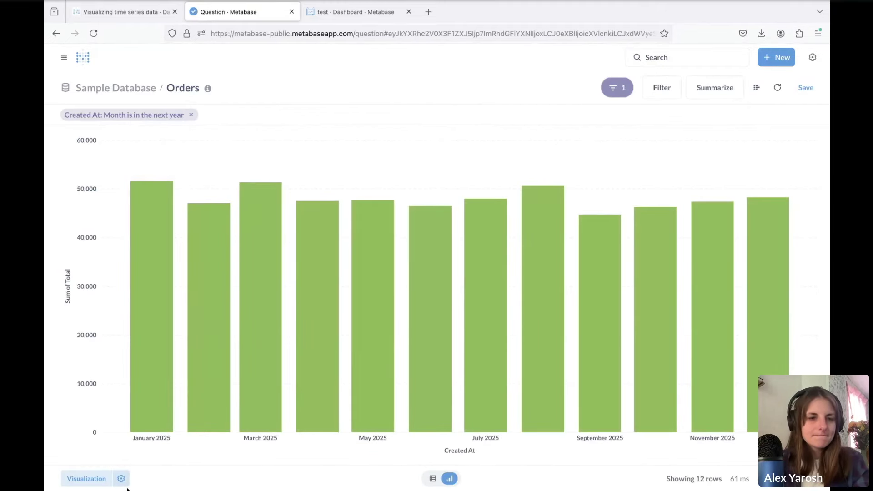
Add the 2024 and 2023 series to the bar chart's Y-axis, ordered 2023, 2024, Sum of Total.
{"action": "left_click", "coordinate": [125, 478]}
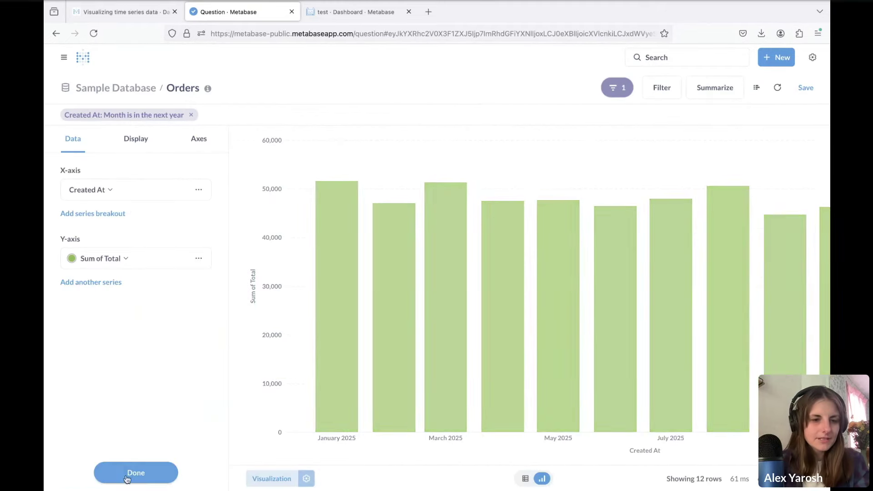
{"action": "left_click", "coordinate": [96, 282]}
{"action": "left_click", "coordinate": [108, 286]}
{"action": "left_click", "coordinate": [109, 283]}
{"action": "left_click_drag", "start_coordinate": [69, 285], "coordinate": [73, 250]}
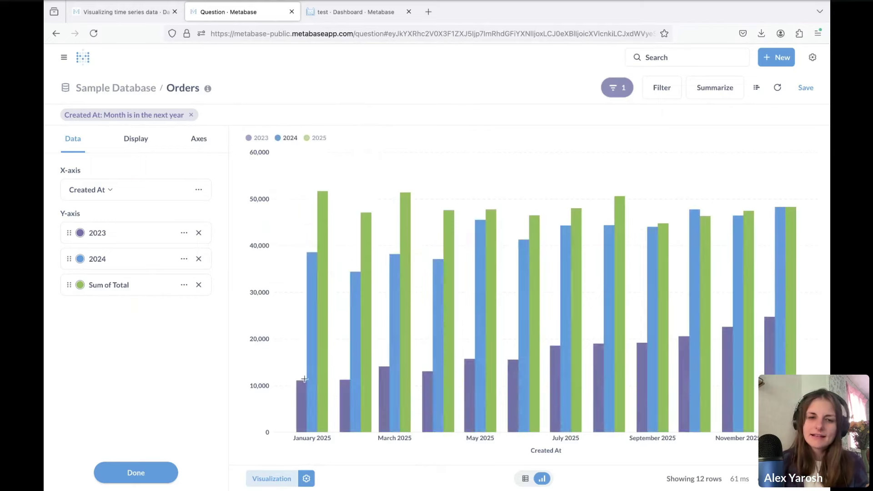
{"action": "mouse_move", "coordinate": [302, 389]}
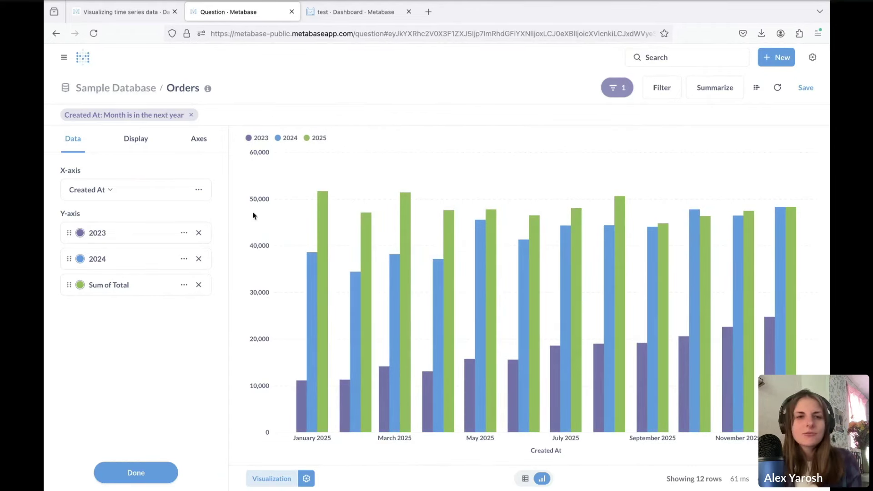
Compare the three yearly series as line and bar charts, finishing with the line chart.
{"action": "left_click", "coordinate": [272, 478]}
{"action": "left_click", "coordinate": [155, 163]}
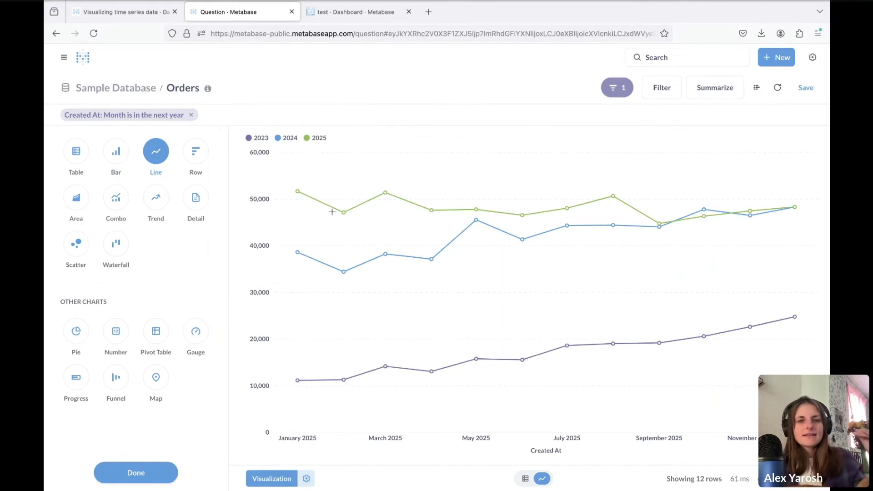
{"action": "left_click", "coordinate": [125, 160]}
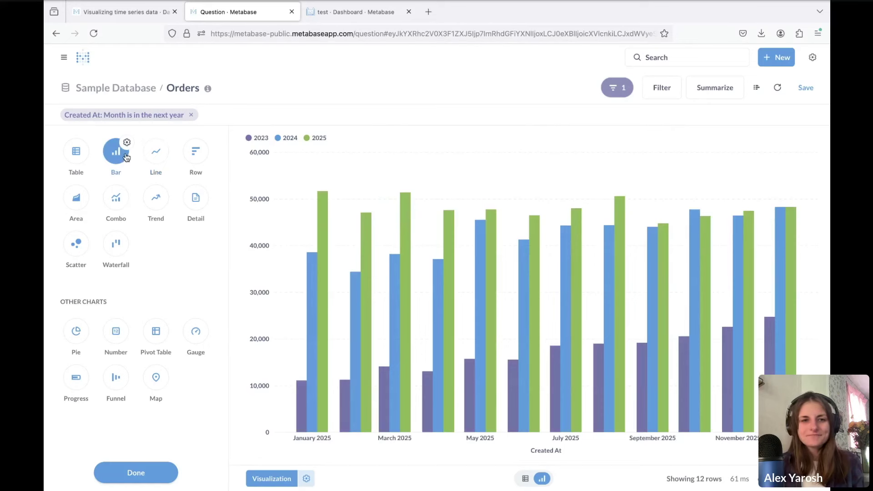
{"action": "left_click", "coordinate": [156, 152]}
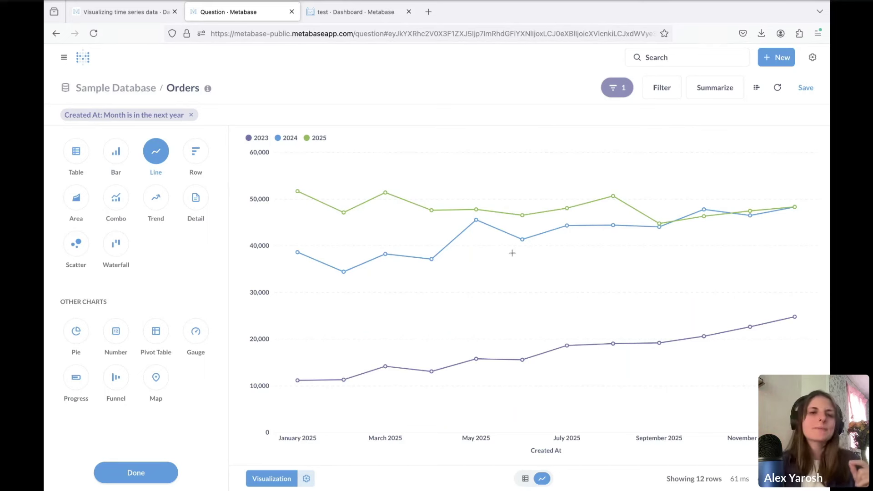
{"action": "left_click", "coordinate": [114, 152]}
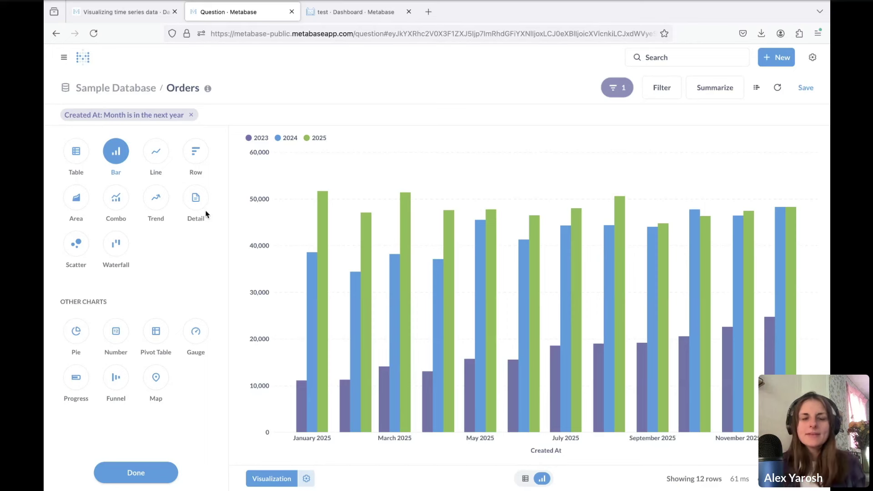
{"action": "left_click", "coordinate": [152, 157]}
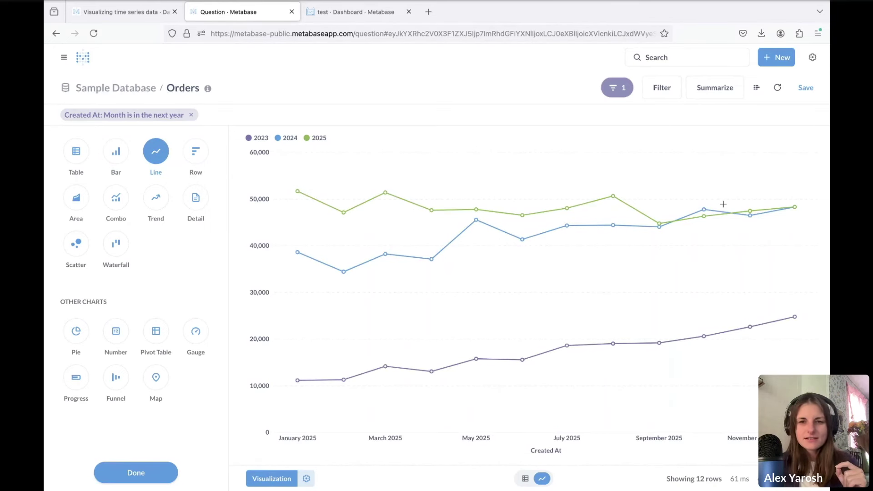
Return to the query editor and remove the 2023 metric from the summary.
{"action": "left_click", "coordinate": [756, 87]}
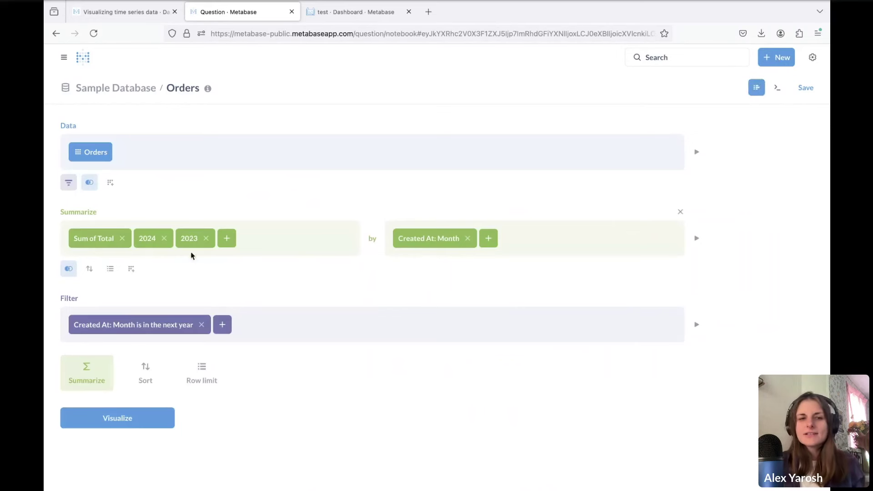
{"action": "left_click", "coordinate": [210, 238]}
{"action": "left_click", "coordinate": [206, 238]}
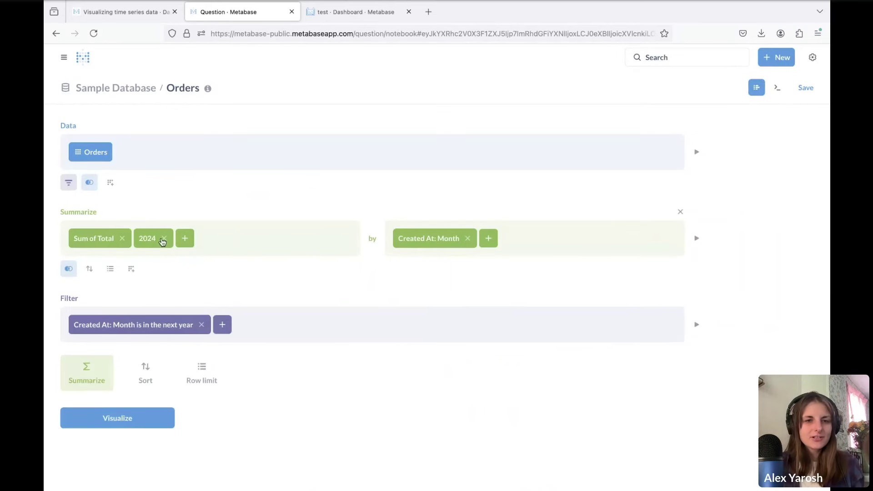
Change the 2024 metric's expression to Sum([Total]) - Offset(Sum([Total]), -12).
{"action": "left_click", "coordinate": [160, 240]}
{"action": "left_click", "coordinate": [159, 312]}
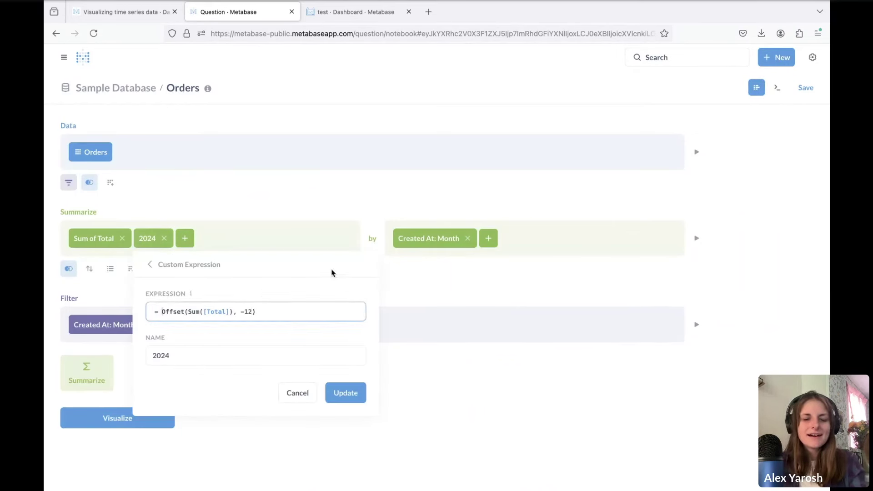
{"action": "left_click_drag", "start_coordinate": [275, 309], "coordinate": [160, 310]}
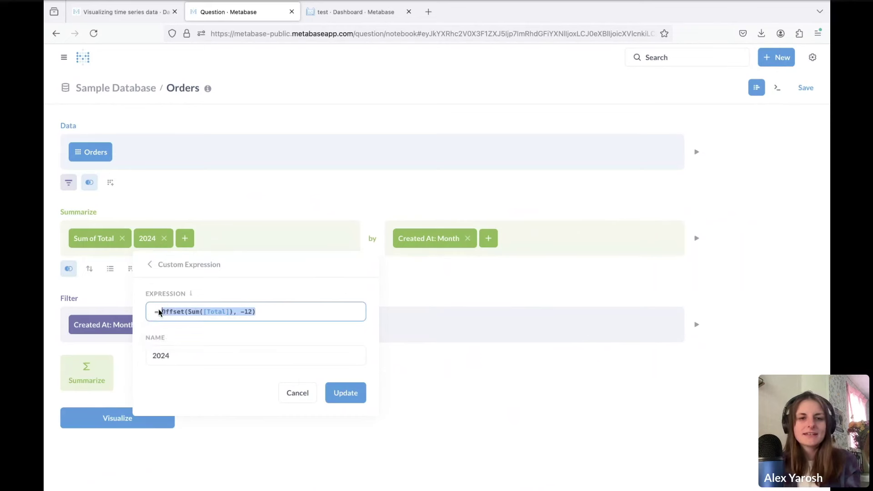
{"action": "left_click", "coordinate": [166, 310]}
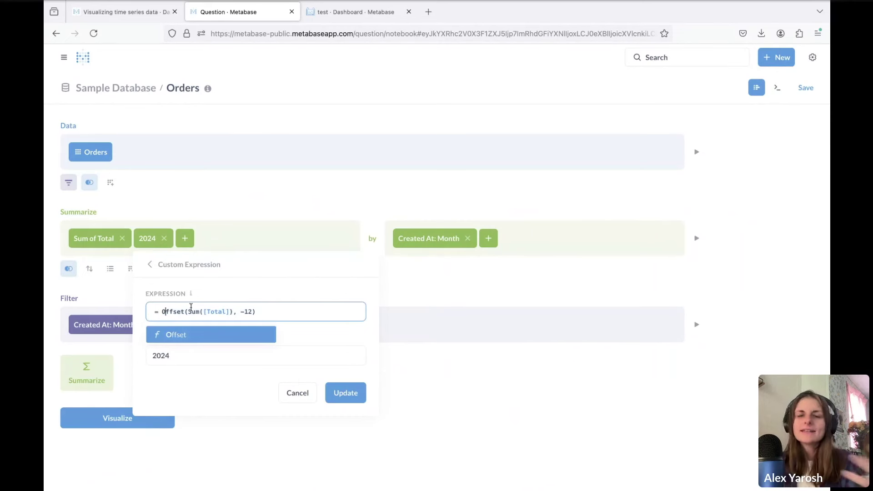
{"action": "type", "text": "Count"}
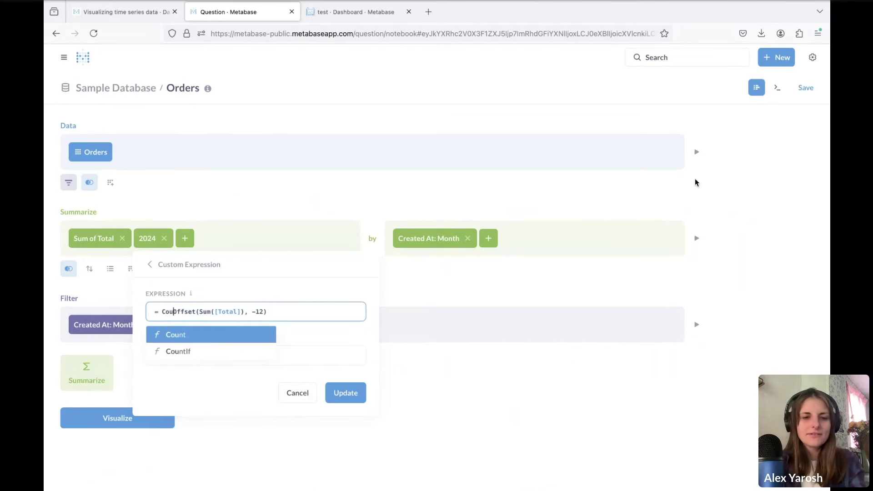
{"action": "key", "text": "BackSpace"}
{"action": "key", "text": "BackSpace"}
{"action": "key", "text": "BackSpace"}
{"action": "key", "text": "BackSpace"}
{"action": "key", "text": "BackSpace"}
{"action": "type", "text": "Sum"}
{"action": "key", "text": "Return"}
{"action": "type", "text": "[T"}
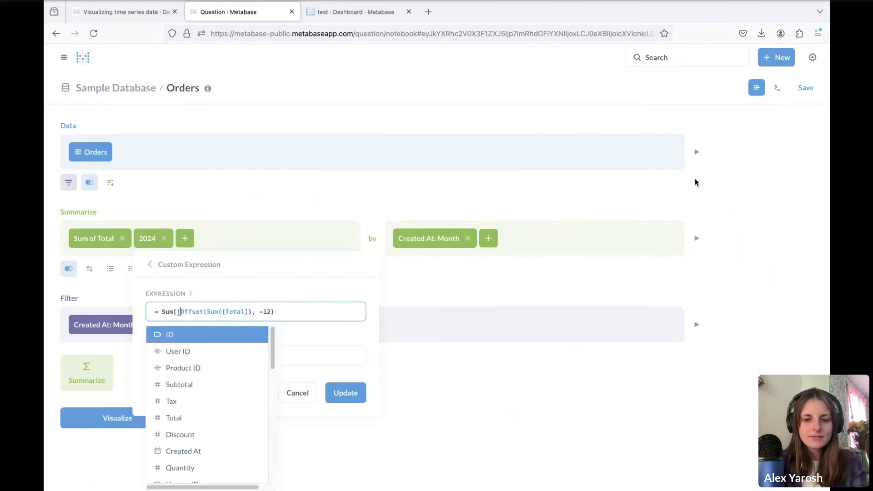
{"action": "type", "text": "otal]"}
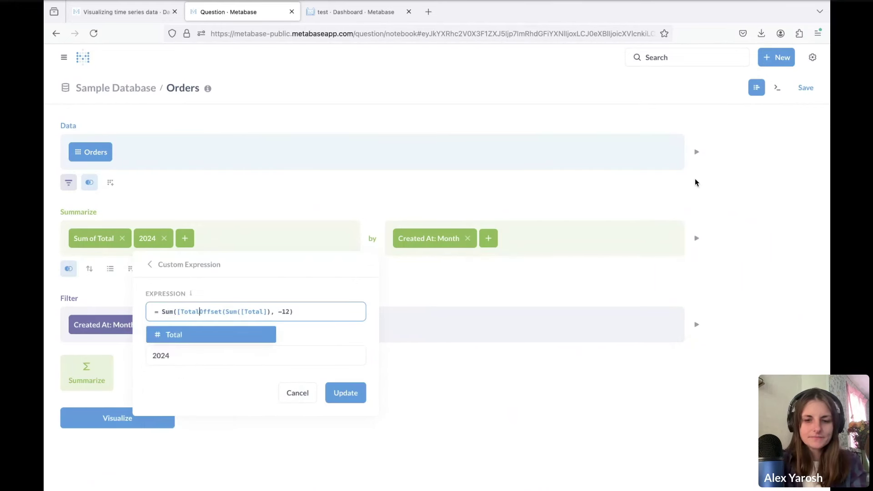
{"action": "key", "text": "BackSpace"}
{"action": "type", "text": ") -"}
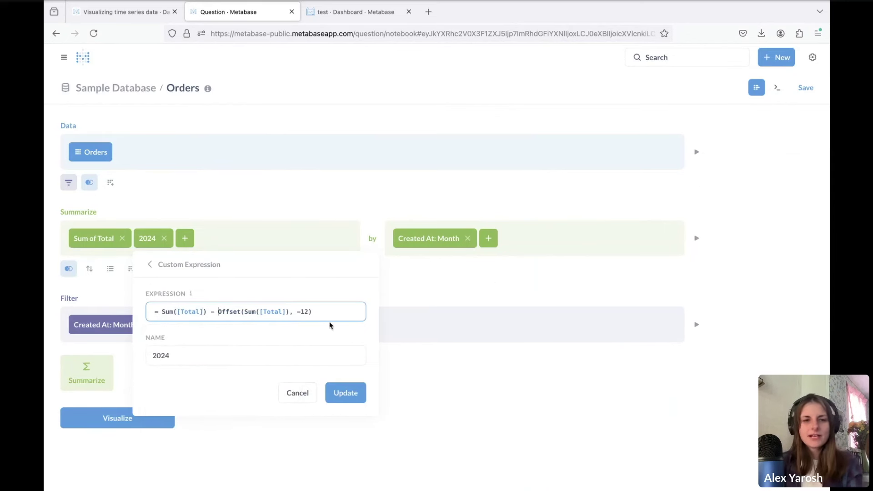
Insert an opening parenthesis before the first Sum([Total]) in the 2024 metric's difference expression.
{"action": "left_click_drag", "start_coordinate": [207, 312], "coordinate": [168, 314]}
{"action": "left_click_drag", "start_coordinate": [325, 309], "coordinate": [216, 312]}
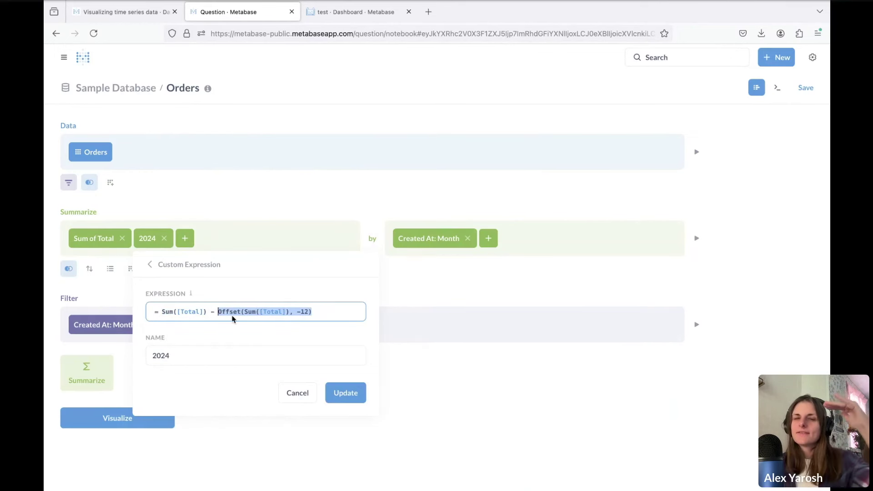
{"action": "left_click", "coordinate": [163, 312]}
{"action": "key", "text": "Escape"}
{"action": "type", "text": "("}
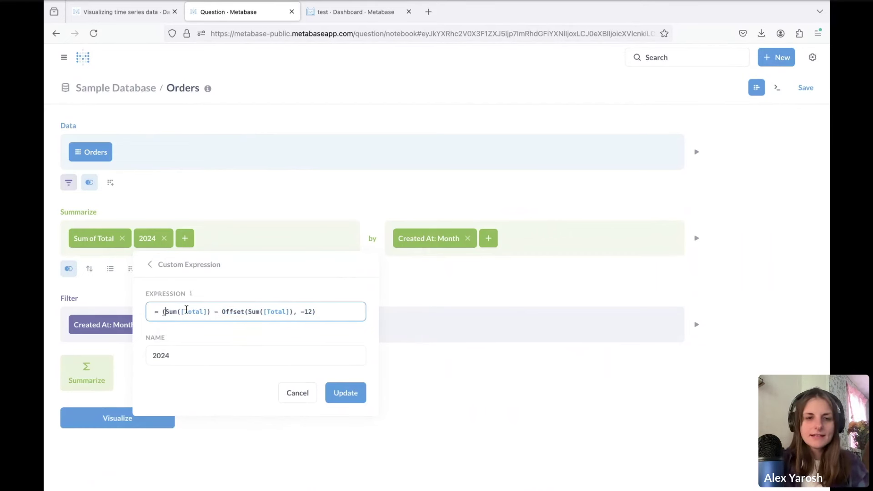
Enclose the difference Sum([Total]) - Offset(Sum([Total]), -12) in parentheses in the custom expression.
{"action": "left_click", "coordinate": [327, 310]}
{"action": "type", "text": ")"}
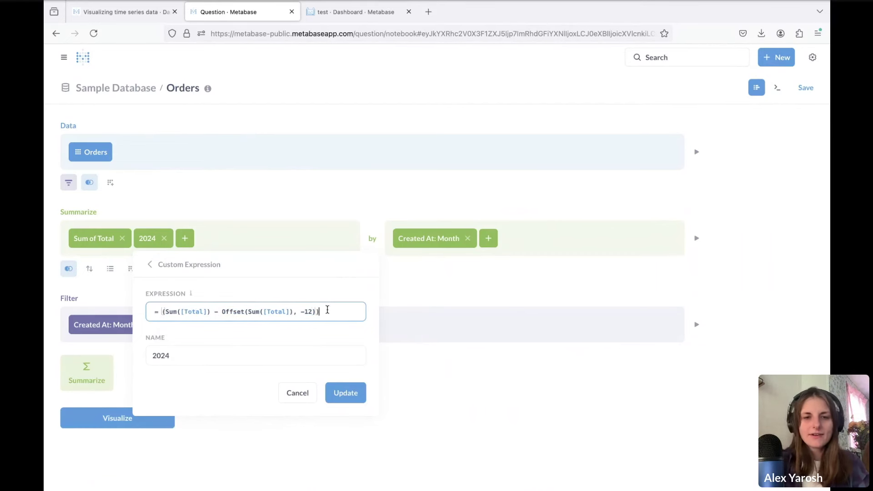
{"action": "key", "text": "super+a"}
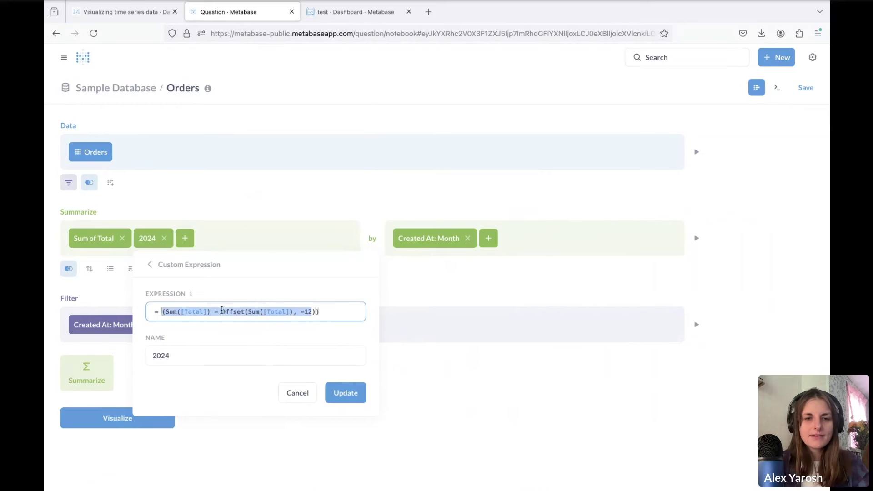
{"action": "key", "text": "super+z"}
{"action": "key", "text": "super+z"}
{"action": "left_click", "coordinate": [318, 311]}
{"action": "type", "text": ")"}
{"action": "left_click", "coordinate": [161, 311]}
{"action": "type", "text": "("}
Divide the parenthesized difference by Offset(Sum([Total]), -12) in the custom expression.
{"action": "left_click", "coordinate": [346, 314]}
{"action": "type", "text": "/ Offset"}
{"action": "type", "text": "("}
{"action": "type", "text": "Sum"}
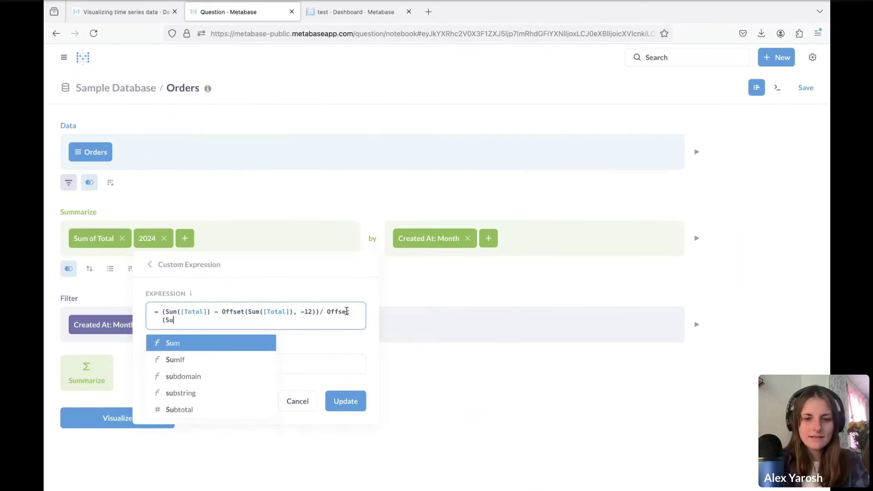
{"action": "type", "text": "([To"}
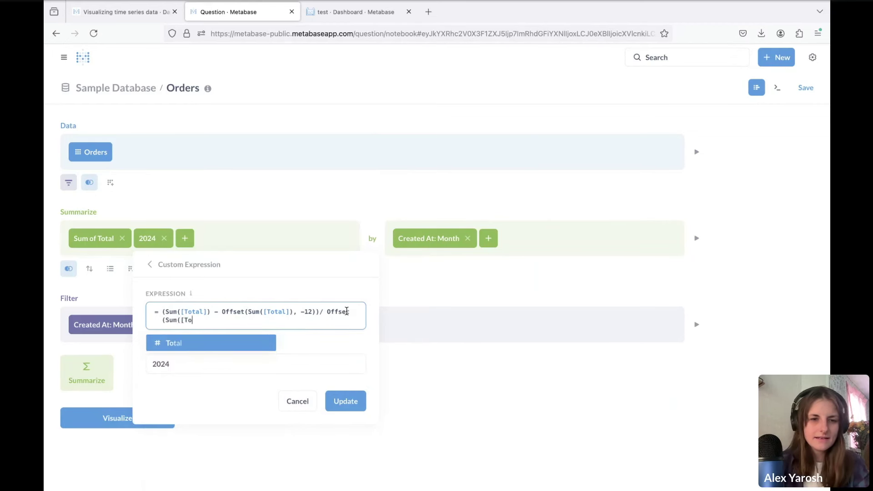
{"action": "left_click", "coordinate": [253, 339]}
{"action": "type", "text": ", "}
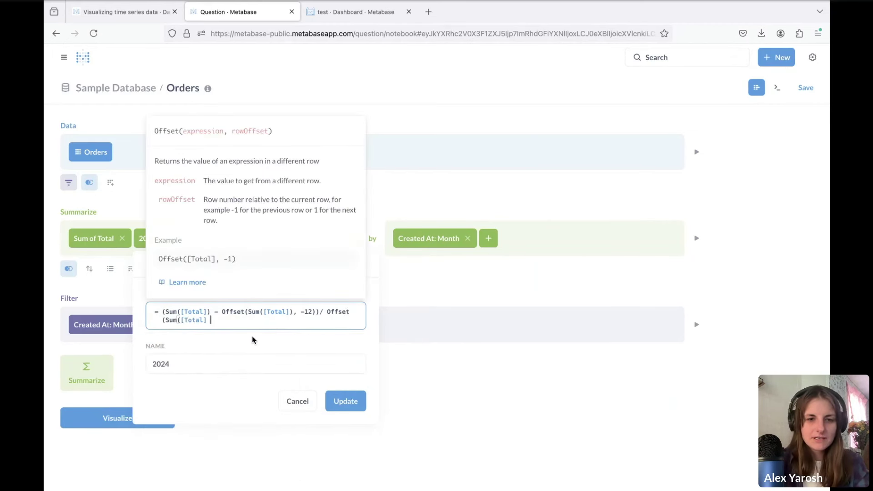
{"action": "type", "text": "-12)"}
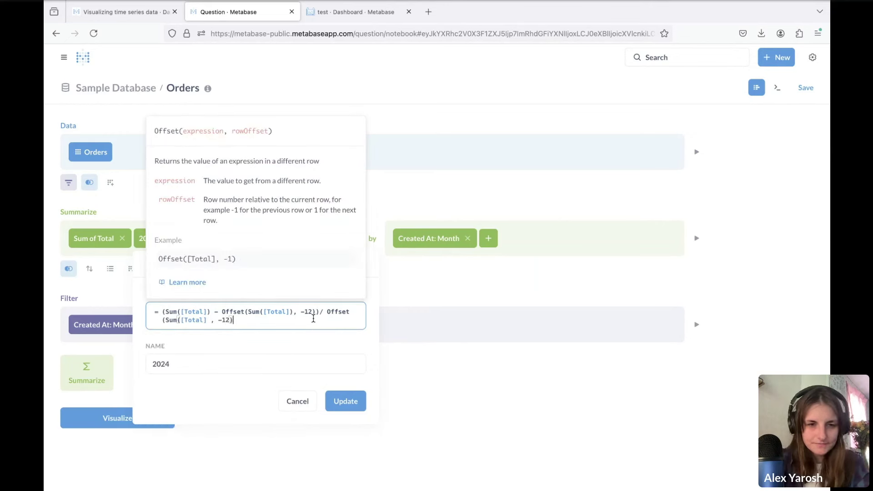
{"action": "left_click", "coordinate": [211, 320]}
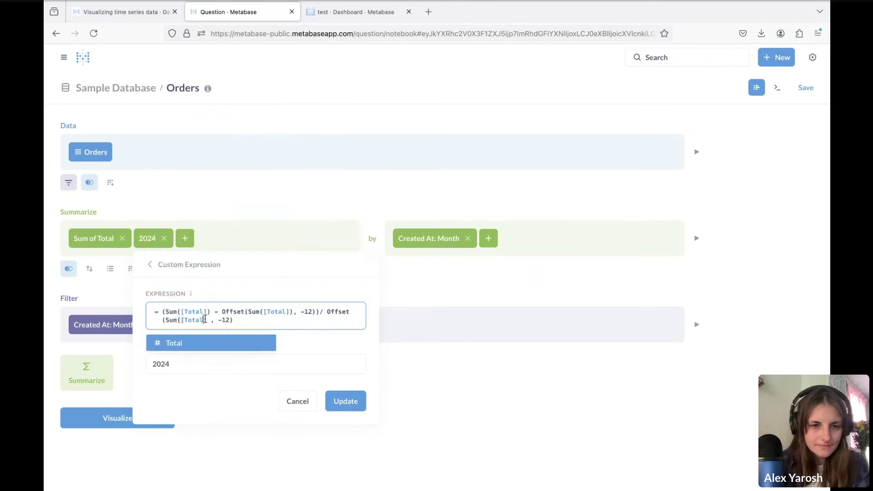
{"action": "type", "text": ")"}
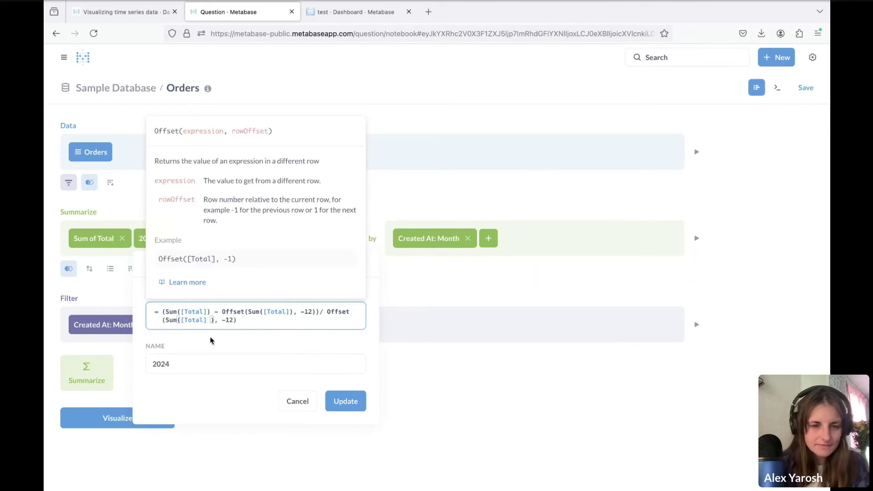
Rename the custom expression "% difference 2024 vs 2025" and update it.
{"action": "double_click", "coordinate": [218, 363]}
{"action": "left_click", "coordinate": [222, 363]}
{"action": "left_click_drag", "start_coordinate": [222, 362], "coordinate": [114, 352]}
{"action": "type", "text": "% "}
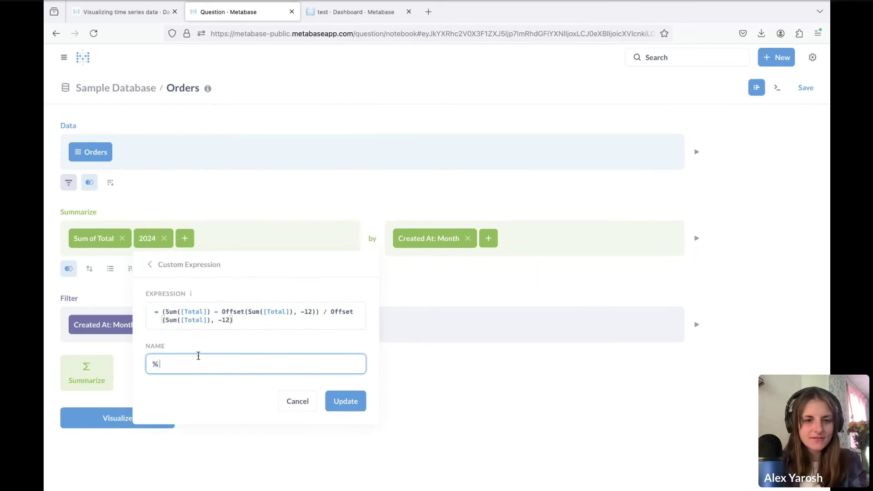
{"action": "type", "text": "difference"}
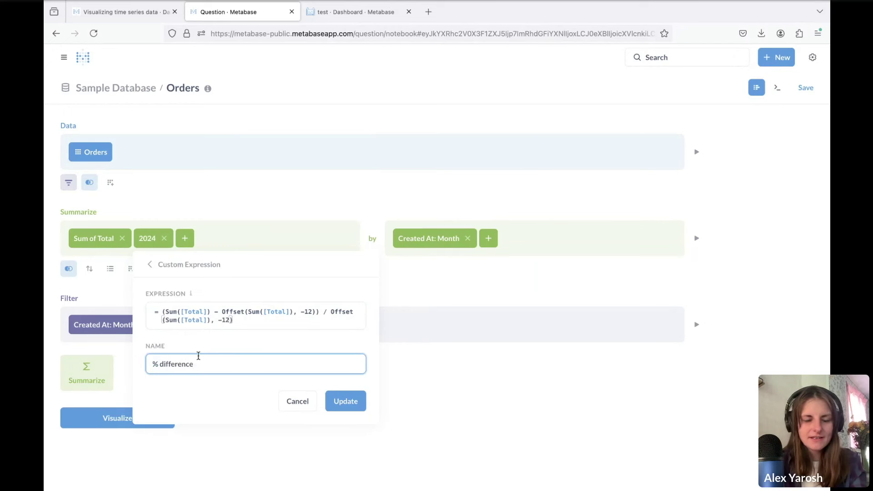
{"action": "type", "text": " 2024 "}
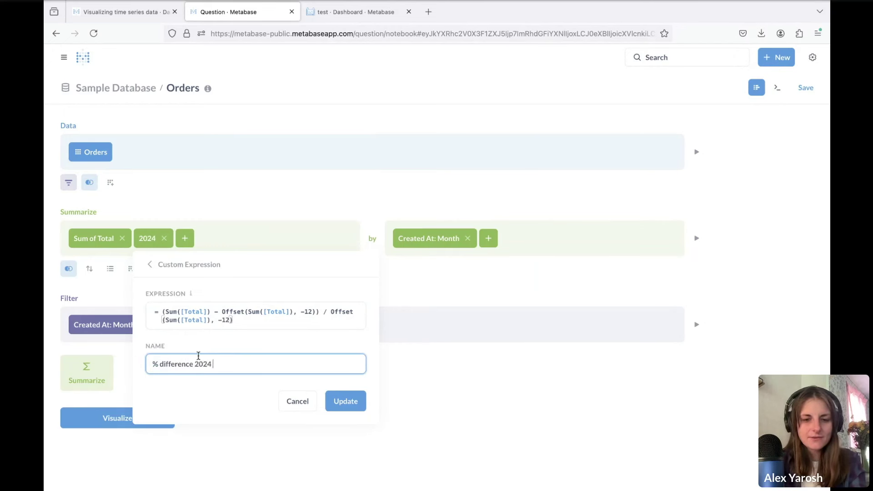
{"action": "type", "text": "vs 2025"}
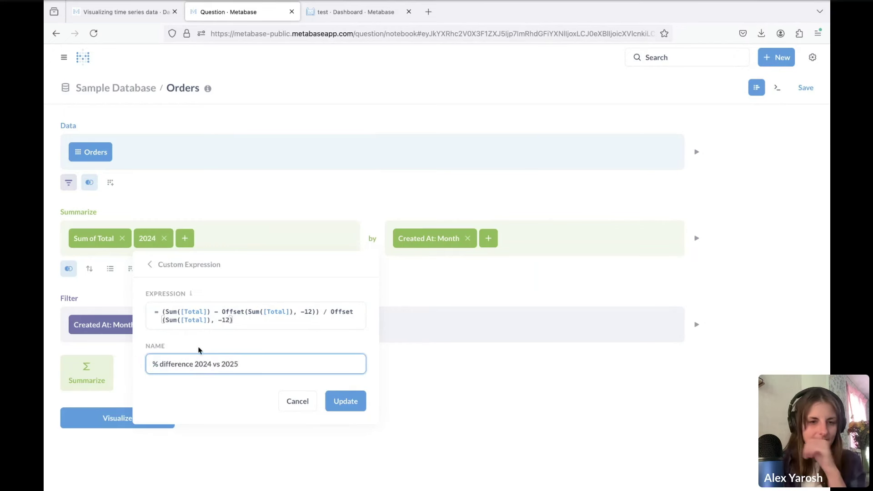
{"action": "left_click", "coordinate": [345, 401]}
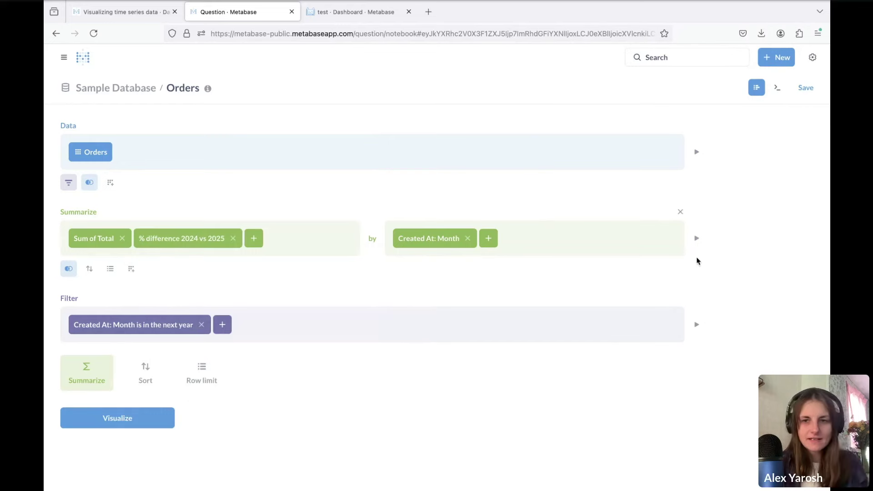
Preview the results of the filter stage and visualize the question.
{"action": "left_click", "coordinate": [697, 325]}
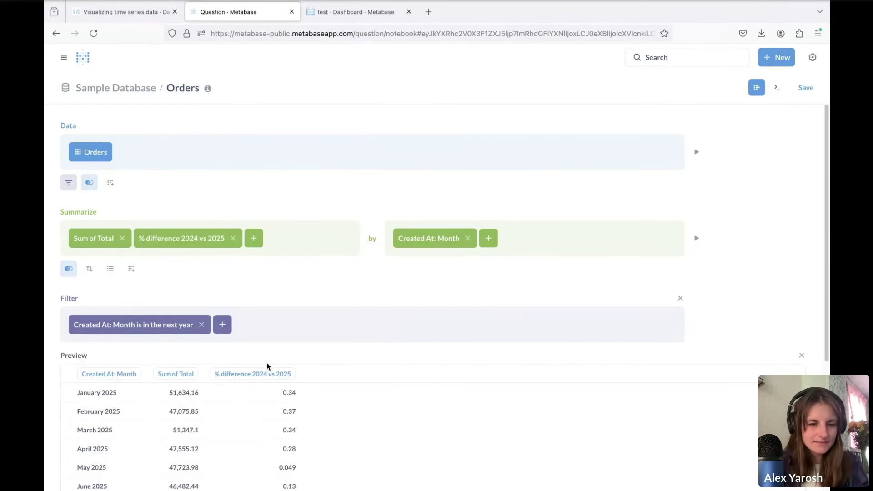
{"action": "scroll", "coordinate": [254, 365], "scroll_direction": "down", "scroll_amount": 5}
{"action": "left_click", "coordinate": [144, 473]}
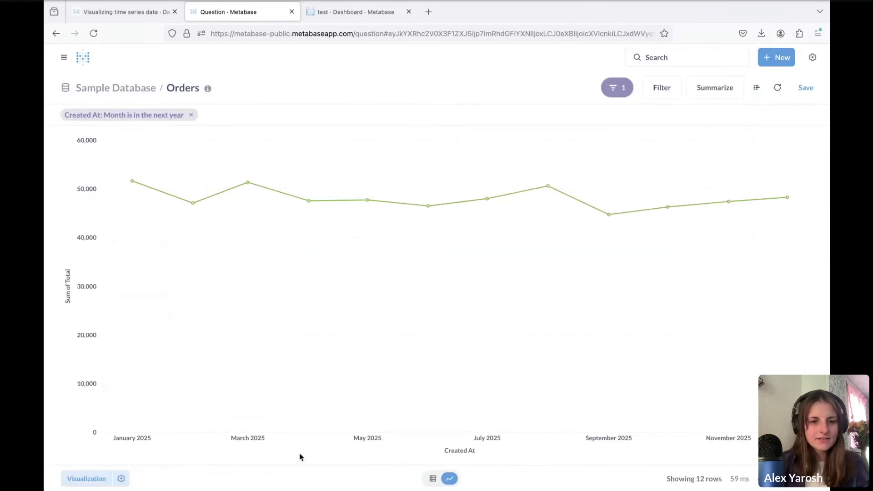
Change the visualization to a bar chart with "% difference 2024 vs 2025" on the Y-axis.
{"action": "left_click", "coordinate": [81, 478]}
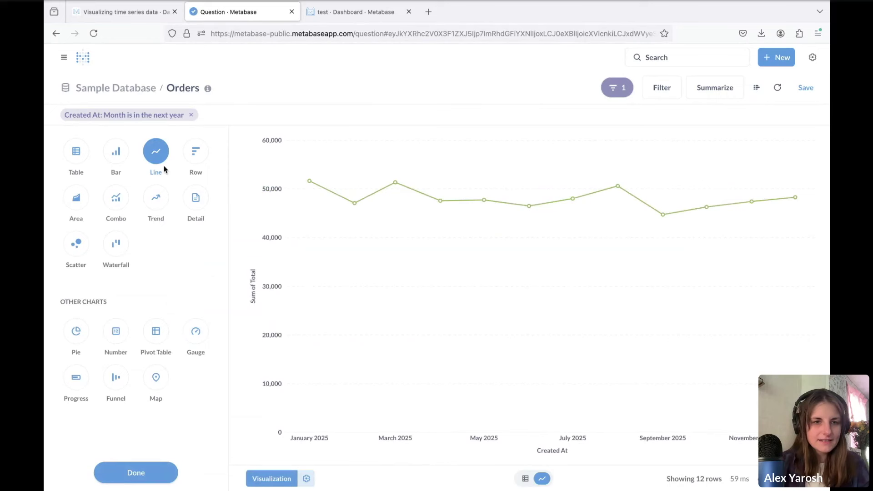
{"action": "left_click", "coordinate": [116, 150]}
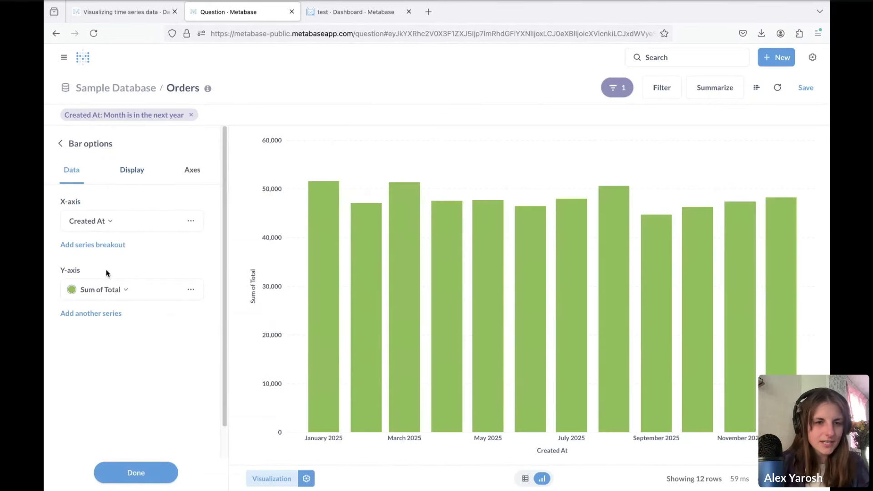
{"action": "left_click", "coordinate": [106, 291]}
{"action": "left_click", "coordinate": [128, 338]}
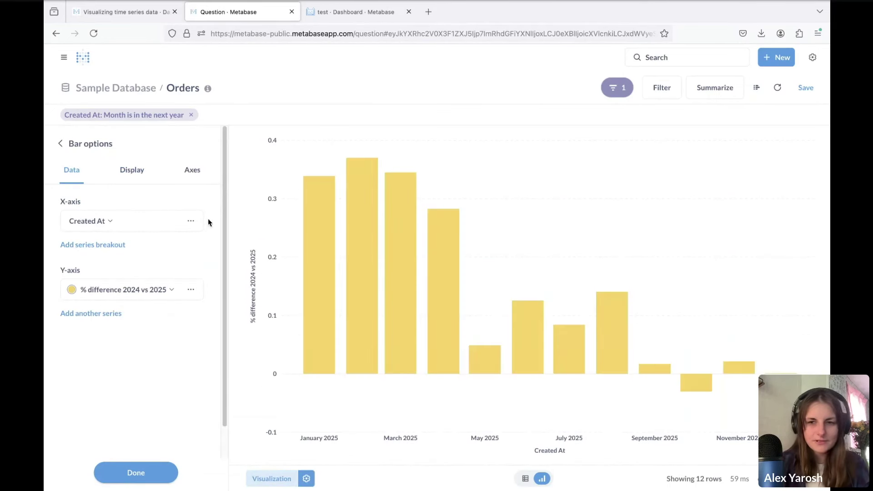
Format the "% difference 2024 vs 2025" series values as percentages.
{"action": "left_click", "coordinate": [191, 290]}
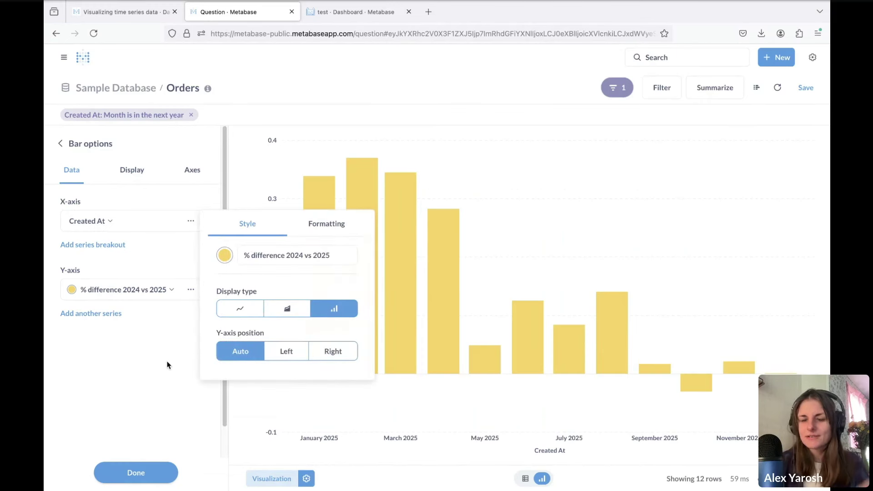
{"action": "left_click", "coordinate": [328, 224]}
{"action": "left_click", "coordinate": [272, 203]}
{"action": "left_click", "coordinate": [253, 246]}
{"action": "left_click", "coordinate": [186, 172]}
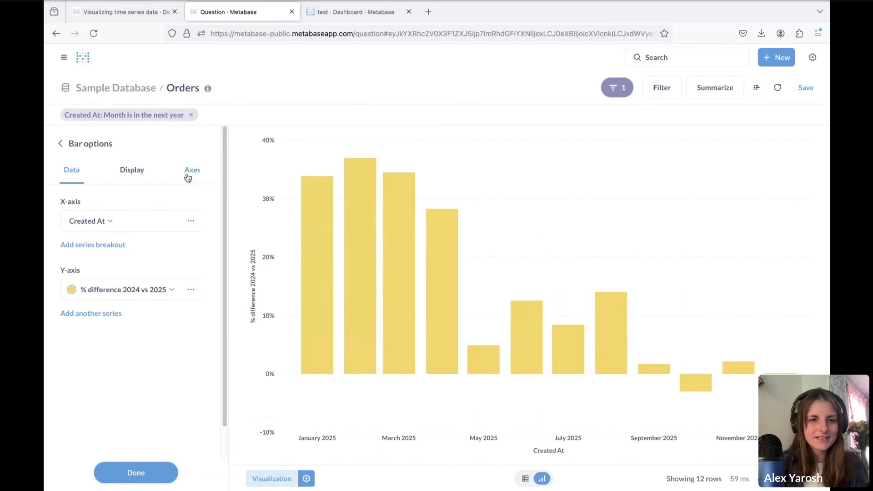
Show the values on the bar chart's data points.
{"action": "left_click", "coordinate": [132, 170]}
{"action": "left_click", "coordinate": [189, 252]}
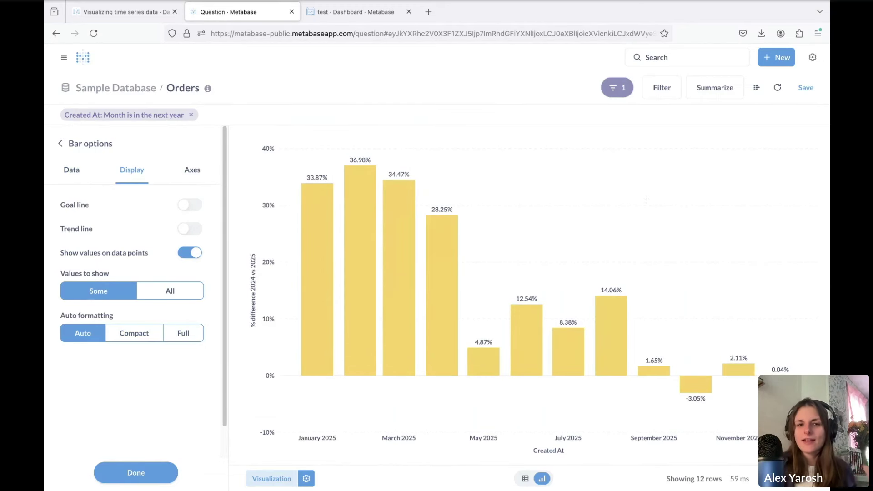
{"action": "mouse_move", "coordinate": [357, 181]}
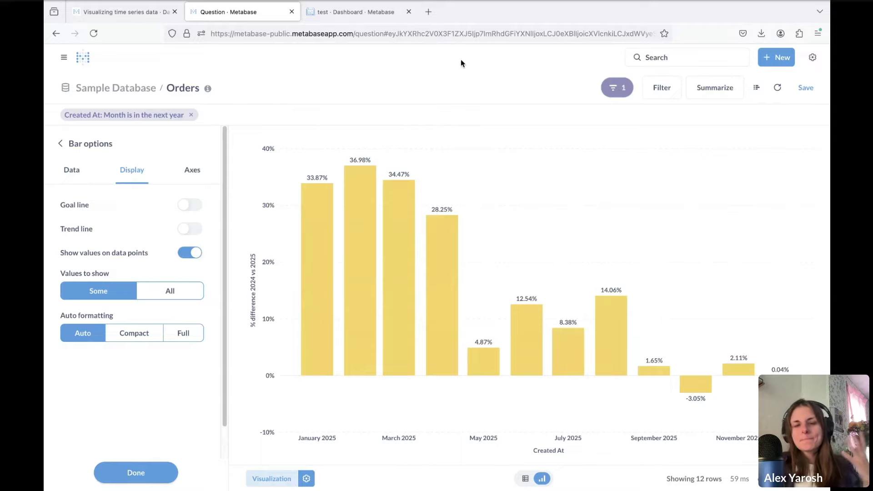
Review the period-over-period comparison examples on the "Visualizing time series data" dashboard.
{"action": "key", "text": "ctrl+shift+Tab"}
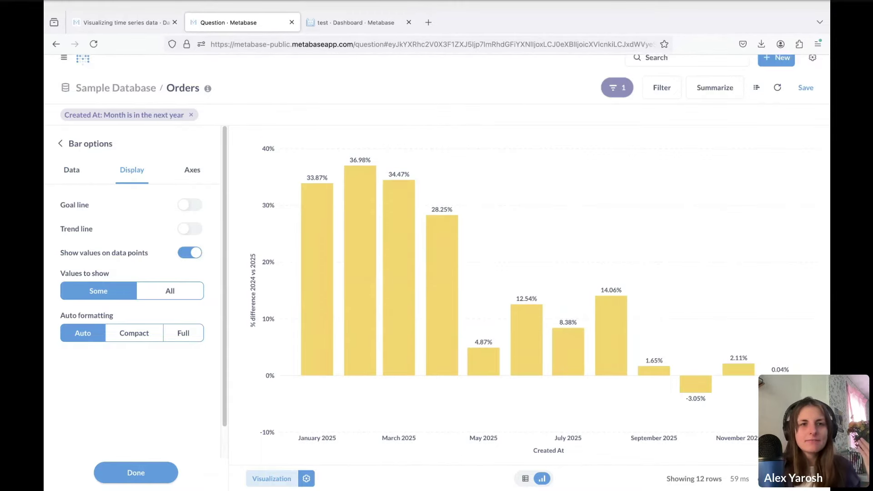
{"action": "scroll", "coordinate": [388, 86], "scroll_direction": "up", "scroll_amount": 10}
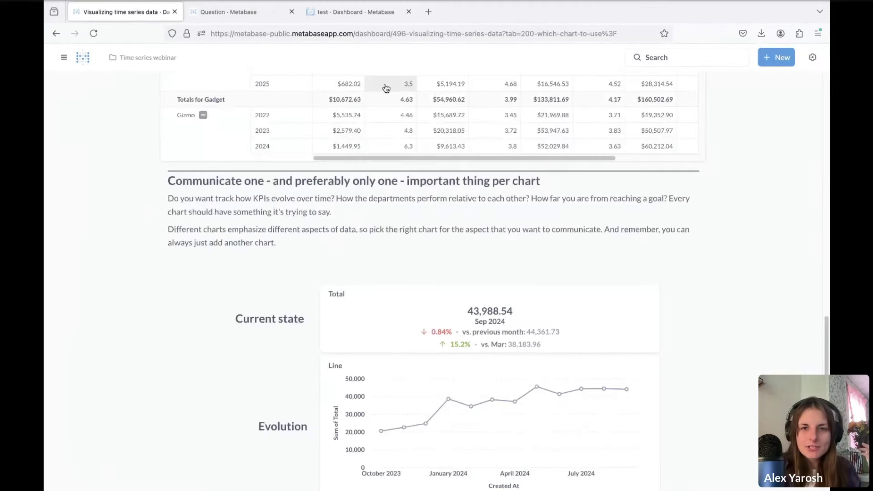
{"action": "scroll", "coordinate": [388, 87], "scroll_direction": "up", "scroll_amount": 15}
{"action": "left_click", "coordinate": [463, 119]}
{"action": "scroll", "coordinate": [607, 308], "scroll_direction": "down", "scroll_amount": 9}
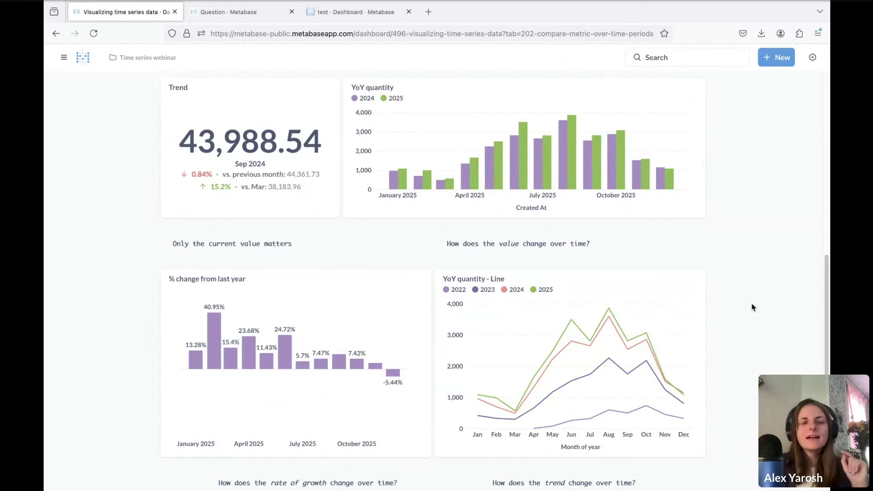
{"action": "scroll", "coordinate": [587, 342], "scroll_direction": "up", "scroll_amount": 8}
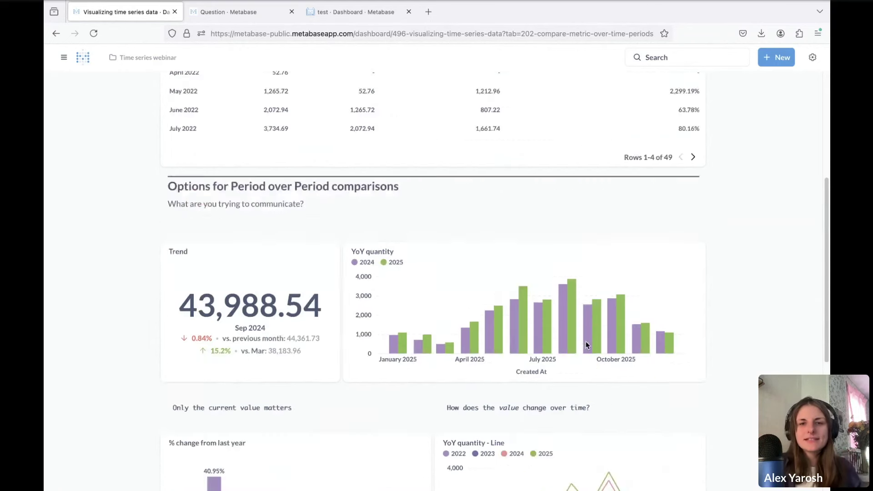
{"action": "scroll", "coordinate": [611, 339], "scroll_direction": "down", "scroll_amount": 8}
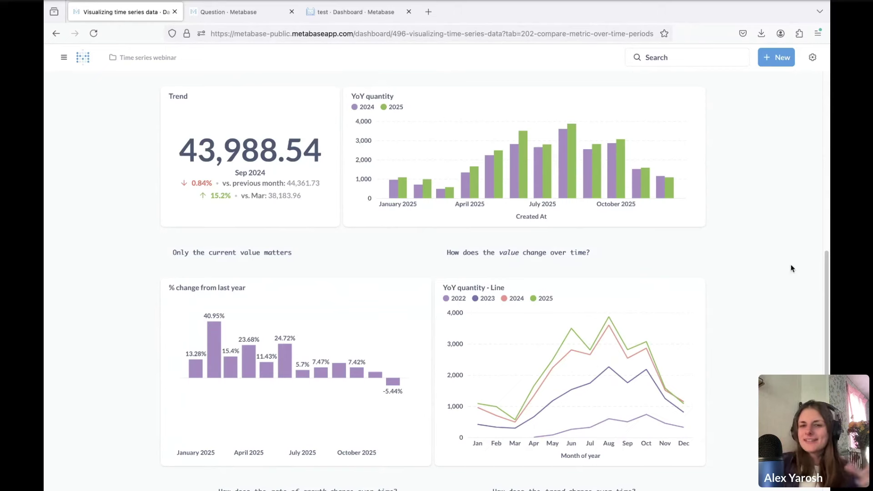
{"action": "scroll", "coordinate": [751, 210], "scroll_direction": "up", "scroll_amount": 4}
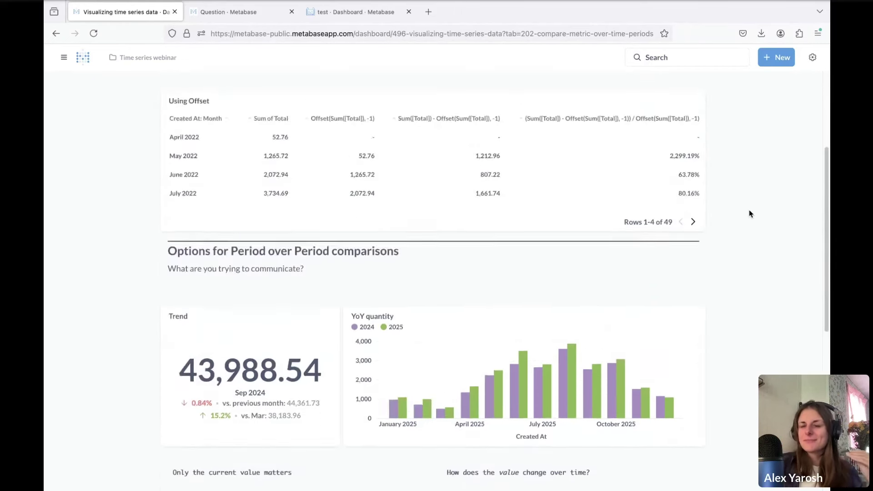
{"action": "scroll", "coordinate": [748, 214], "scroll_direction": "down", "scroll_amount": 5}
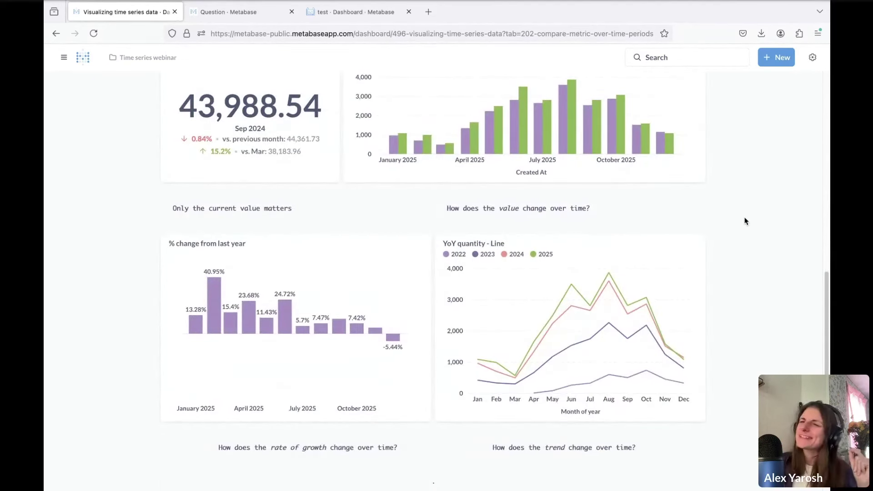
{"action": "scroll", "coordinate": [740, 233], "scroll_direction": "up", "scroll_amount": 1}
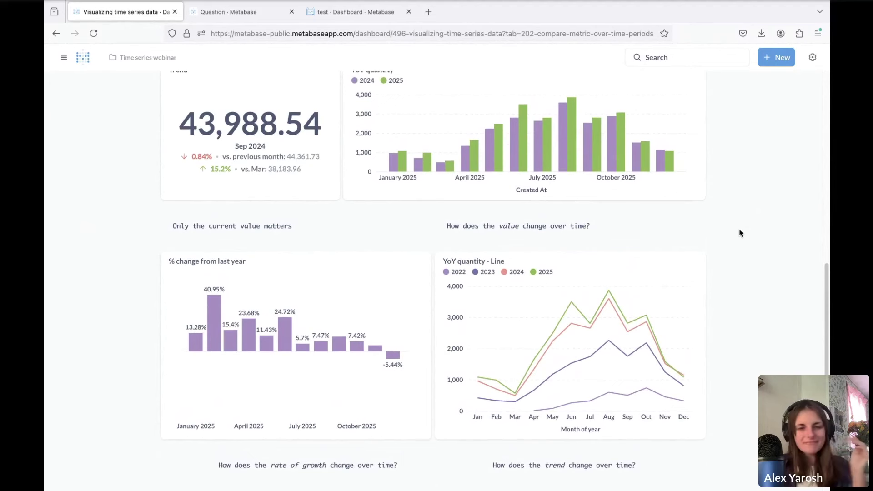
{"action": "scroll", "coordinate": [740, 230], "scroll_direction": "up", "scroll_amount": 1}
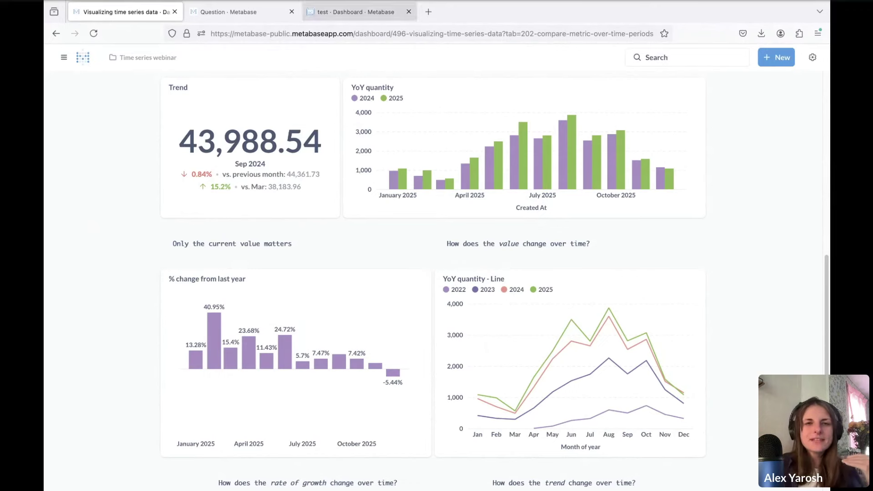
Start a new question using the Orders table as its starting data.
{"action": "left_click", "coordinate": [228, 12]}
{"action": "left_click", "coordinate": [440, 289]}
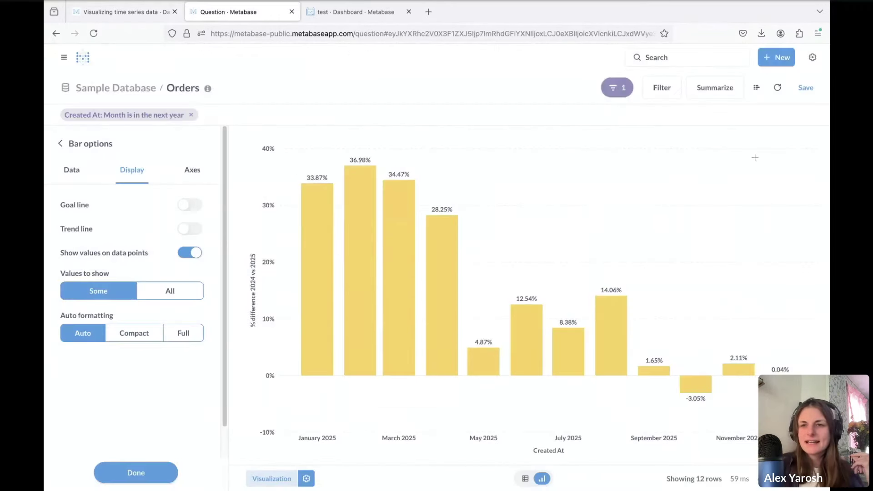
{"action": "left_click", "coordinate": [776, 58]}
{"action": "left_click", "coordinate": [731, 83]}
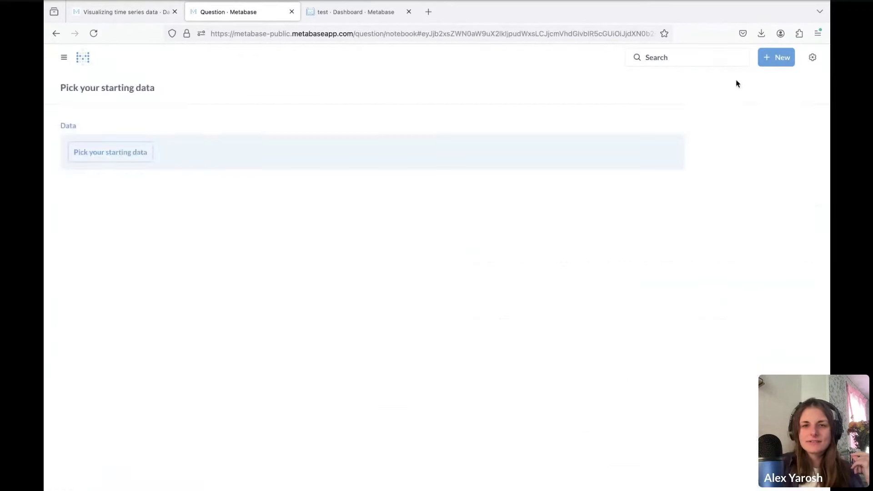
{"action": "left_click", "coordinate": [200, 199]}
Summarize the Orders data by the sum of Quantity.
{"action": "left_click", "coordinate": [121, 303]}
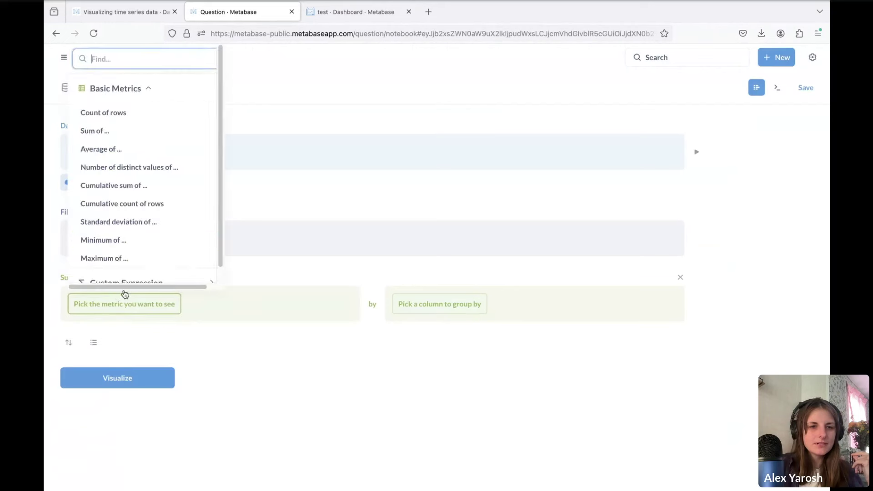
{"action": "left_click", "coordinate": [132, 137]}
{"action": "left_click", "coordinate": [111, 222]}
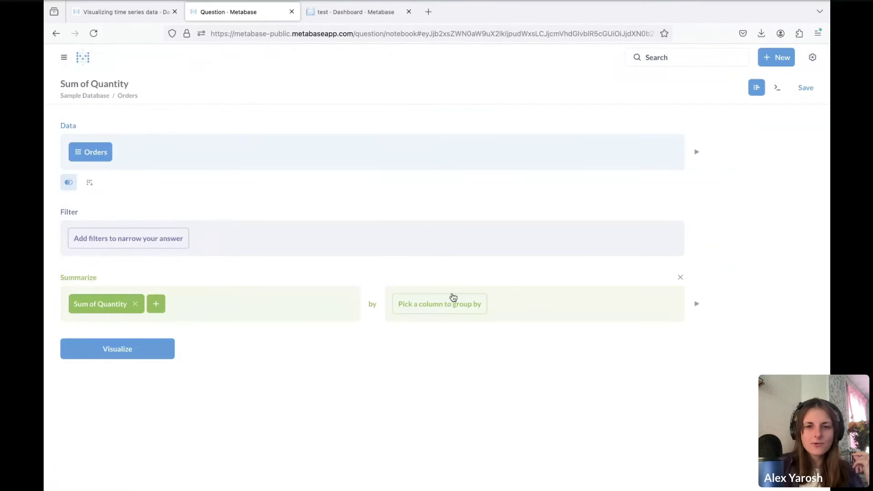
Group the Sum of Quantity by Created At: Month.
{"action": "left_click", "coordinate": [452, 300]}
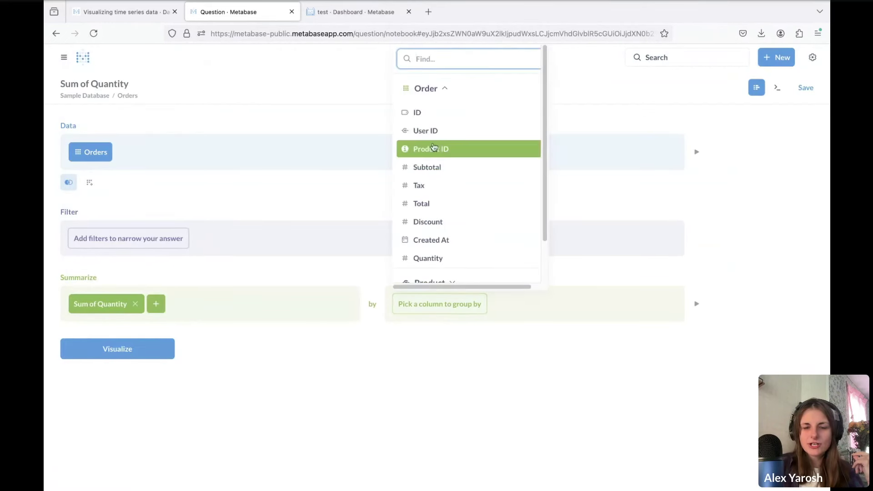
{"action": "left_click", "coordinate": [433, 248]}
{"action": "left_click", "coordinate": [488, 304]}
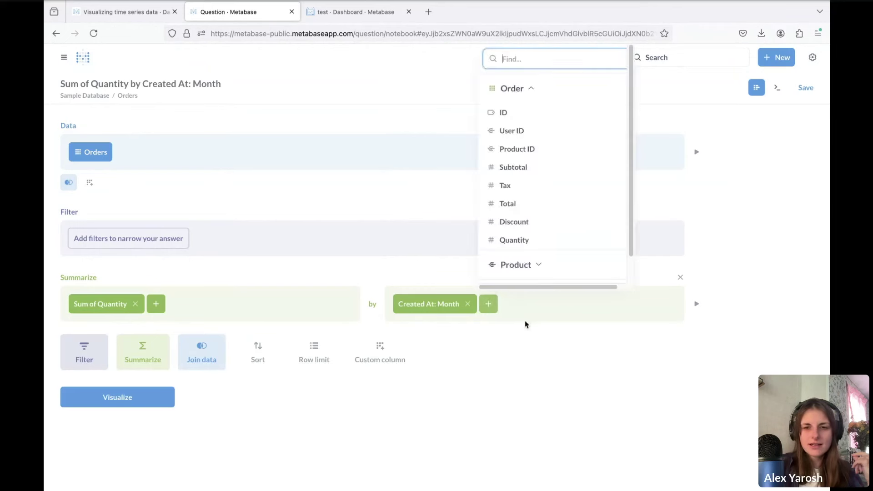
{"action": "scroll", "coordinate": [530, 228], "scroll_direction": "down", "scroll_amount": 1}
{"action": "left_click", "coordinate": [518, 238]}
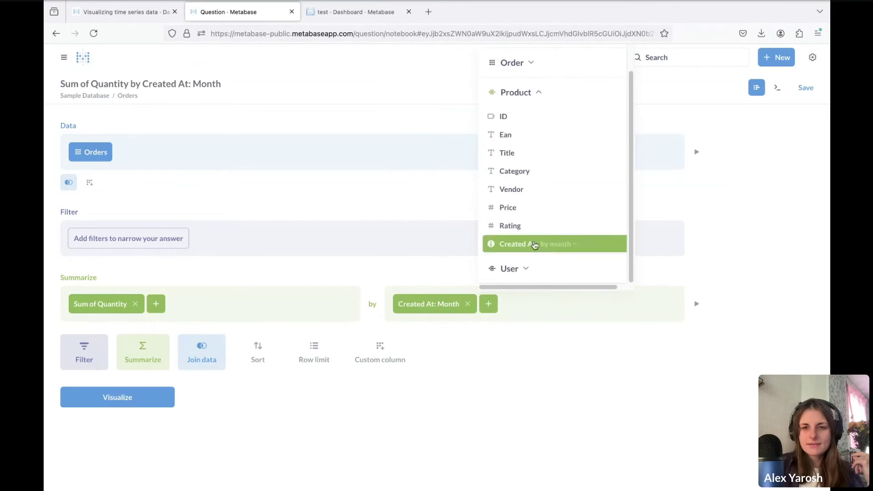
Change the summarized metric to Sum of Total and add Product → Category as a second grouping.
{"action": "left_click", "coordinate": [109, 303]}
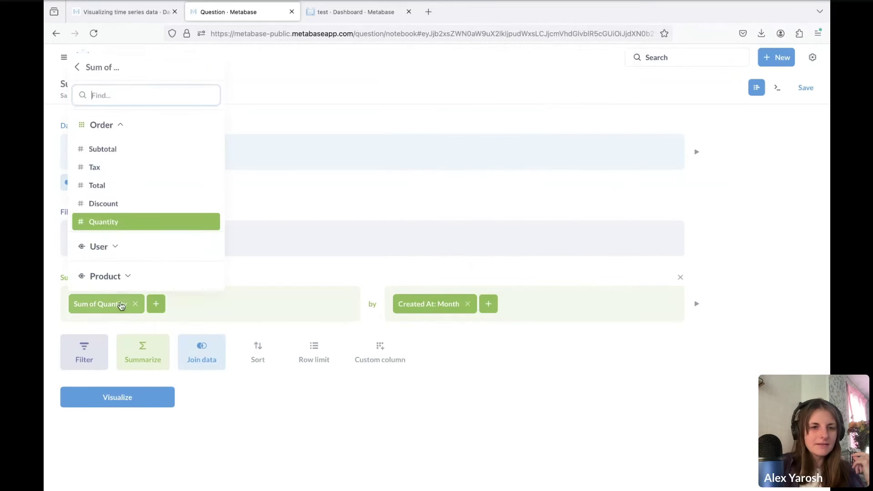
{"action": "left_click", "coordinate": [113, 185]}
{"action": "left_click", "coordinate": [488, 304]}
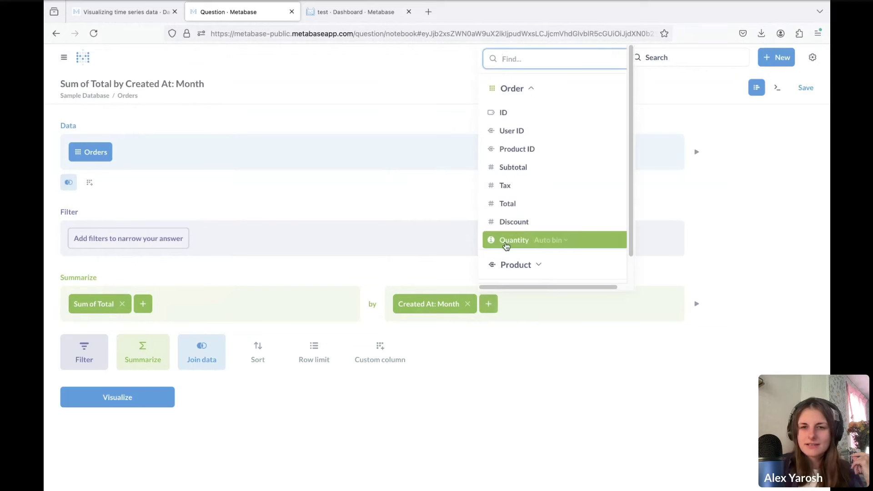
{"action": "left_click", "coordinate": [509, 265]}
{"action": "left_click", "coordinate": [511, 198]}
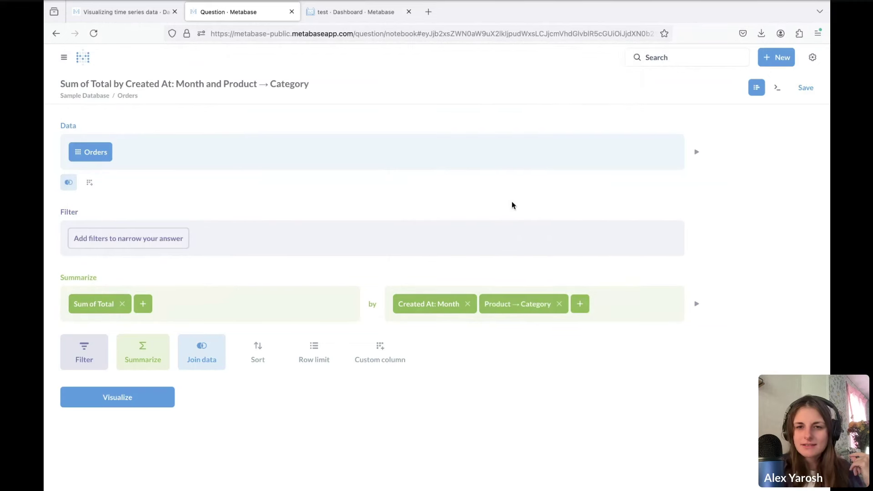
Visualize the monthly Sum of Total by product category, and preview the summarized rows in the query editor.
{"action": "left_click", "coordinate": [140, 398]}
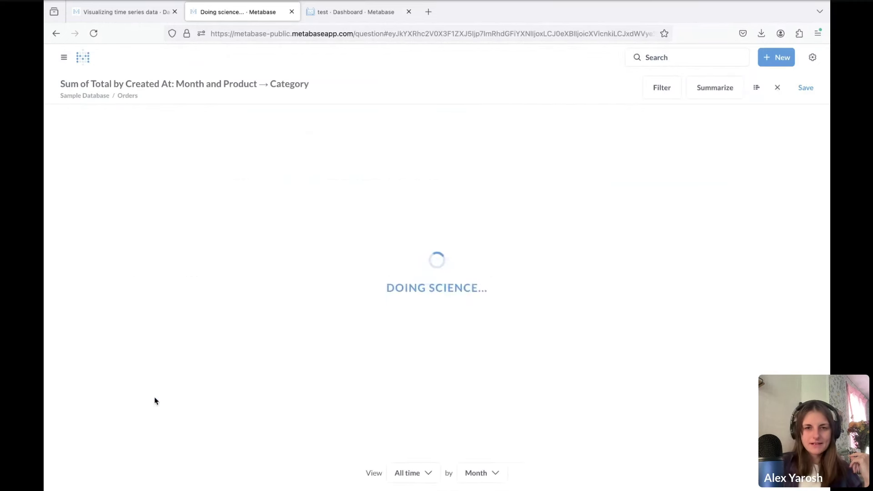
{"action": "left_click", "coordinate": [756, 87]}
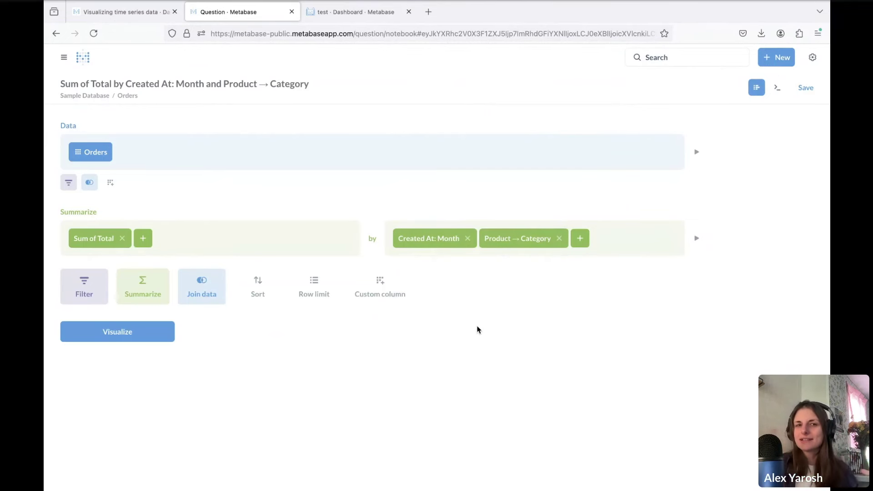
{"action": "left_click", "coordinate": [144, 337]}
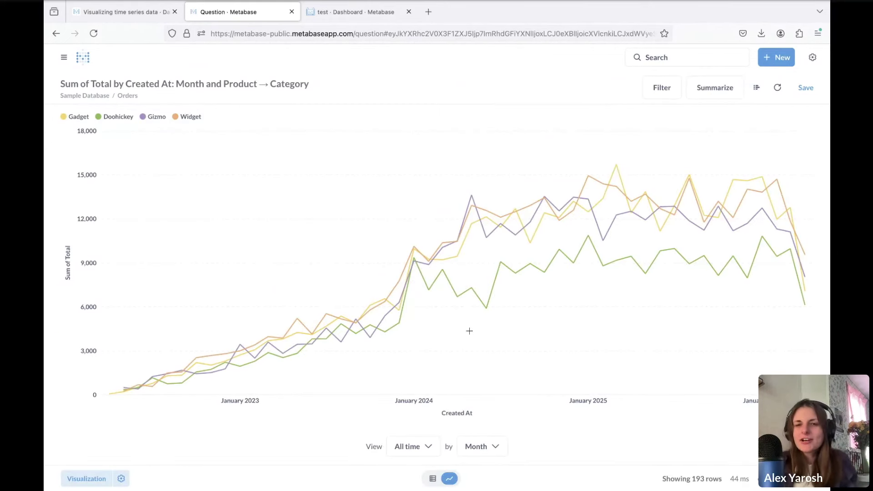
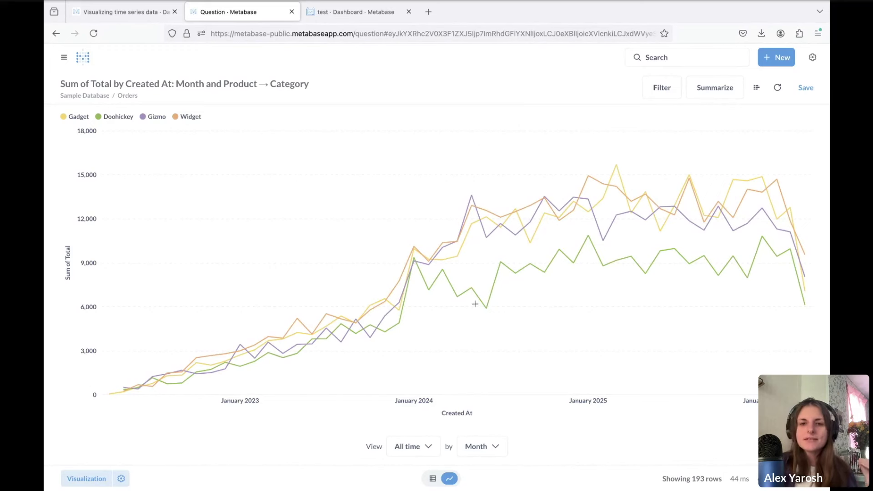
{"action": "mouse_move", "coordinate": [487, 312]}
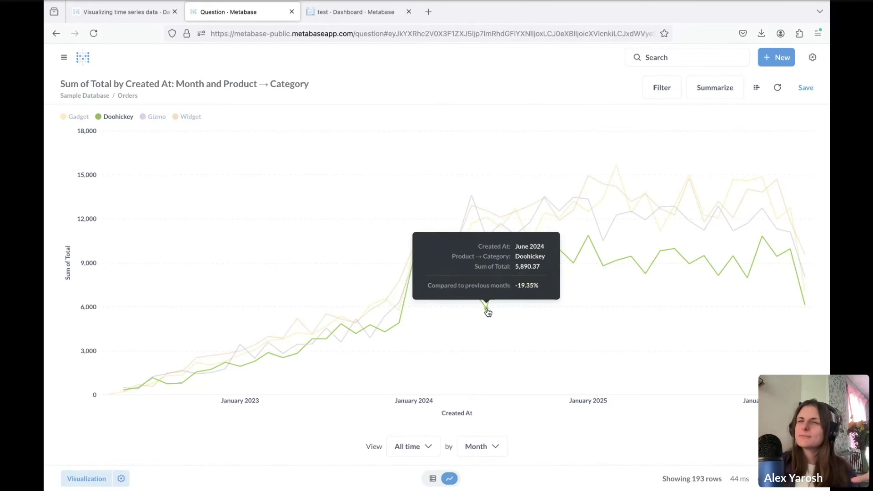
{"action": "left_click", "coordinate": [757, 89]}
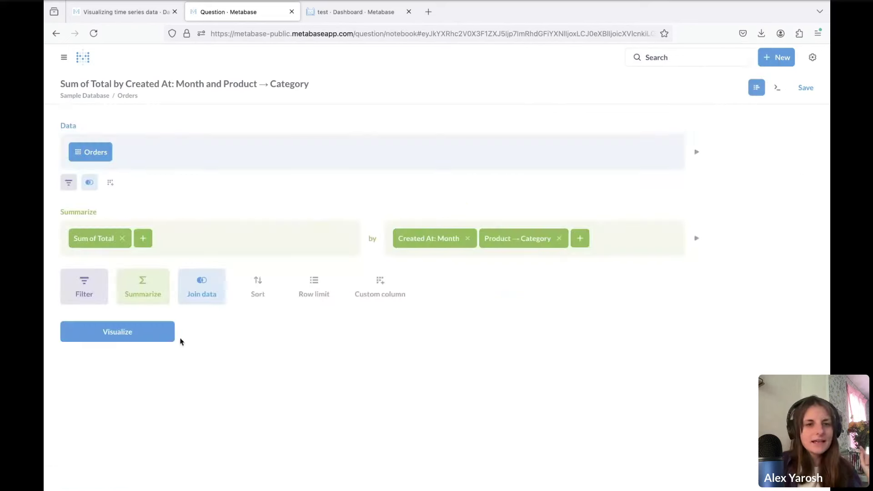
{"action": "left_click", "coordinate": [696, 238]}
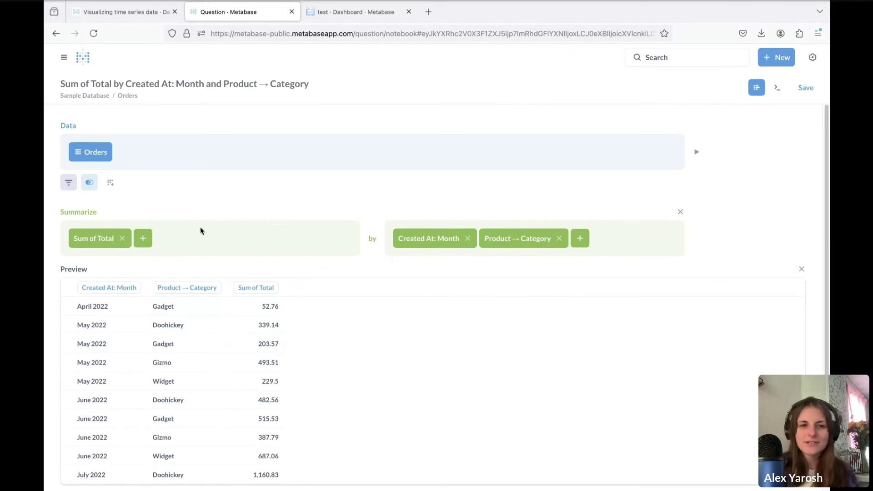
Start a second metric as a custom expression that sums the Total column.
{"action": "left_click", "coordinate": [149, 238]}
{"action": "scroll", "coordinate": [198, 437], "scroll_direction": "down", "scroll_amount": 1}
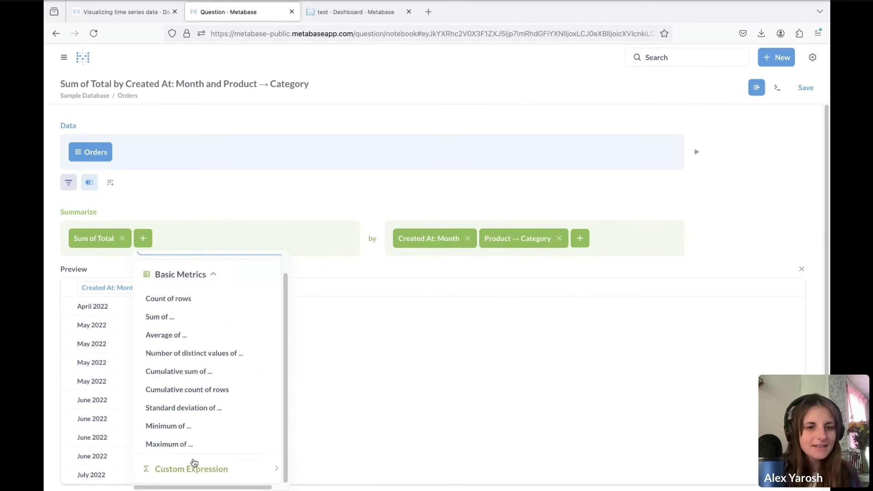
{"action": "left_click", "coordinate": [193, 464]}
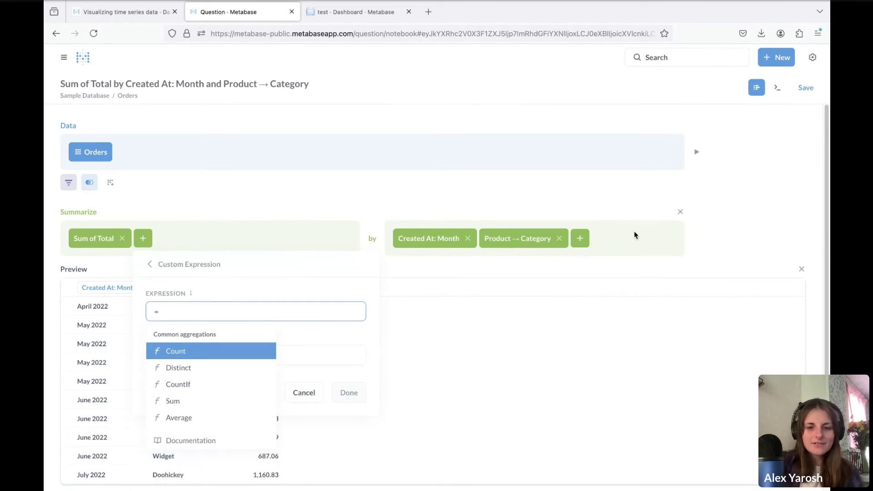
{"action": "type", "text": "Sum"}
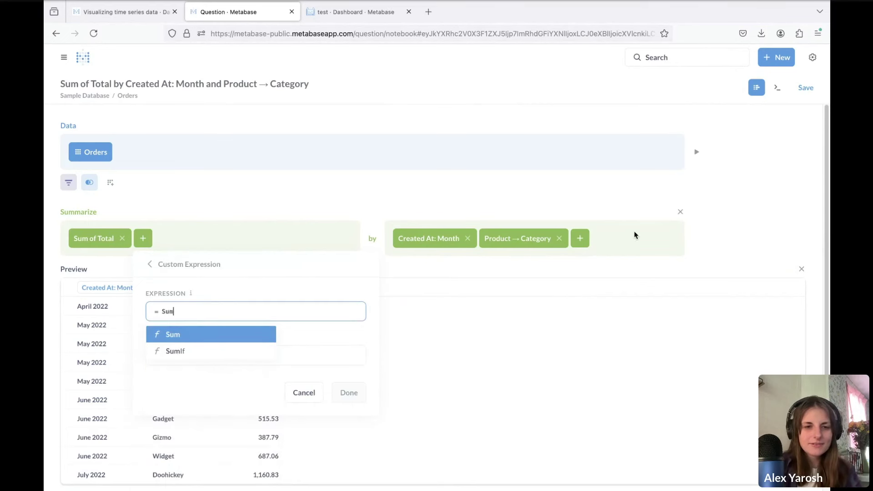
{"action": "type", "text": "([T"}
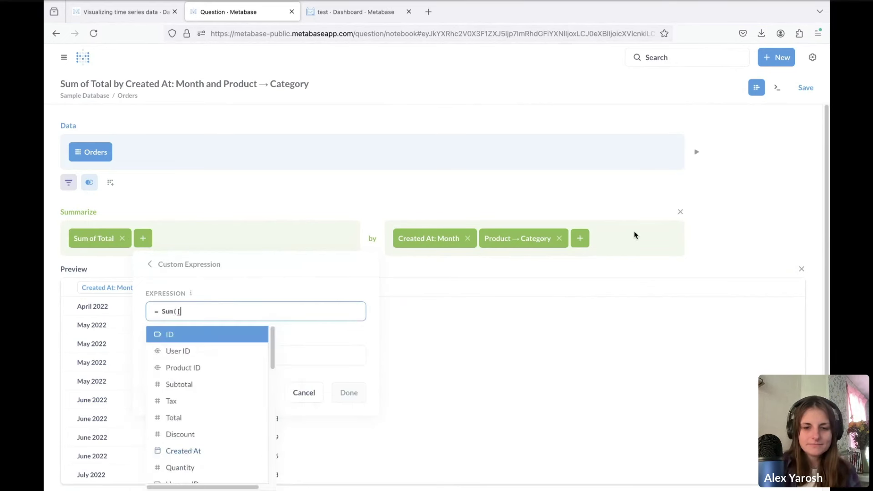
{"action": "left_click", "coordinate": [256, 361]}
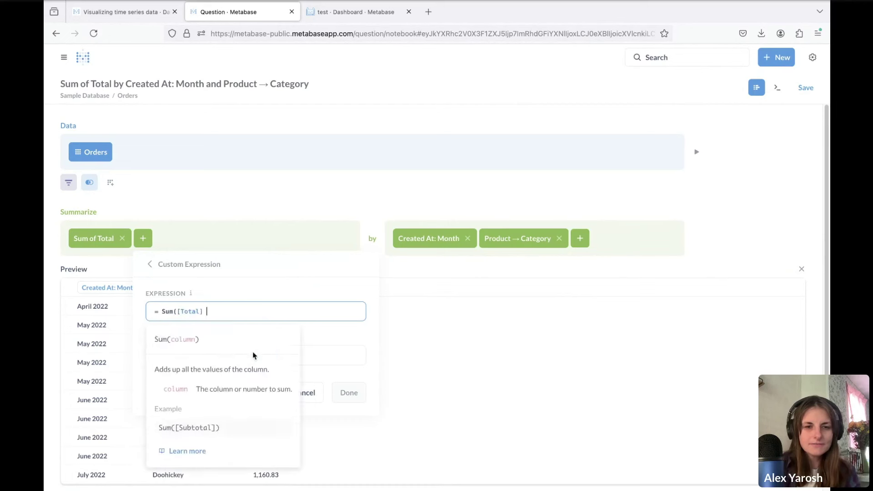
Add the previous row's sum to the custom expression with + Offset(Sum([Total]), -1).
{"action": "type", "text": "+ Of"}
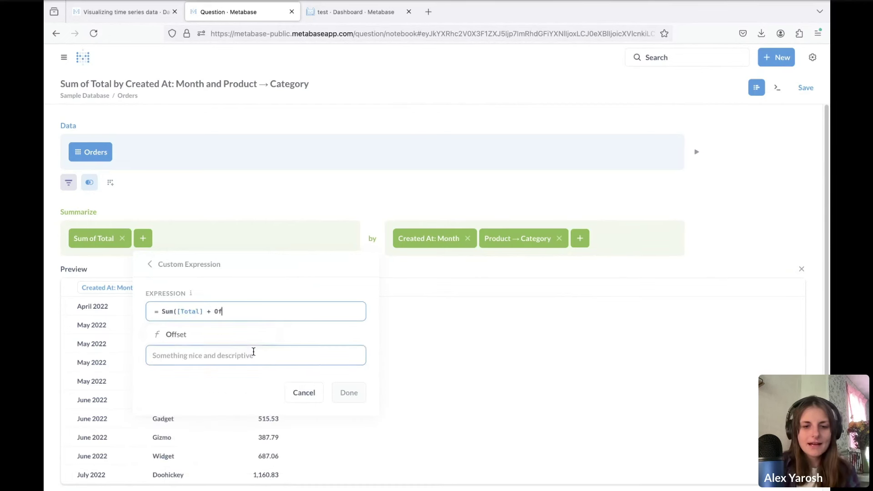
{"action": "type", "text": "fset(Sum"}
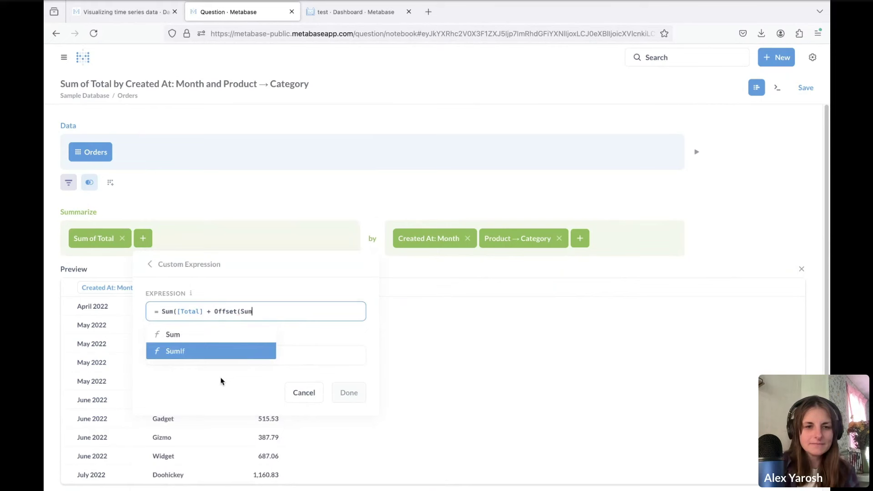
{"action": "left_click", "coordinate": [207, 334]}
{"action": "type", "text": "[T"}
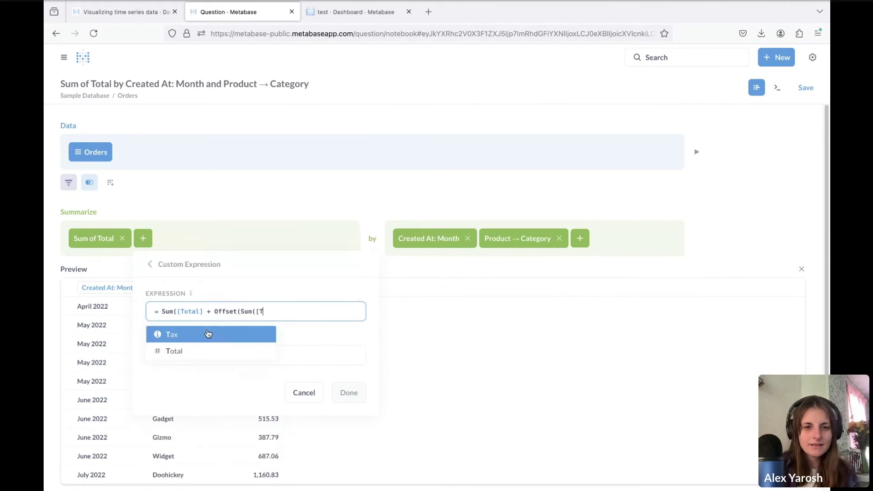
{"action": "left_click", "coordinate": [195, 347]}
{"action": "type", "text": ","}
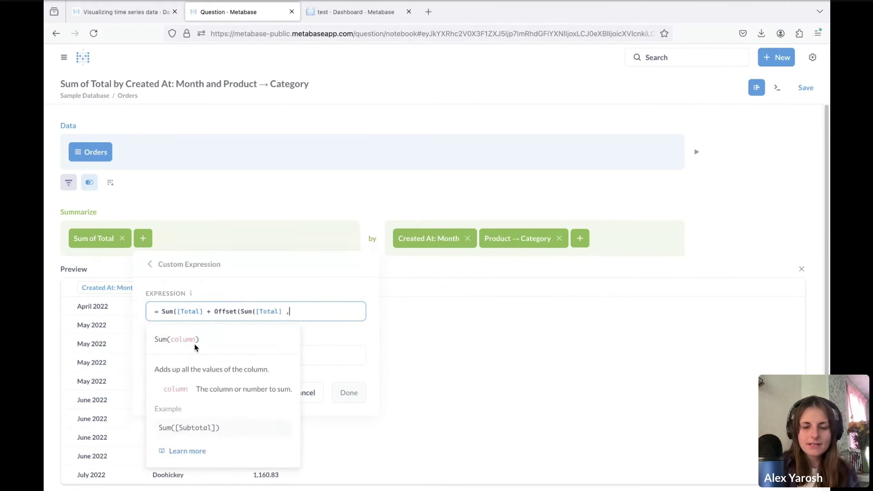
{"action": "type", "text": " -1)"}
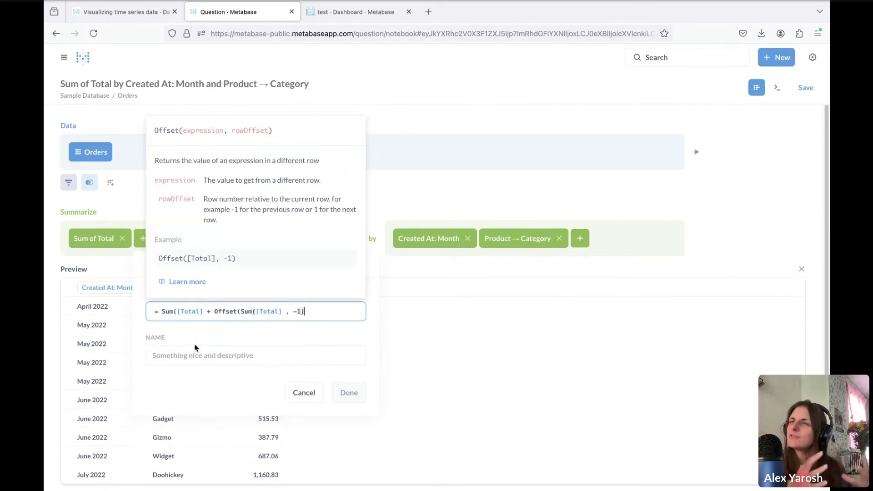
{"action": "type", "text": "+"}
{"action": "left_click", "coordinate": [286, 311]}
{"action": "type", "text": ")"}
Duplicate the Offset term with a row offset of -2 and close the parenthesis of the first Sum([Total]).
{"action": "left_click_drag", "start_coordinate": [318, 311], "coordinate": [213, 311]}
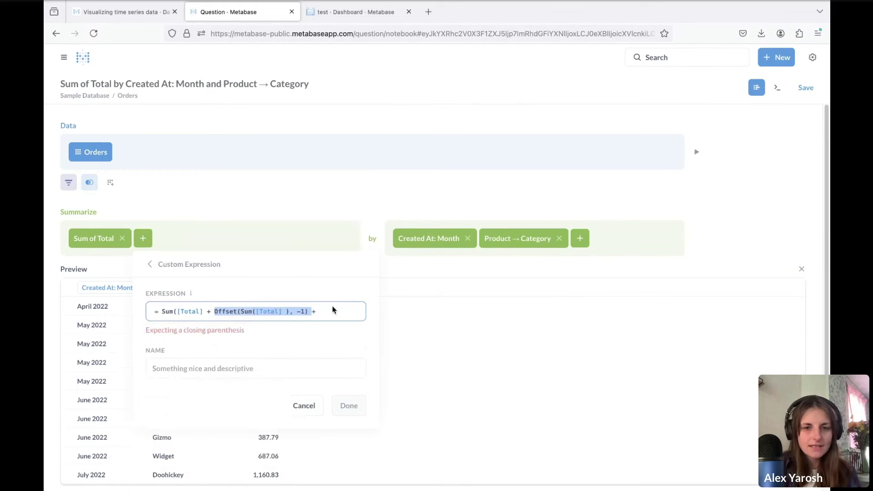
{"action": "key", "text": "ctrl+c"}
{"action": "left_click", "coordinate": [332, 310]}
{"action": "key", "text": "ctrl+v"}
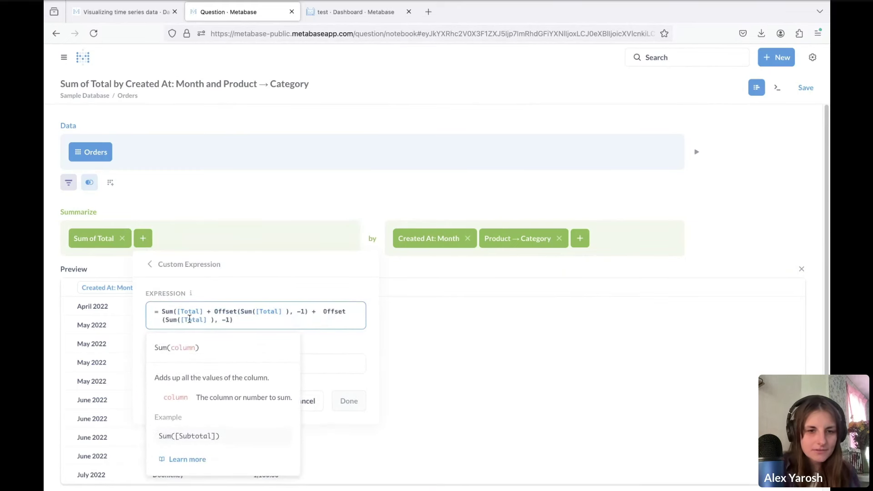
{"action": "left_click", "coordinate": [230, 320]}
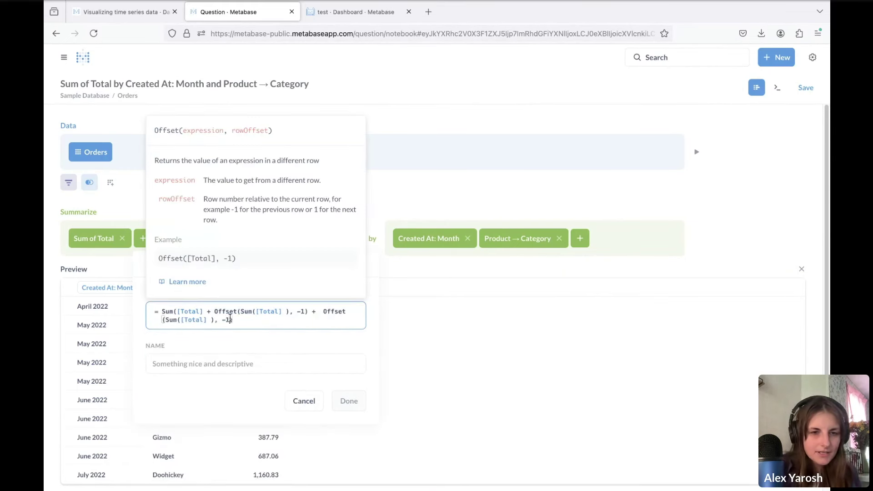
{"action": "left_click", "coordinate": [236, 363]}
{"action": "left_click", "coordinate": [210, 311]}
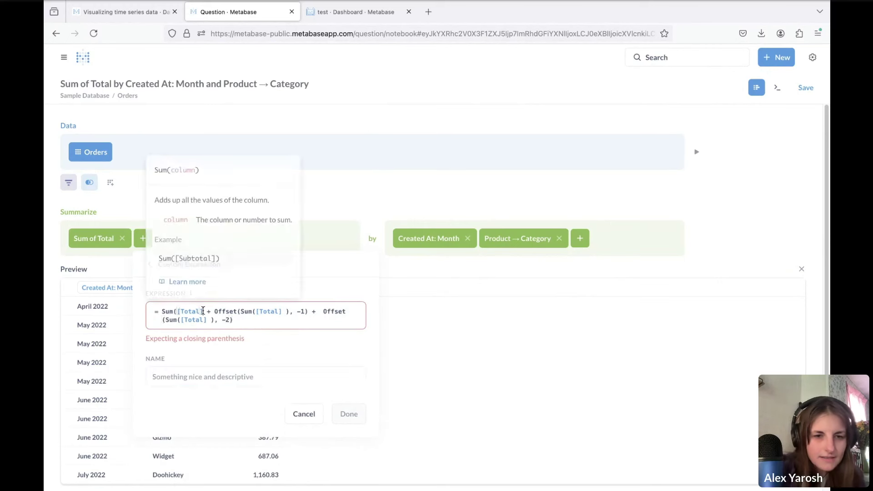
{"action": "type", "text": ")"}
Name the custom expression "3 month moving avg" and add it to the summary.
{"action": "left_click", "coordinate": [210, 369]}
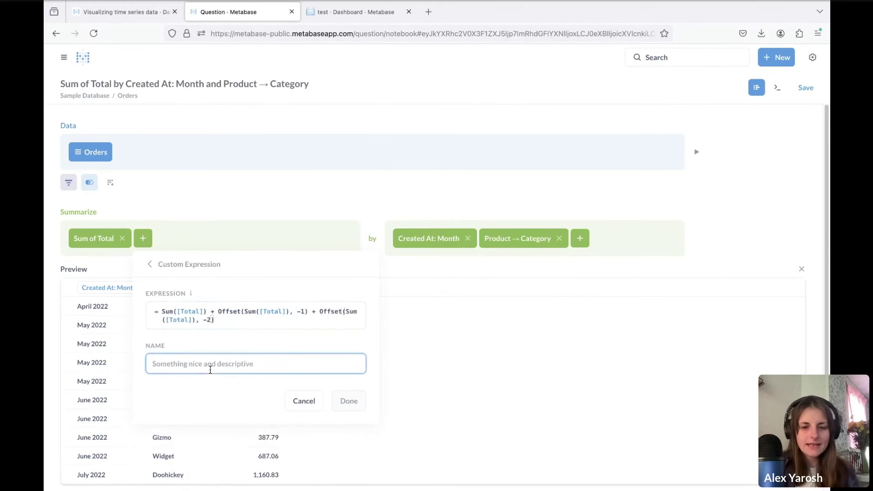
{"action": "type", "text": "3 month "}
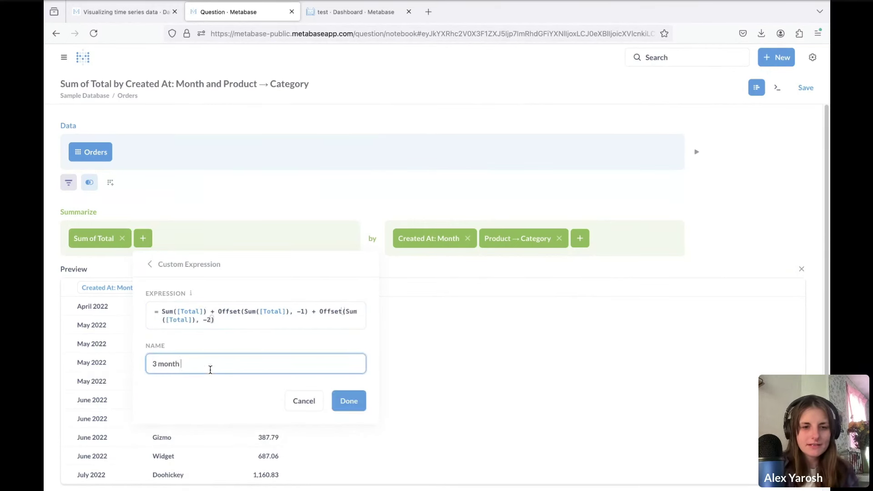
{"action": "type", "text": "moving avg"}
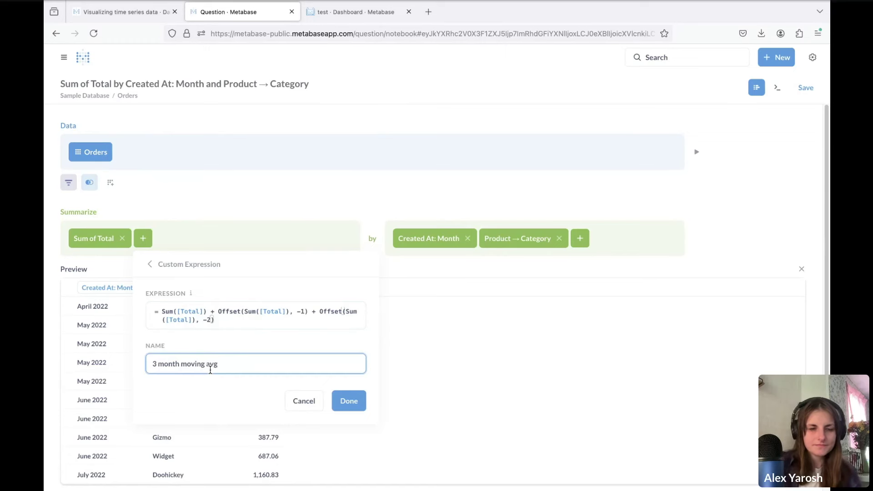
{"action": "left_click", "coordinate": [355, 401]}
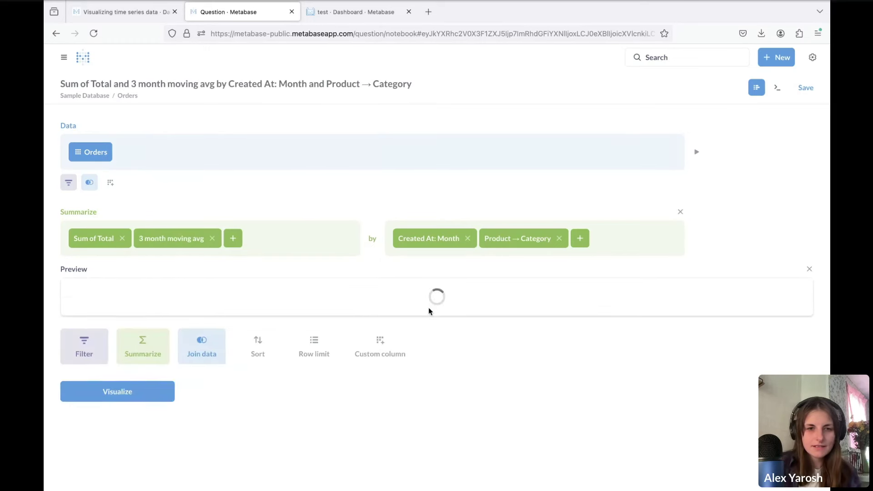
Visualize the question and set Created At as the line chart's x-axis.
{"action": "scroll", "coordinate": [209, 370], "scroll_direction": "down", "scroll_amount": 3}
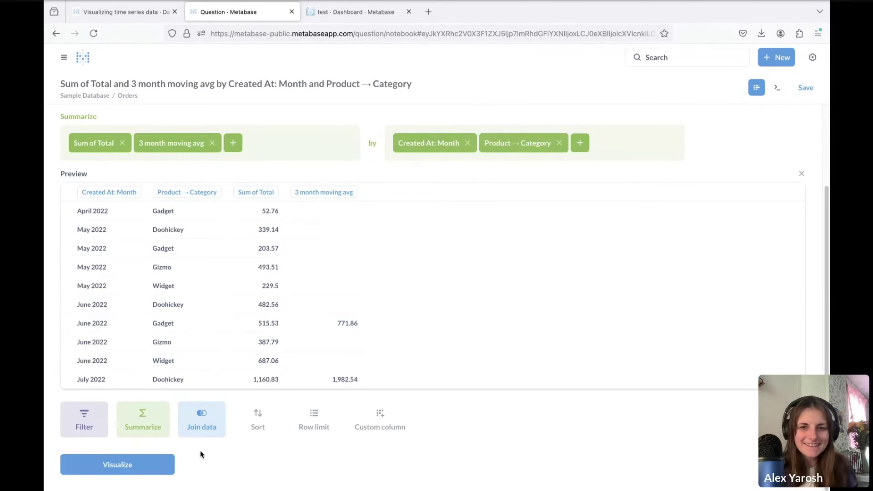
{"action": "left_click", "coordinate": [131, 468]}
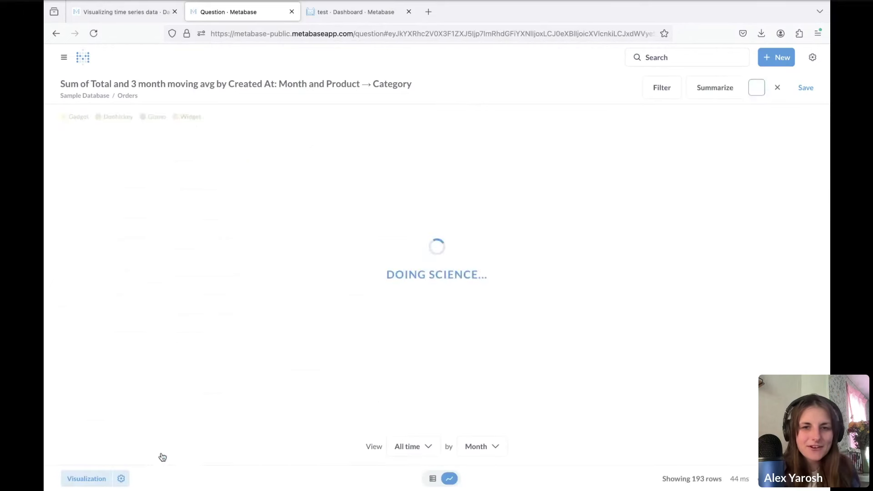
{"action": "left_click", "coordinate": [87, 479]}
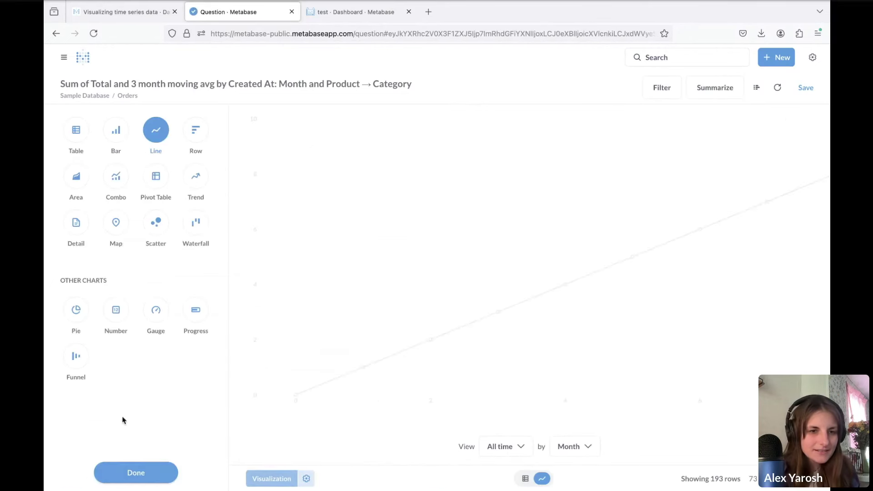
{"action": "left_click", "coordinate": [165, 123]}
{"action": "left_click", "coordinate": [100, 202]}
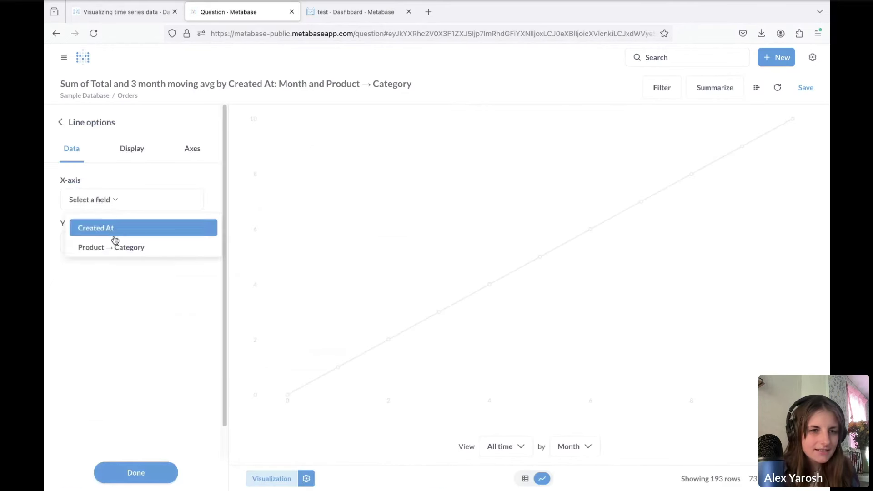
{"action": "left_click", "coordinate": [116, 230]}
Plot Sum of Total broken out by Product → Category, and switch the y-axis metric to 3 month moving avg.
{"action": "left_click", "coordinate": [104, 273]}
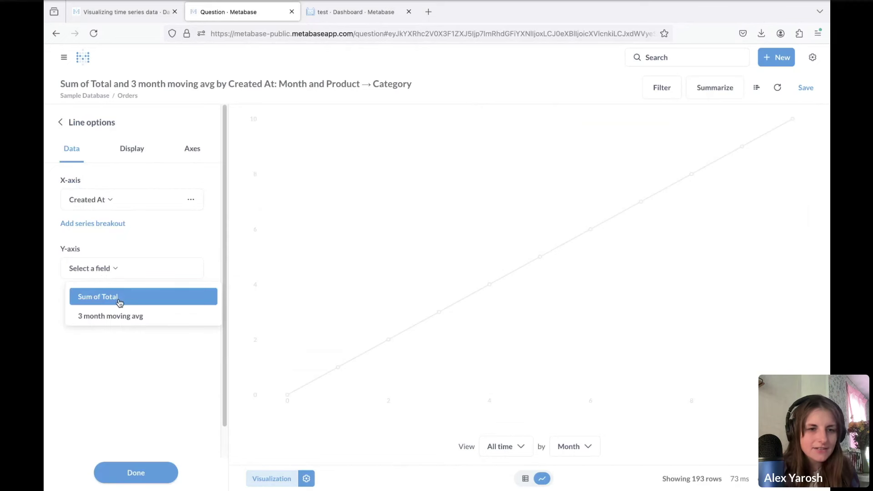
{"action": "left_click", "coordinate": [116, 298]}
{"action": "left_click", "coordinate": [105, 224]}
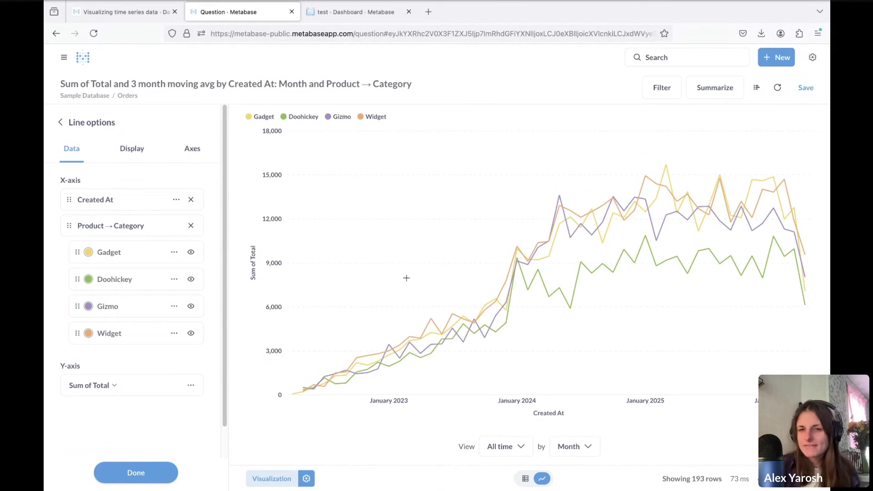
{"action": "left_click", "coordinate": [108, 386]}
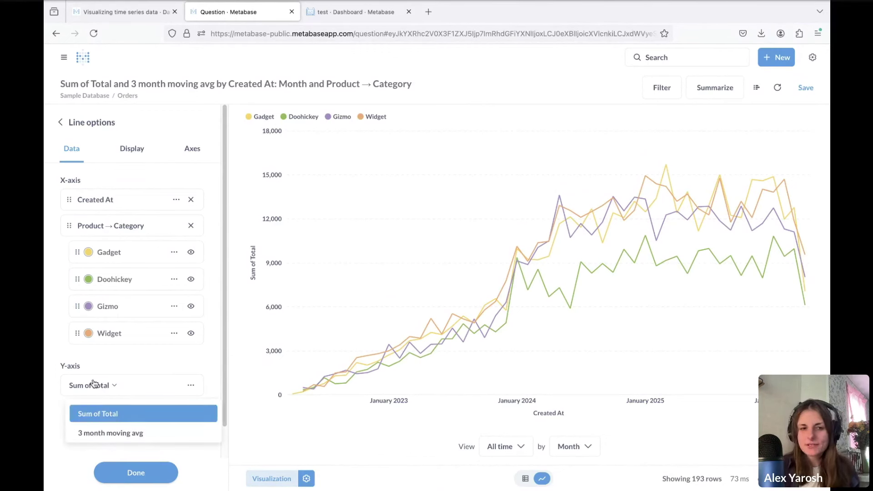
{"action": "left_click", "coordinate": [119, 433]}
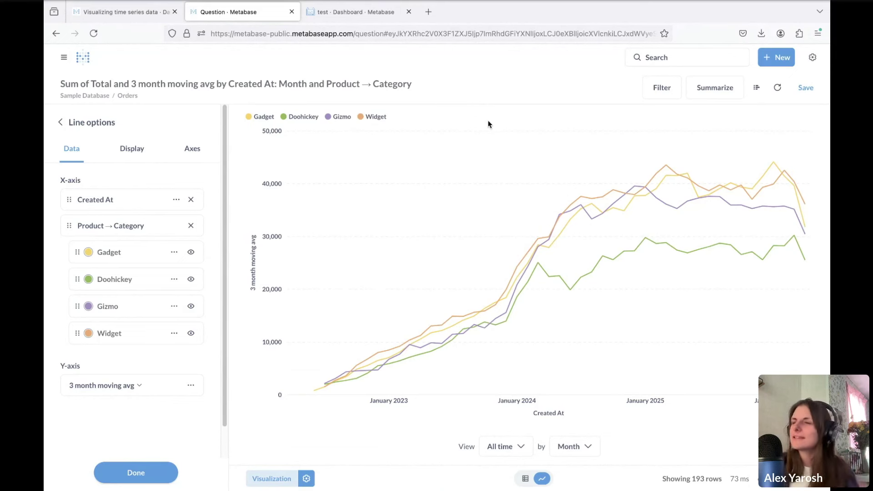
Recolor the Gadget series light blue and the Doohickey series greyish purple.
{"action": "left_click", "coordinate": [89, 252]}
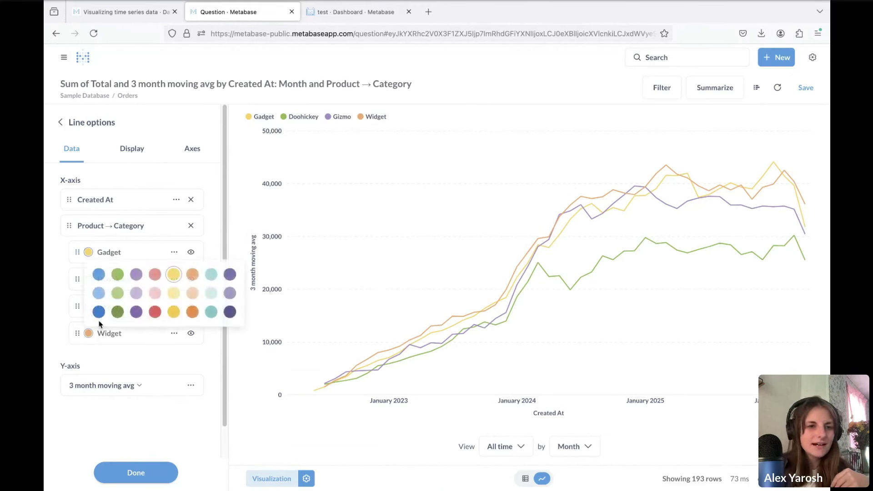
{"action": "left_click", "coordinate": [98, 274]}
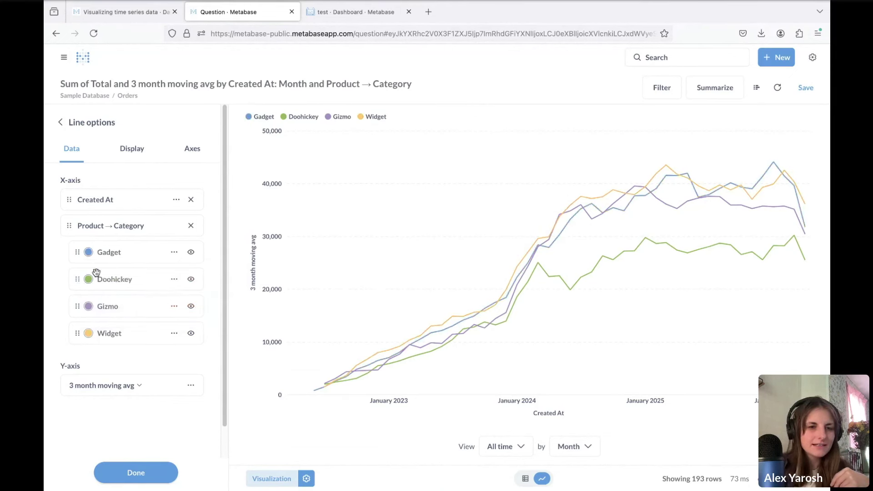
{"action": "left_click", "coordinate": [89, 252]}
{"action": "left_click", "coordinate": [98, 293]}
{"action": "left_click", "coordinate": [89, 279]}
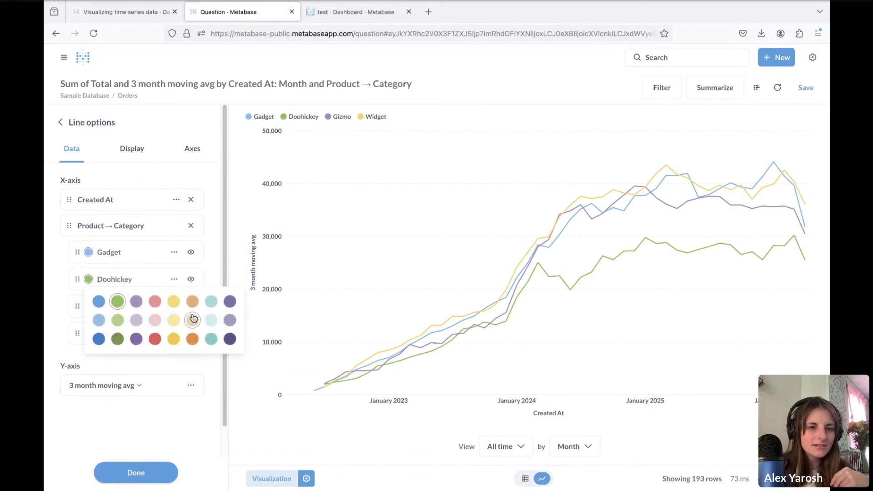
{"action": "left_click", "coordinate": [229, 320]}
Recolor the Gizmo series teal and the Widget series purple.
{"action": "left_click", "coordinate": [88, 306]}
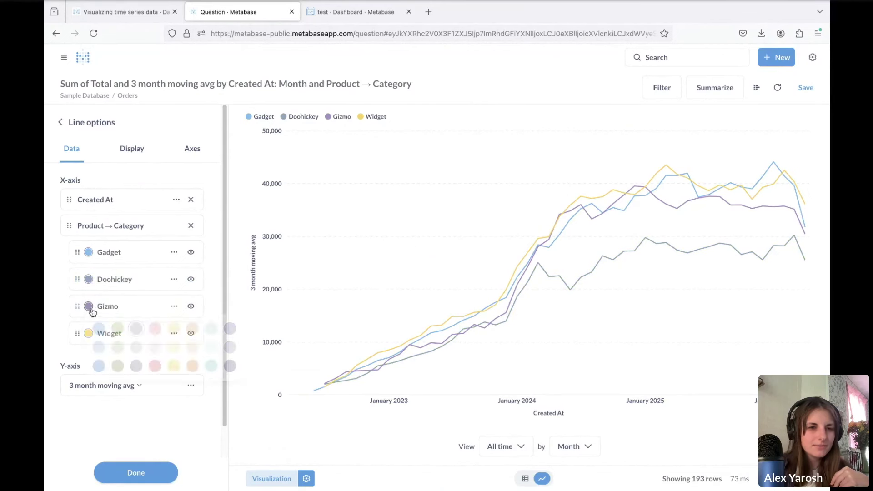
{"action": "left_click", "coordinate": [211, 330]}
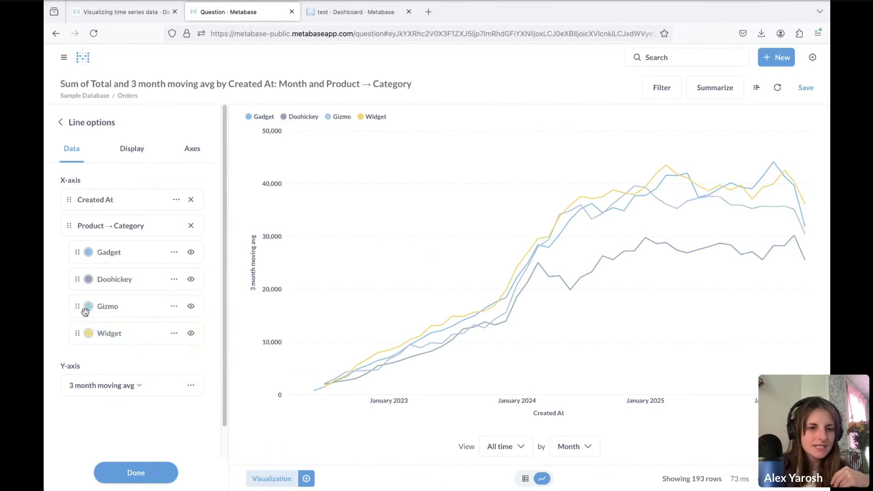
{"action": "left_click", "coordinate": [88, 335]}
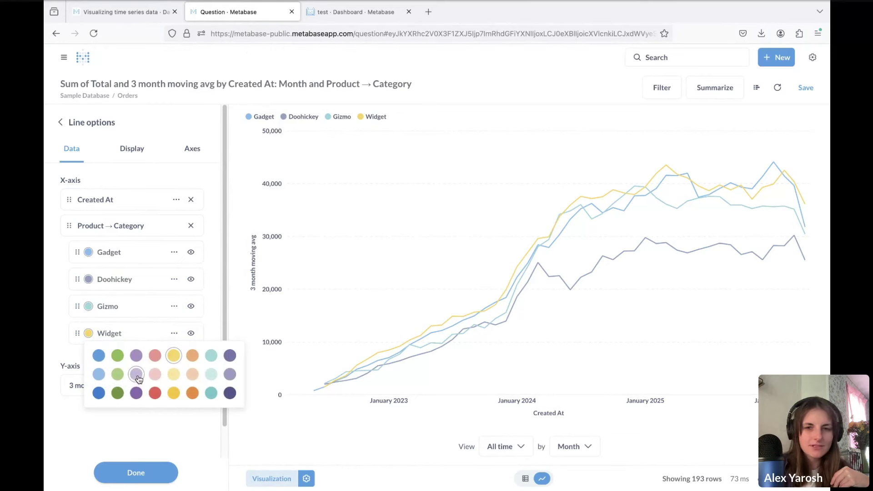
{"action": "left_click", "coordinate": [135, 355]}
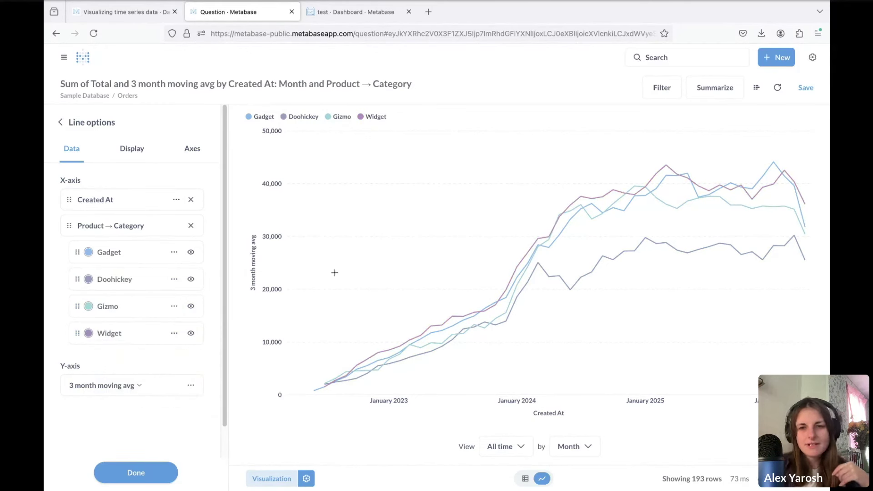
Change the Doohickey series to pale teal and the Gizmo series to light purple.
{"action": "left_click", "coordinate": [89, 279]}
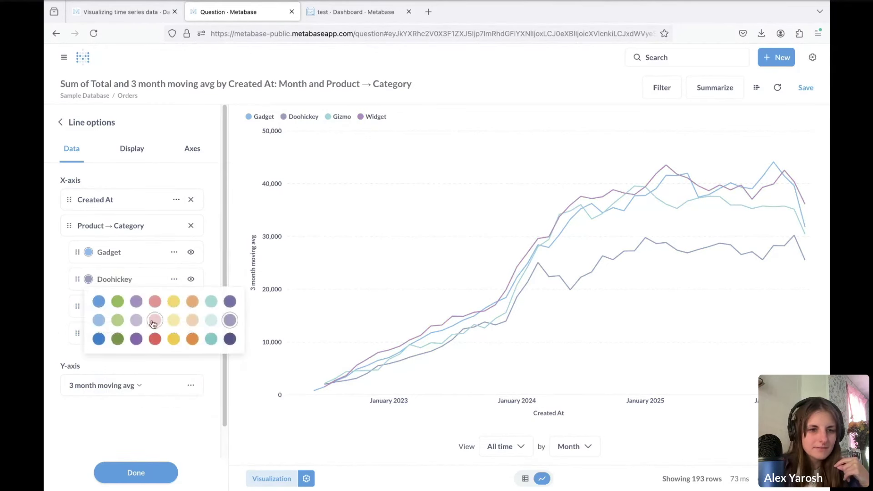
{"action": "left_click", "coordinate": [211, 321]}
{"action": "left_click", "coordinate": [89, 306]}
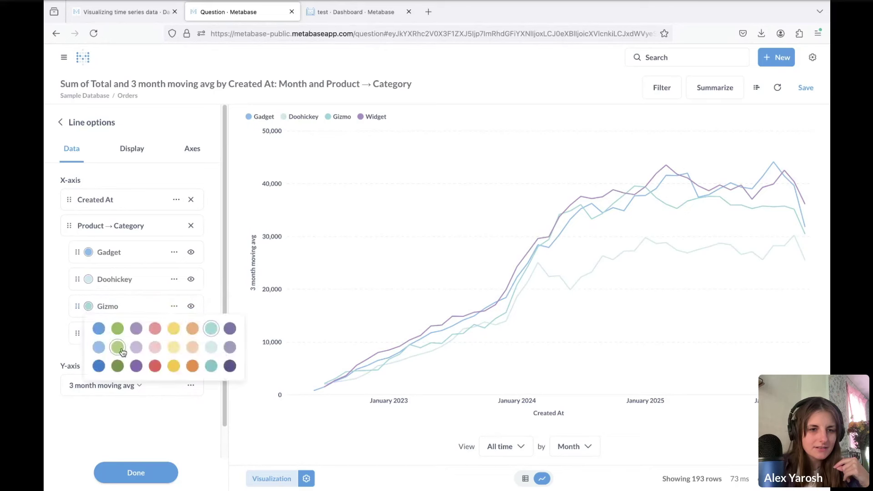
{"action": "left_click", "coordinate": [136, 348]}
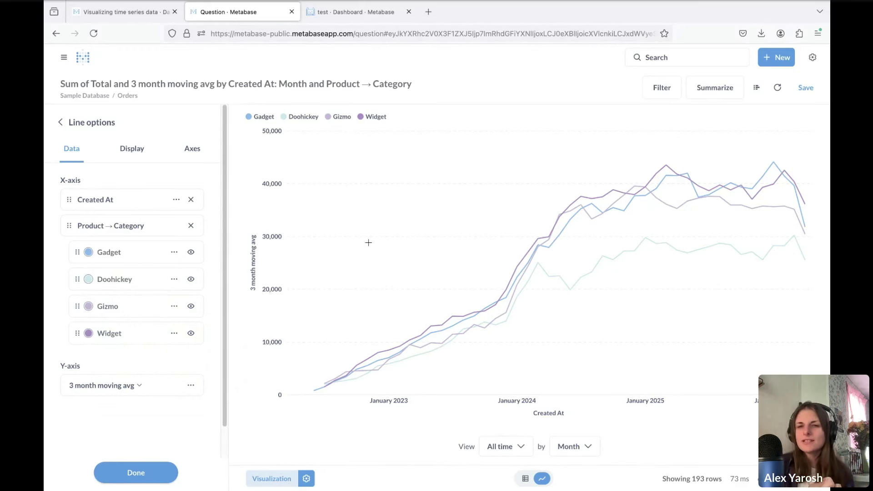
{"action": "mouse_move", "coordinate": [580, 199]}
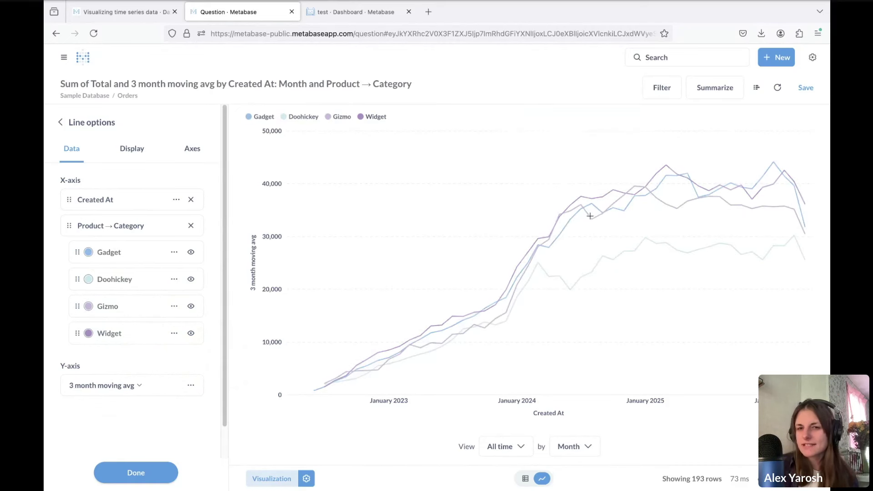
{"action": "mouse_move", "coordinate": [591, 222]}
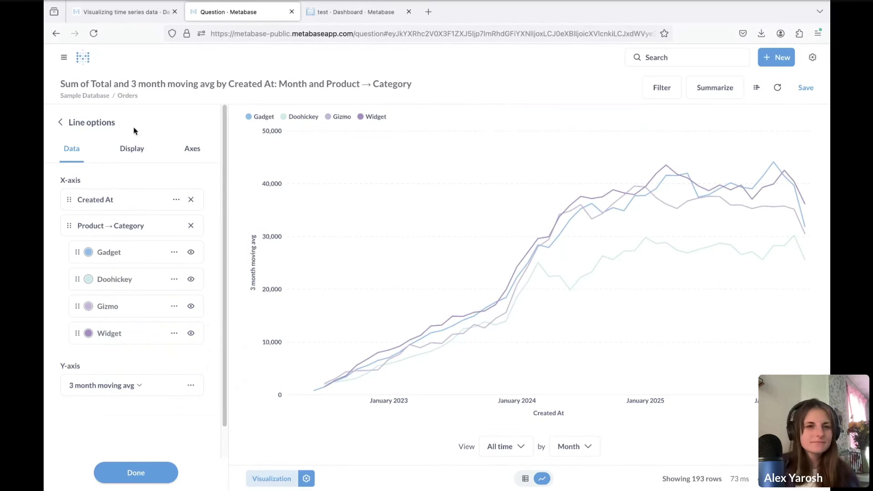
Return to the chart type choices, reopen the line chart's options and show its axis settings.
{"action": "left_click", "coordinate": [97, 125]}
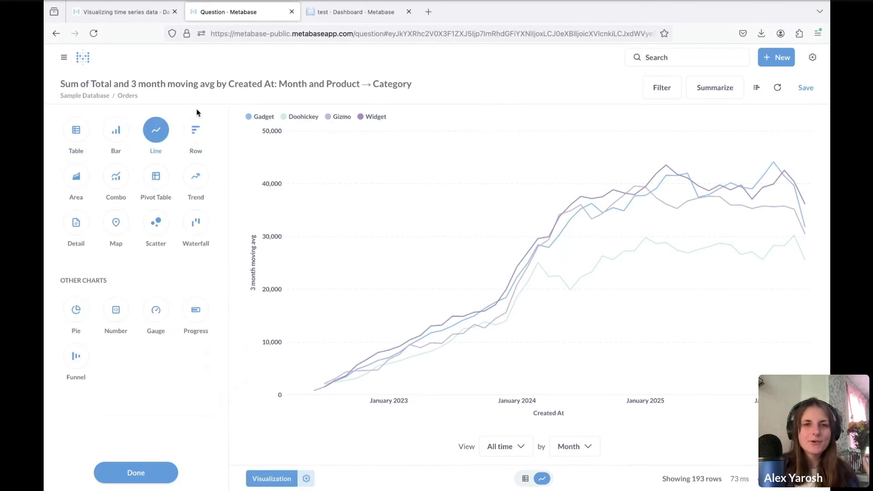
{"action": "left_click", "coordinate": [167, 121]}
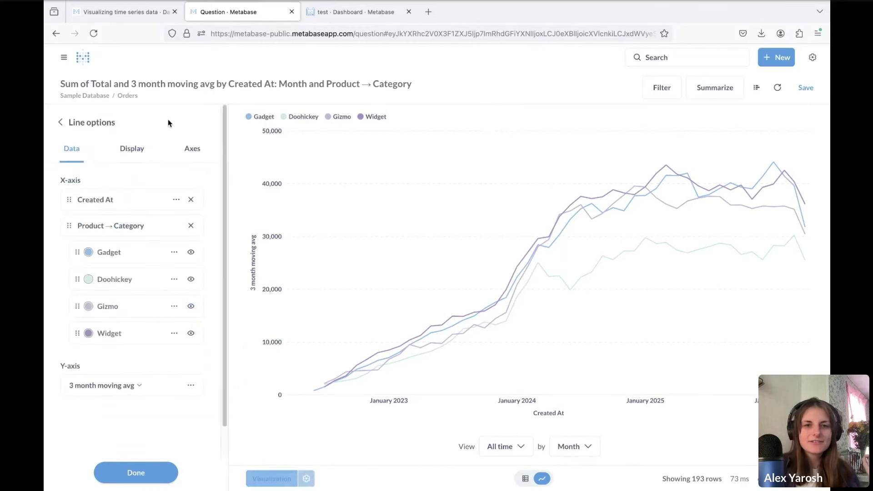
{"action": "left_click", "coordinate": [186, 148]}
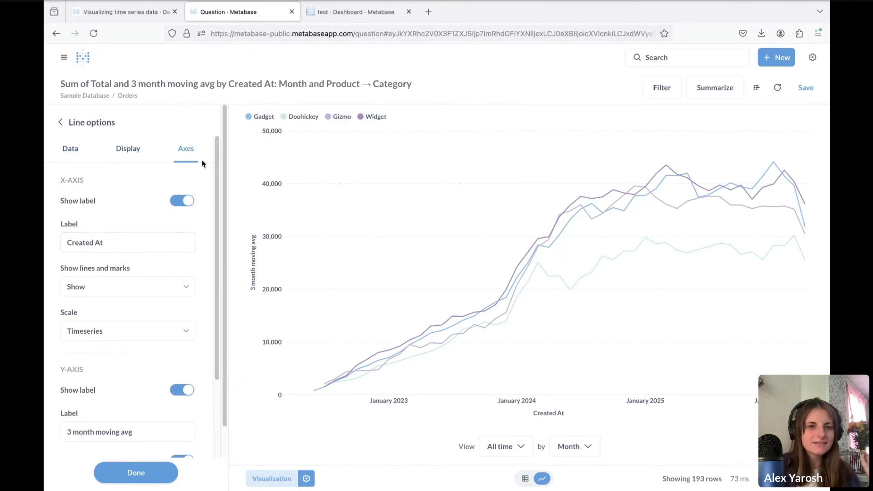
Save the question as "Line goes up!" in Our analytics without adding it to a dashboard.
{"action": "key", "text": "super+s"}
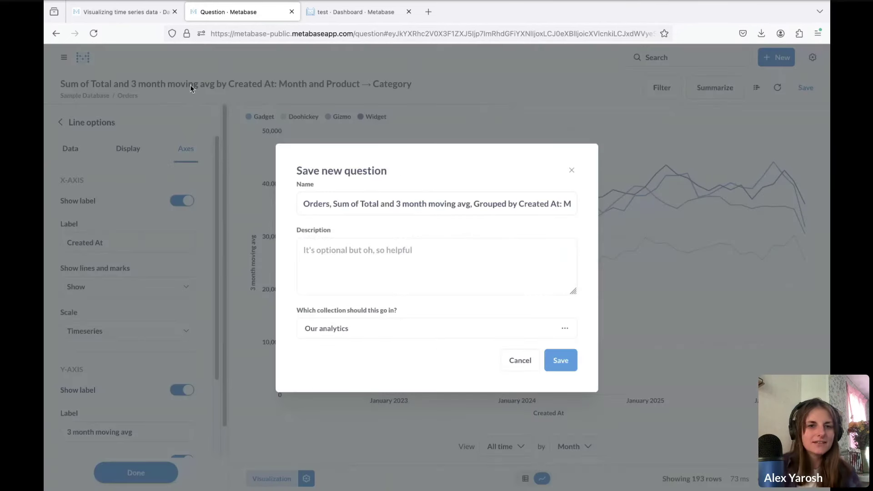
{"action": "left_click", "coordinate": [452, 204]}
{"action": "key", "text": "super+a"}
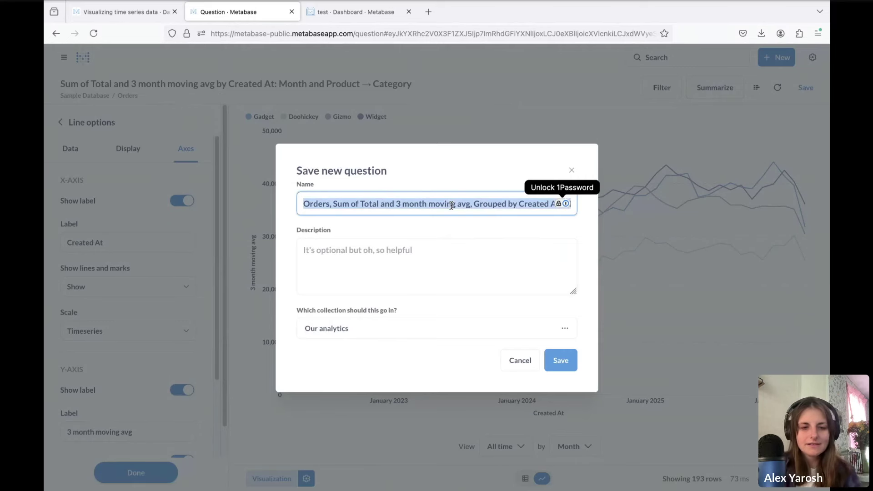
{"action": "type", "text": "Line "}
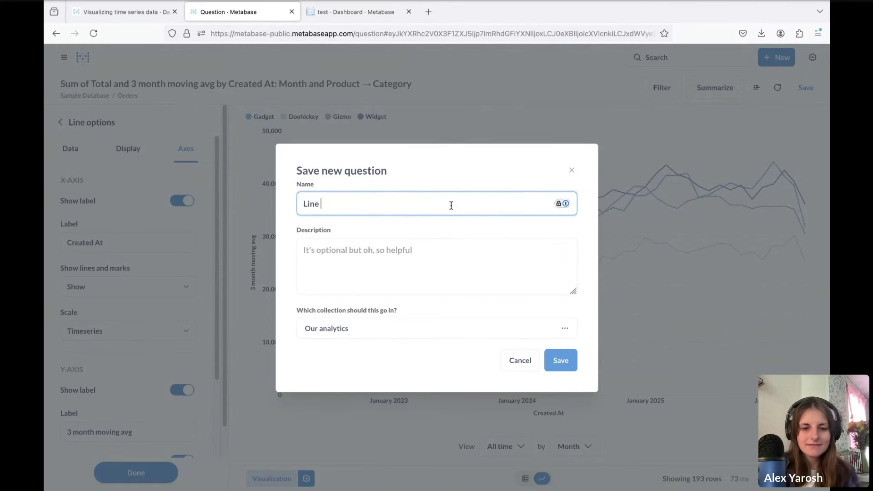
{"action": "type", "text": "goes up!"}
{"action": "left_click", "coordinate": [564, 361]}
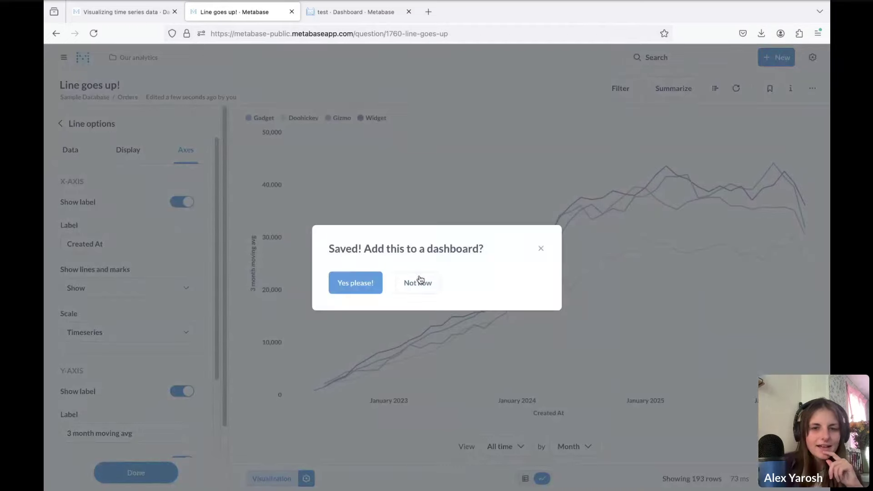
{"action": "left_click", "coordinate": [420, 282]}
Hide the labels of the line chart's x-axis and y-axis.
{"action": "left_click", "coordinate": [179, 201]}
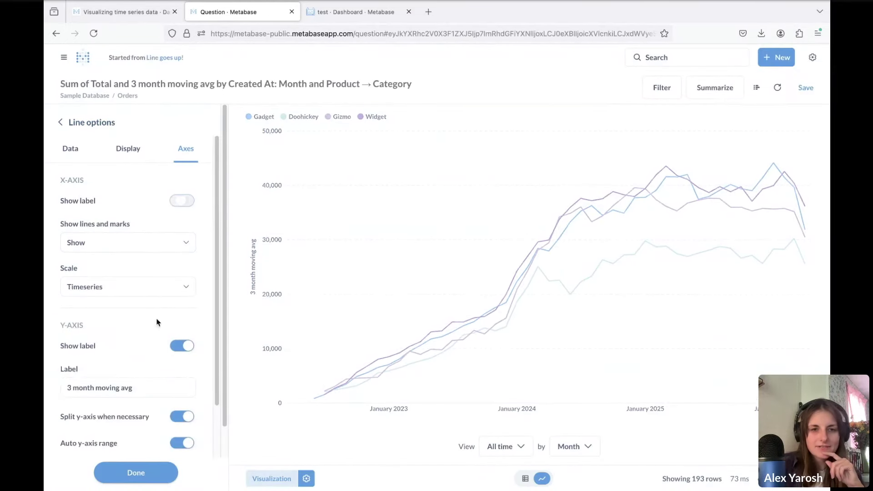
{"action": "left_click", "coordinate": [178, 349]}
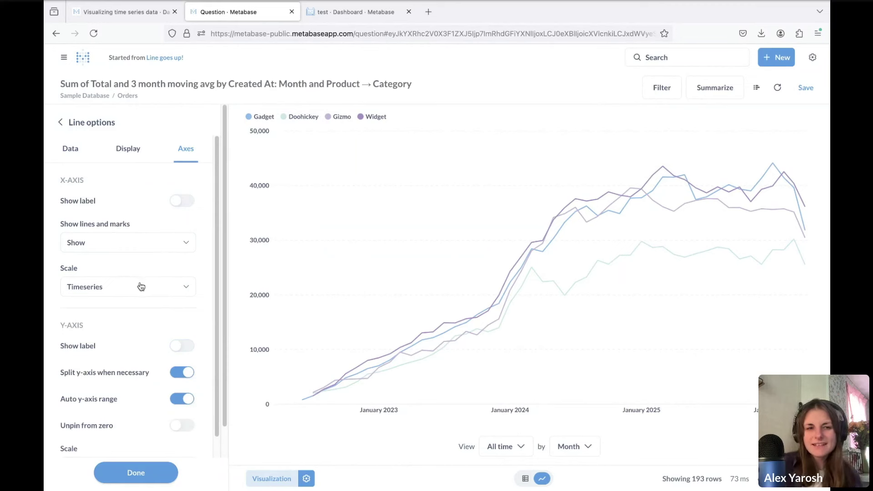
{"action": "left_click", "coordinate": [143, 243]}
{"action": "left_click", "coordinate": [127, 207]}
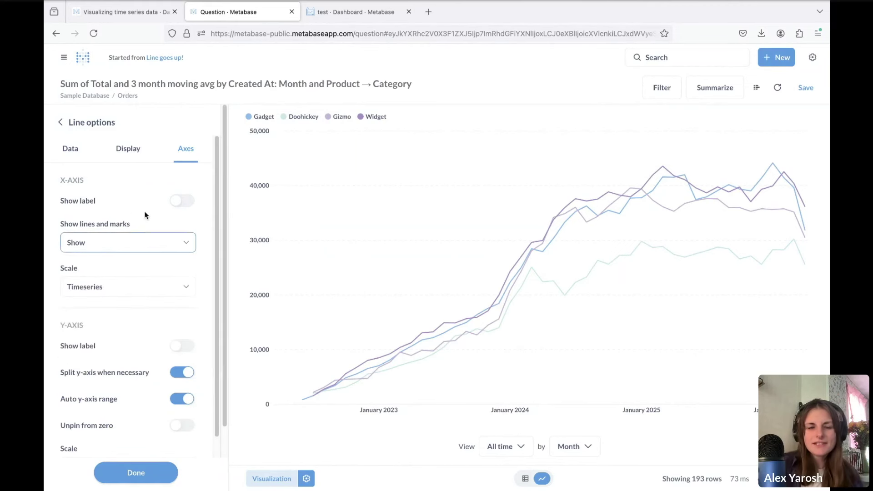
Set the y-axis lines and marks to Hide.
{"action": "scroll", "coordinate": [214, 268], "scroll_direction": "down", "scroll_amount": 2}
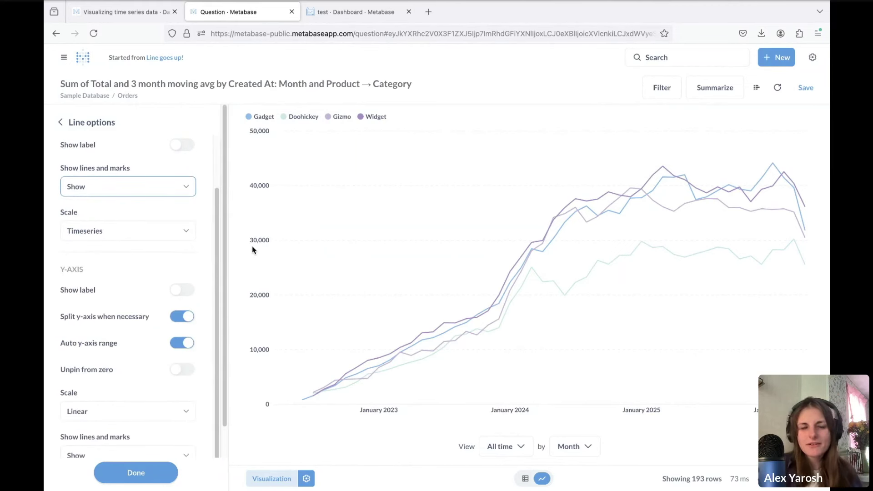
{"action": "scroll", "coordinate": [151, 424], "scroll_direction": "down", "scroll_amount": 1}
{"action": "left_click", "coordinate": [151, 424]}
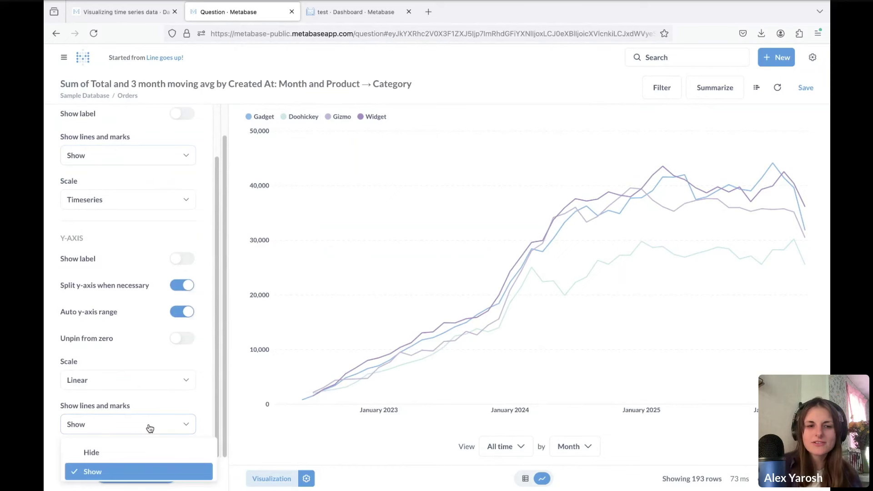
{"action": "left_click", "coordinate": [138, 452]}
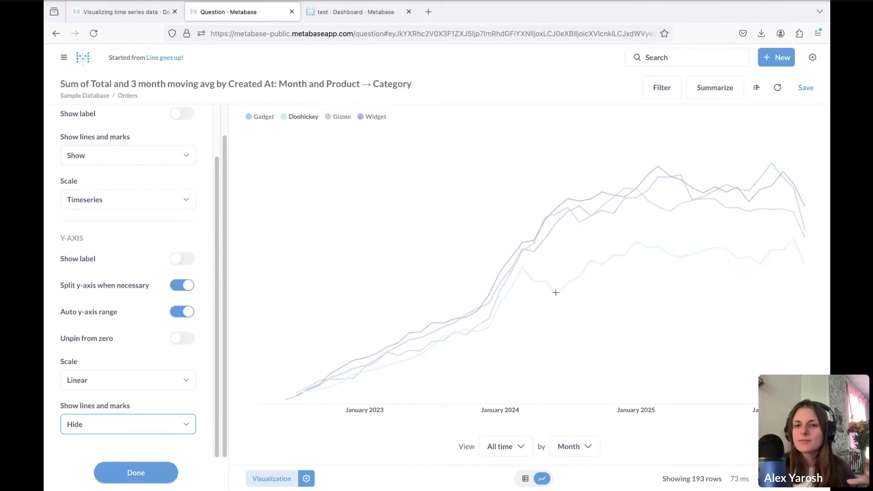
Set the y-axis lines and marks back to Show.
{"action": "mouse_move", "coordinate": [556, 298]}
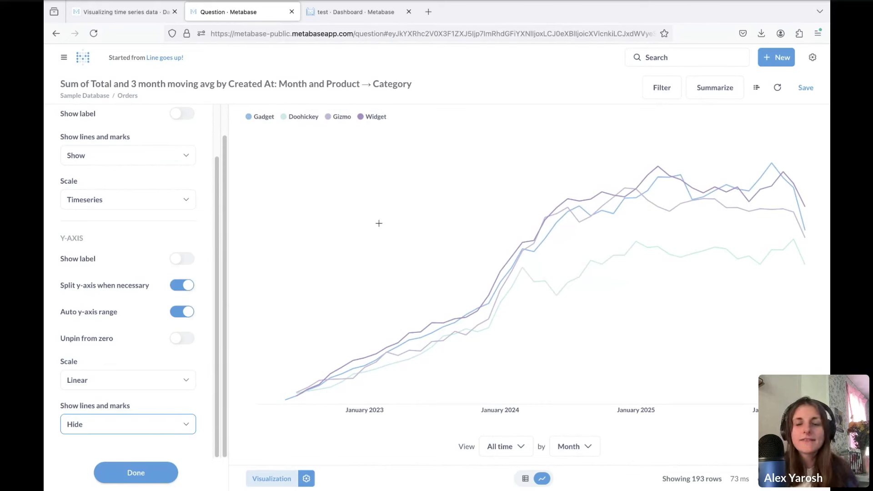
{"action": "left_click", "coordinate": [115, 425]}
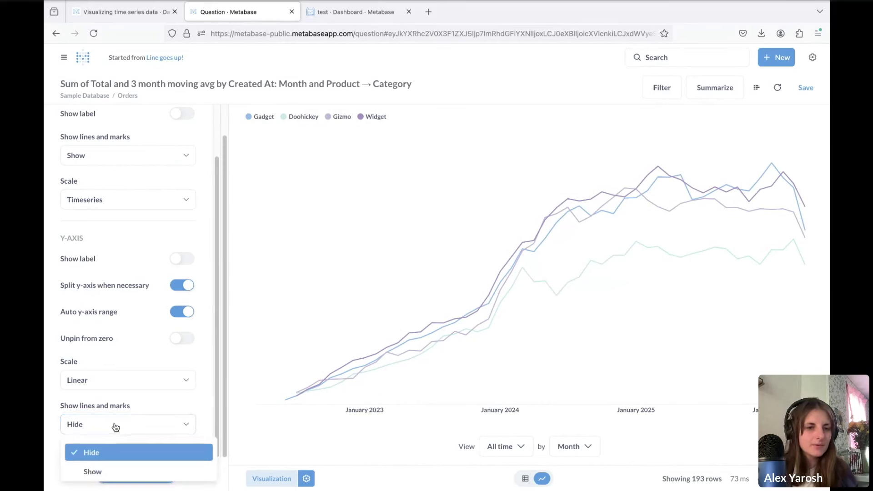
{"action": "left_click", "coordinate": [107, 476]}
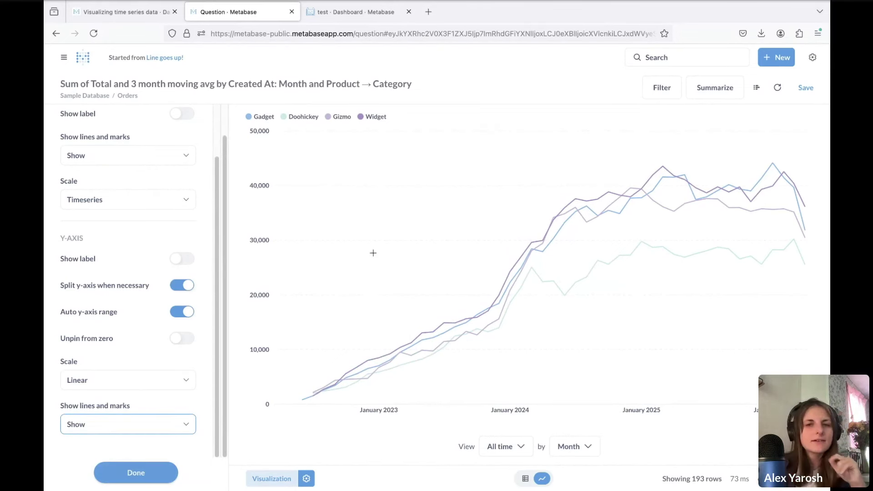
Change the Doohickey series color to the dark purple shade.
{"action": "scroll", "coordinate": [125, 193], "scroll_direction": "up", "scroll_amount": 5}
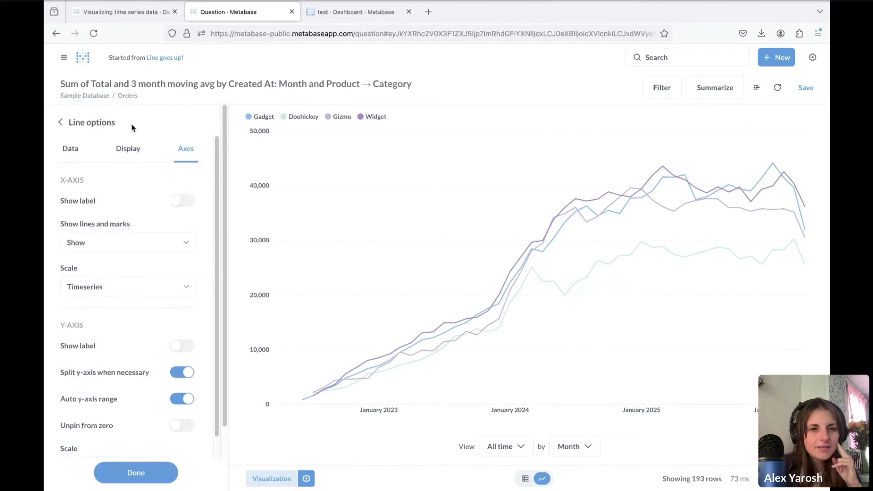
{"action": "left_click", "coordinate": [131, 157]}
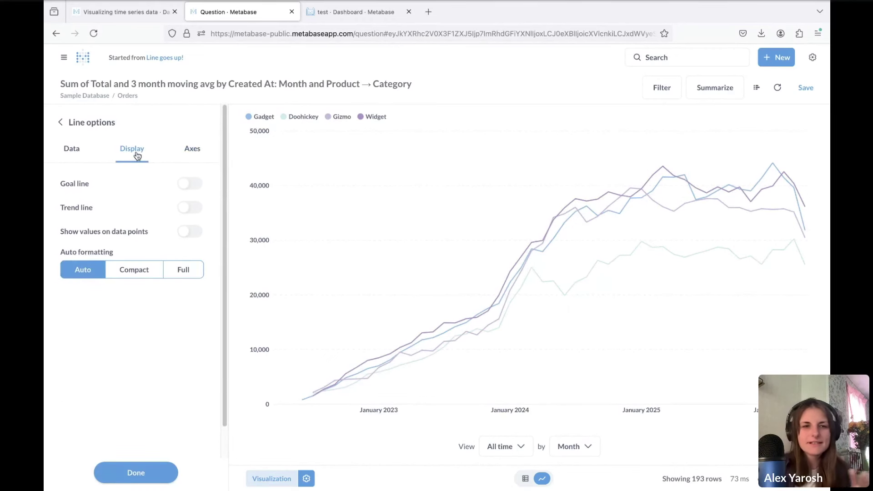
{"action": "left_click", "coordinate": [77, 155]}
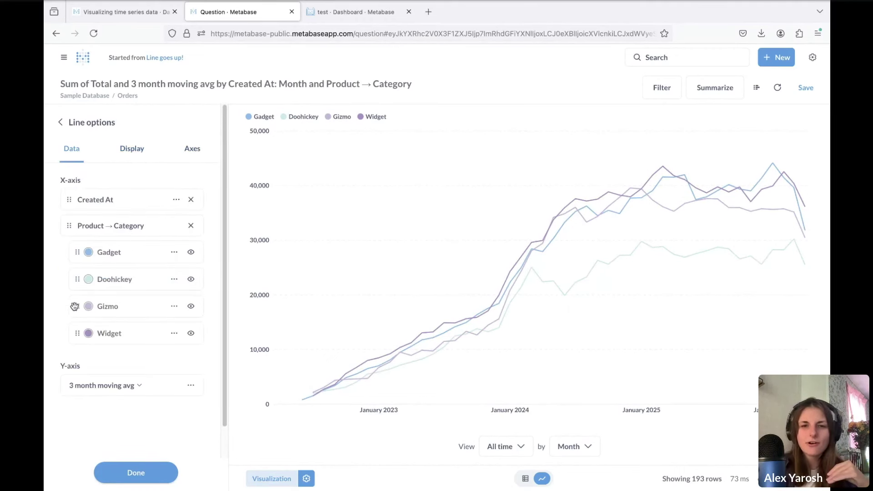
{"action": "left_click", "coordinate": [88, 280]}
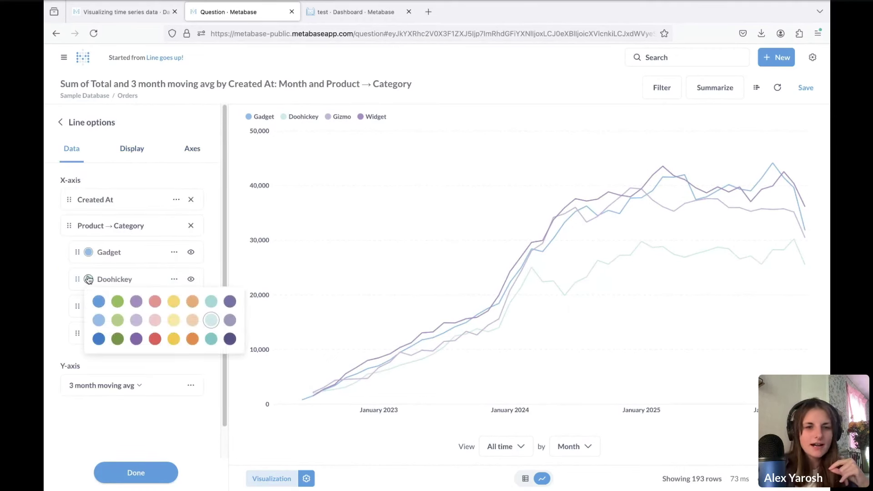
{"action": "left_click", "coordinate": [229, 339]}
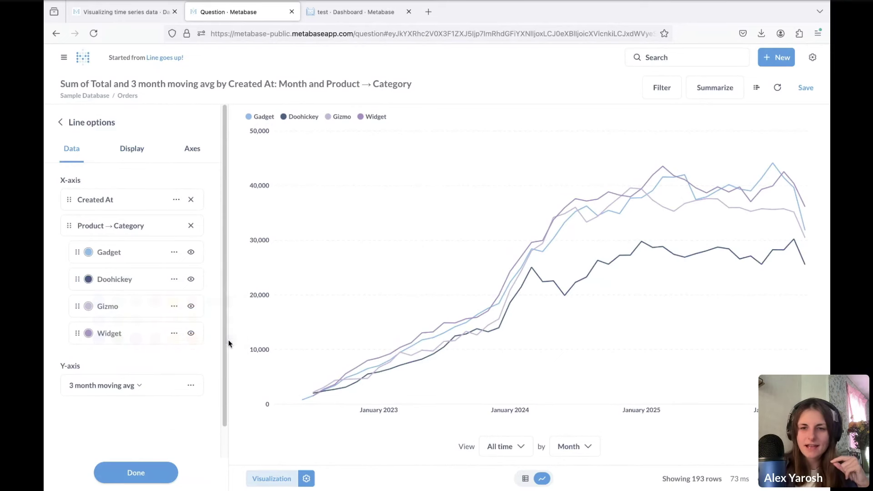
Recolor the Gizmo and Widget series with the same light blue as Gadget.
{"action": "left_click", "coordinate": [88, 252]}
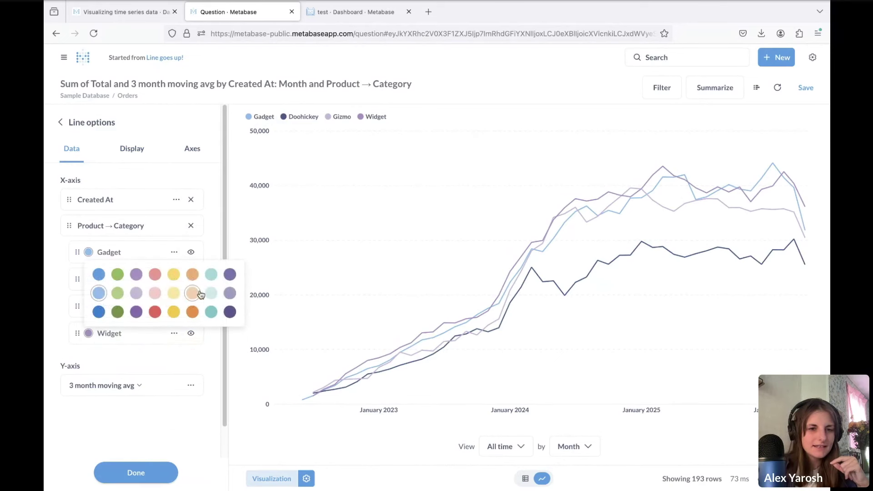
{"action": "left_click", "coordinate": [57, 325]}
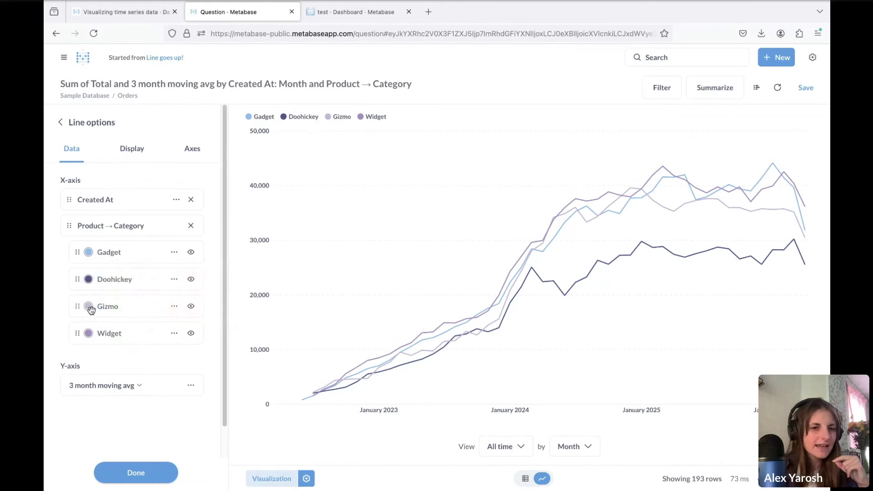
{"action": "left_click", "coordinate": [89, 307]}
{"action": "left_click", "coordinate": [97, 346]}
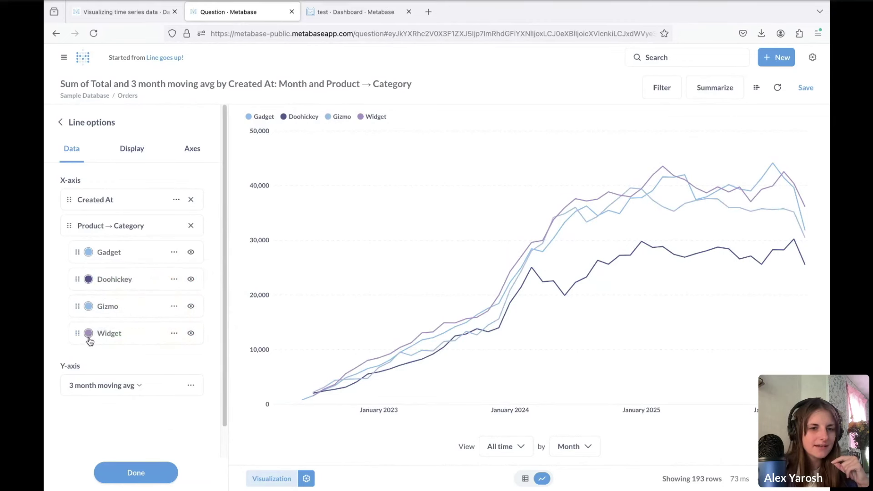
{"action": "left_click", "coordinate": [88, 333]}
{"action": "left_click", "coordinate": [97, 373]}
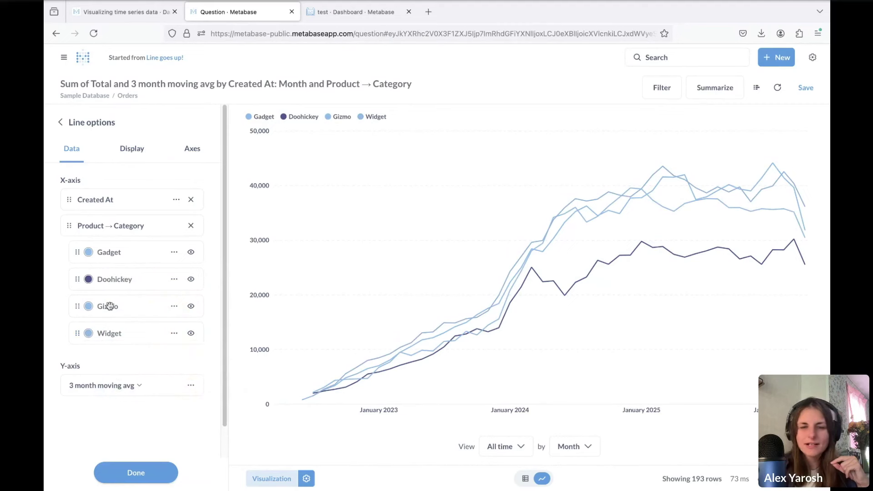
Set the line size to S for Gadget, Gizmo and Widget, and to L for Doohickey.
{"action": "left_click", "coordinate": [175, 254]}
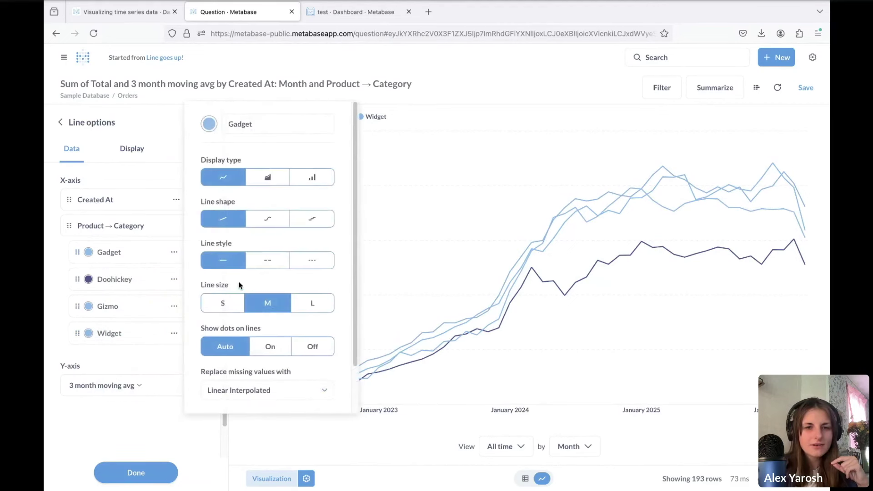
{"action": "left_click", "coordinate": [173, 293]}
{"action": "left_click", "coordinate": [174, 306]}
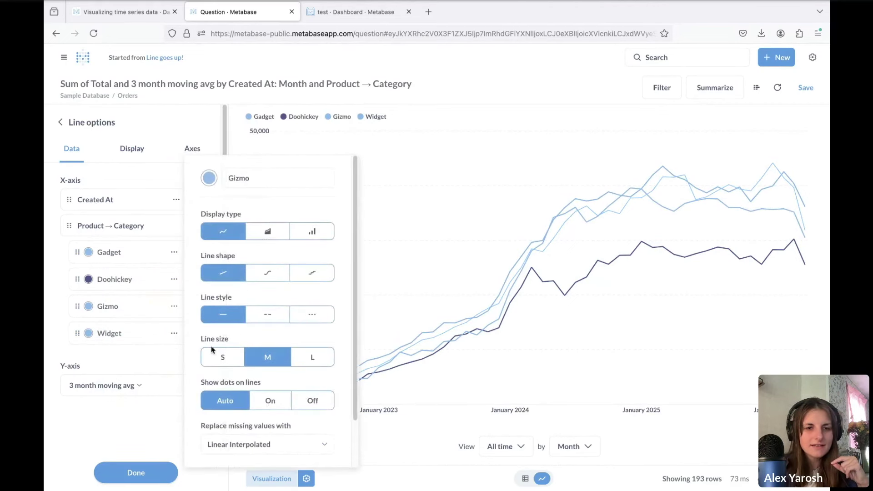
{"action": "left_click", "coordinate": [174, 333]}
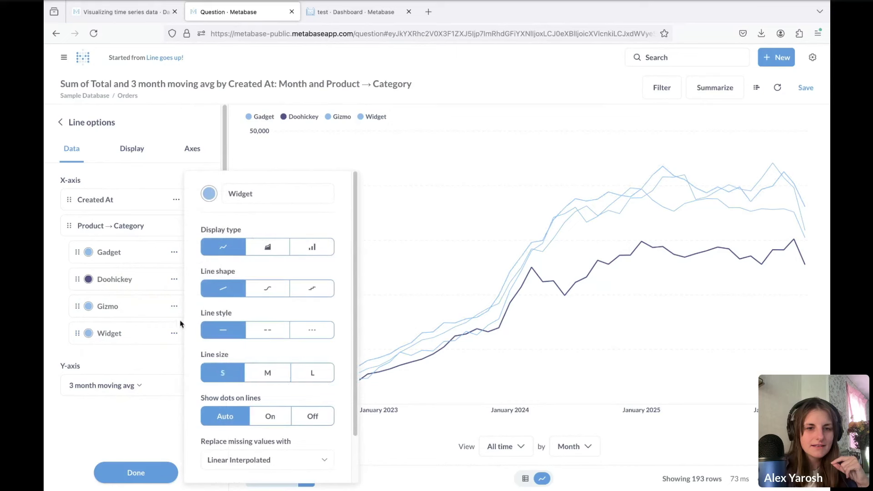
{"action": "left_click", "coordinate": [174, 279]}
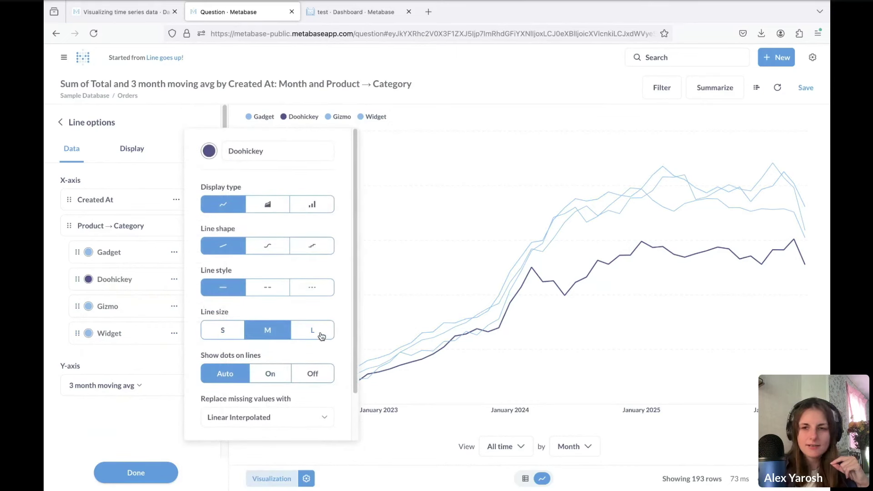
{"action": "left_click", "coordinate": [316, 332]}
{"action": "left_click", "coordinate": [92, 411]}
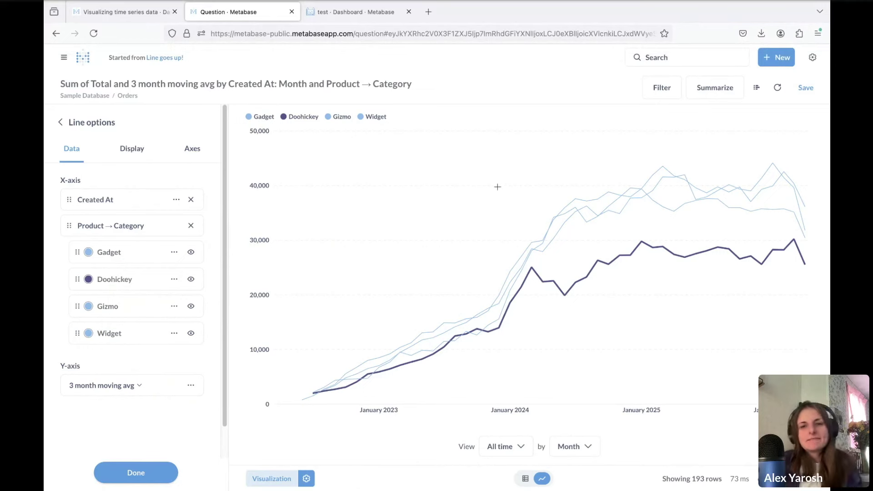
Start a new question on the Orders table, summarized by Count of rows.
{"action": "left_click", "coordinate": [792, 67]}
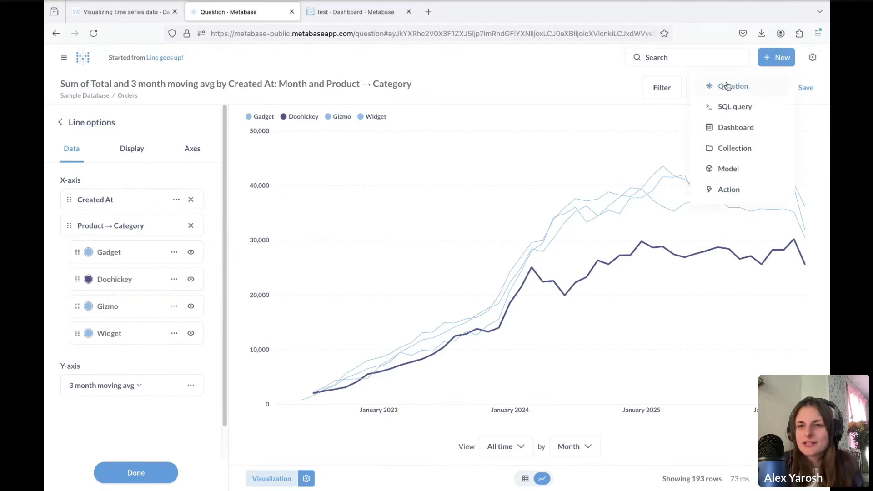
{"action": "left_click", "coordinate": [724, 86]}
{"action": "left_click", "coordinate": [220, 198]}
{"action": "left_click", "coordinate": [119, 300]}
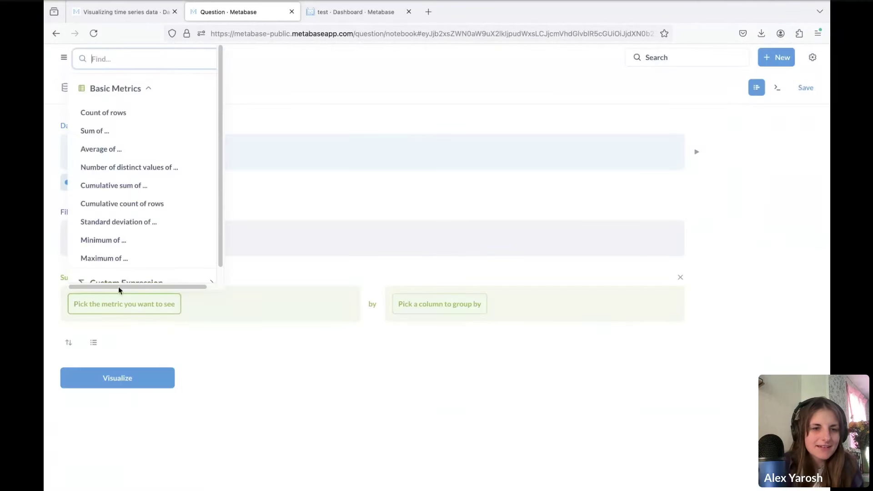
{"action": "left_click", "coordinate": [102, 115]}
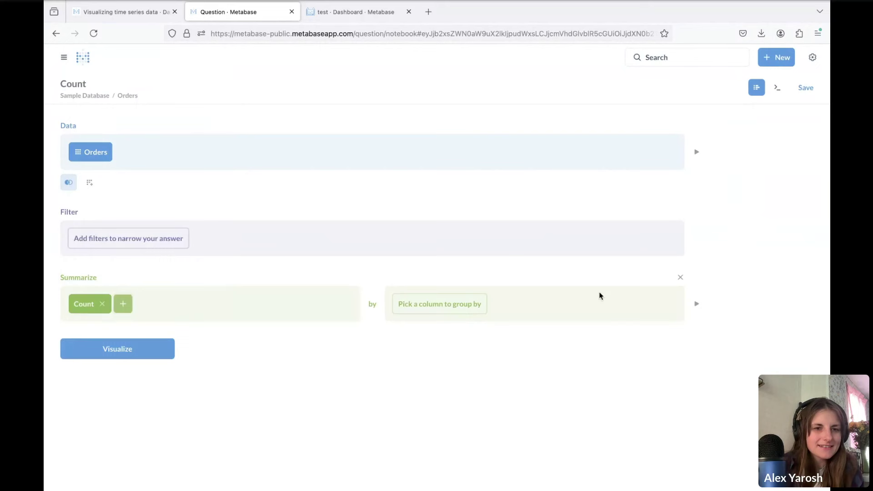
Replace the count metric with Sum of Total.
{"action": "left_click", "coordinate": [442, 304]}
{"action": "left_click", "coordinate": [95, 301]}
{"action": "left_click", "coordinate": [94, 300]}
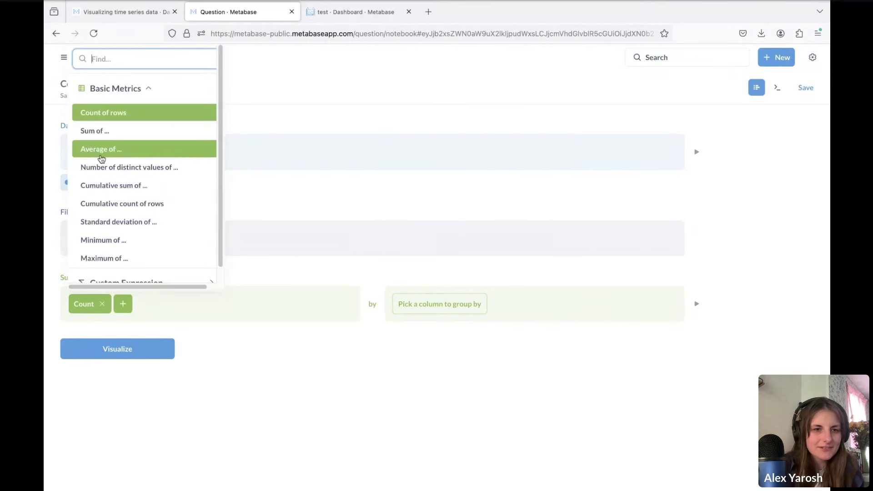
{"action": "left_click", "coordinate": [105, 130]}
{"action": "left_click", "coordinate": [104, 186]}
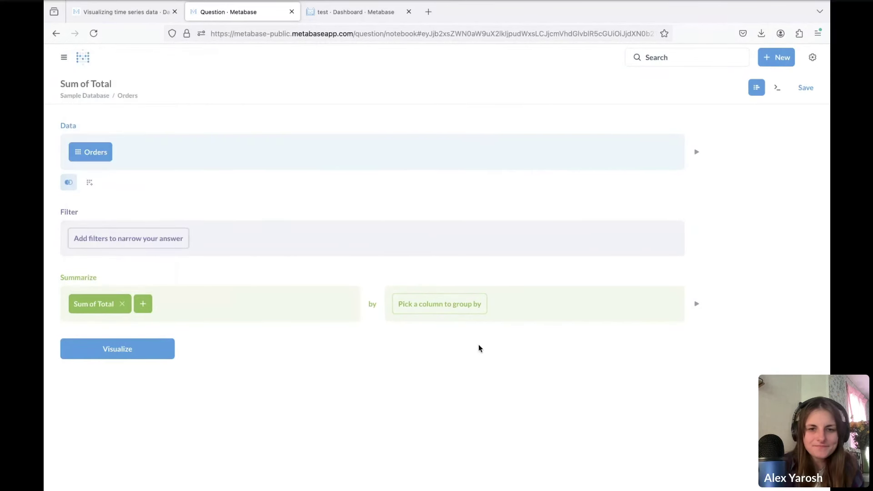
Group the sum by Created At: Month and the product's Category, and visualize the question.
{"action": "left_click", "coordinate": [482, 304]}
{"action": "left_click", "coordinate": [448, 238]}
{"action": "left_click", "coordinate": [487, 303]}
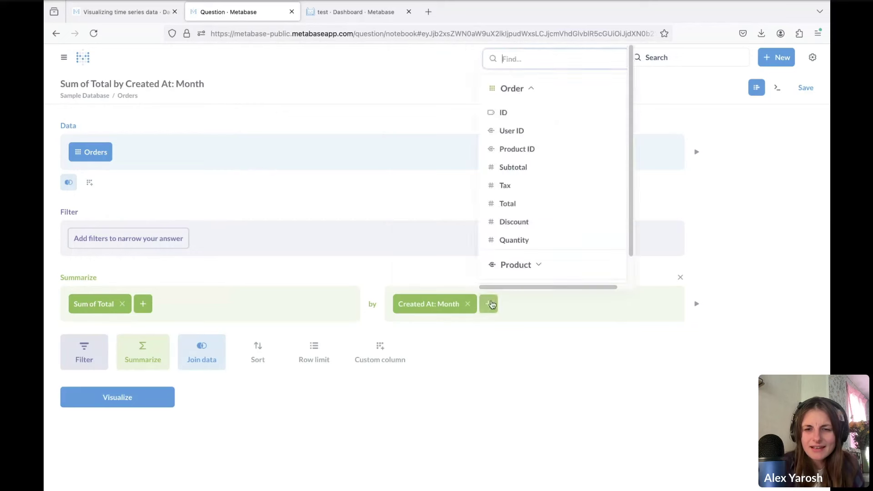
{"action": "scroll", "coordinate": [517, 258], "scroll_direction": "down", "scroll_amount": 1}
{"action": "left_click", "coordinate": [514, 238]}
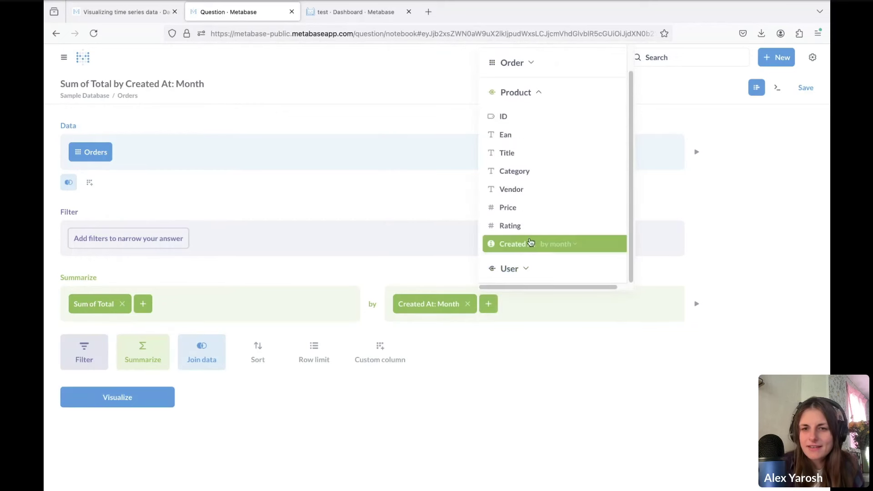
{"action": "left_click", "coordinate": [515, 171]}
{"action": "left_click", "coordinate": [109, 406]}
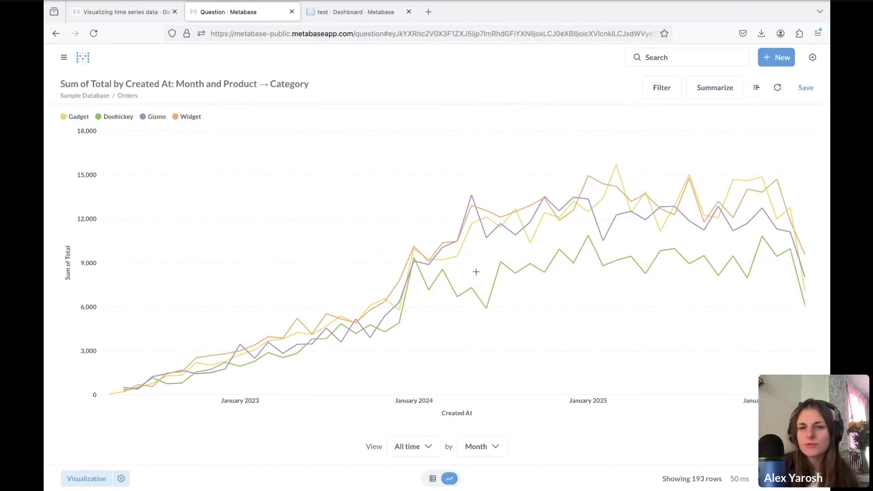
Switch the visualization to an area chart and set its stacking to Stack - 100%.
{"action": "left_click", "coordinate": [89, 478]}
{"action": "left_click", "coordinate": [75, 181]}
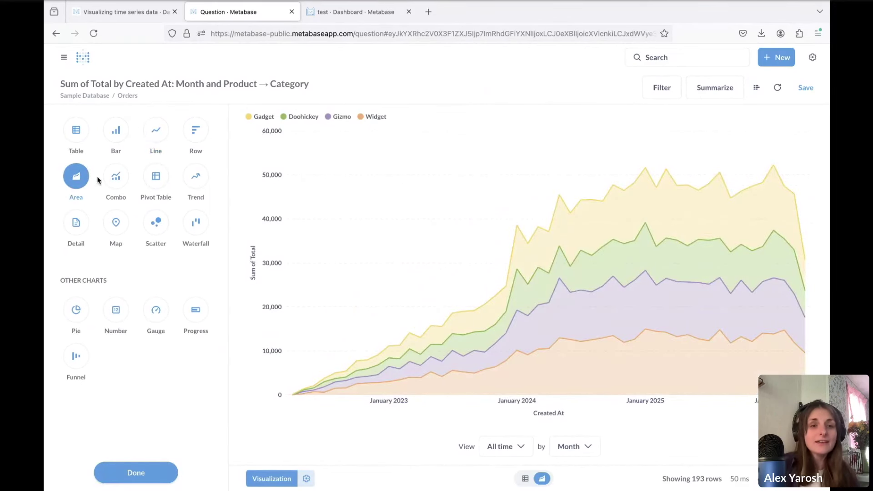
{"action": "left_click", "coordinate": [85, 170]}
{"action": "left_click", "coordinate": [132, 149]}
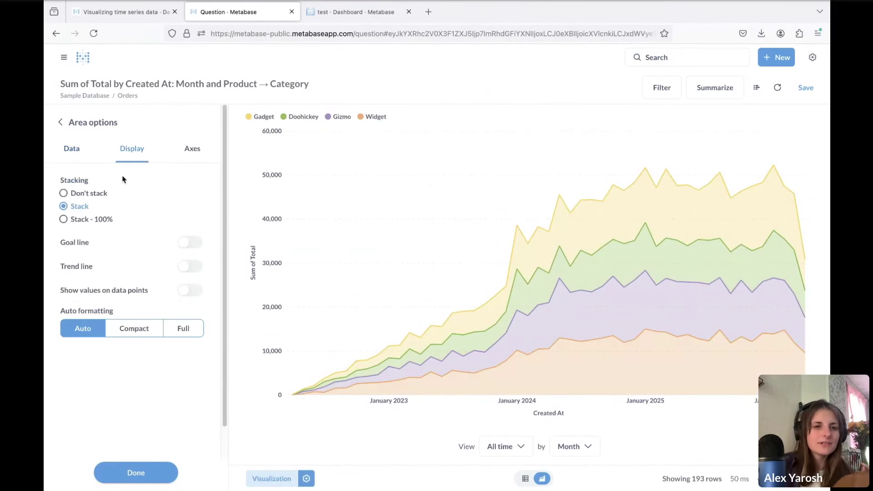
{"action": "left_click", "coordinate": [87, 220]}
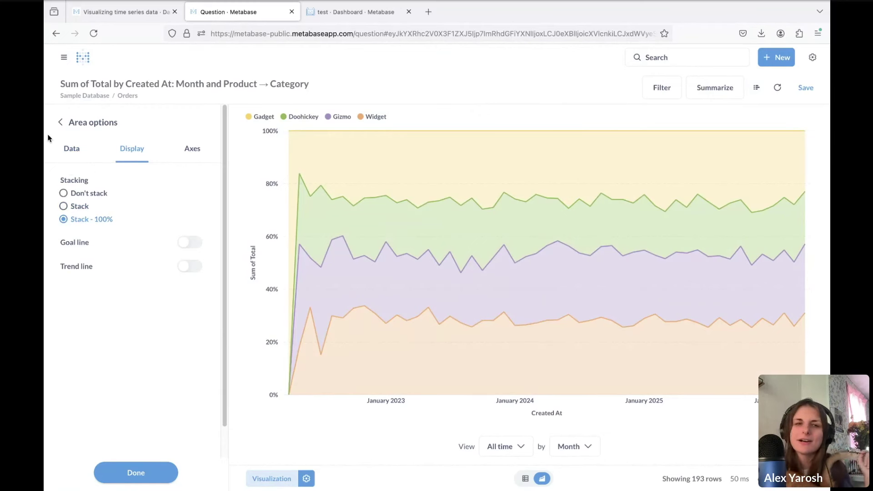
Return the area chart's stacking to Stack and compare it with the line chart version.
{"action": "left_click", "coordinate": [86, 208]}
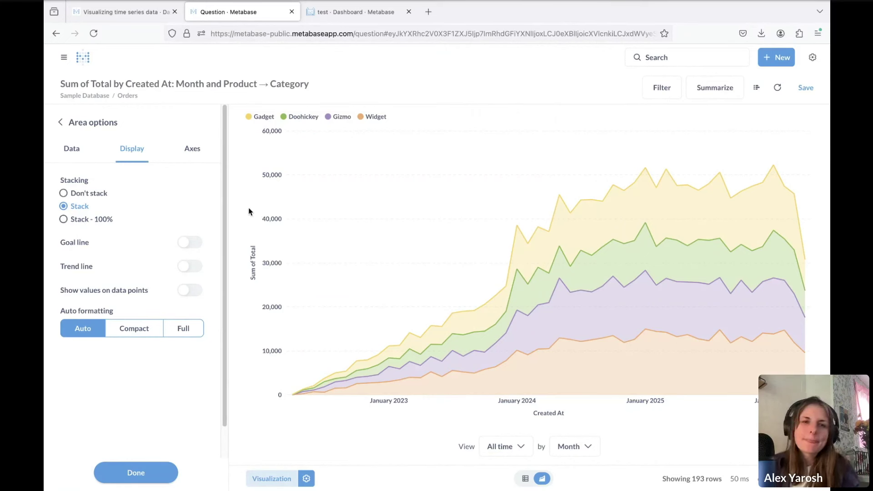
{"action": "left_click", "coordinate": [100, 121]}
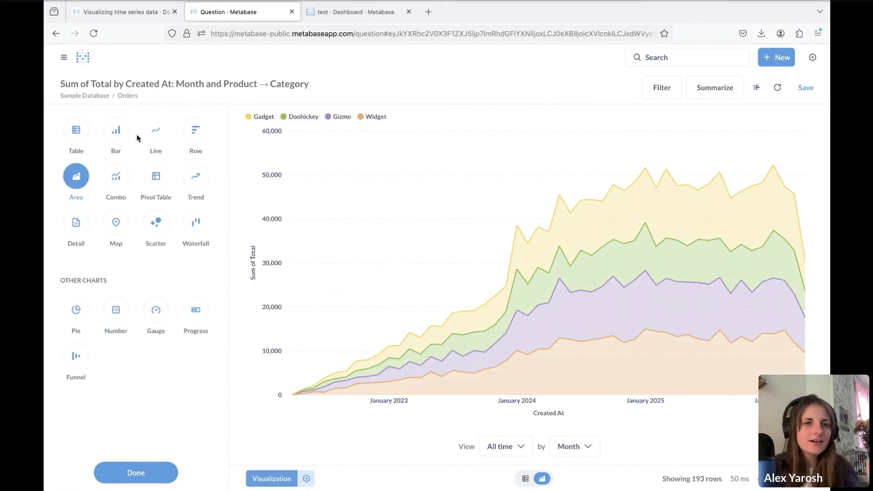
{"action": "left_click", "coordinate": [156, 131]}
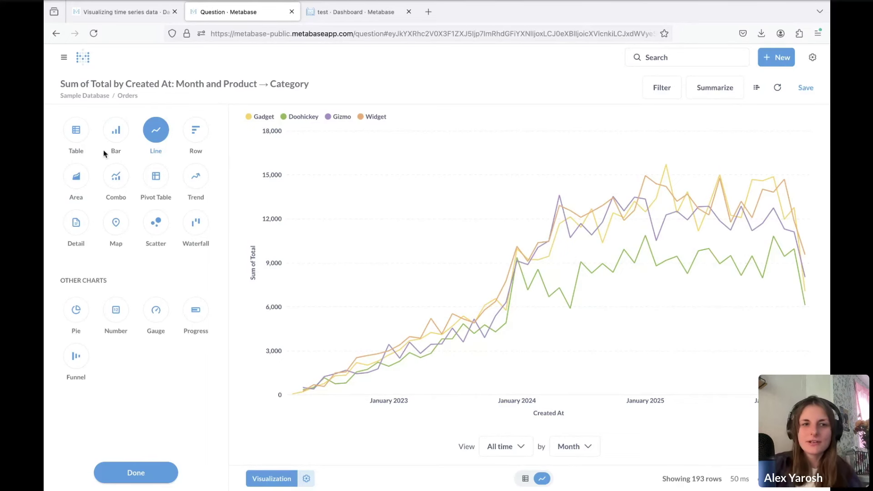
{"action": "left_click", "coordinate": [81, 175]}
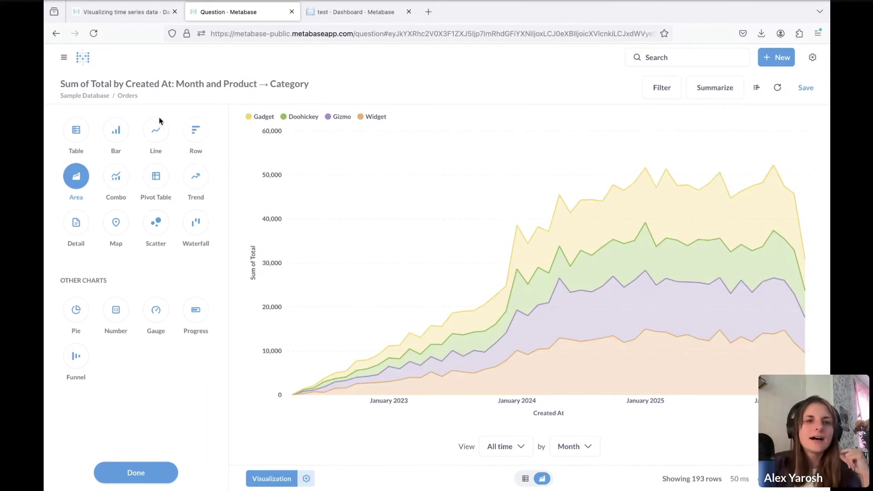
Switch the visualization to a line chart and show its display options.
{"action": "left_click", "coordinate": [157, 132]}
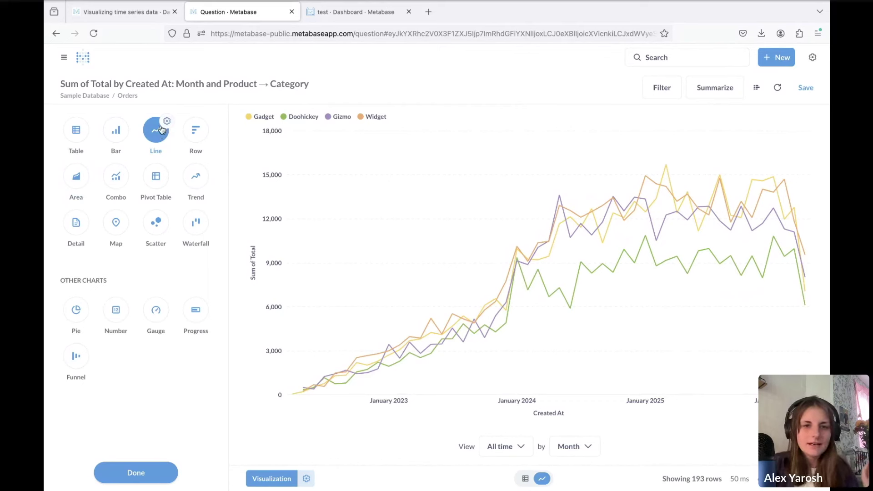
{"action": "left_click", "coordinate": [166, 121]}
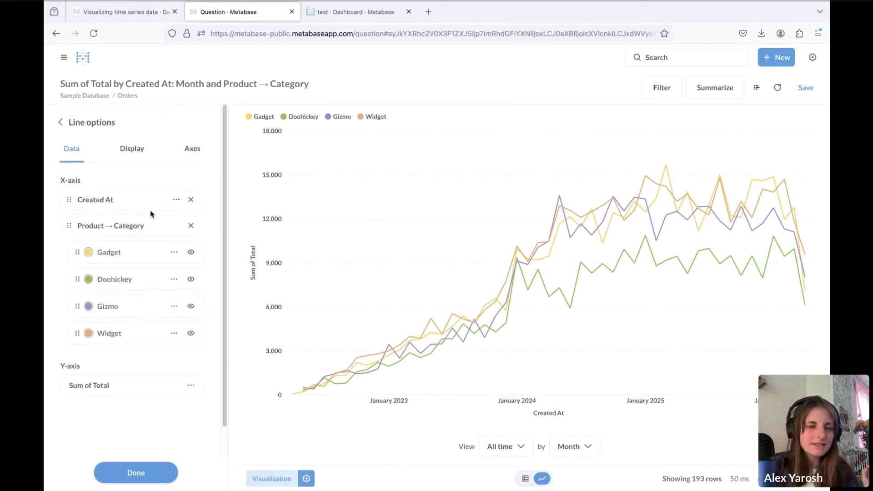
{"action": "left_click", "coordinate": [140, 157]}
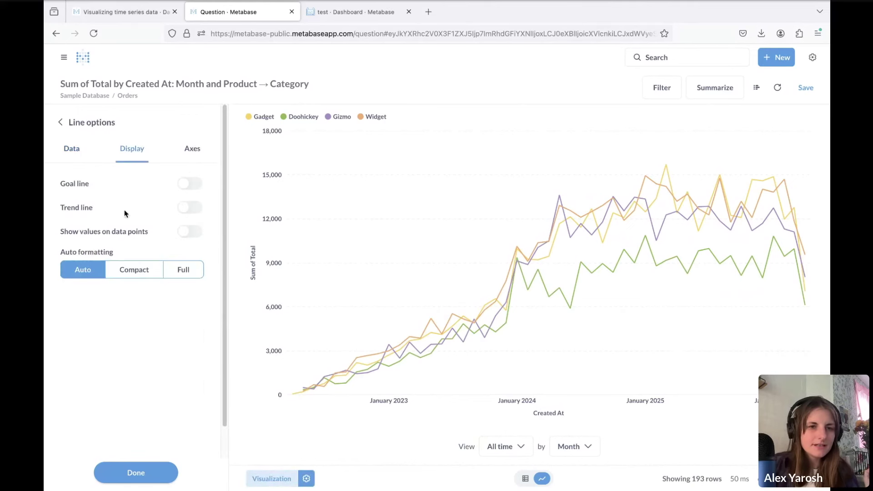
Turn on the line chart's goal line and set its goal value to 12000.
{"action": "left_click", "coordinate": [196, 185]}
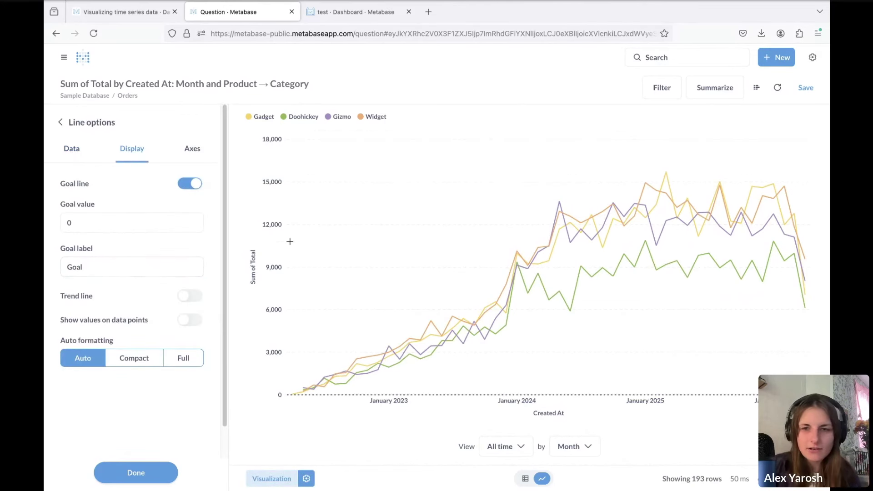
{"action": "left_click_drag", "start_coordinate": [110, 225], "coordinate": [57, 226]}
{"action": "type", "text": "12000"}
{"action": "left_click", "coordinate": [80, 386]}
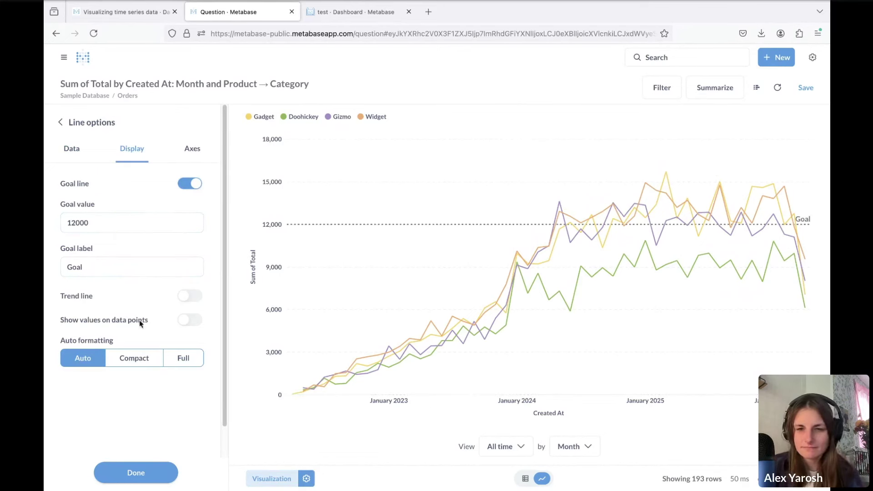
Set the goal line's value to 10000.
{"action": "left_click", "coordinate": [76, 222]}
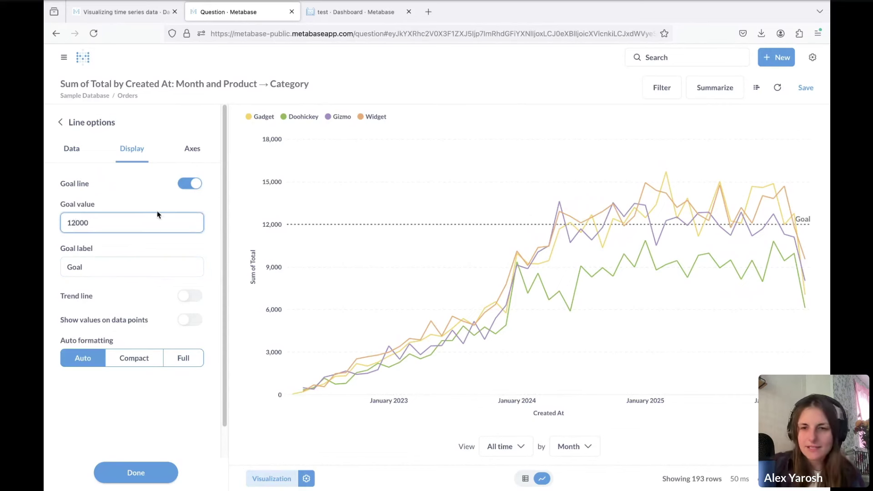
{"action": "key", "text": "BackSpace"}
{"action": "type", "text": "0"}
{"action": "left_click", "coordinate": [125, 383]}
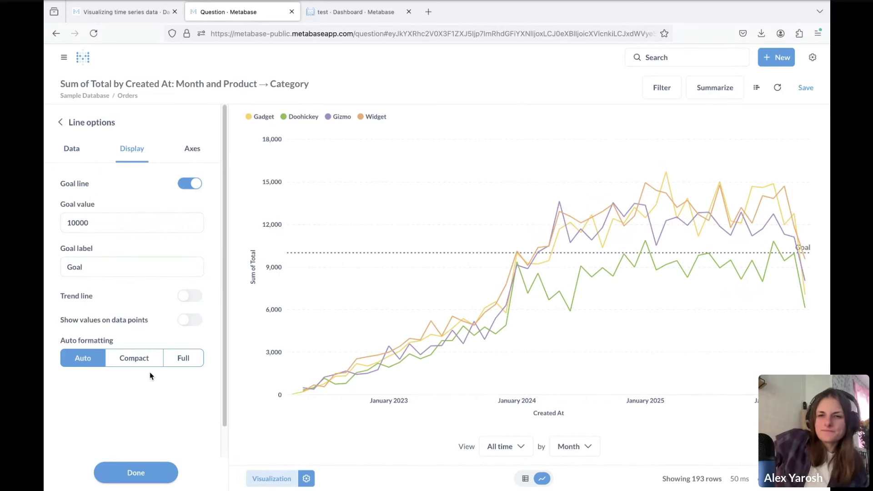
Set the goal line's value to 11000 and inspect the category lines against it.
{"action": "left_click", "coordinate": [170, 220]}
{"action": "left_click", "coordinate": [74, 222]}
{"action": "key", "text": "BackSpace"}
{"action": "type", "text": "1"}
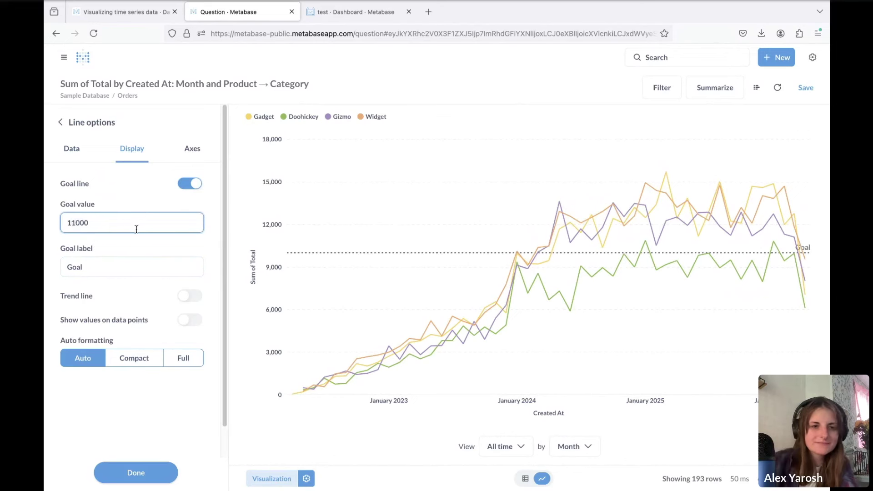
{"action": "left_click", "coordinate": [135, 395]}
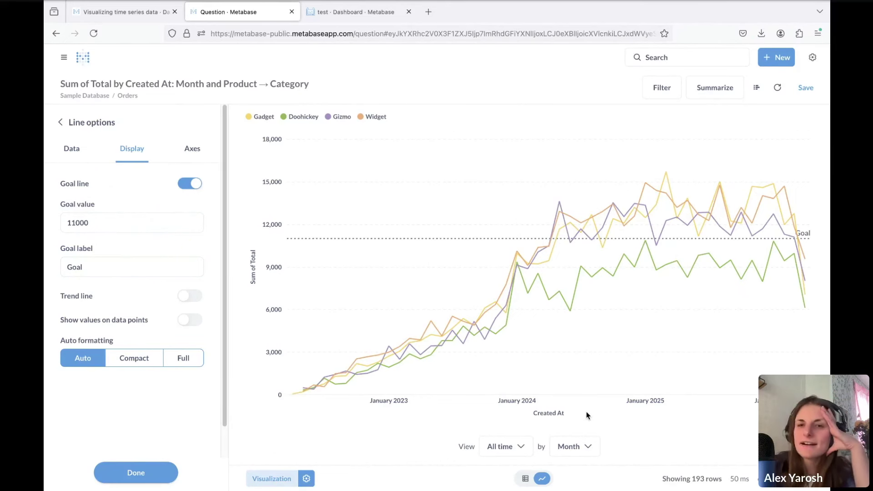
{"action": "mouse_move", "coordinate": [560, 203]}
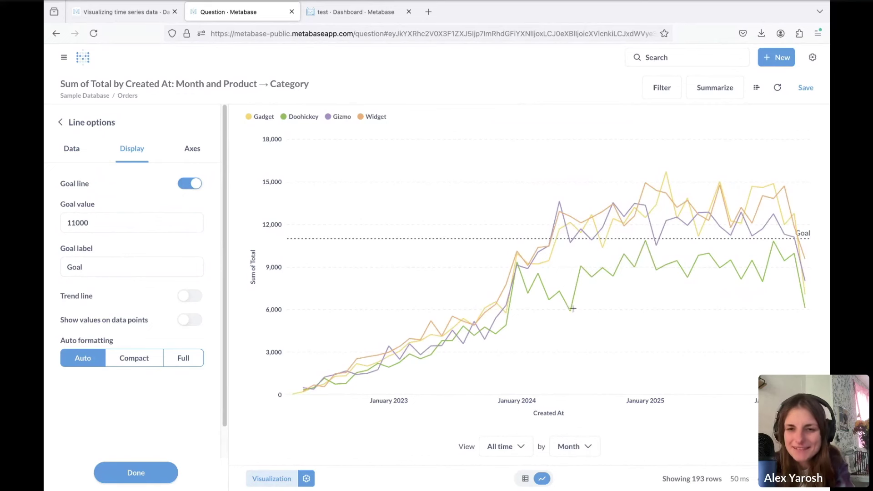
{"action": "mouse_move", "coordinate": [572, 313]}
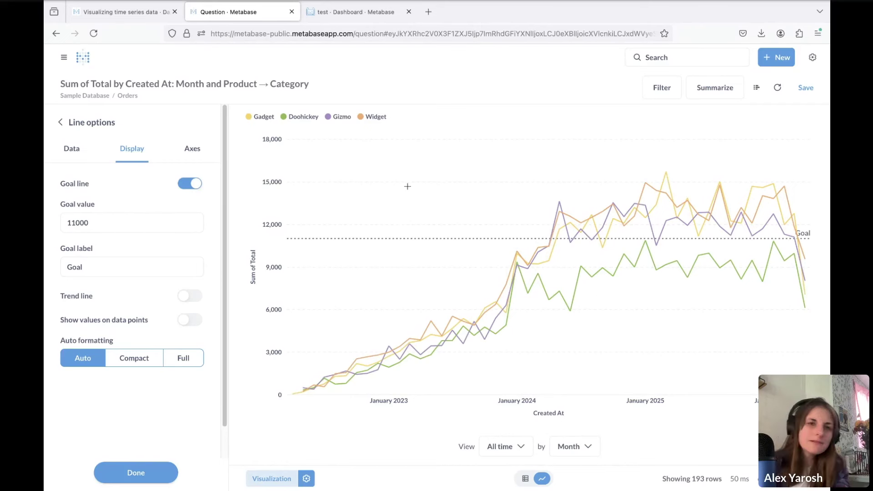
Switch the visualization to a bar chart and set its stacking to Don't stack.
{"action": "left_click", "coordinate": [66, 122]}
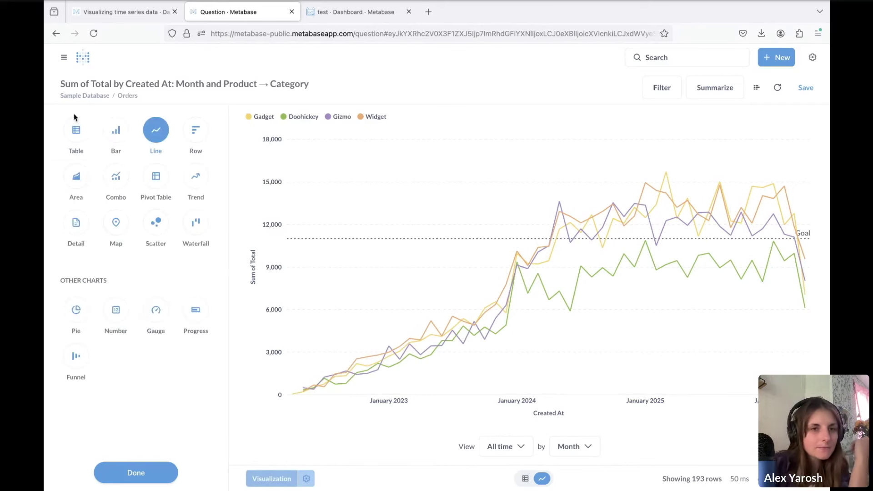
{"action": "left_click", "coordinate": [119, 136]}
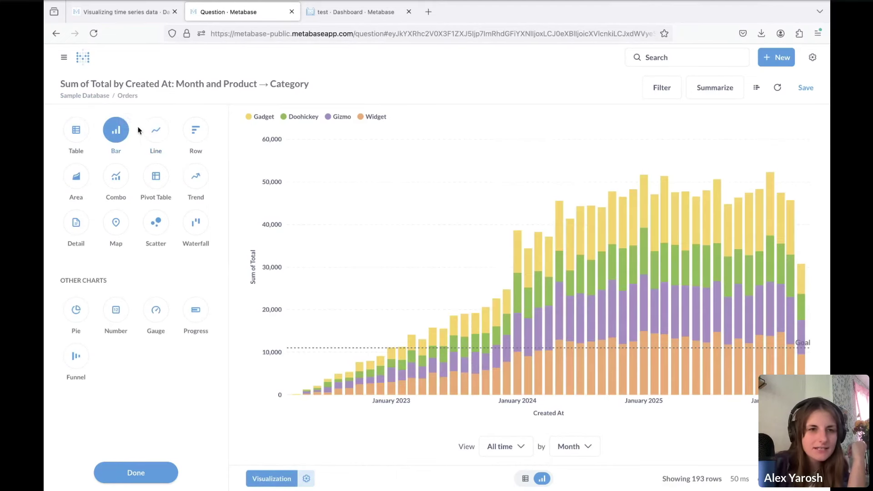
{"action": "left_click", "coordinate": [118, 128]}
{"action": "left_click", "coordinate": [132, 148]}
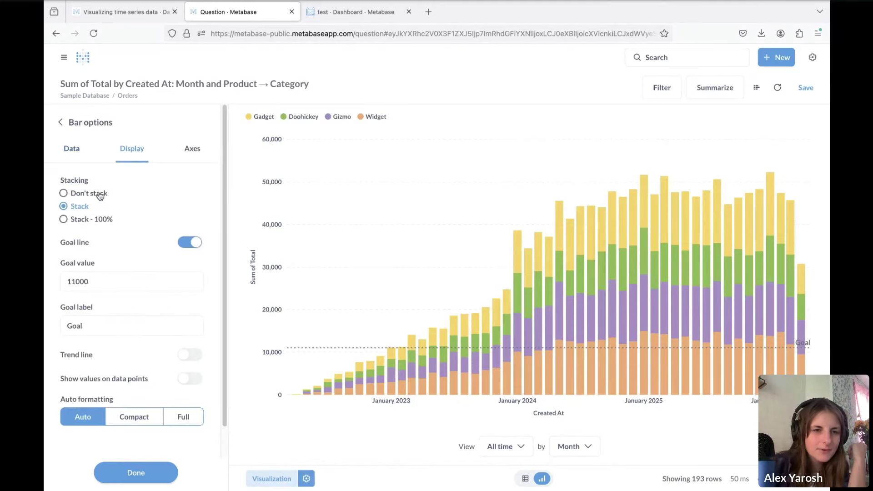
{"action": "left_click", "coordinate": [98, 195]}
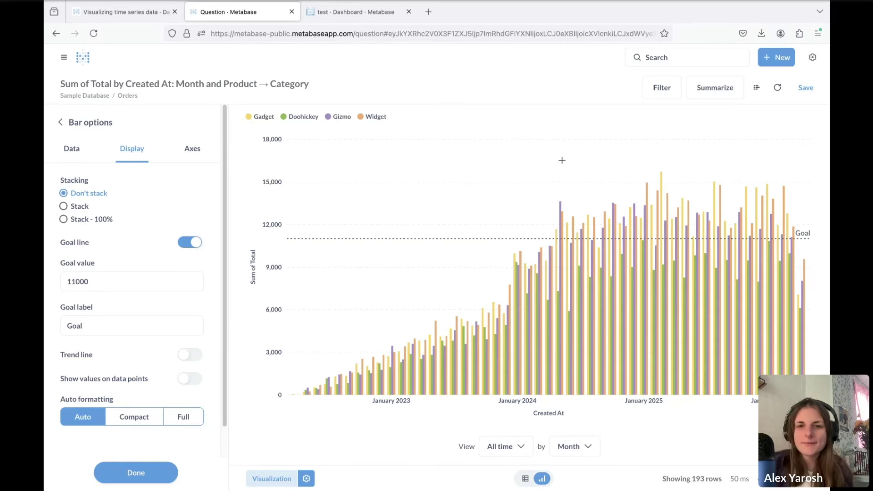
Filter the bar chart by selecting the time range from January 1, 2024 to April 1, 2026 directly on the chart.
{"action": "left_click_drag", "start_coordinate": [533, 156], "coordinate": [818, 187]}
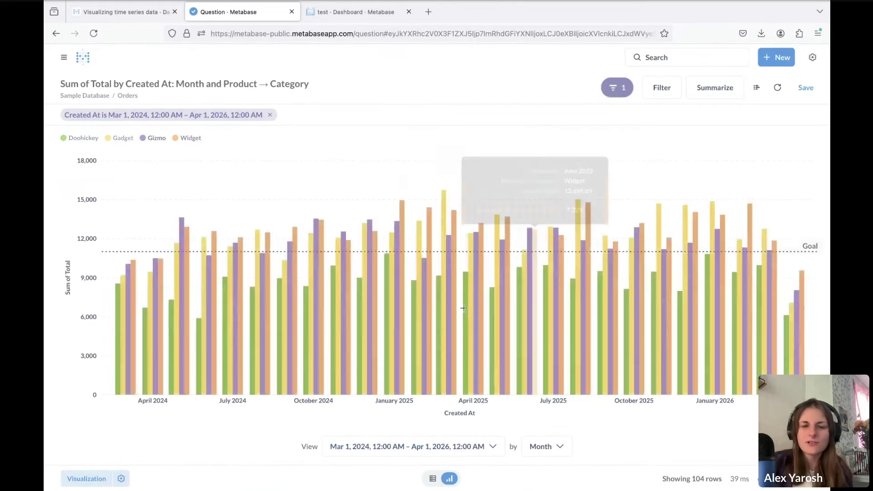
{"action": "left_click", "coordinate": [58, 39]}
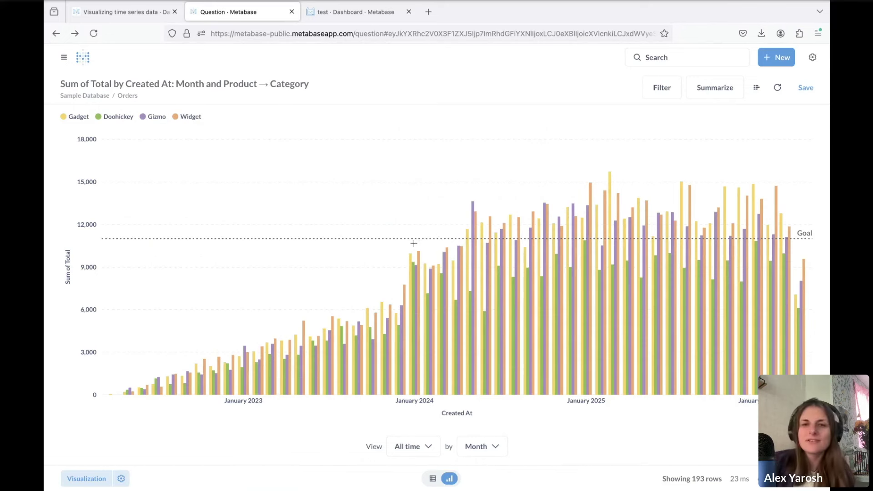
{"action": "left_click_drag", "start_coordinate": [411, 142], "coordinate": [813, 145]}
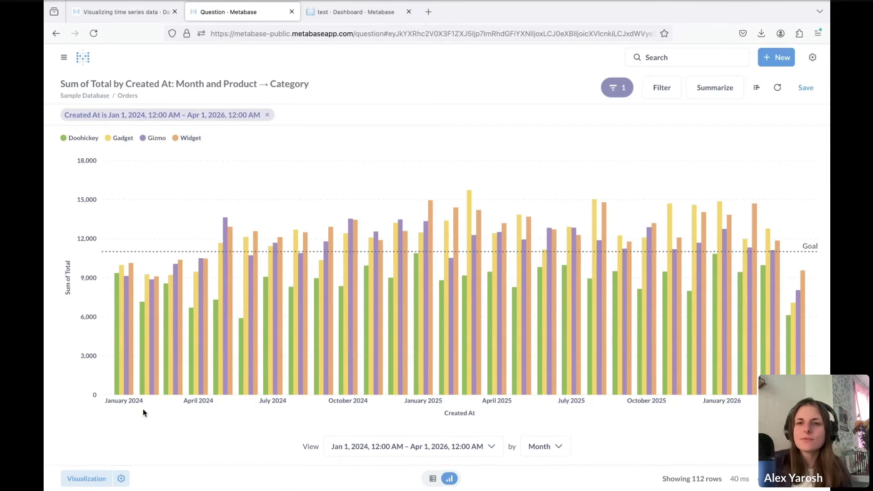
Add a second summary metric with the custom expression Sum([Total]) - 110000.
{"action": "left_click", "coordinate": [759, 88]}
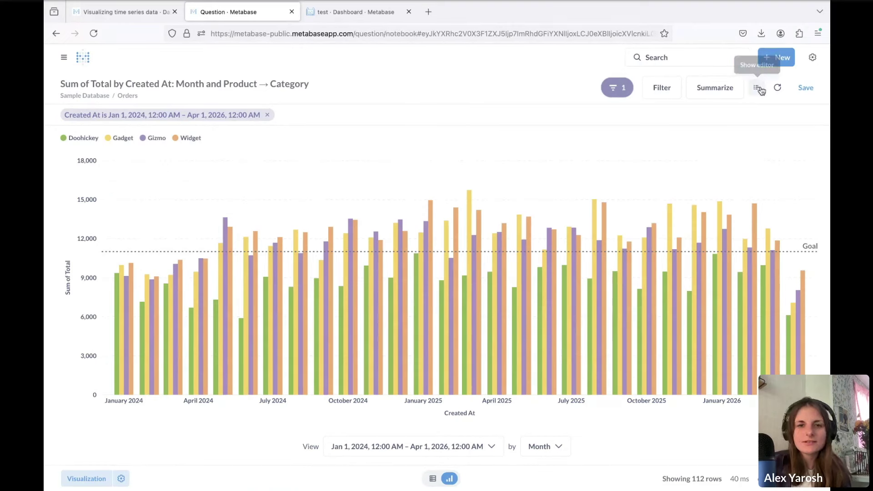
{"action": "left_click", "coordinate": [143, 303]}
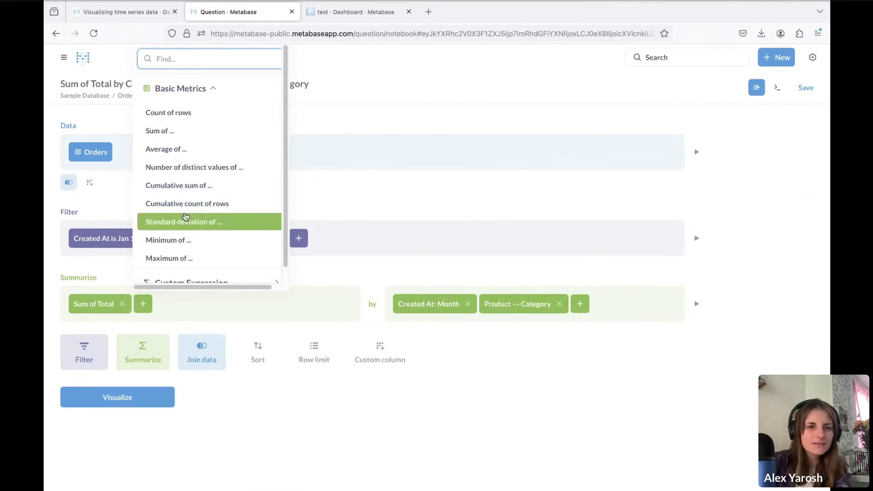
{"action": "scroll", "coordinate": [193, 253], "scroll_direction": "down", "scroll_amount": 1}
{"action": "left_click", "coordinate": [188, 271]}
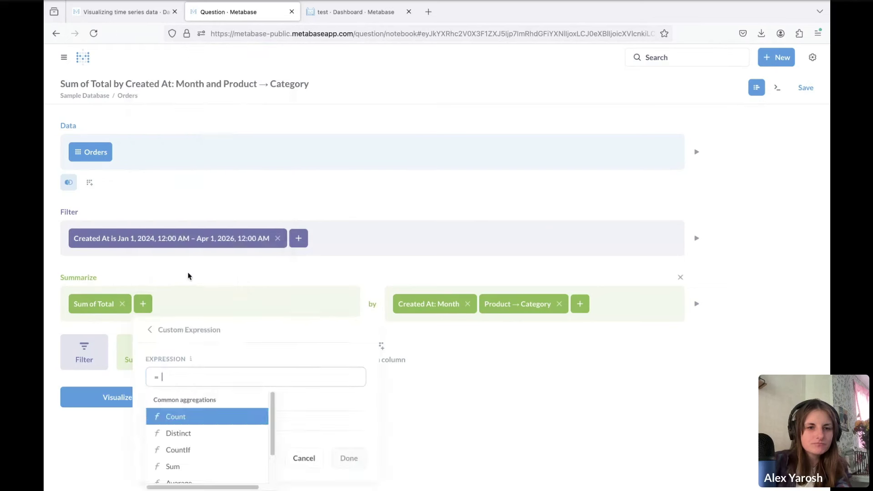
{"action": "type", "text": "Sum([Tota"}
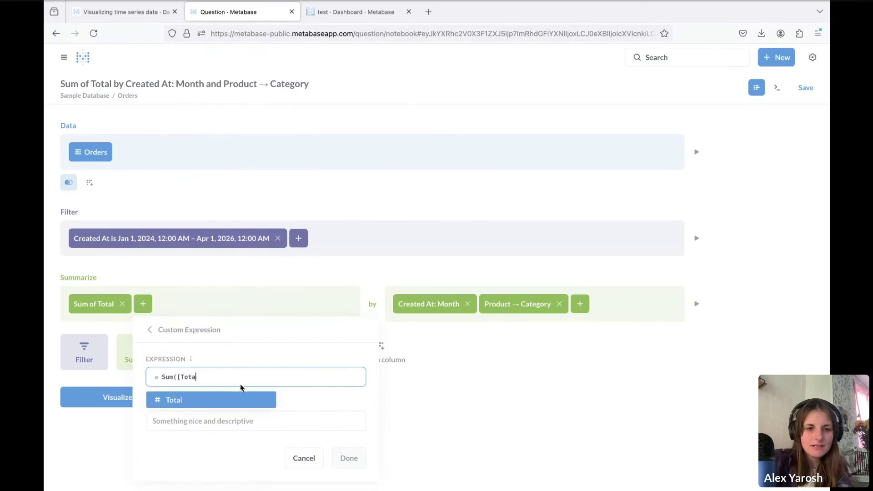
{"action": "left_click", "coordinate": [234, 401]}
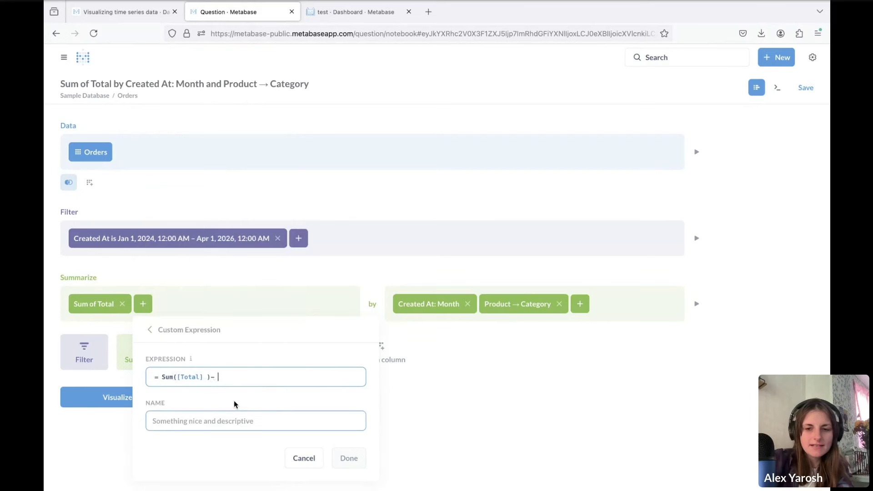
{"action": "key", "text": "BackSpace"}
{"action": "key", "text": "BackSpace"}
{"action": "key", "text": "BackSpace"}
{"action": "type", "text": "10000"}
Name the custom expression "Diff w/ goal", add it to the summary, and visualize the question.
{"action": "left_click", "coordinate": [233, 417]}
{"action": "type", "text": "Diff"}
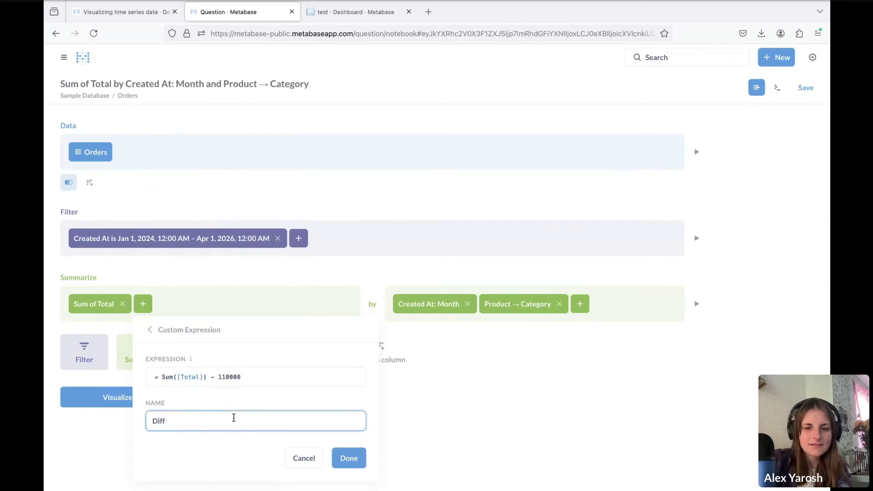
{"action": "type", "text": " w/ goal"}
{"action": "left_click", "coordinate": [342, 459]}
{"action": "left_click", "coordinate": [95, 396]}
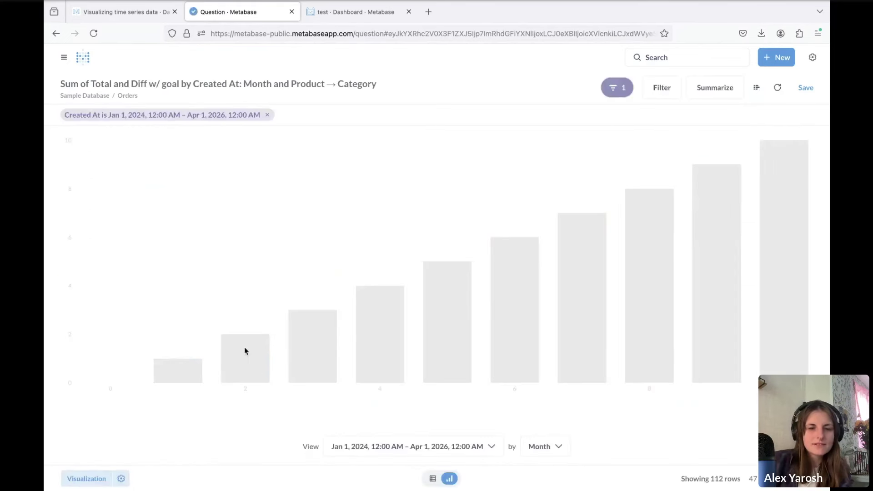
Set the chart to plot only Diff w/ goal on the Y-axis, with Created At and Product → Category on the X-axis.
{"action": "left_click", "coordinate": [121, 478]}
{"action": "left_click", "coordinate": [107, 190]}
{"action": "left_click", "coordinate": [106, 218]}
{"action": "left_click", "coordinate": [104, 258]}
{"action": "left_click", "coordinate": [119, 306]}
{"action": "left_click", "coordinate": [111, 214]}
{"action": "left_click", "coordinate": [127, 258]}
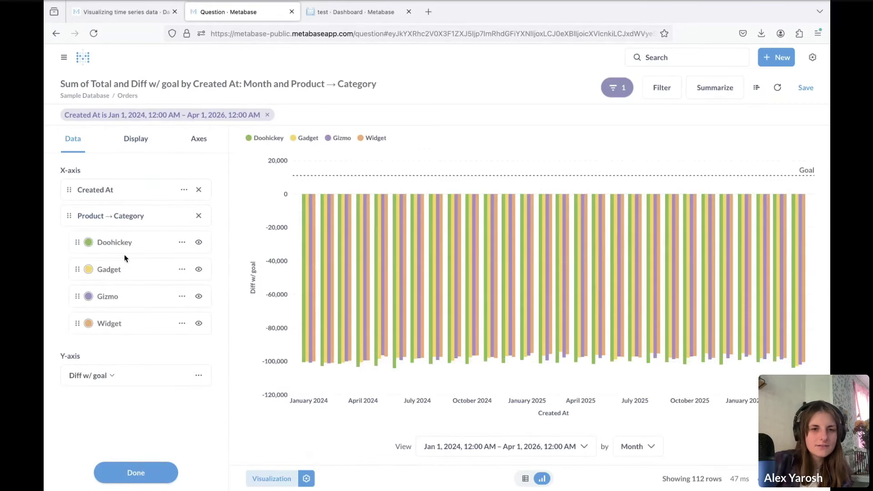
Turn off the bar chart's goal line and return to its data settings.
{"action": "left_click", "coordinate": [138, 142]}
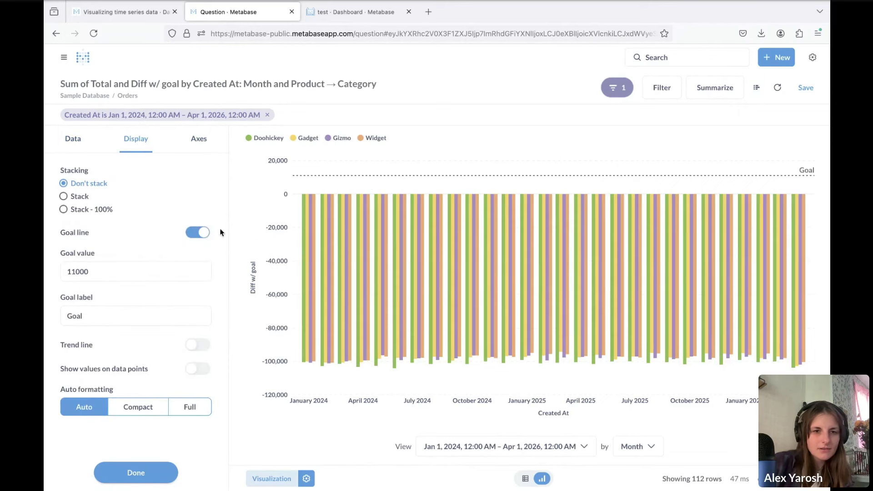
{"action": "left_click", "coordinate": [198, 233]}
{"action": "left_click", "coordinate": [81, 145]}
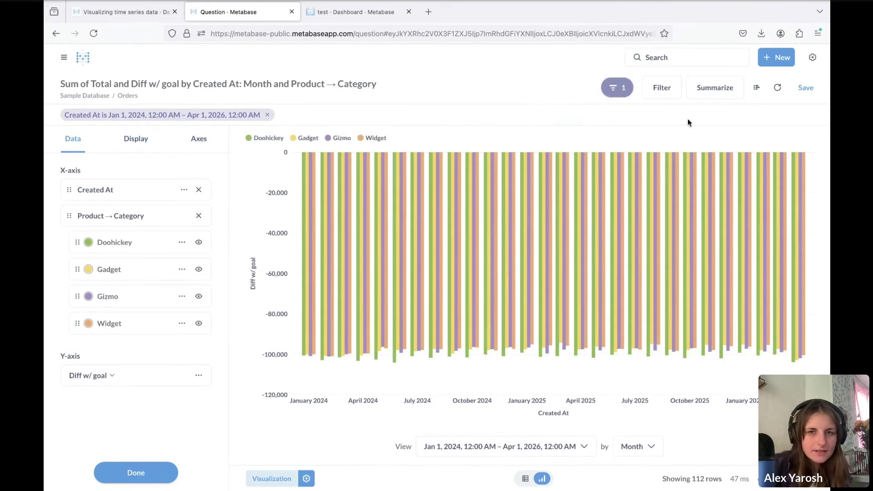
Correct the Diff w/ goal expression to Sum([Total]) - 11000 and visualize the question again.
{"action": "left_click", "coordinate": [756, 87]}
{"action": "left_click", "coordinate": [166, 306]}
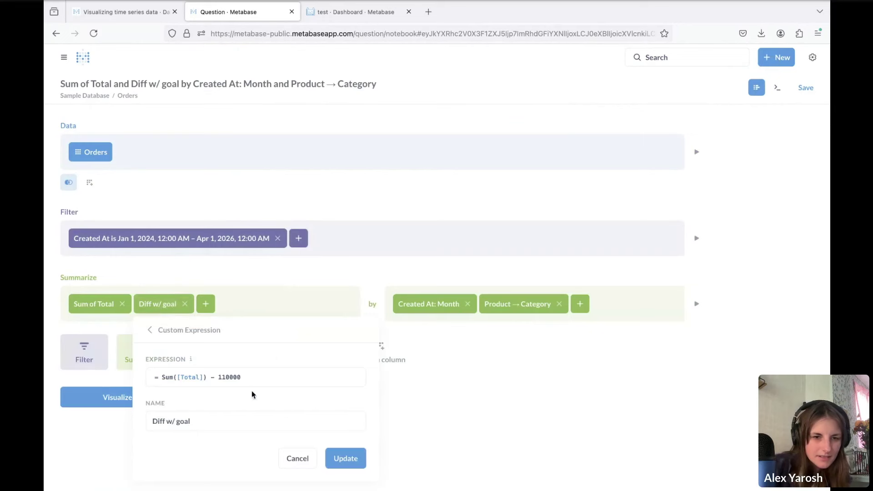
{"action": "left_click", "coordinate": [243, 377]}
{"action": "key", "text": "BackSpace"}
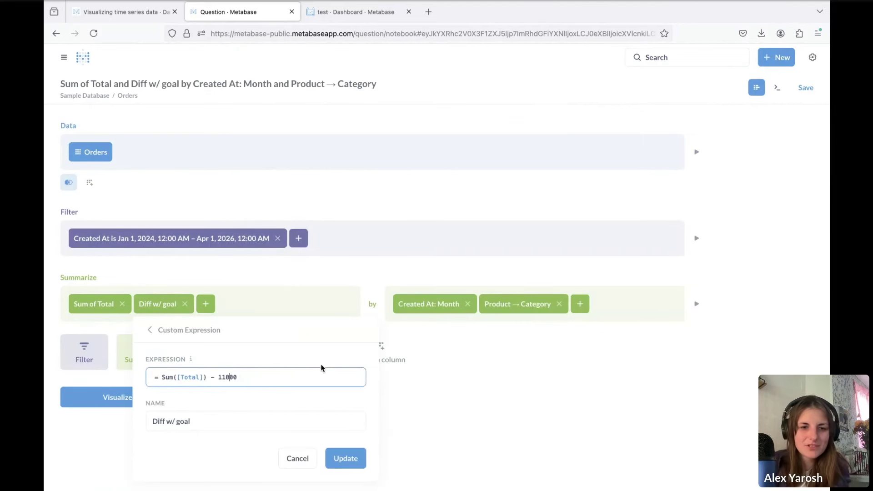
{"action": "left_click", "coordinate": [345, 458]}
{"action": "left_click", "coordinate": [142, 400]}
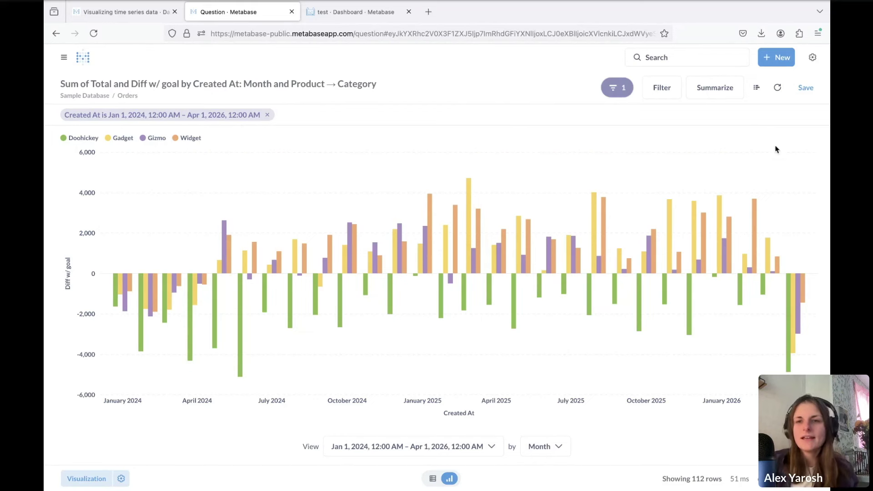
Reopen the query editor and look through the metric options available for the summary.
{"action": "left_click", "coordinate": [761, 95]}
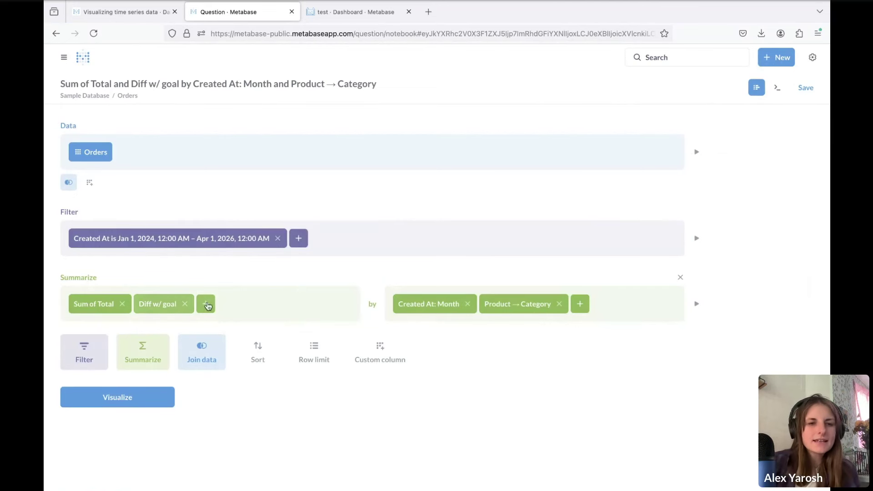
{"action": "left_click", "coordinate": [207, 305]}
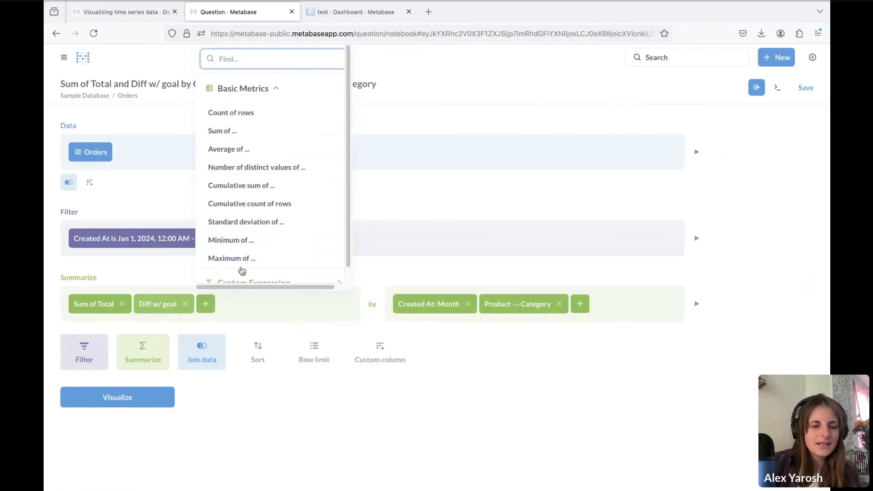
{"action": "scroll", "coordinate": [242, 268], "scroll_direction": "down", "scroll_amount": 1}
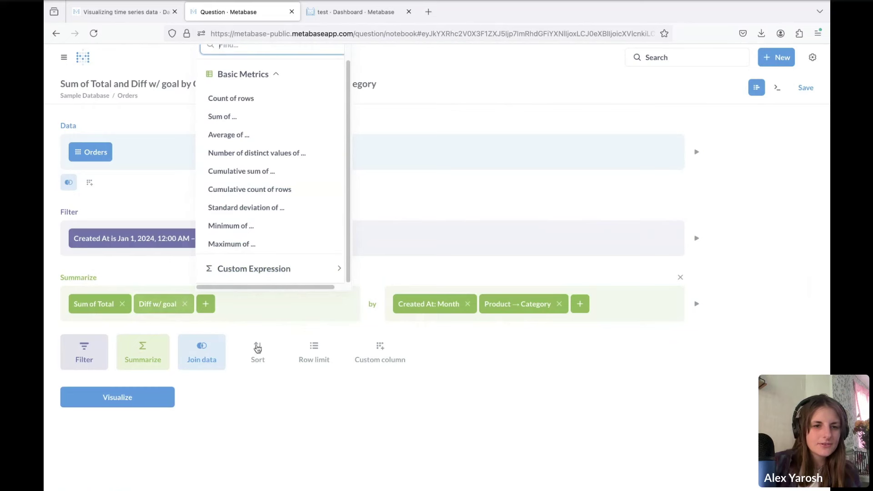
{"action": "left_click", "coordinate": [282, 368]}
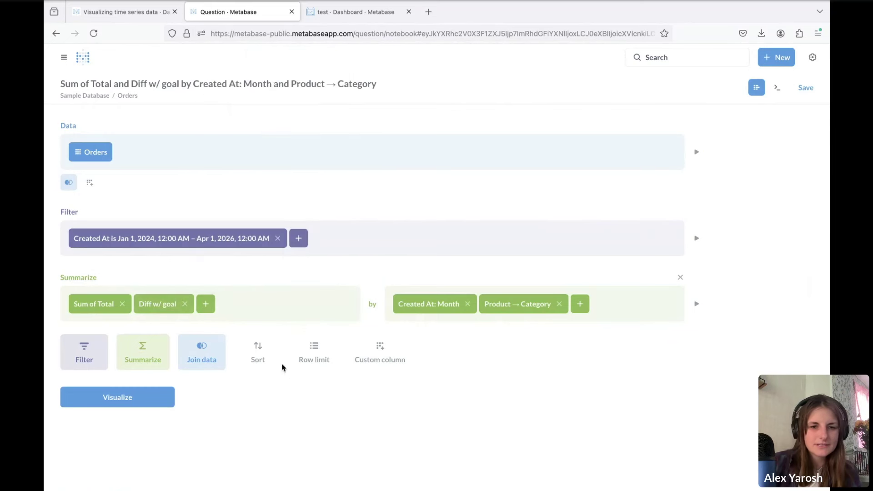
{"action": "left_click", "coordinate": [382, 351]}
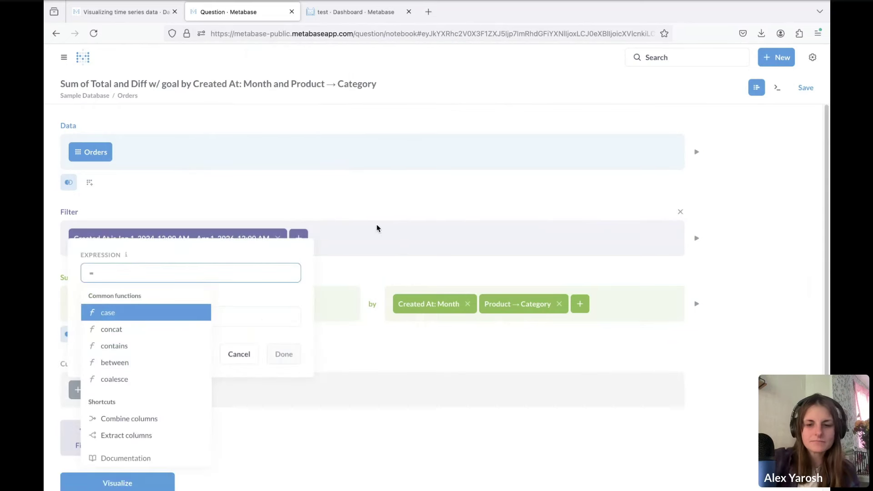
{"action": "type", "text": "Case("}
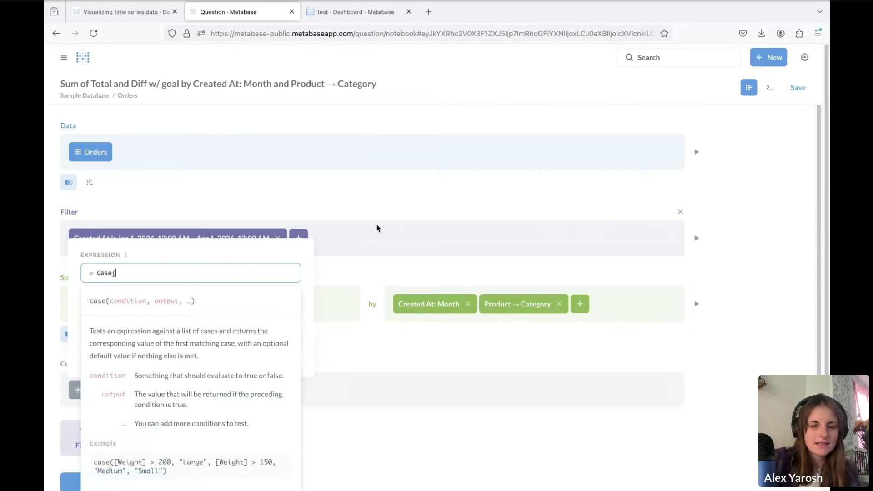
{"action": "key", "text": "BackSpace"}
{"action": "key", "text": "BackSpace"}
{"action": "key", "text": "BackSpace"}
{"action": "key", "text": "BackSpace"}
{"action": "type", "text": "as"}
{"action": "key", "text": "BackSpace"}
{"action": "key", "text": "BackSpace"}
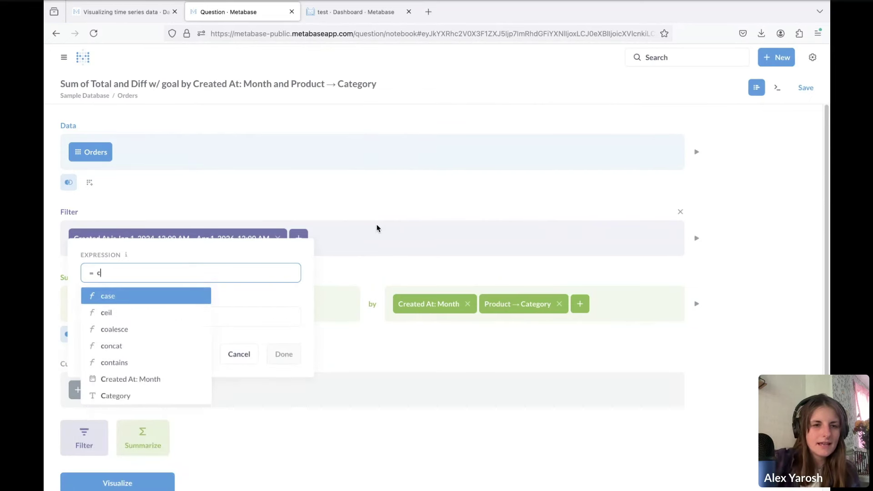
{"action": "key", "text": "BackSpace"}
{"action": "key", "text": "Escape"}
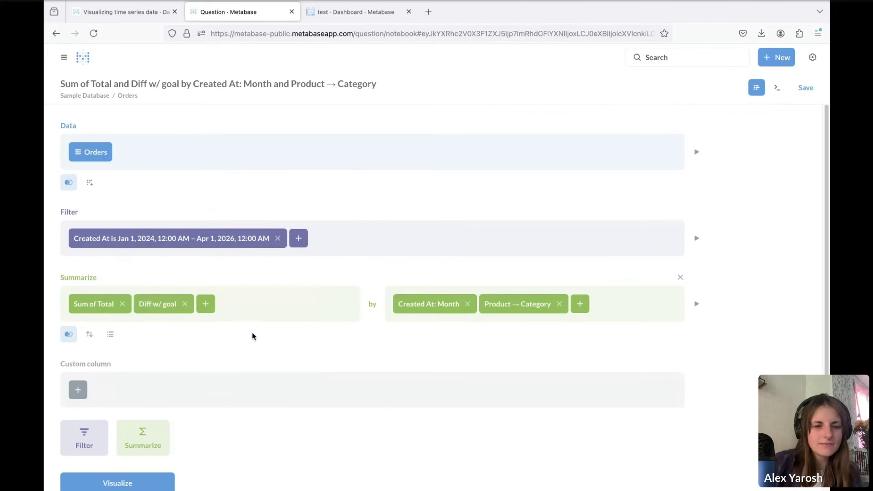
Visualize the question again and change its visualization to a pivot table.
{"action": "left_click", "coordinate": [119, 484]}
{"action": "left_click", "coordinate": [81, 477]}
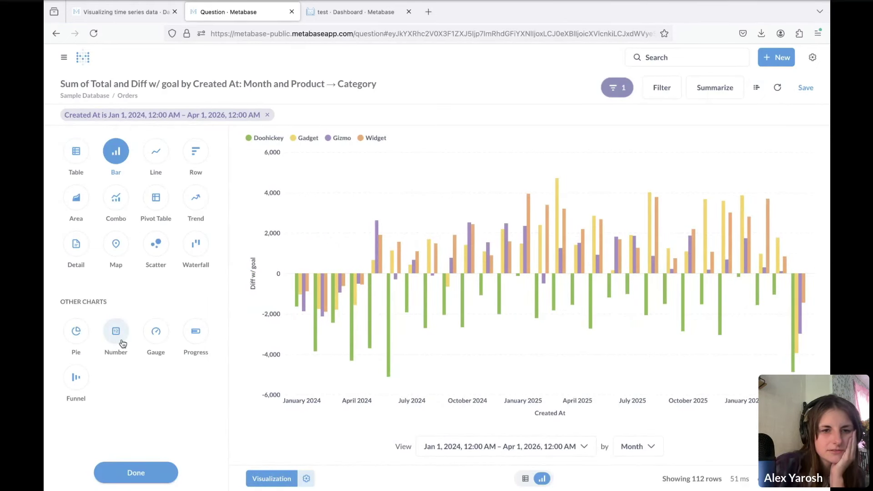
{"action": "left_click", "coordinate": [156, 198]}
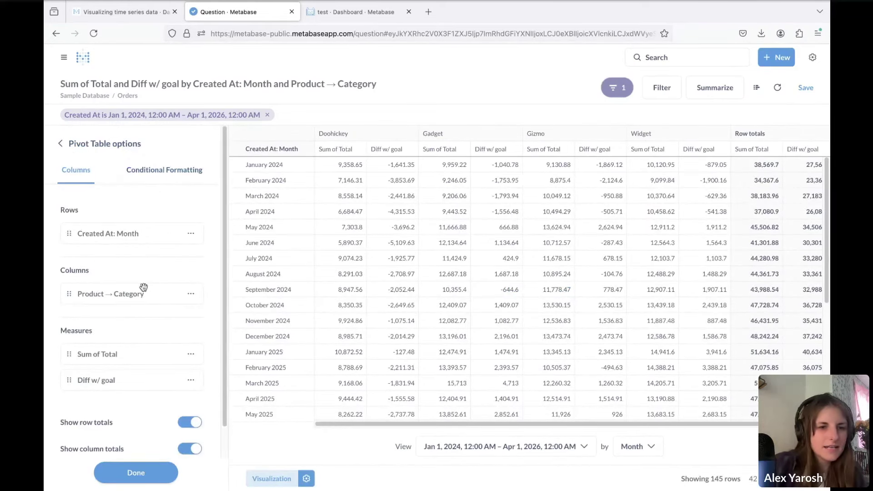
Remove the Diff w/ goal metric from the summary and rerun the question with only Sum of Total.
{"action": "left_click", "coordinate": [756, 87]}
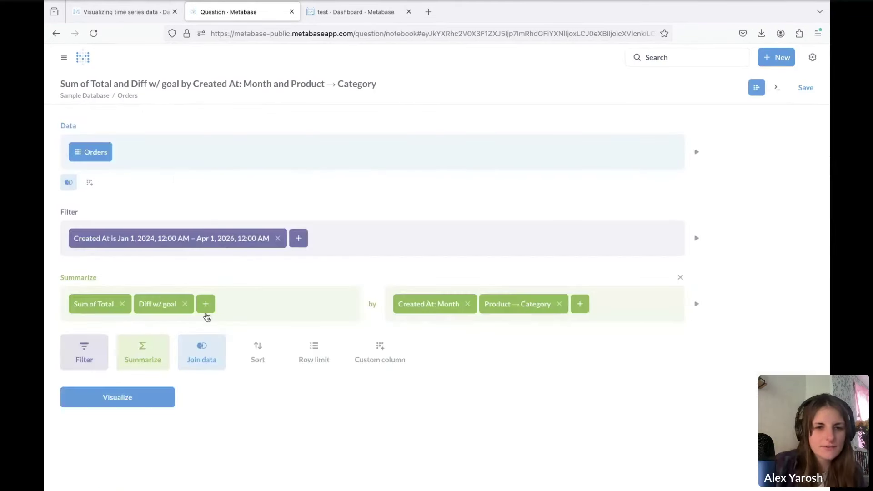
{"action": "left_click", "coordinate": [160, 304]}
{"action": "left_click", "coordinate": [185, 303]}
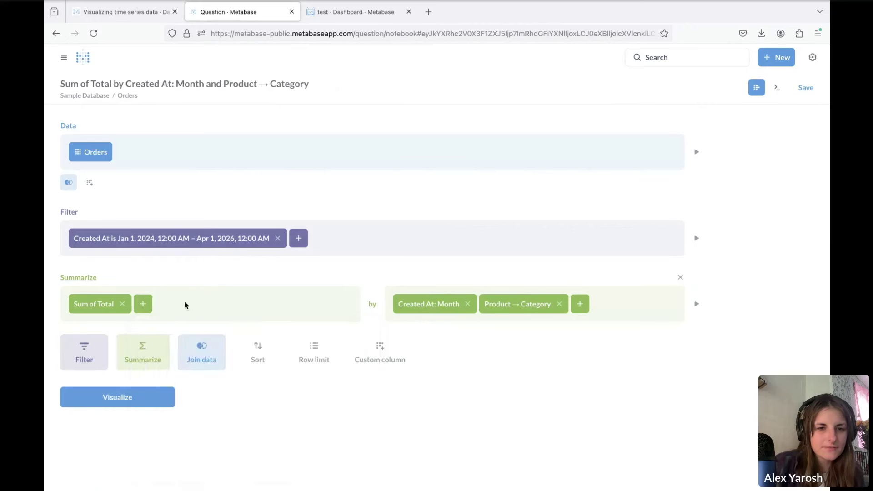
{"action": "left_click", "coordinate": [118, 397]}
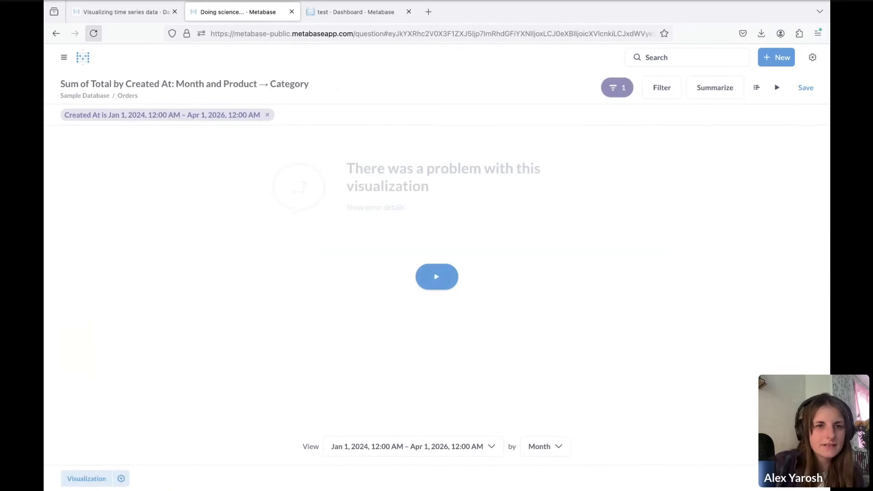
{"action": "left_click", "coordinate": [93, 33]}
{"action": "left_click", "coordinate": [499, 289]}
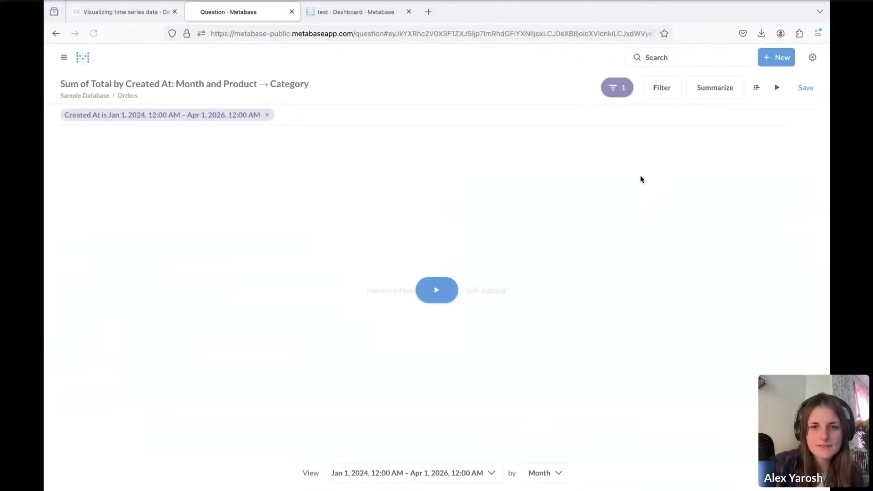
{"action": "left_click", "coordinate": [756, 87]}
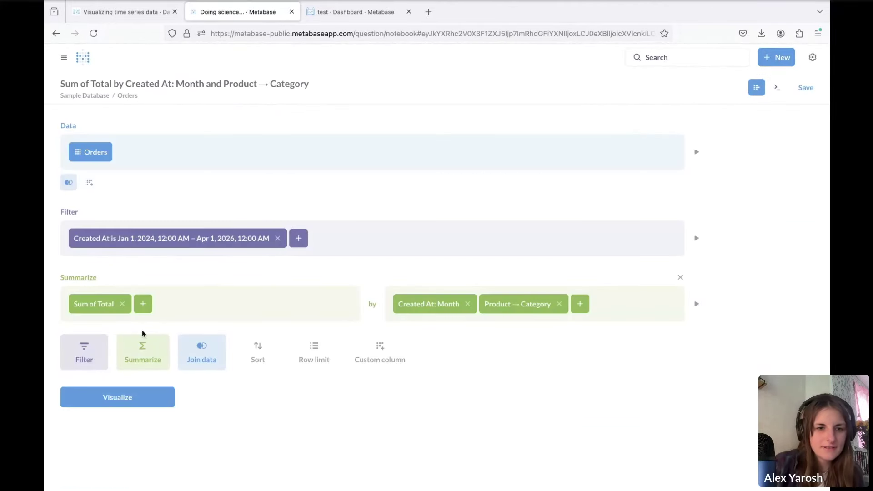
{"action": "left_click", "coordinate": [121, 397]}
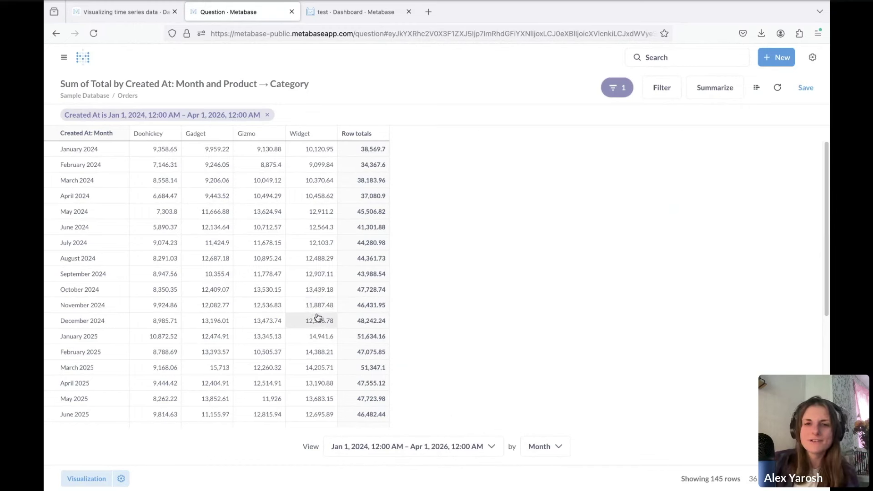
Start a conditional formatting rule on the pivot table's Sum of Total, using a white-to-green color range.
{"action": "left_click", "coordinate": [121, 478]}
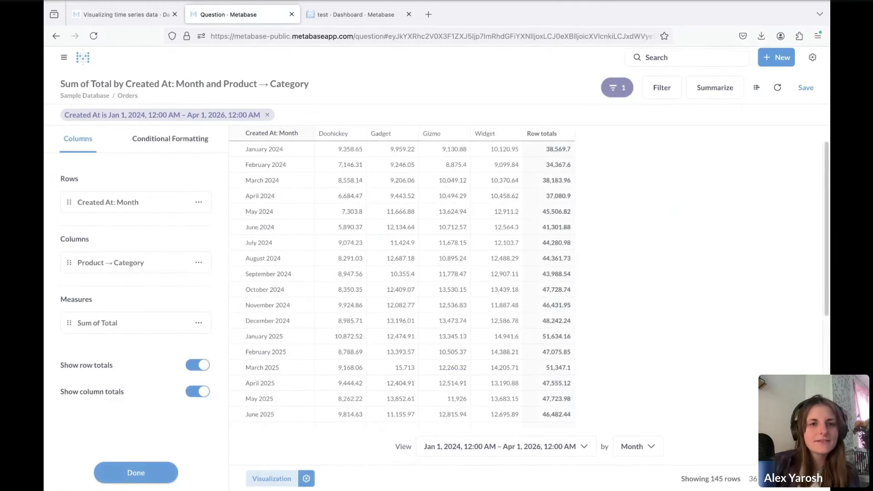
{"action": "left_click", "coordinate": [178, 150]}
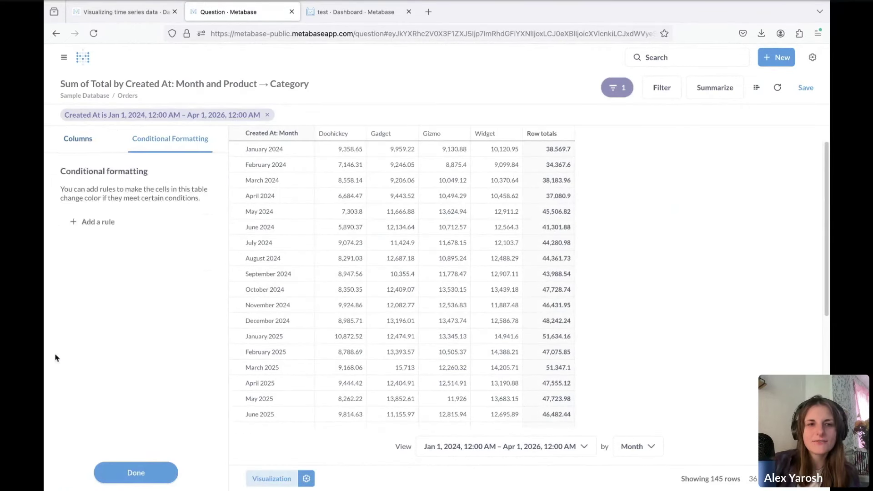
{"action": "left_click", "coordinate": [97, 224]}
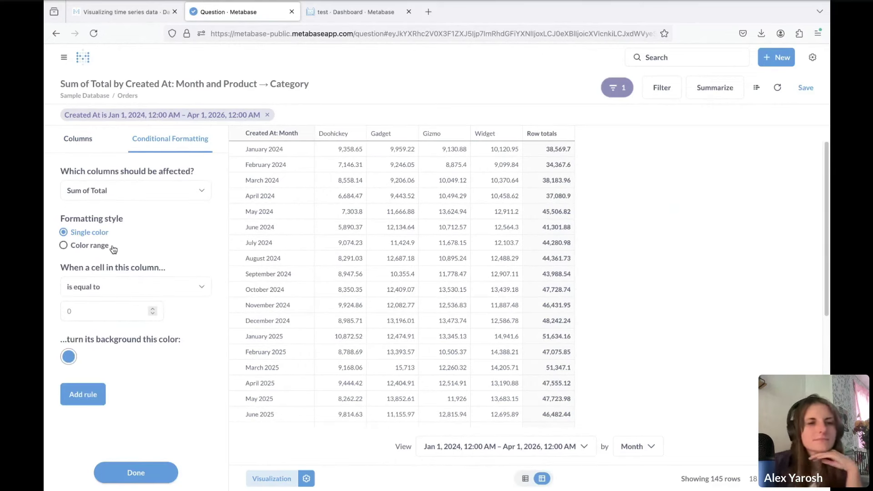
{"action": "left_click", "coordinate": [97, 247]}
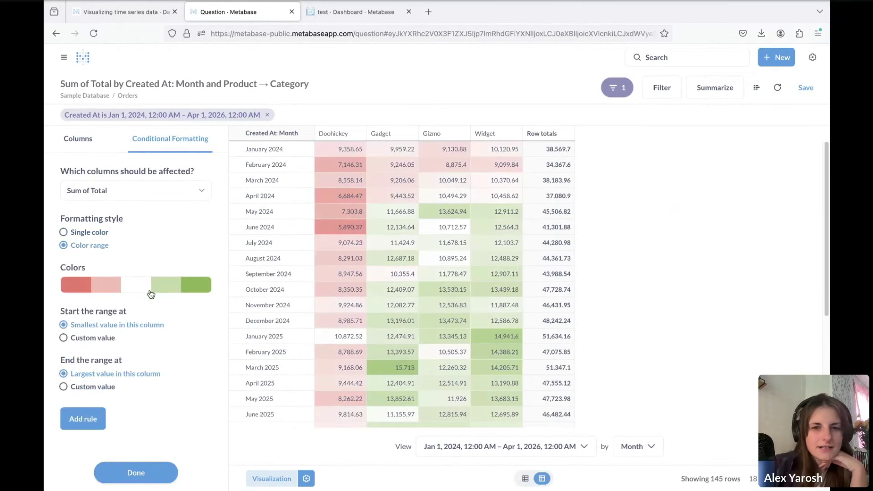
{"action": "left_click", "coordinate": [124, 287]}
{"action": "left_click", "coordinate": [94, 311]}
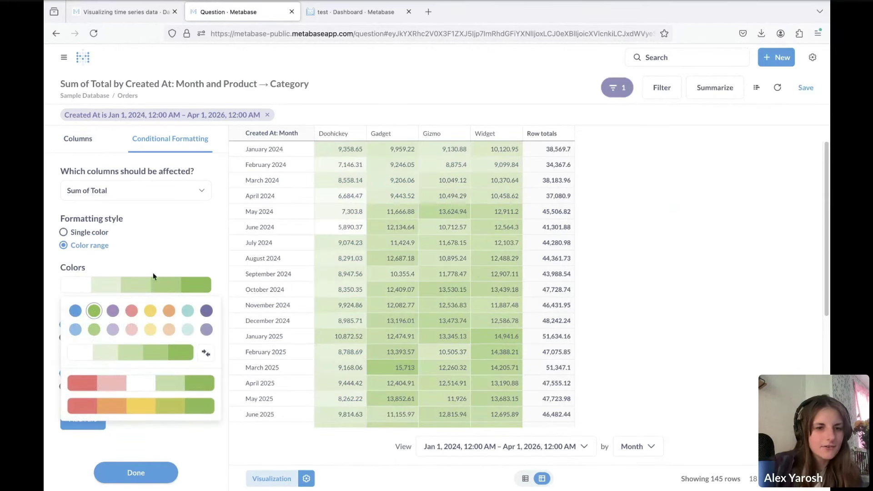
{"action": "left_click", "coordinate": [175, 243]}
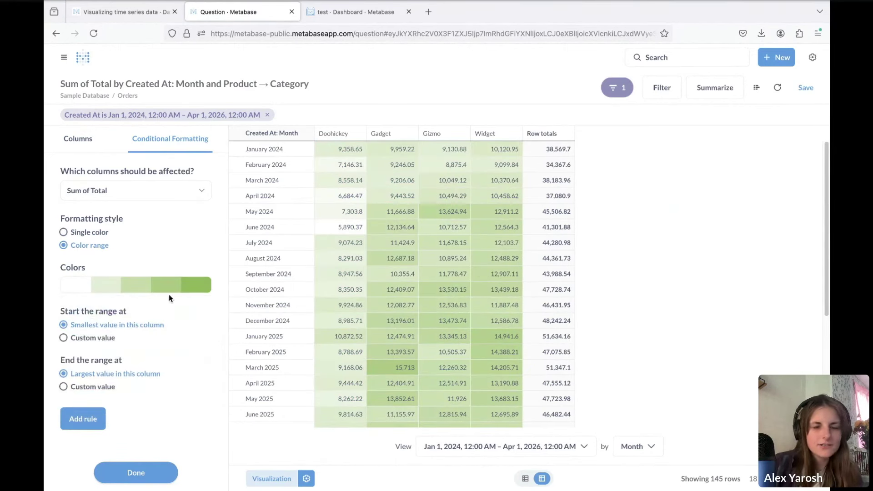
Start the green range at a custom value of 11000 and add the rule.
{"action": "left_click", "coordinate": [94, 338]}
{"action": "type", "text": "11000"}
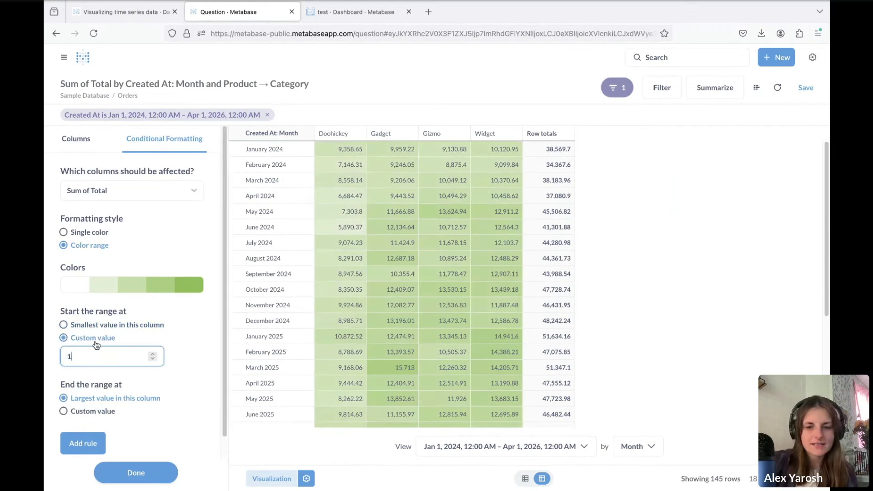
{"action": "left_click", "coordinate": [121, 337]}
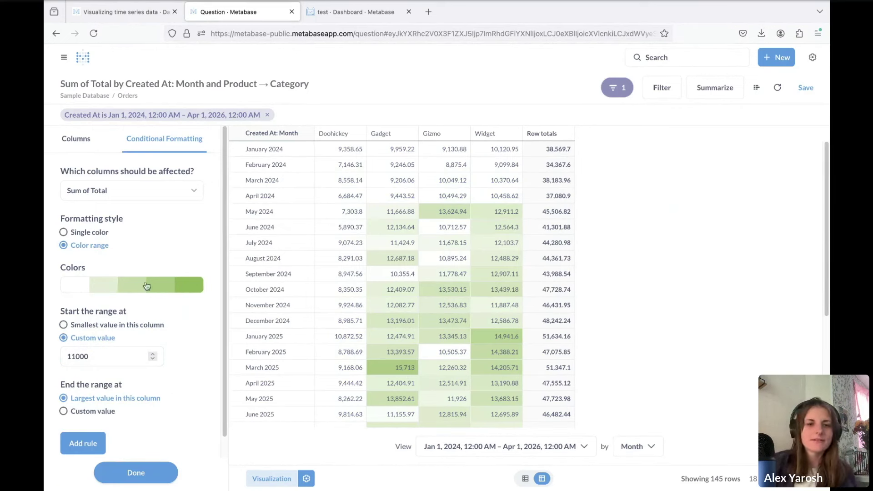
{"action": "left_click", "coordinate": [87, 443]}
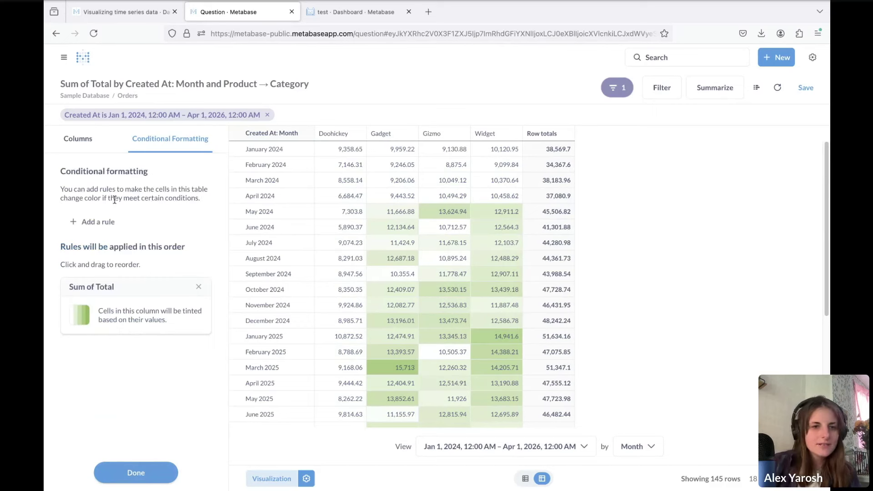
Start a second conditional formatting rule on Sum of Total with a white-to-red color range.
{"action": "left_click", "coordinate": [82, 223]}
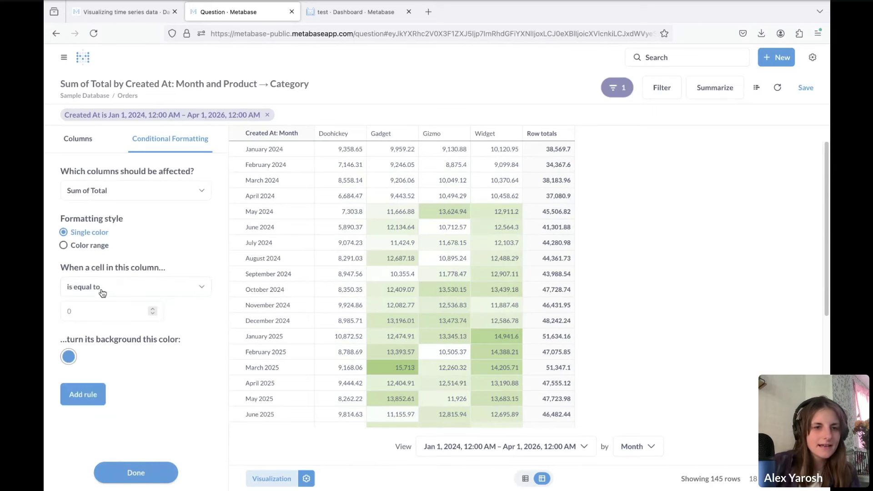
{"action": "left_click", "coordinate": [89, 246]}
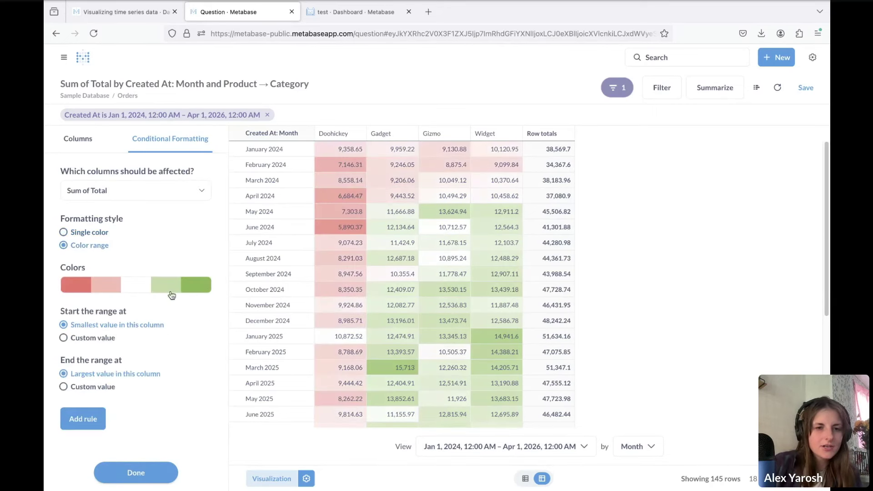
{"action": "left_click", "coordinate": [119, 284]}
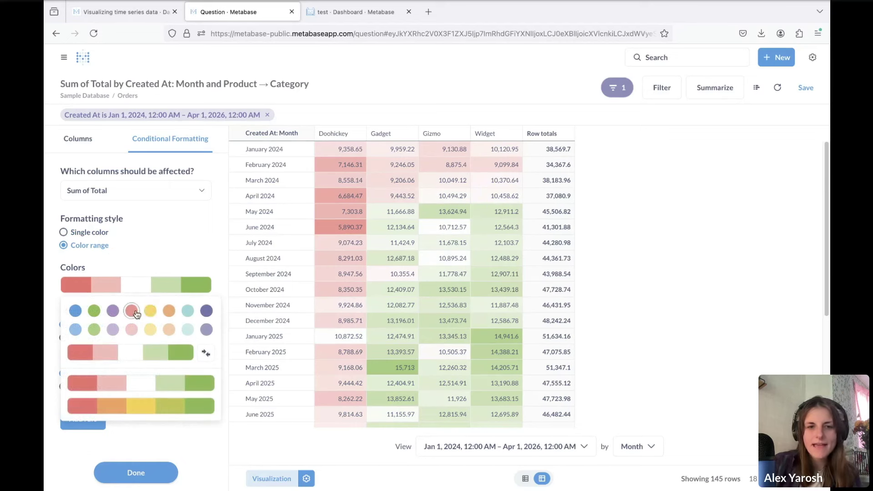
{"action": "left_click", "coordinate": [136, 314]}
{"action": "left_click", "coordinate": [150, 272]}
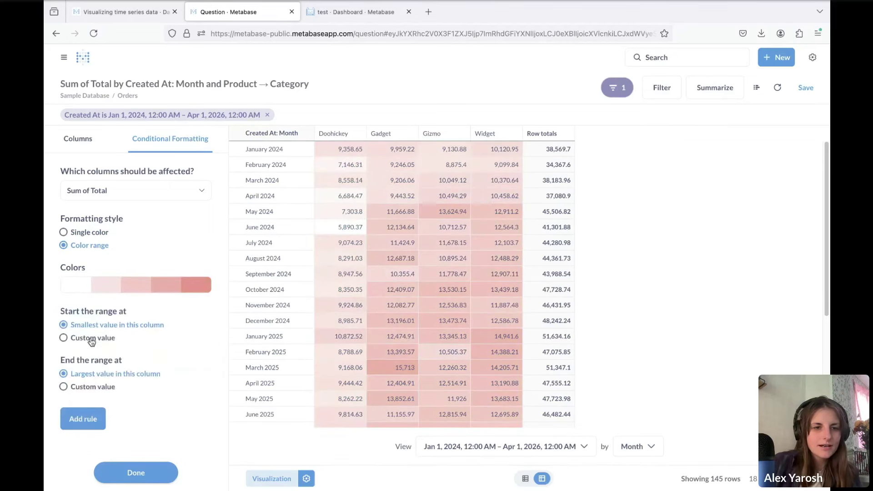
End the red range at a custom value of 11000 and add the rule.
{"action": "left_click", "coordinate": [77, 387]}
{"action": "left_click", "coordinate": [68, 404]}
{"action": "type", "text": "11000"}
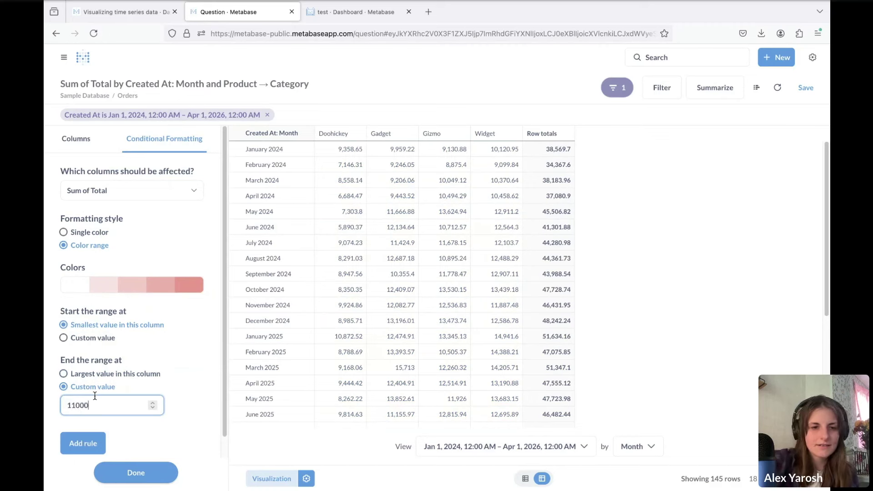
{"action": "left_click", "coordinate": [92, 444]}
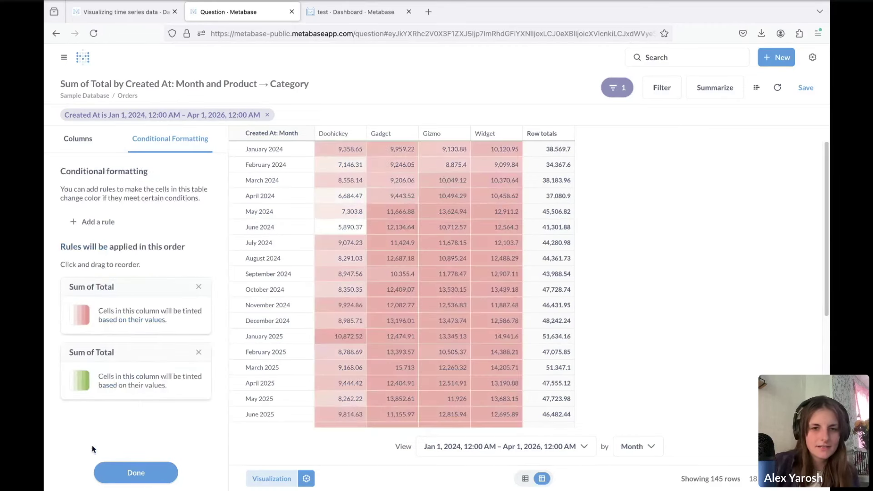
Move the green formatting rule above the red one and check the red rule's settings.
{"action": "left_click_drag", "start_coordinate": [106, 359], "coordinate": [107, 274]}
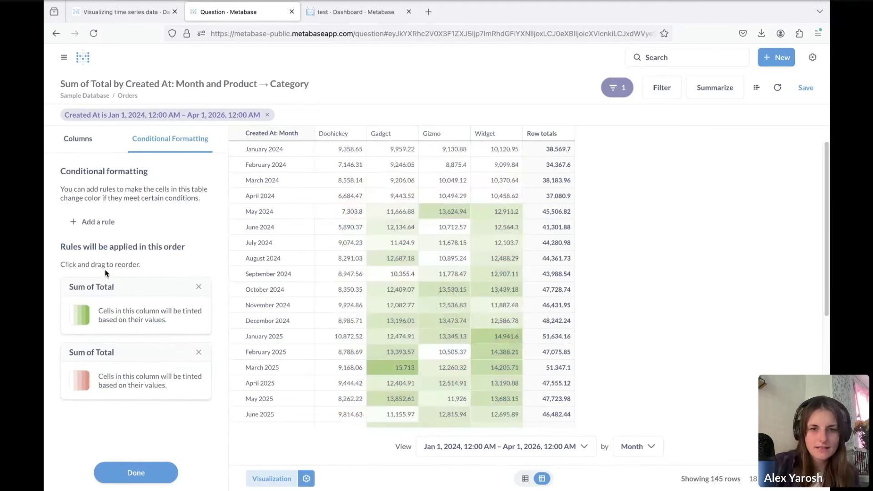
{"action": "left_click", "coordinate": [112, 349]}
{"action": "scroll", "coordinate": [115, 349], "scroll_direction": "down", "scroll_amount": 1}
{"action": "scroll", "coordinate": [114, 345], "scroll_direction": "up", "scroll_amount": 1}
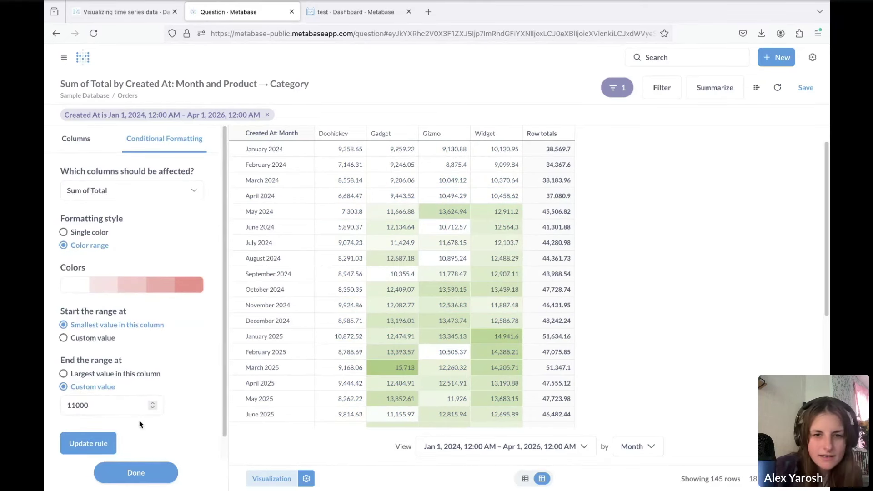
{"action": "left_click", "coordinate": [104, 448]}
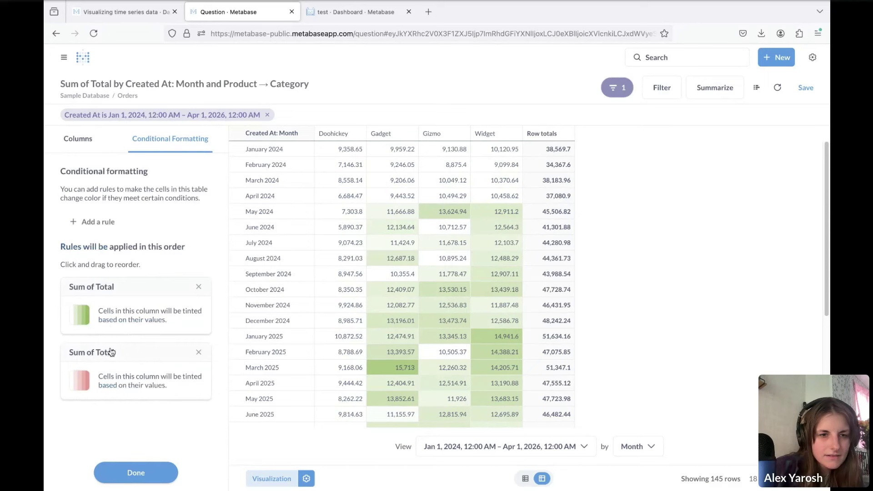
{"action": "mouse_move", "coordinate": [130, 361]}
{"action": "left_mouse_down"}
{"action": "mouse_move", "coordinate": [132, 291]}
{"action": "mouse_move", "coordinate": [117, 362]}
{"action": "mouse_move", "coordinate": [133, 351]}
{"action": "left_mouse_up"}
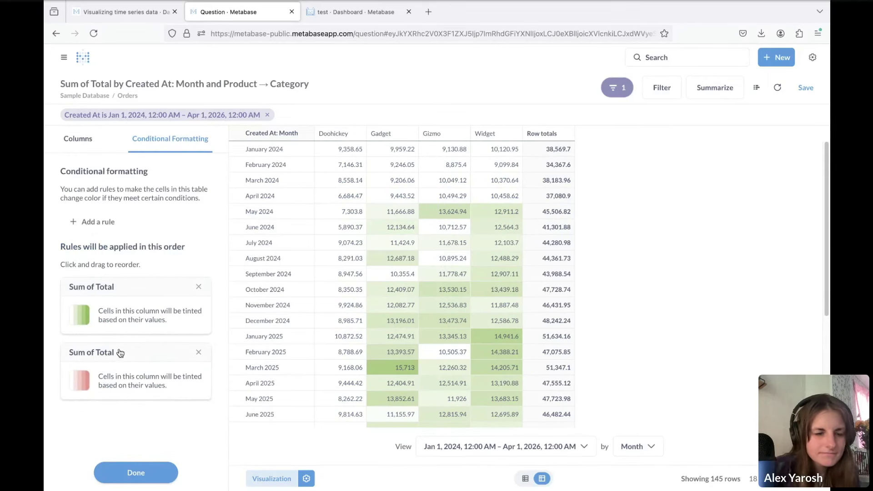
Start the red rule's color range at a custom value of 0 and update the rule.
{"action": "left_click", "coordinate": [121, 353]}
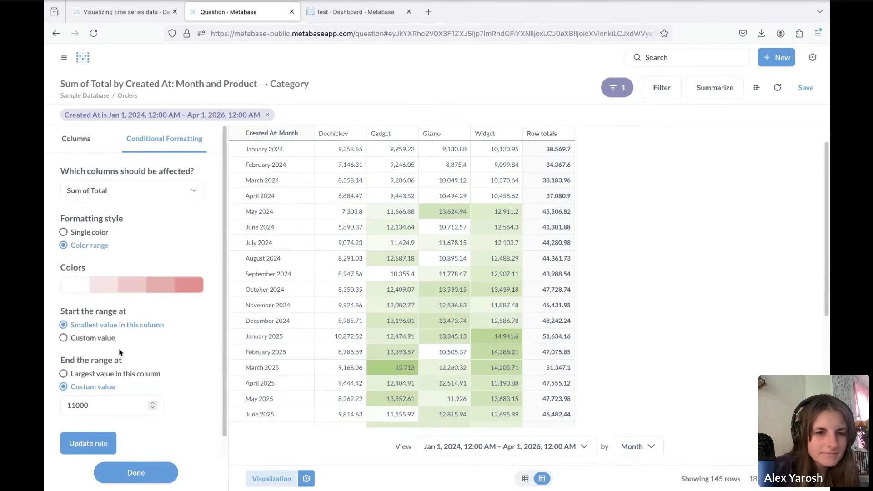
{"action": "left_click", "coordinate": [88, 340]}
{"action": "scroll", "coordinate": [87, 344], "scroll_direction": "down", "scroll_amount": 2}
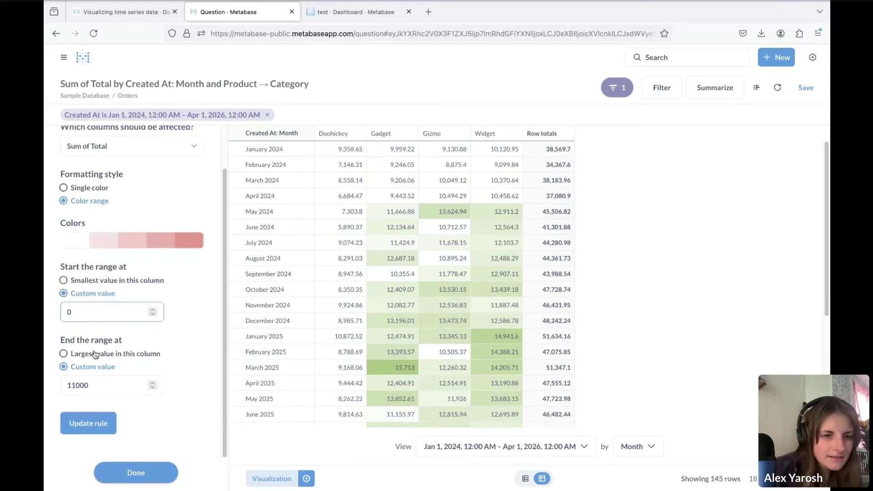
{"action": "left_click", "coordinate": [91, 310]}
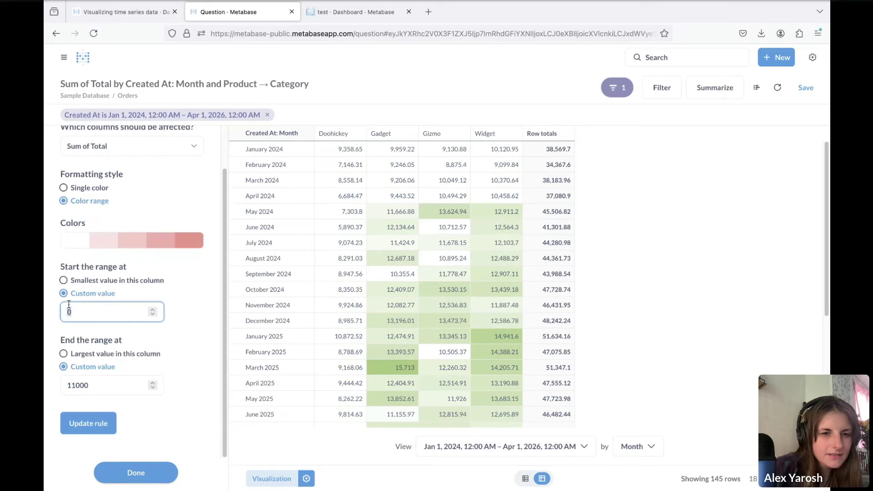
{"action": "left_click", "coordinate": [105, 293]}
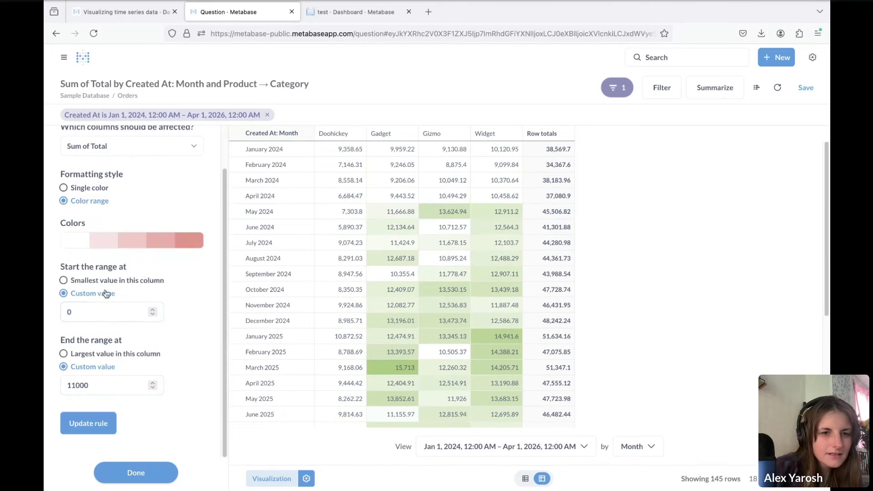
{"action": "left_click", "coordinate": [88, 425]}
Open the Goal 120 question from the Compare metric over dimensions tab of the Visualizing time series data dashboard.
{"action": "key", "text": "ctrl+shift+Tab"}
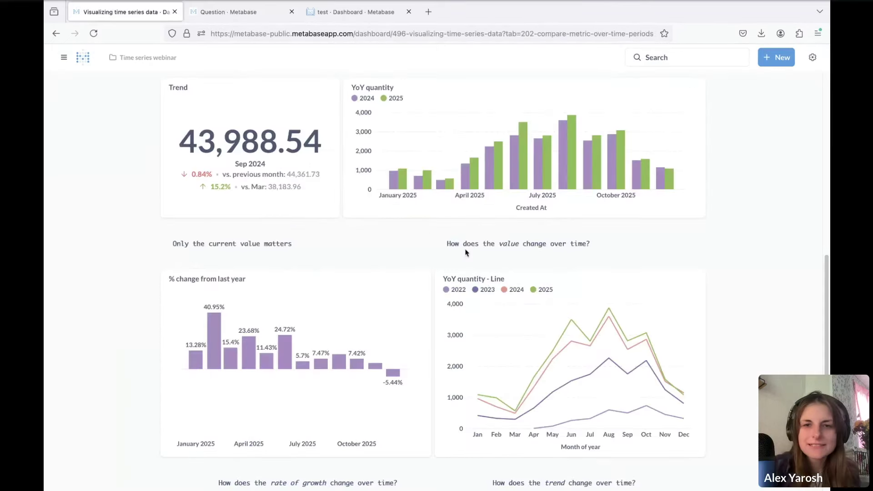
{"action": "scroll", "coordinate": [466, 251], "scroll_direction": "up", "scroll_amount": 10}
{"action": "left_click", "coordinate": [574, 119]}
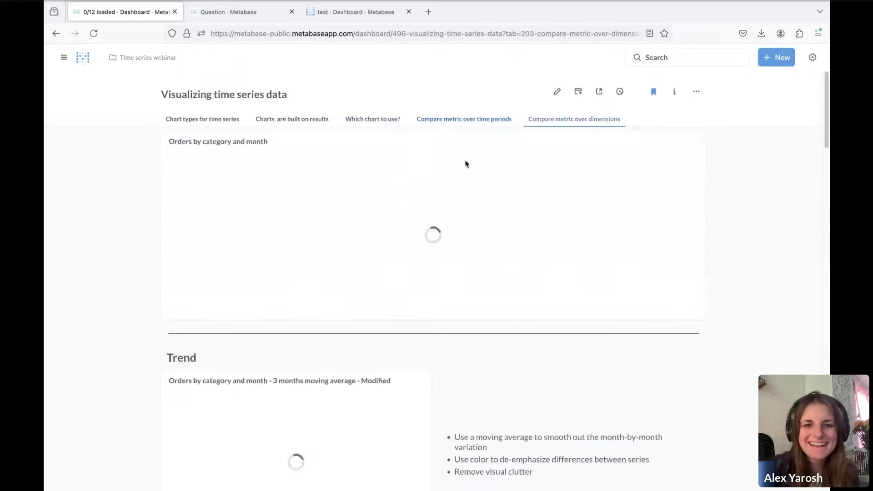
{"action": "scroll", "coordinate": [443, 231], "scroll_direction": "down", "scroll_amount": 20}
{"action": "scroll", "coordinate": [437, 251], "scroll_direction": "up", "scroll_amount": 4}
{"action": "left_click", "coordinate": [477, 296]}
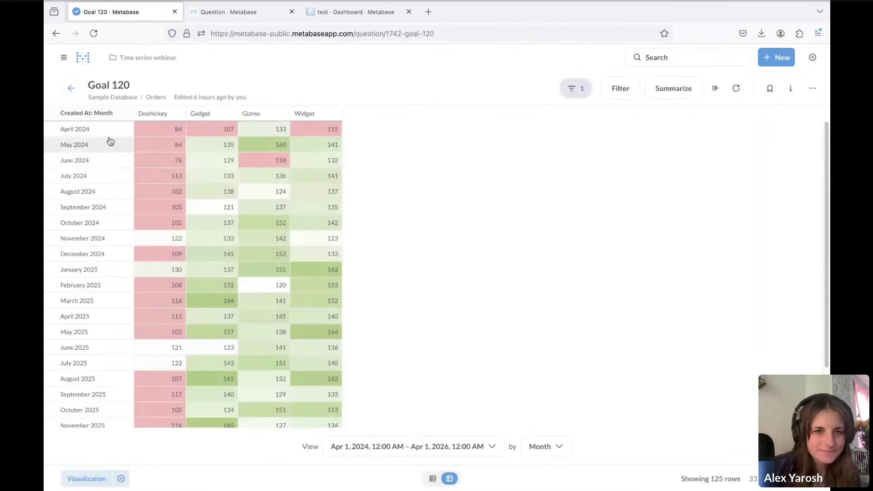
Examine how the red conditional formatting rule of Goal 120 is set up, and return to the dashboard.
{"action": "left_click", "coordinate": [121, 479]}
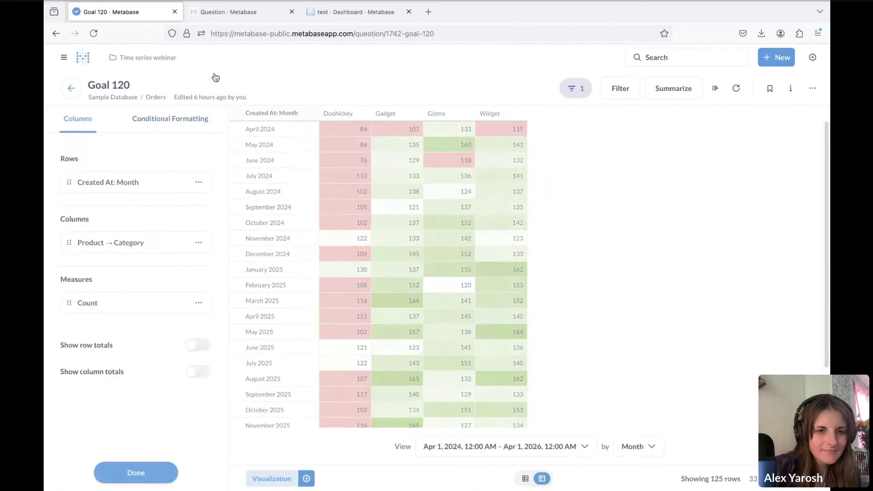
{"action": "left_click", "coordinate": [162, 120]}
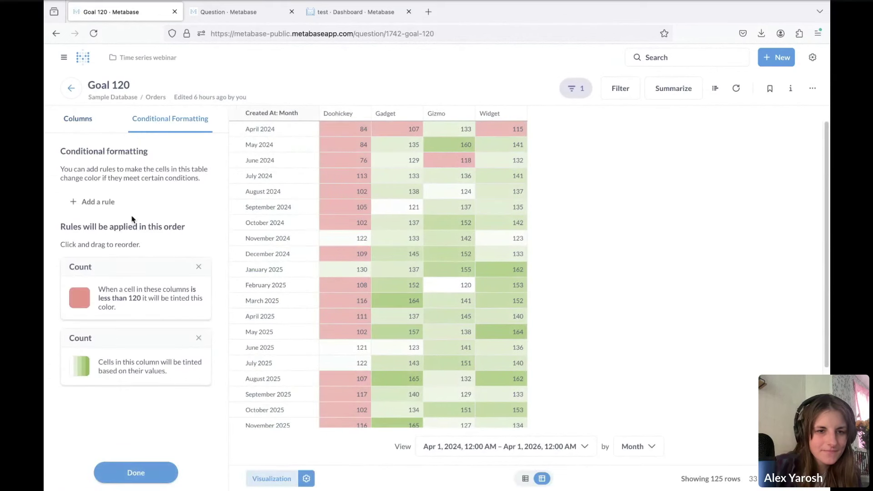
{"action": "left_click", "coordinate": [119, 287]}
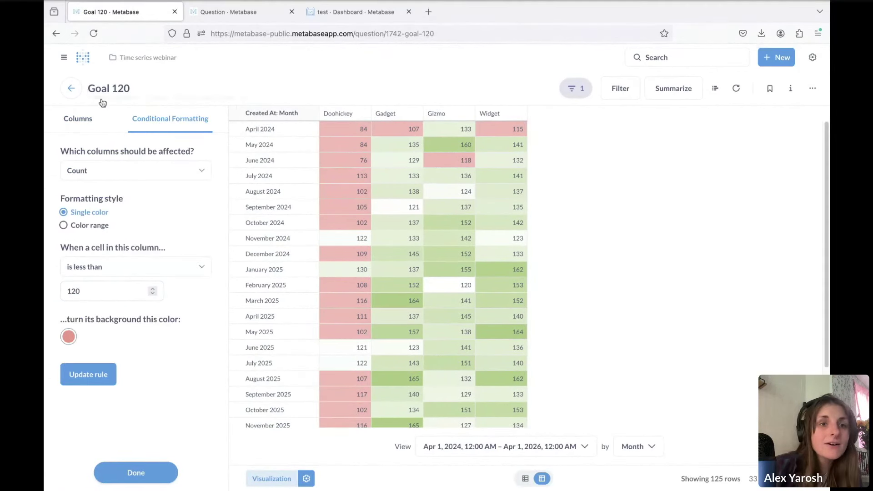
{"action": "left_click", "coordinate": [71, 88]}
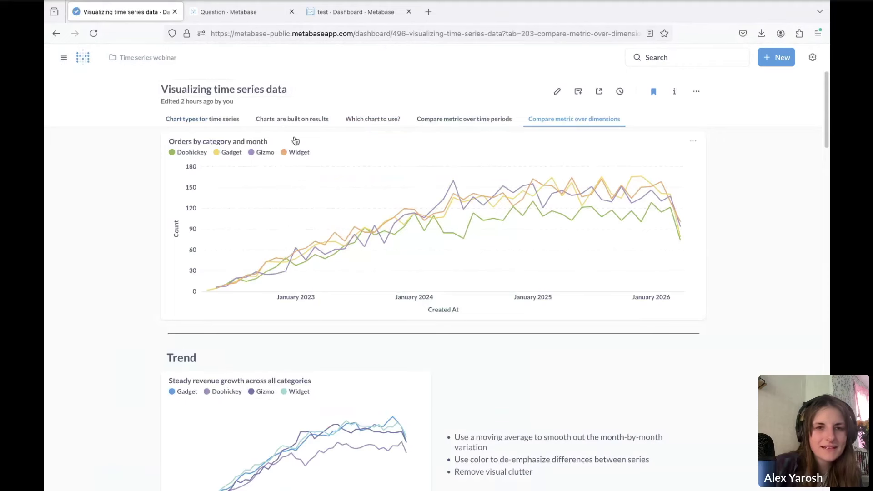
In the unsaved Sum of Total question, change the red rule to a single color for cells less than 11000.
{"action": "left_click", "coordinate": [232, 12]}
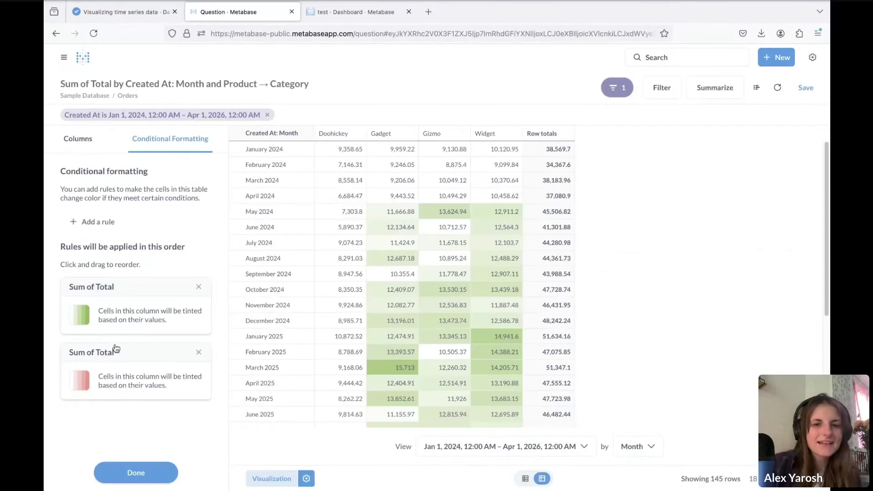
{"action": "left_click", "coordinate": [62, 378]}
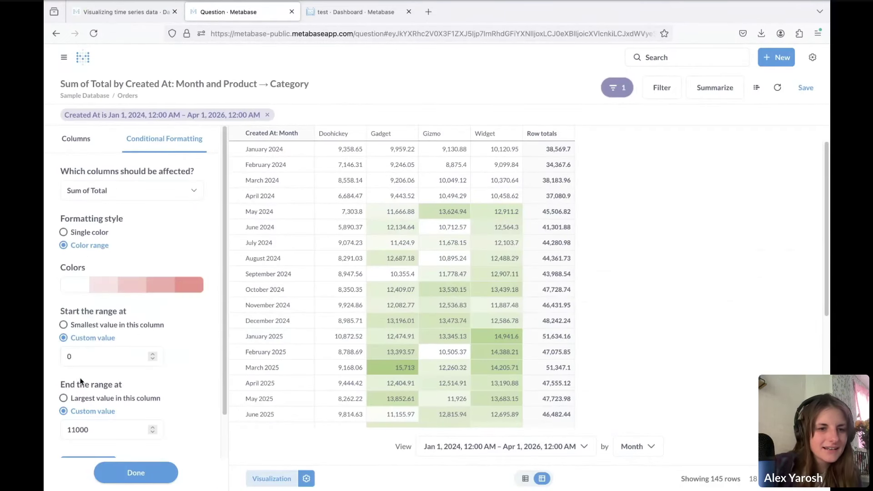
{"action": "left_click", "coordinate": [74, 325]}
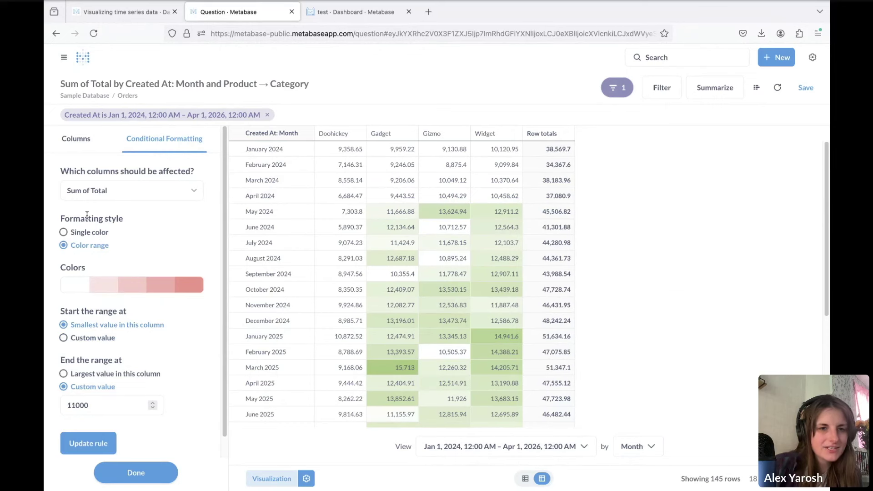
{"action": "left_click", "coordinate": [80, 232]}
{"action": "left_click", "coordinate": [127, 284]}
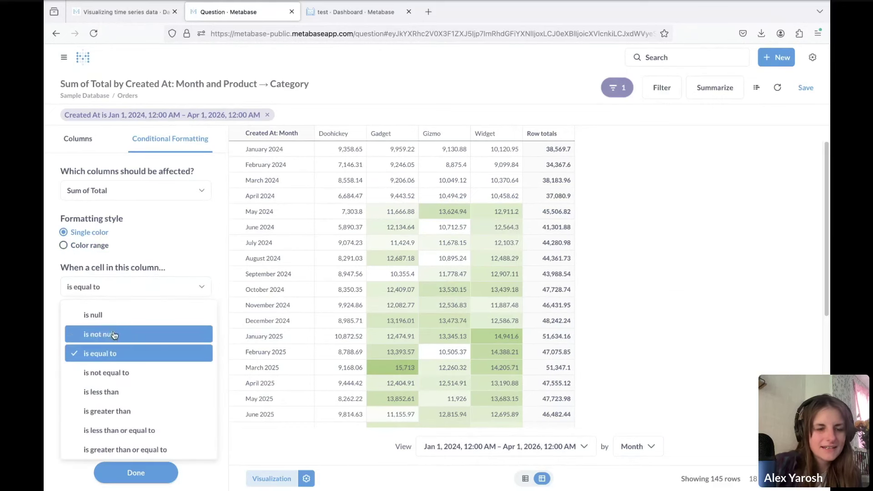
{"action": "left_click", "coordinate": [101, 391]}
{"action": "left_click", "coordinate": [76, 311]}
{"action": "type", "text": "11000"}
Give the less-than-11000 rule a red background color and update the rule.
{"action": "left_click", "coordinate": [68, 356]}
{"action": "left_click", "coordinate": [131, 382]}
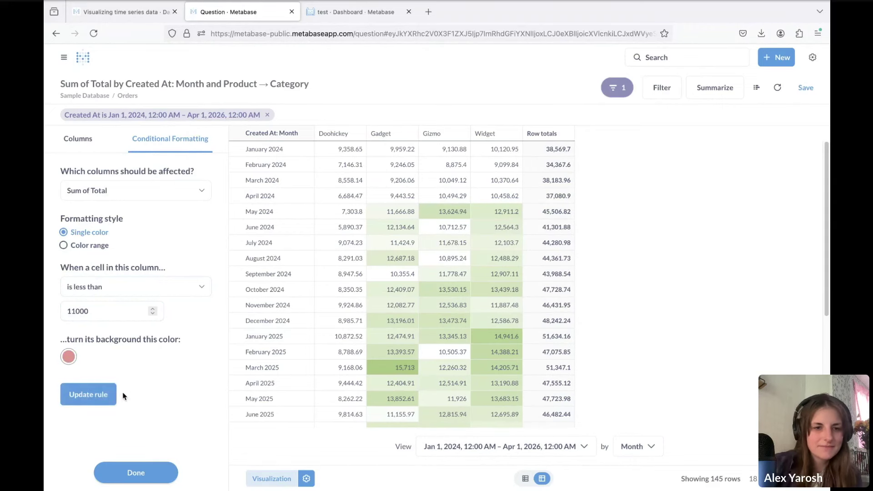
{"action": "left_click", "coordinate": [91, 395]}
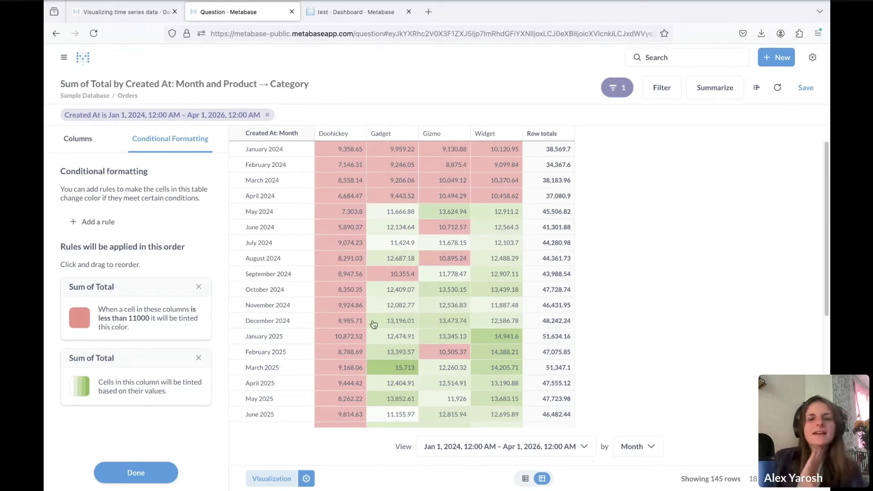
Examine the formatted pivot table from January 2024 to the grand totals for categories and months above or below the 11000 goal.
{"action": "scroll", "coordinate": [255, 337], "scroll_direction": "down", "scroll_amount": 5}
{"action": "scroll", "coordinate": [577, 321], "scroll_direction": "up", "scroll_amount": 5}
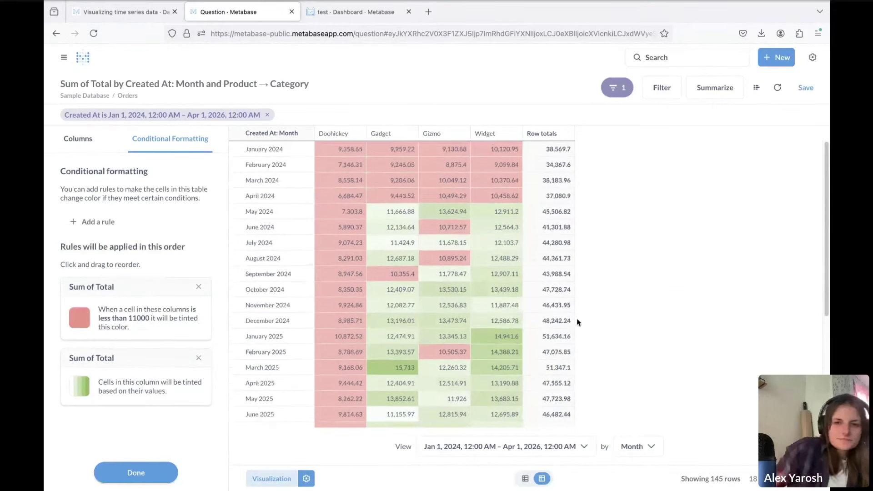
{"action": "scroll", "coordinate": [586, 310], "scroll_direction": "down", "scroll_amount": 2}
{"action": "scroll", "coordinate": [585, 311], "scroll_direction": "up", "scroll_amount": 2}
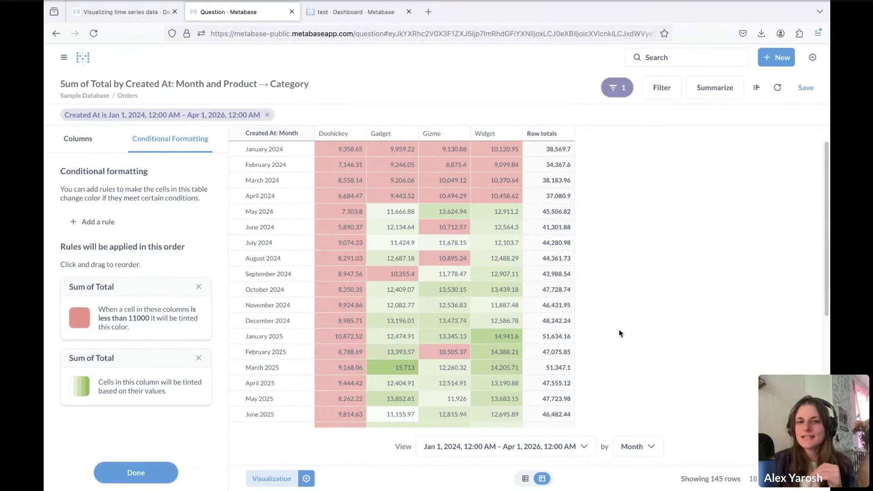
{"action": "scroll", "coordinate": [384, 246], "scroll_direction": "down", "scroll_amount": 3}
{"action": "scroll", "coordinate": [380, 269], "scroll_direction": "down", "scroll_amount": 4}
{"action": "scroll", "coordinate": [372, 278], "scroll_direction": "up", "scroll_amount": 8}
{"action": "scroll", "coordinate": [378, 272], "scroll_direction": "down", "scroll_amount": 6}
{"action": "scroll", "coordinate": [360, 327], "scroll_direction": "up", "scroll_amount": 2}
{"action": "scroll", "coordinate": [357, 320], "scroll_direction": "down", "scroll_amount": 2}
{"action": "scroll", "coordinate": [353, 314], "scroll_direction": "up", "scroll_amount": 4}
{"action": "scroll", "coordinate": [353, 314], "scroll_direction": "up", "scroll_amount": 5}
{"action": "scroll", "coordinate": [359, 315], "scroll_direction": "down", "scroll_amount": 8}
{"action": "scroll", "coordinate": [367, 315], "scroll_direction": "up", "scroll_amount": 6}
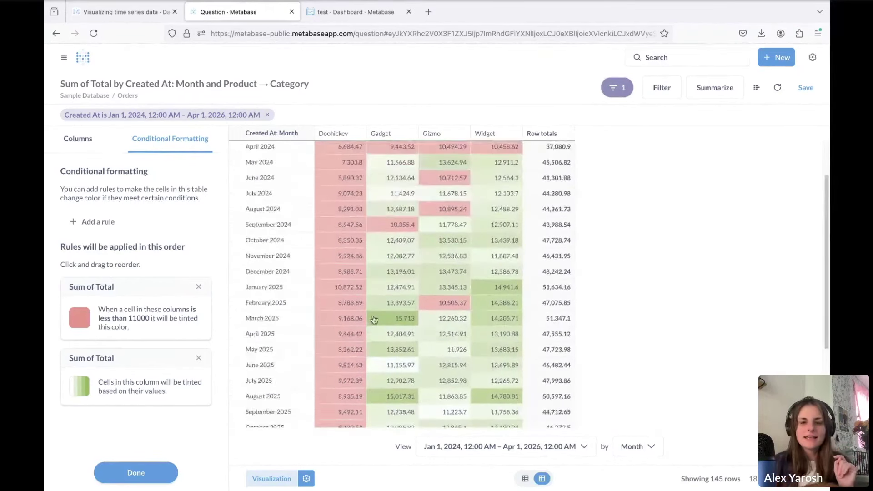
{"action": "scroll", "coordinate": [374, 319], "scroll_direction": "up", "scroll_amount": 2}
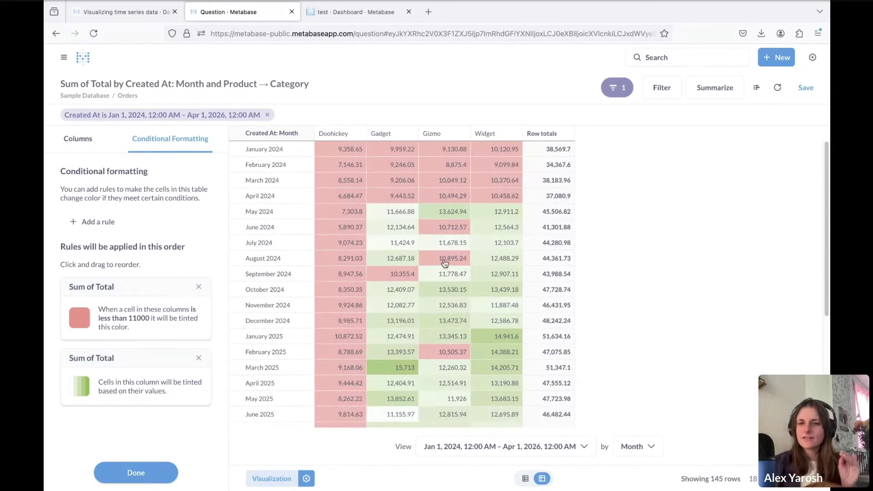
{"action": "scroll", "coordinate": [447, 302], "scroll_direction": "down", "scroll_amount": 4}
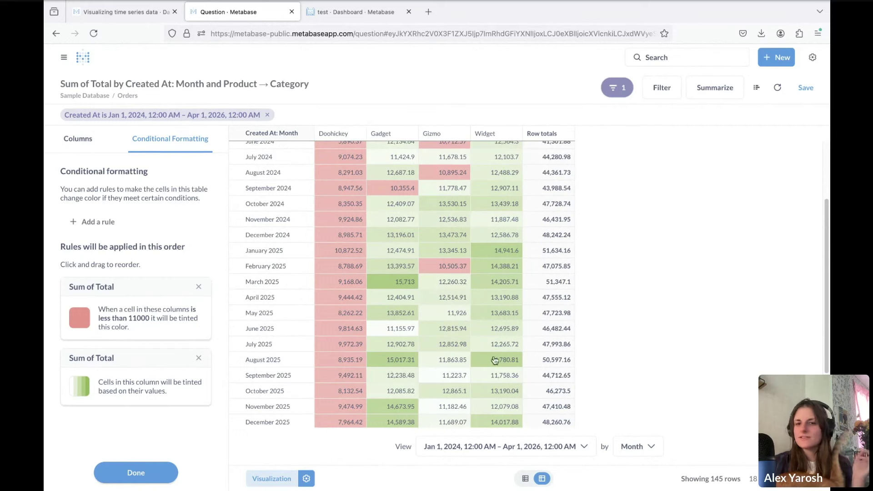
{"action": "scroll", "coordinate": [493, 362], "scroll_direction": "down", "scroll_amount": 4}
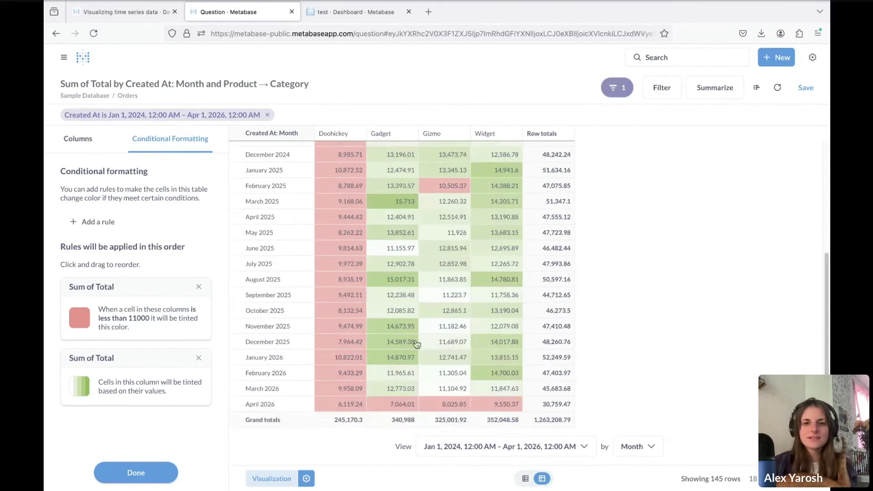
{"action": "scroll", "coordinate": [412, 336], "scroll_direction": "up", "scroll_amount": 6}
{"action": "scroll", "coordinate": [399, 251], "scroll_direction": "down", "scroll_amount": 5}
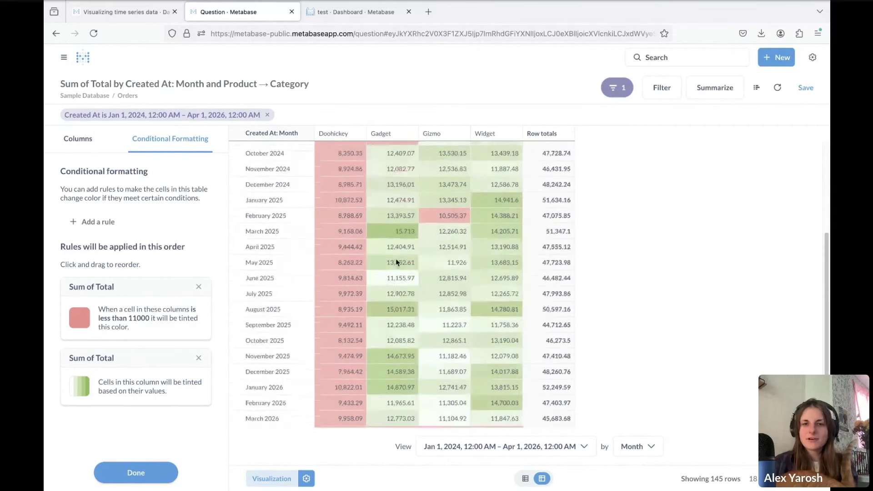
{"action": "scroll", "coordinate": [396, 262], "scroll_direction": "down", "scroll_amount": 2}
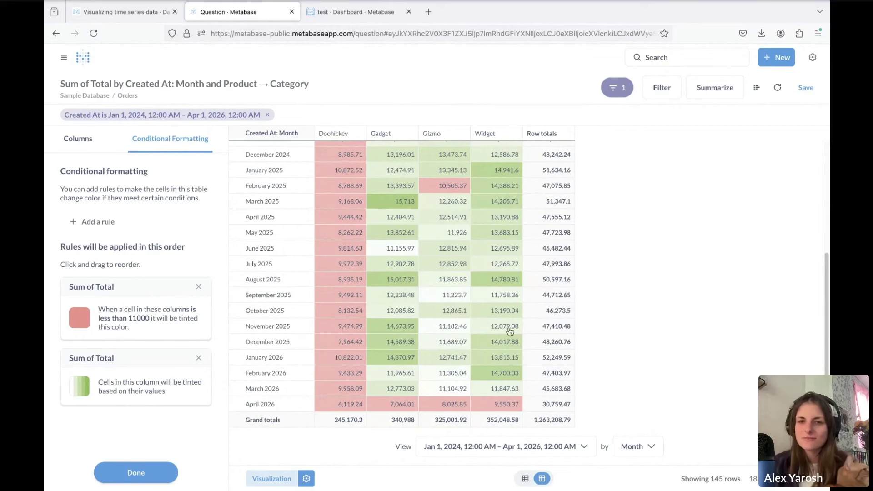
{"action": "scroll", "coordinate": [538, 315], "scroll_direction": "up", "scroll_amount": 5}
{"action": "scroll", "coordinate": [538, 316], "scroll_direction": "down", "scroll_amount": 2}
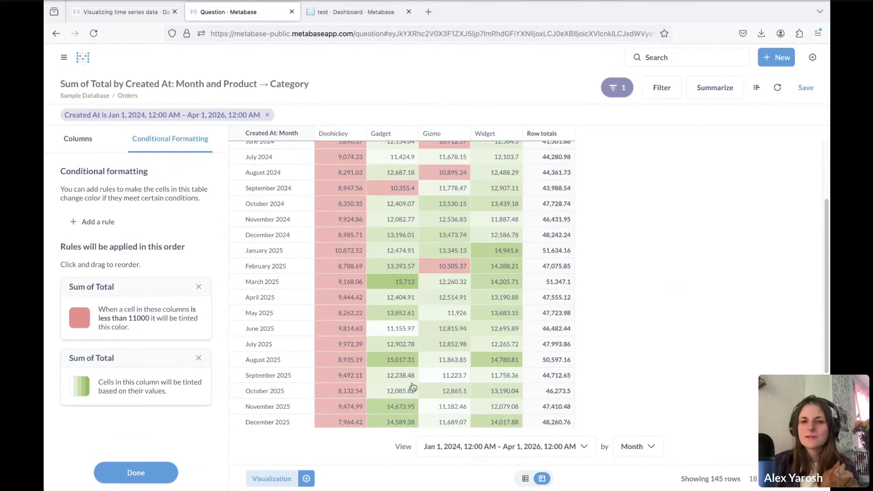
{"action": "scroll", "coordinate": [410, 372], "scroll_direction": "down", "scroll_amount": 1}
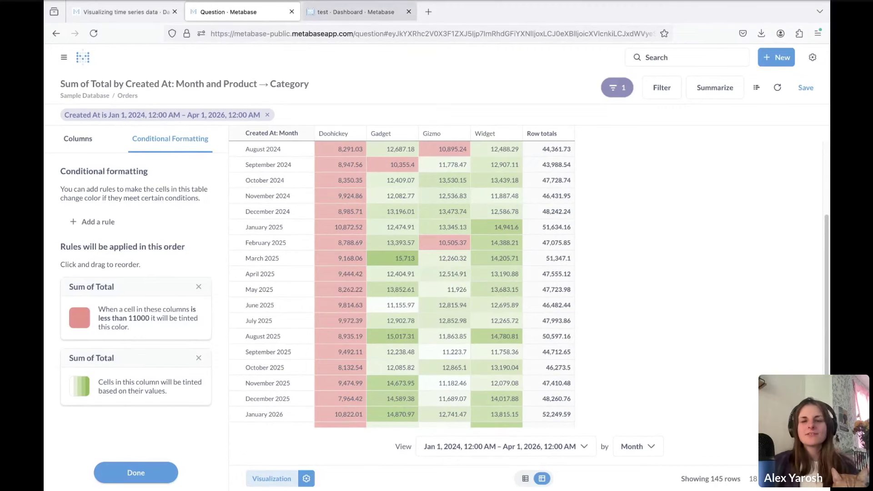
Return to the Visualizing time series data dashboard and review its Charts are built on results tab.
{"action": "left_click", "coordinate": [354, 12]}
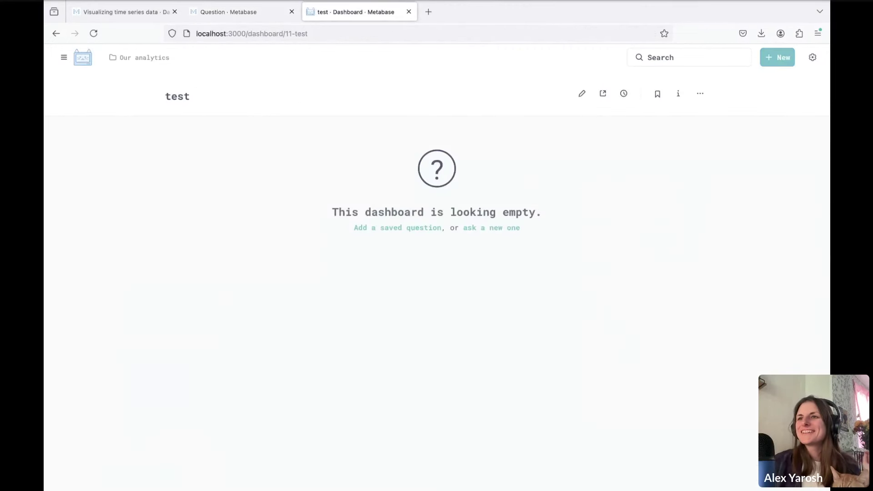
{"action": "key", "text": "ctrl+shift+Tab"}
{"action": "key", "text": "ctrl+shift+Tab"}
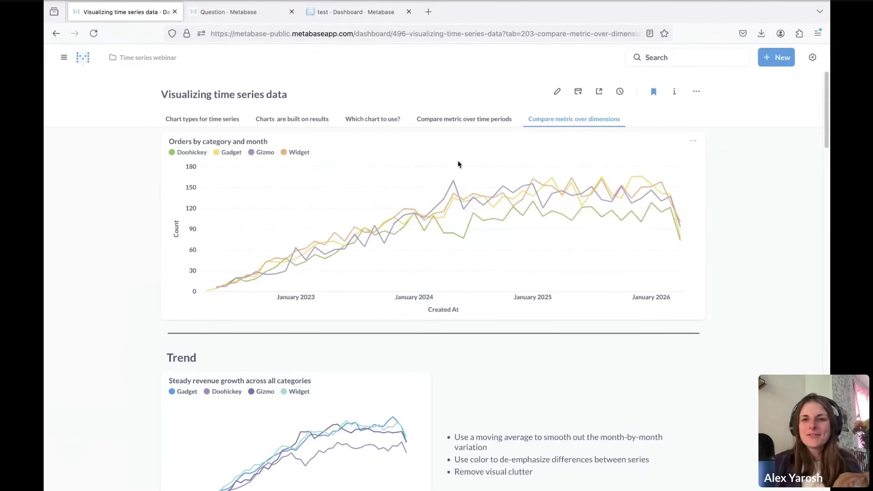
{"action": "scroll", "coordinate": [410, 273], "scroll_direction": "down", "scroll_amount": 8}
{"action": "scroll", "coordinate": [413, 272], "scroll_direction": "down", "scroll_amount": 12}
{"action": "scroll", "coordinate": [416, 300], "scroll_direction": "up", "scroll_amount": 20}
{"action": "left_click", "coordinate": [291, 120]}
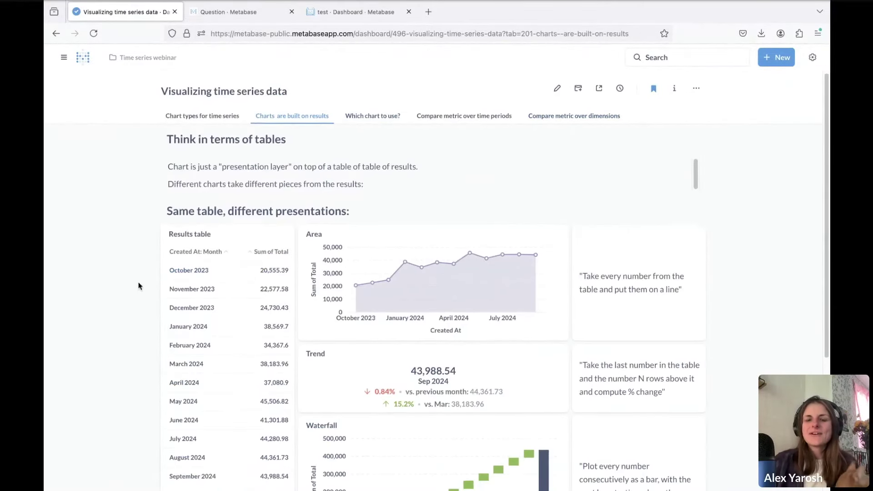
{"action": "scroll", "coordinate": [139, 286], "scroll_direction": "down", "scroll_amount": 3}
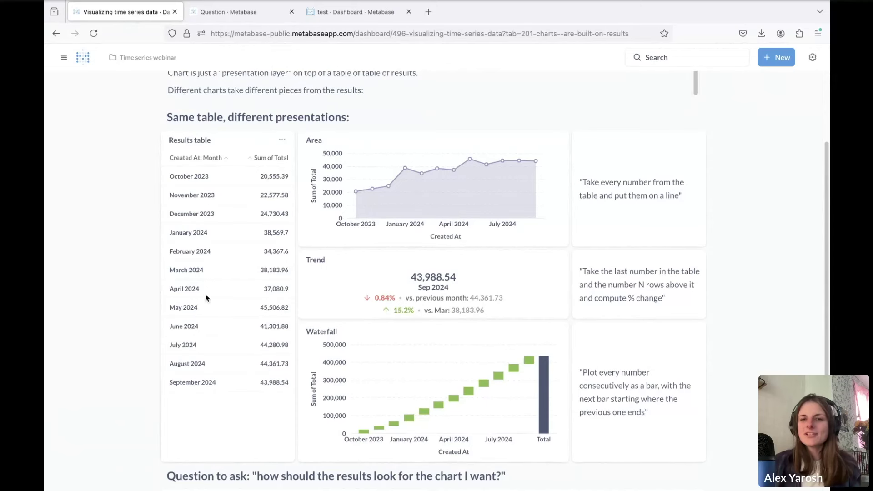
{"action": "scroll", "coordinate": [210, 291], "scroll_direction": "up", "scroll_amount": 3}
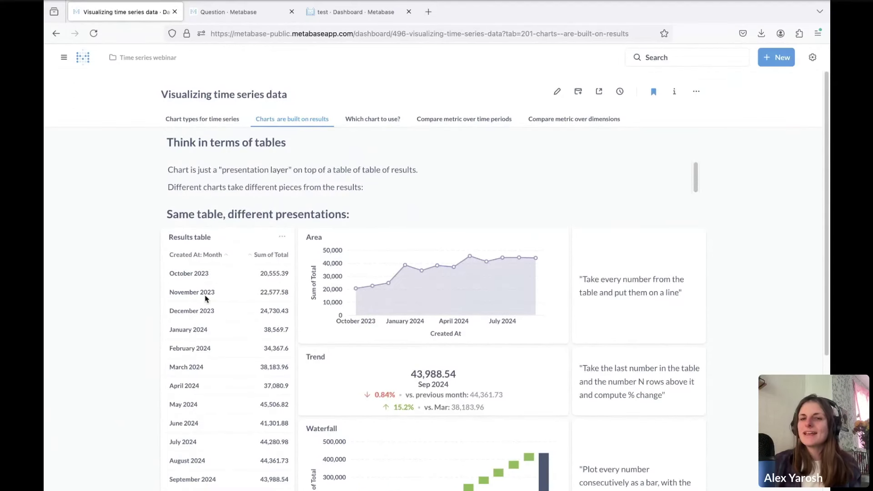